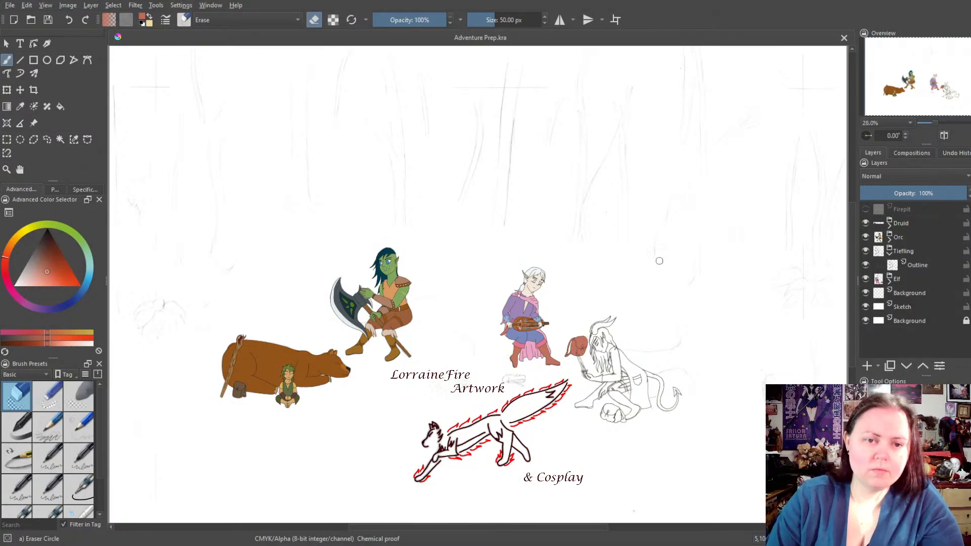
# Hide the Sketch layer and the Elf group, leaving the white Background visible behind the tiefling's outline
pyautogui.click(7, 170)
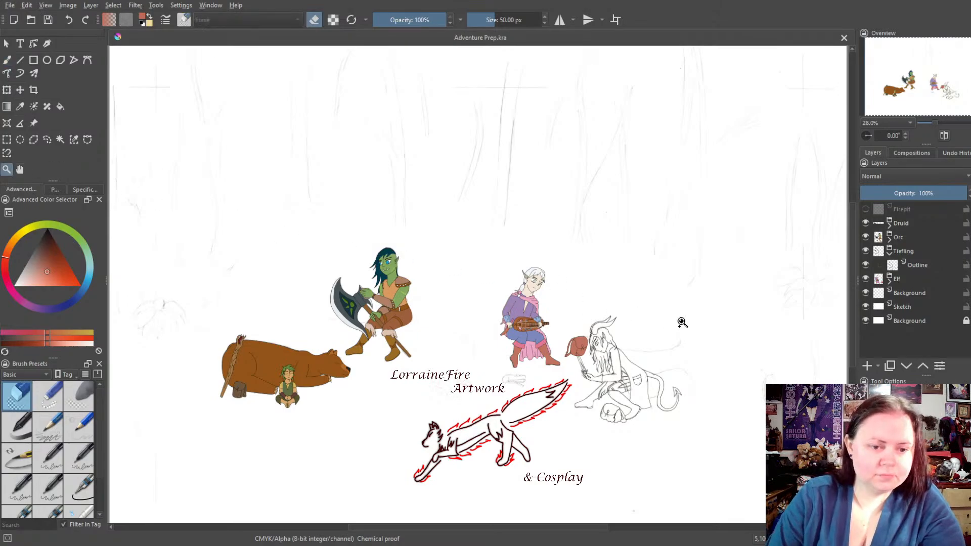
pyautogui.moveTo(551, 315); pyautogui.dragTo(747, 476)
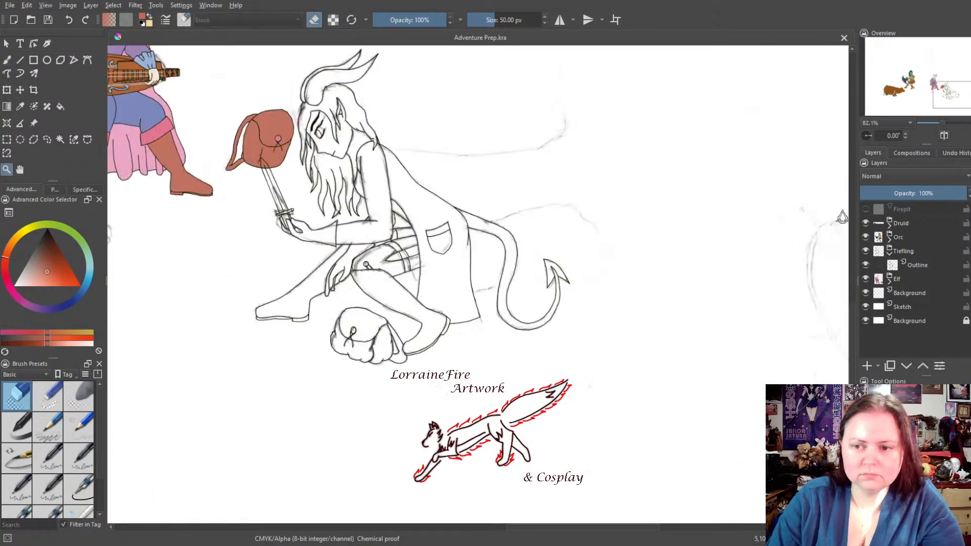
pyautogui.moveTo(363, 251); pyautogui.dragTo(454, 330)
pyautogui.click(866, 320)
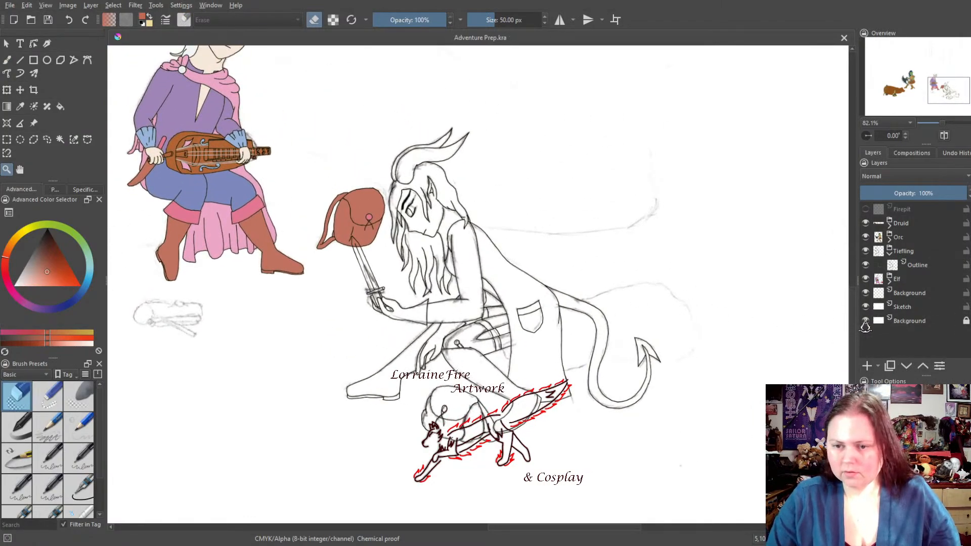
pyautogui.click(865, 307)
pyautogui.click(865, 321)
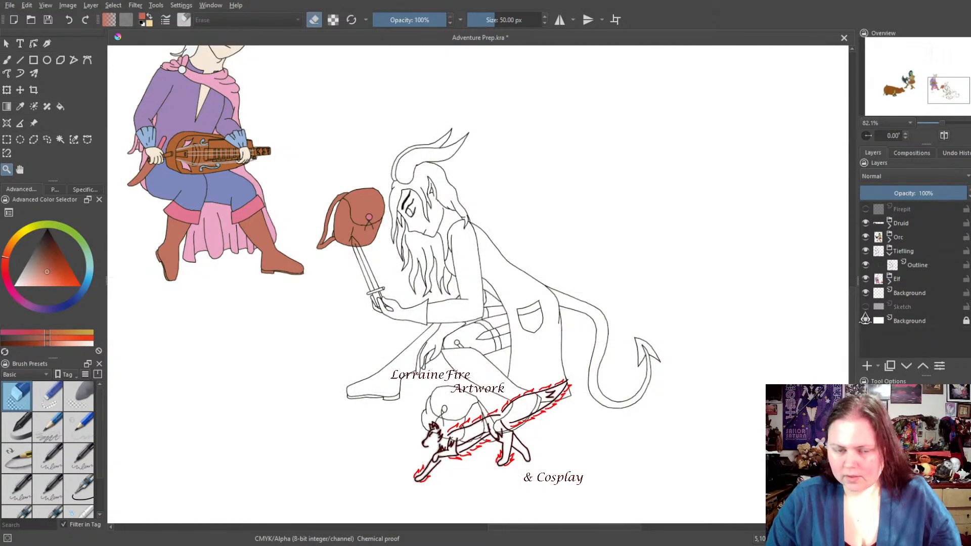
pyautogui.click(866, 279)
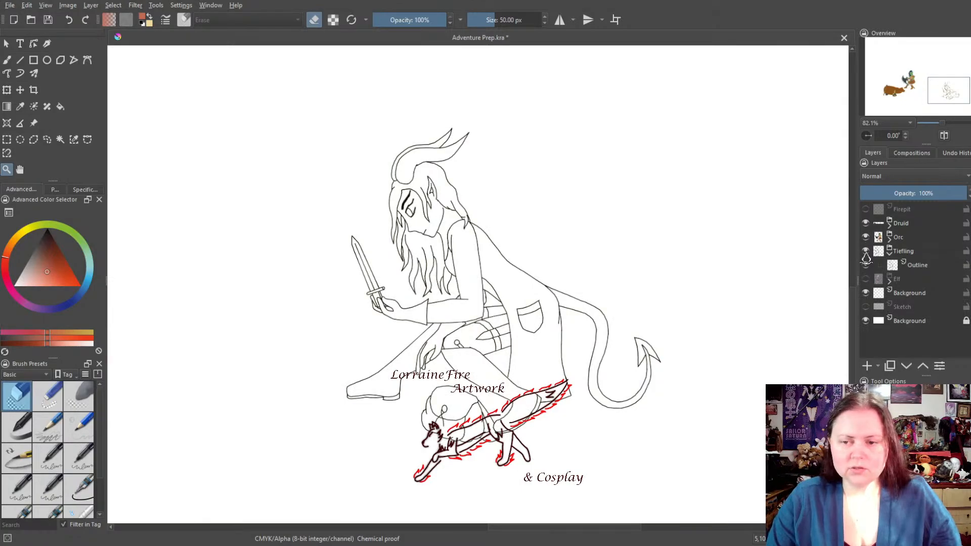
# Set up the freehand brush with the Ink-2 Fineliner 25 preset and a red hue for the tiefling's head
pyautogui.click(480, 306)
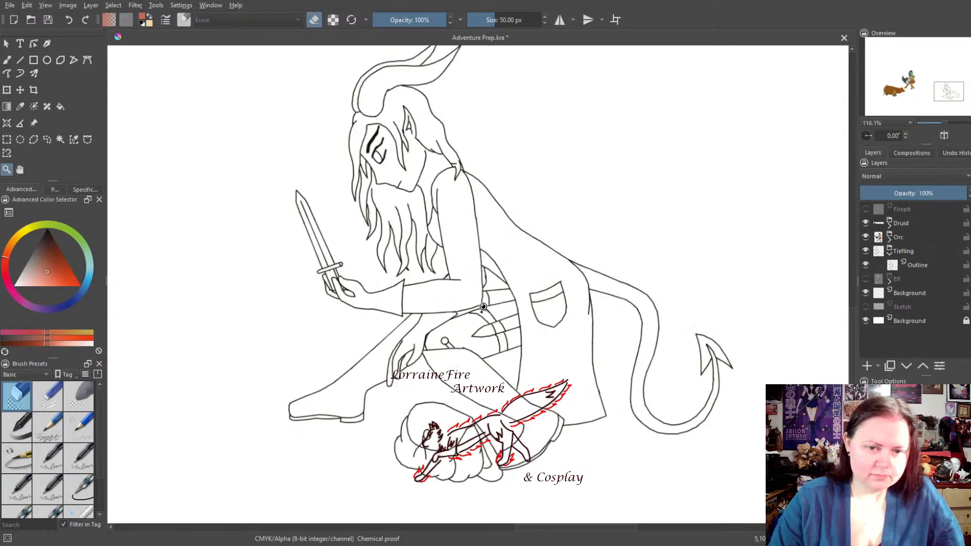
pyautogui.click(485, 309)
pyautogui.moveTo(472, 268); pyautogui.dragTo(484, 336)
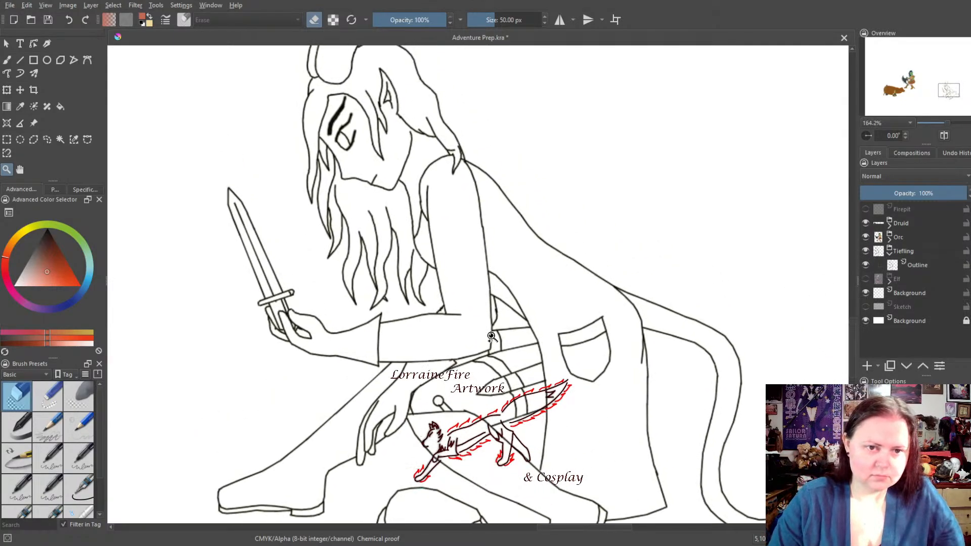
pyautogui.click(485, 321)
pyautogui.moveTo(461, 282); pyautogui.dragTo(528, 383)
pyautogui.moveTo(491, 267); pyautogui.dragTo(520, 363)
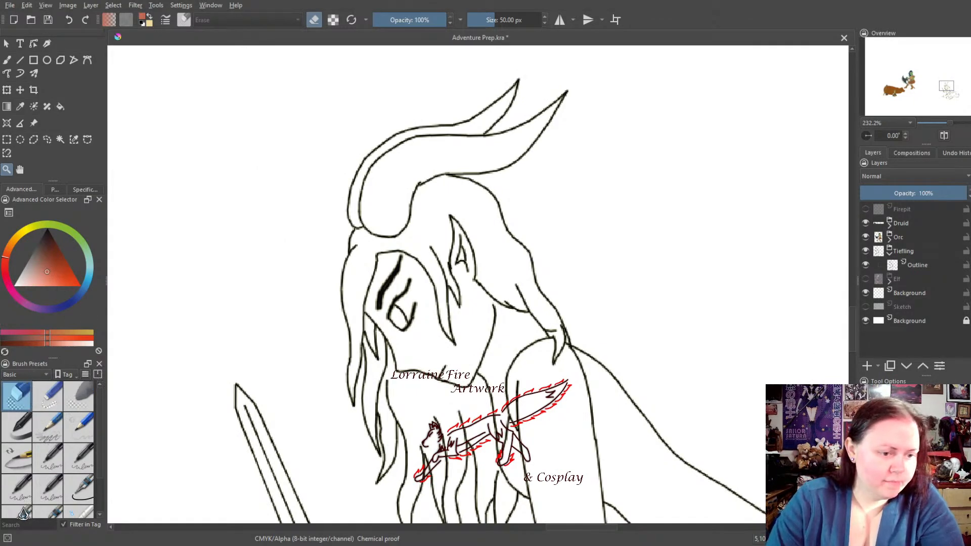
pyautogui.click(48, 513)
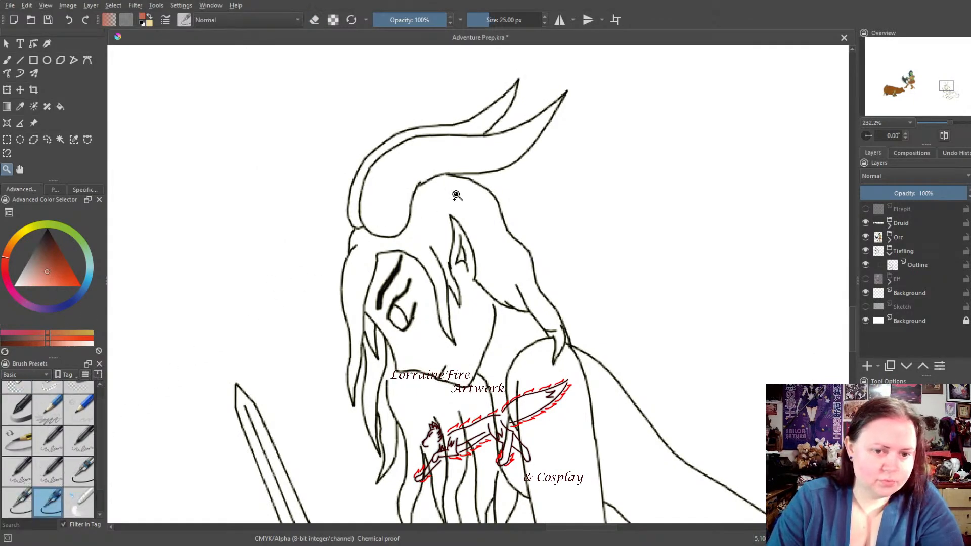
pyautogui.click(7, 59)
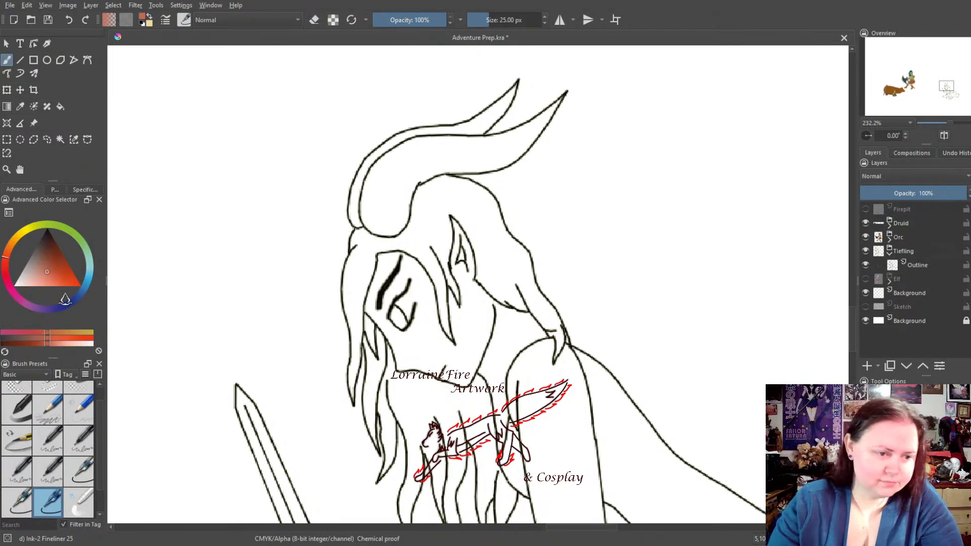
pyautogui.click(8, 271)
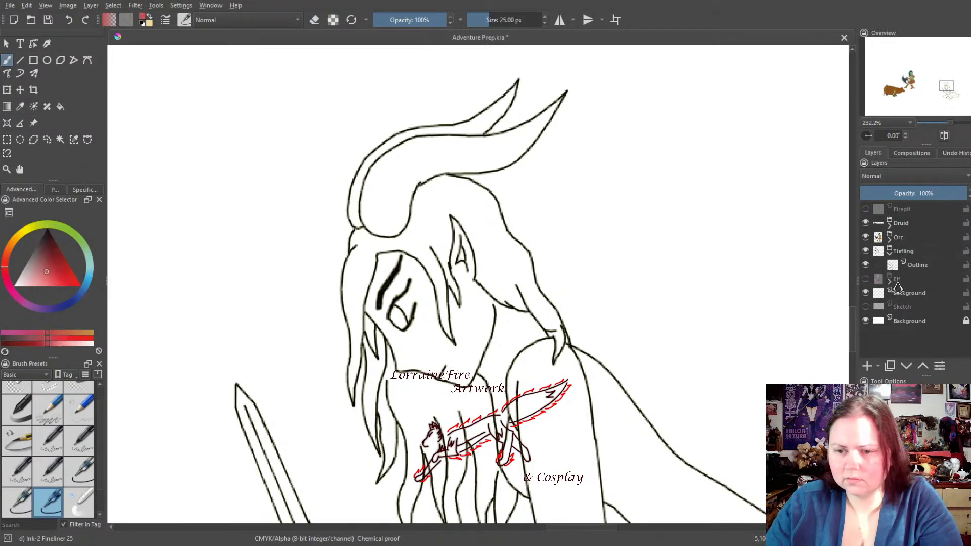
# Add a paint layer beneath Outline in the Tiefling group and name it Color
pyautogui.click(910, 267)
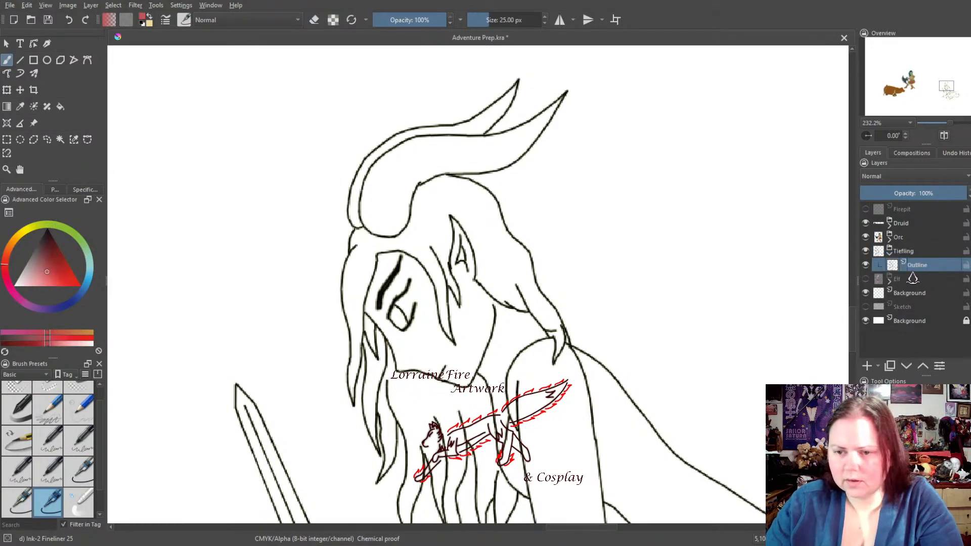
pyautogui.click(867, 368)
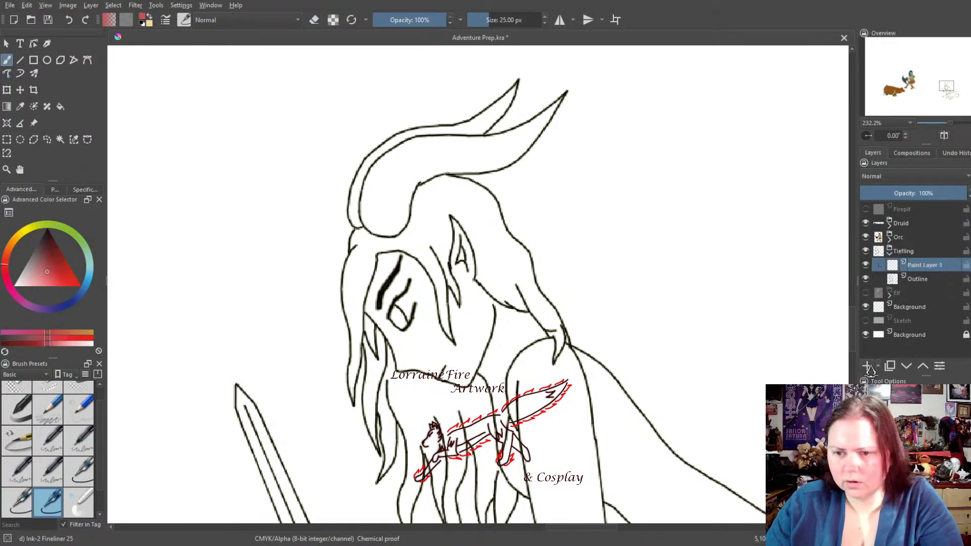
pyautogui.moveTo(923, 265); pyautogui.dragTo(921, 294)
pyautogui.doubleClick(922, 279)
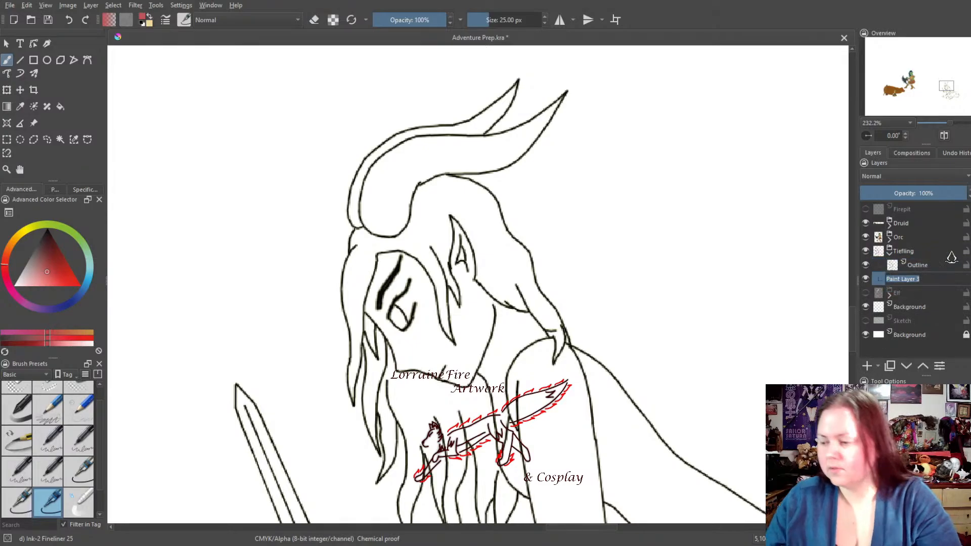
pyautogui.write('d')
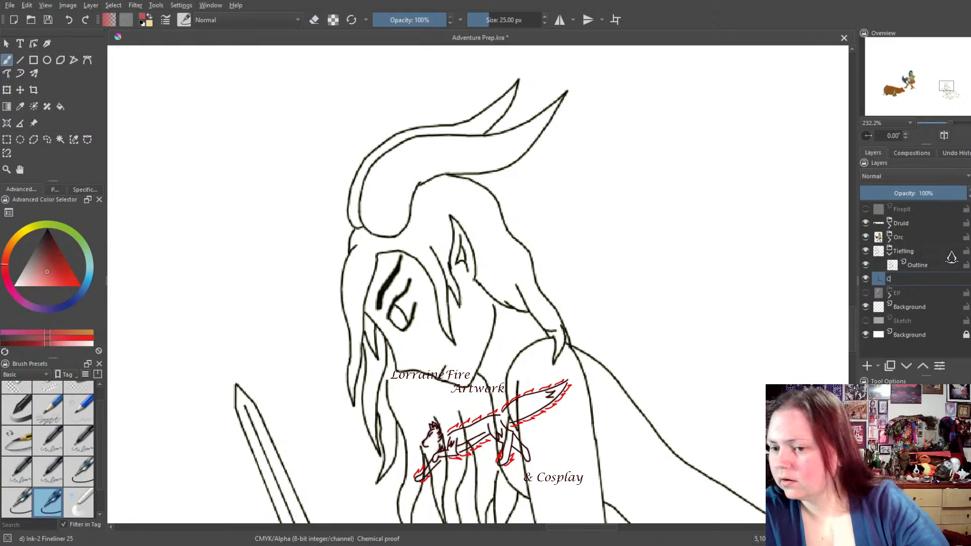
pyautogui.write('olor')
pyautogui.press('Return')
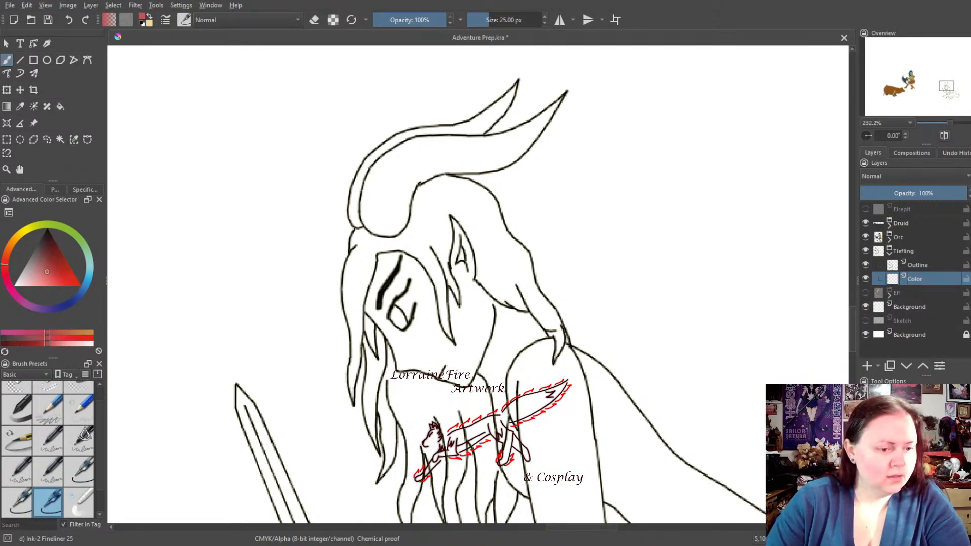
# Mix a strong crimson red and paint a first skin stroke down the tiefling's cheek
pyautogui.moveTo(46, 279); pyautogui.dragTo(72, 283)
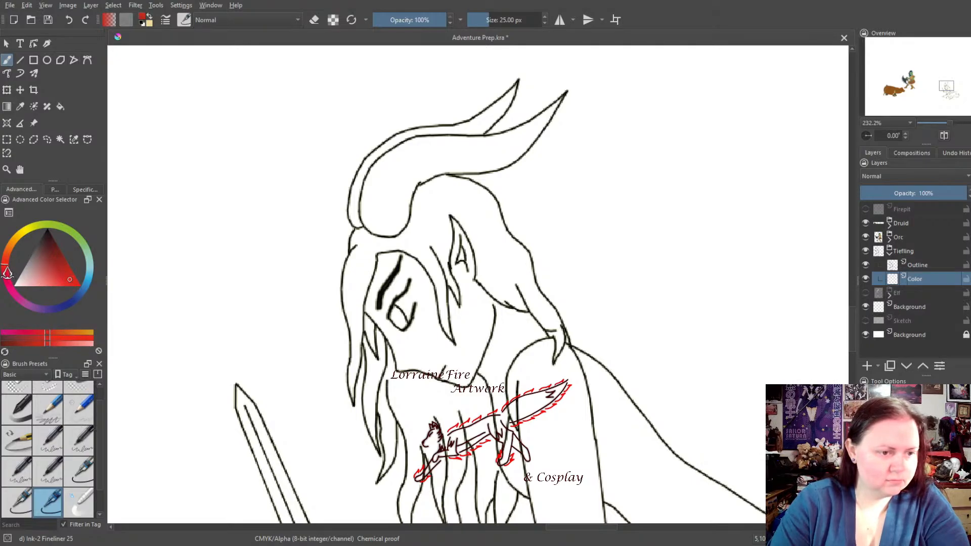
pyautogui.moveTo(6, 268); pyautogui.dragTo(7, 271)
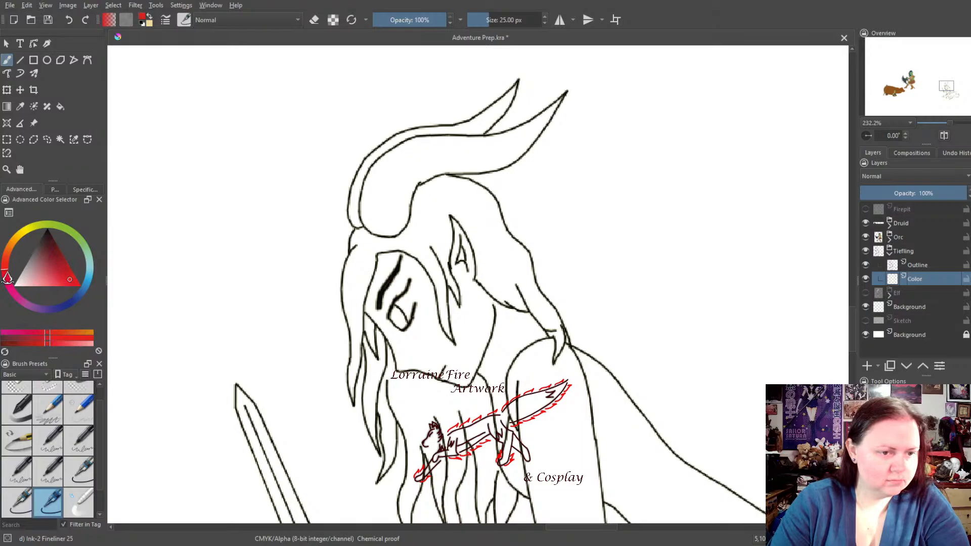
pyautogui.click(62, 281)
pyautogui.moveTo(62, 281); pyautogui.dragTo(61, 283)
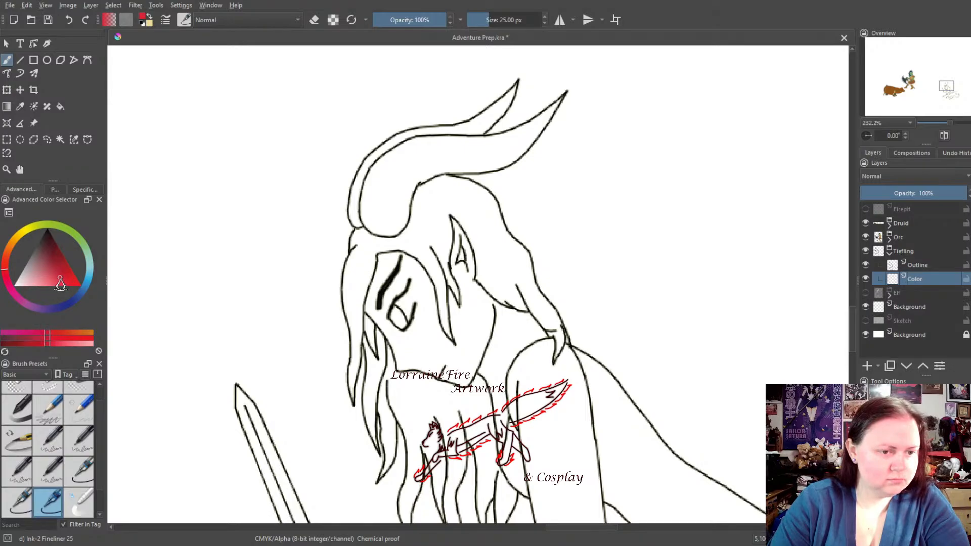
pyautogui.moveTo(61, 283); pyautogui.dragTo(64, 284)
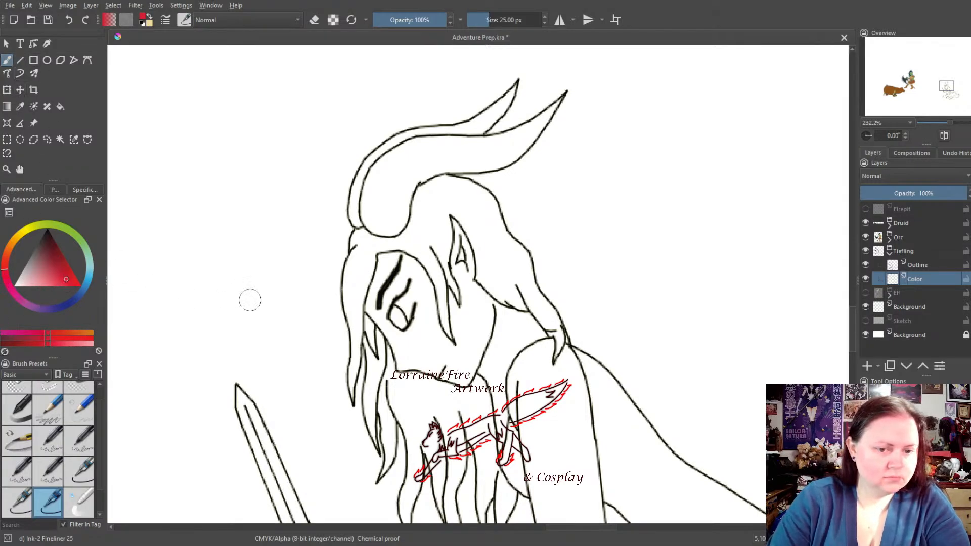
pyautogui.moveTo(413, 272)
pyautogui.mouseDown()
pyautogui.moveTo(433, 315)
pyautogui.moveTo(429, 356)
pyautogui.mouseUp()
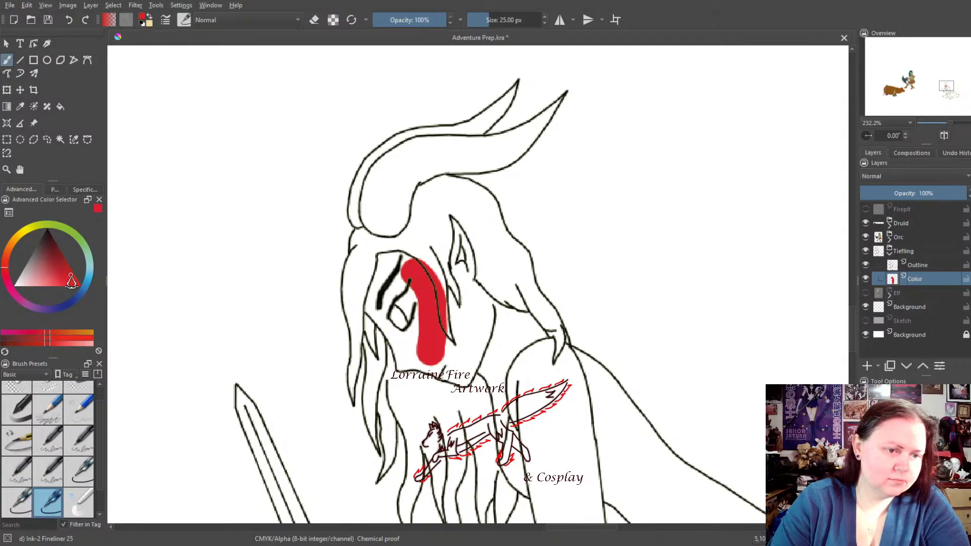
# Fine-tune the skin red and paint over the tiefling's cheek, ear and jaw
pyautogui.moveTo(70, 280)
pyautogui.mouseDown()
pyautogui.moveTo(71, 295)
pyautogui.moveTo(67, 286)
pyautogui.mouseUp()
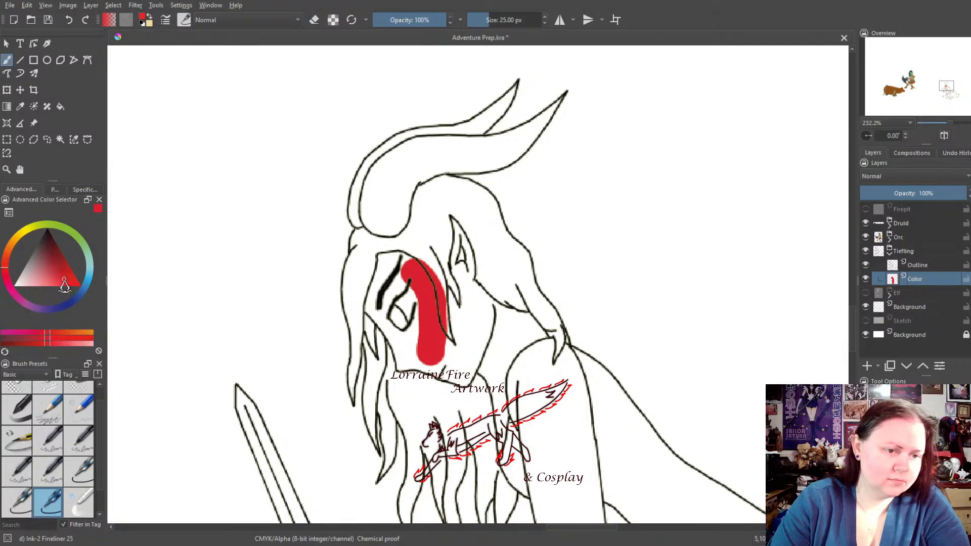
pyautogui.moveTo(66, 286); pyautogui.dragTo(66, 276)
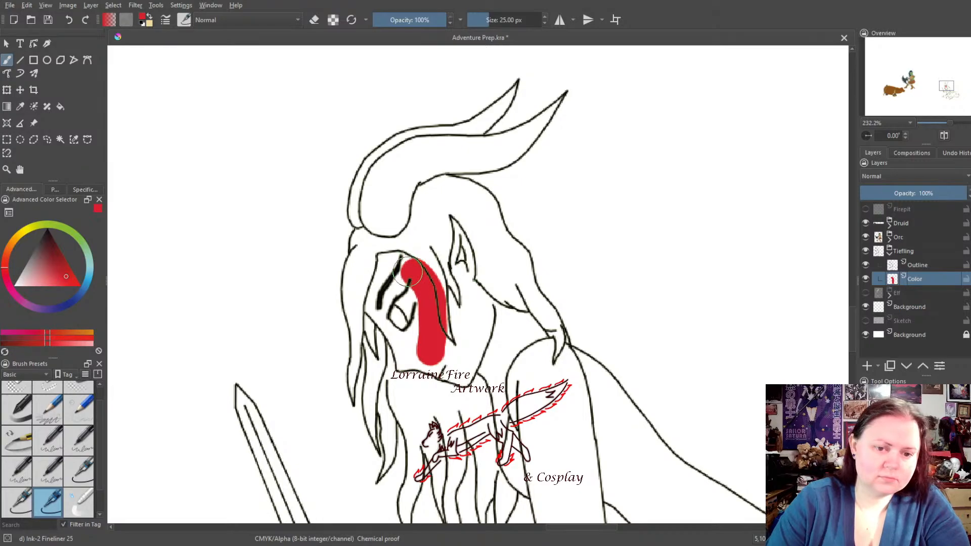
pyautogui.moveTo(407, 275)
pyautogui.mouseDown()
pyautogui.moveTo(436, 286)
pyautogui.moveTo(437, 317)
pyautogui.moveTo(431, 348)
pyautogui.moveTo(425, 324)
pyautogui.moveTo(410, 361)
pyautogui.moveTo(454, 372)
pyautogui.moveTo(457, 352)
pyautogui.moveTo(464, 366)
pyautogui.moveTo(487, 326)
pyautogui.moveTo(454, 231)
pyautogui.moveTo(468, 344)
pyautogui.moveTo(507, 318)
pyautogui.mouseUp()
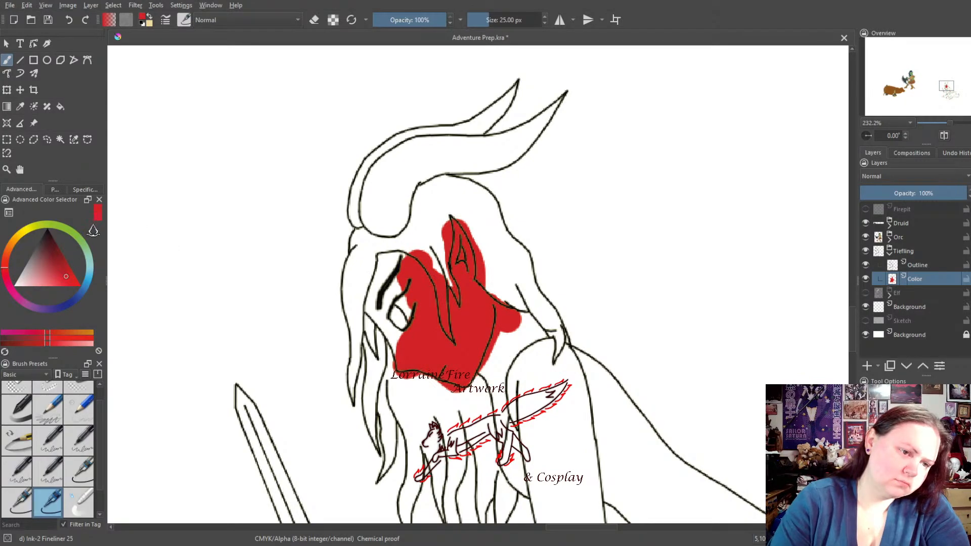
pyautogui.moveTo(61, 271); pyautogui.dragTo(71, 283)
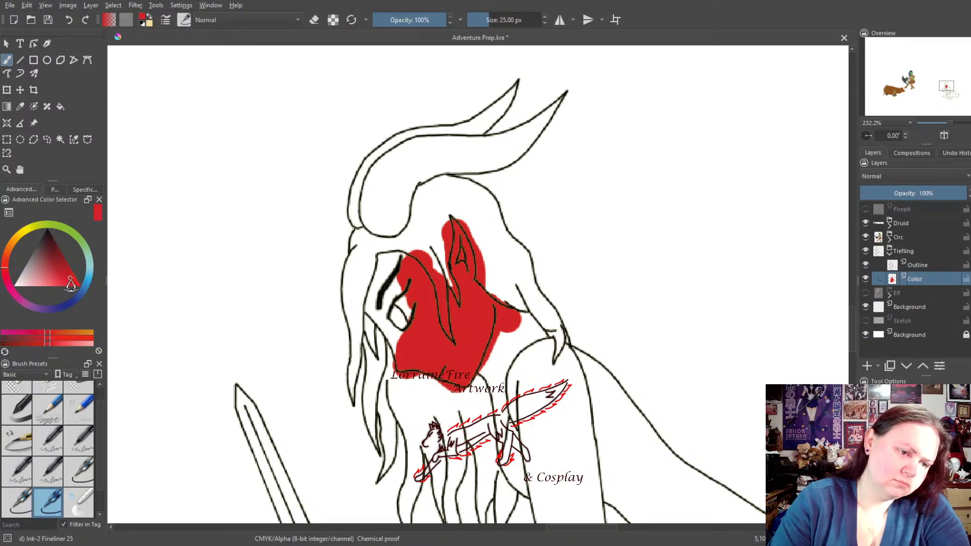
pyautogui.moveTo(427, 340)
pyautogui.mouseDown()
pyautogui.moveTo(407, 369)
pyautogui.moveTo(406, 356)
pyautogui.moveTo(455, 385)
pyautogui.mouseUp()
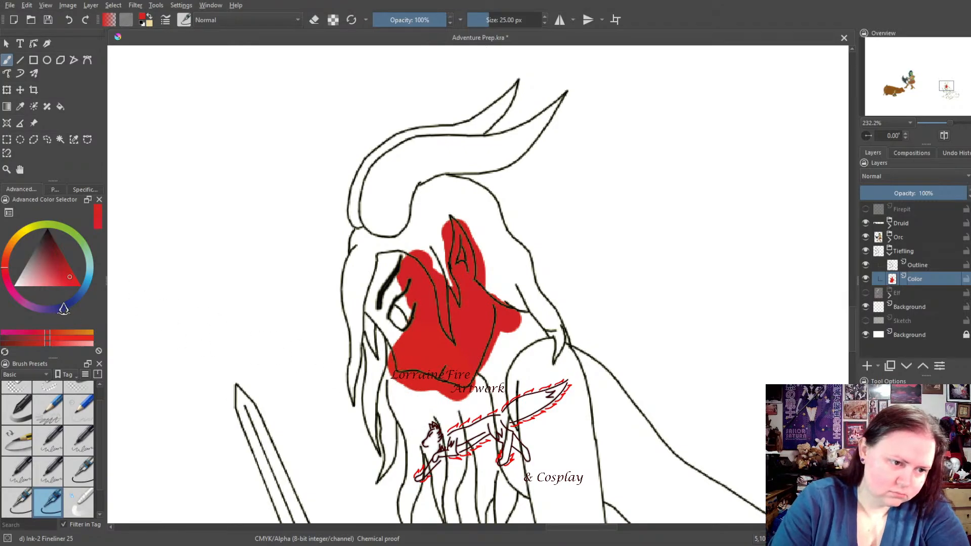
# Shift the red slightly toward orange and paint the tiefling's neck between the jaw, hair and shoulder
pyautogui.click(60, 275)
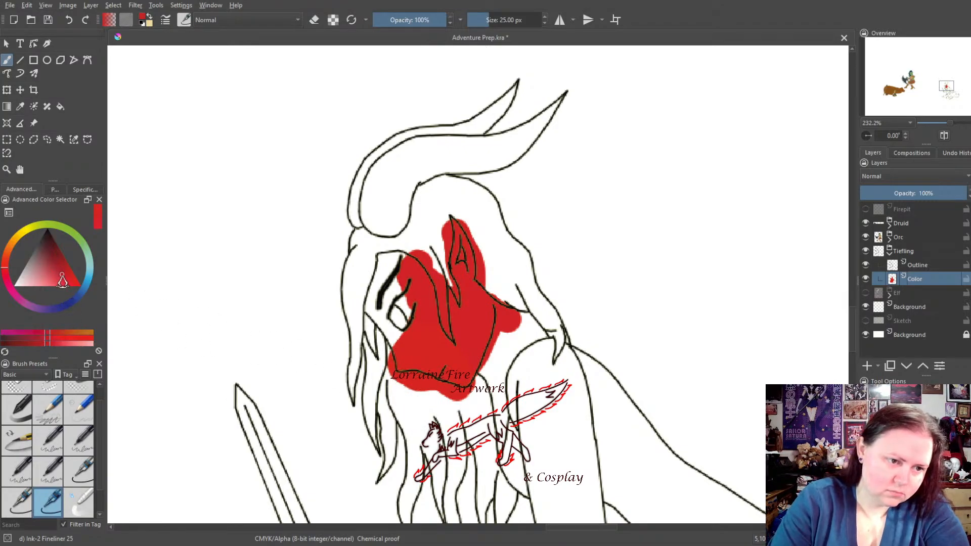
pyautogui.moveTo(63, 276); pyautogui.dragTo(7, 264)
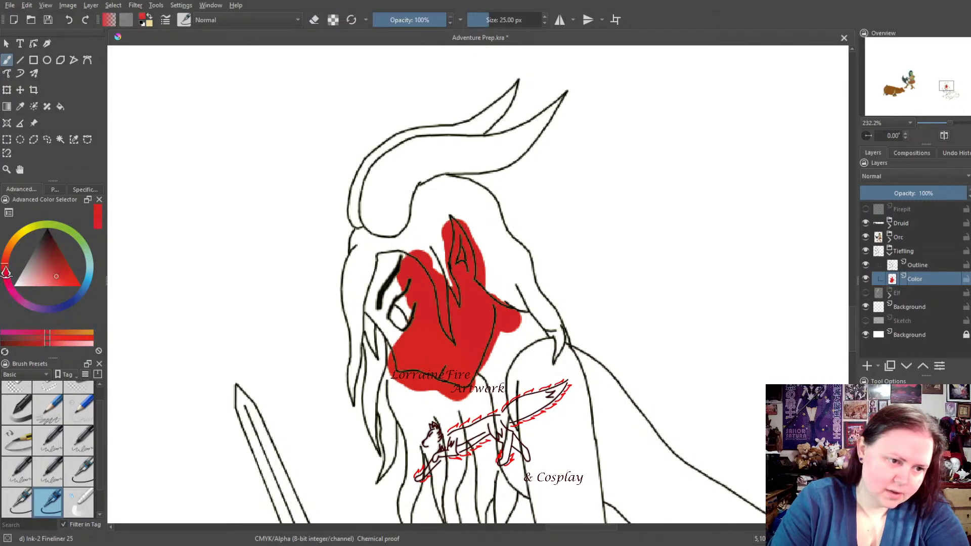
pyautogui.click(66, 281)
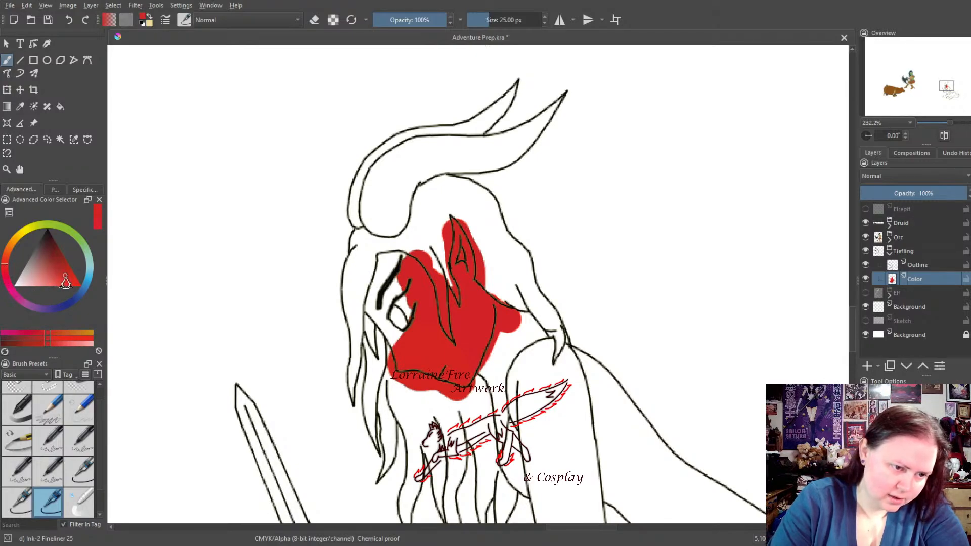
pyautogui.moveTo(66, 282)
pyautogui.mouseDown()
pyautogui.moveTo(82, 303)
pyautogui.moveTo(69, 285)
pyautogui.mouseUp()
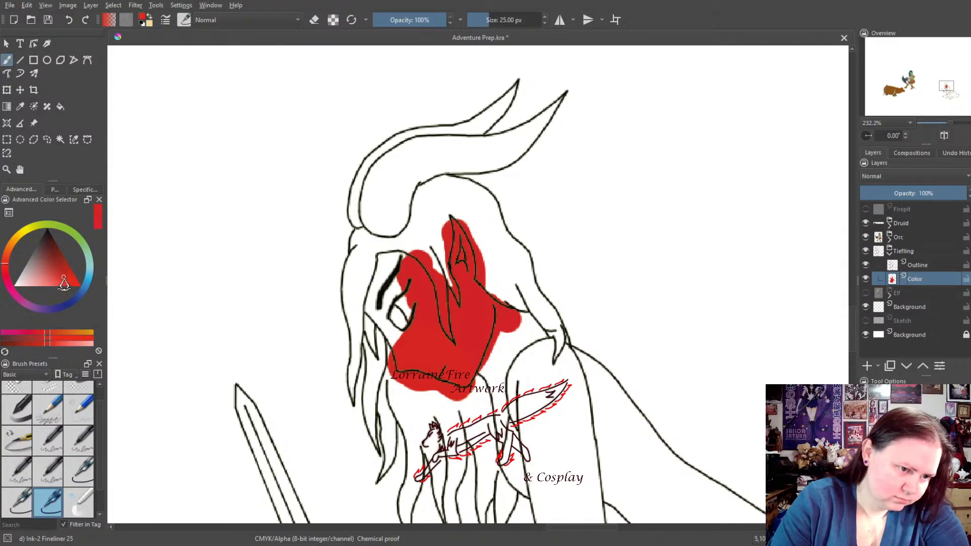
pyautogui.moveTo(65, 282); pyautogui.dragTo(70, 287)
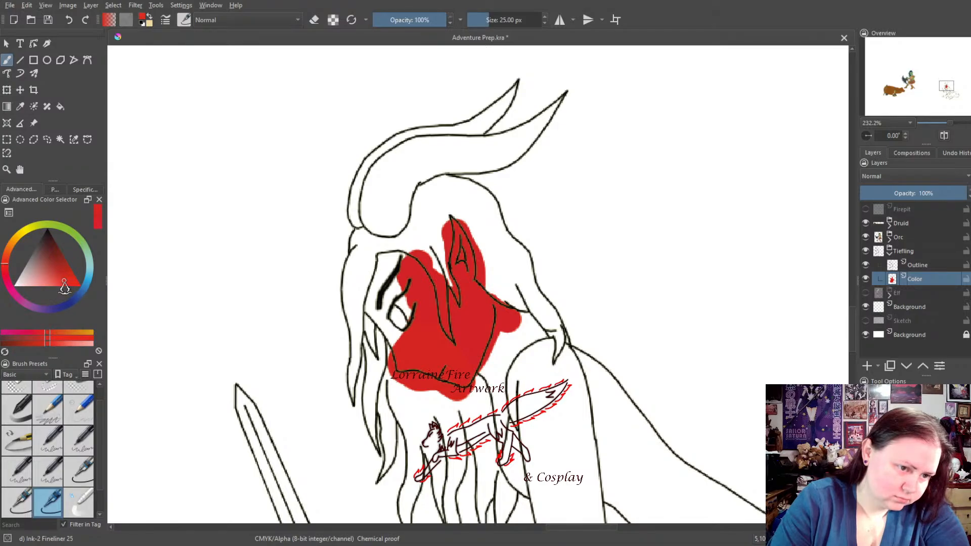
pyautogui.moveTo(502, 317)
pyautogui.mouseDown()
pyautogui.moveTo(488, 327)
pyautogui.moveTo(502, 313)
pyautogui.moveTo(536, 343)
pyautogui.moveTo(541, 329)
pyautogui.moveTo(531, 333)
pyautogui.mouseUp()
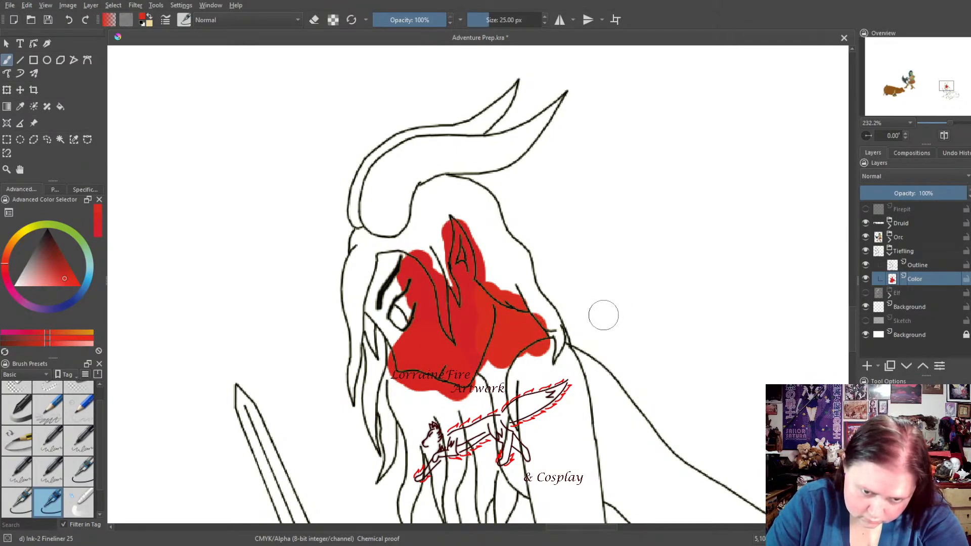
# Adjust the skin red slightly and paint the rest of the tiefling's face, the ear tip and the neck down to the chest
pyautogui.click(6, 169)
pyautogui.moveTo(490, 356); pyautogui.dragTo(581, 390)
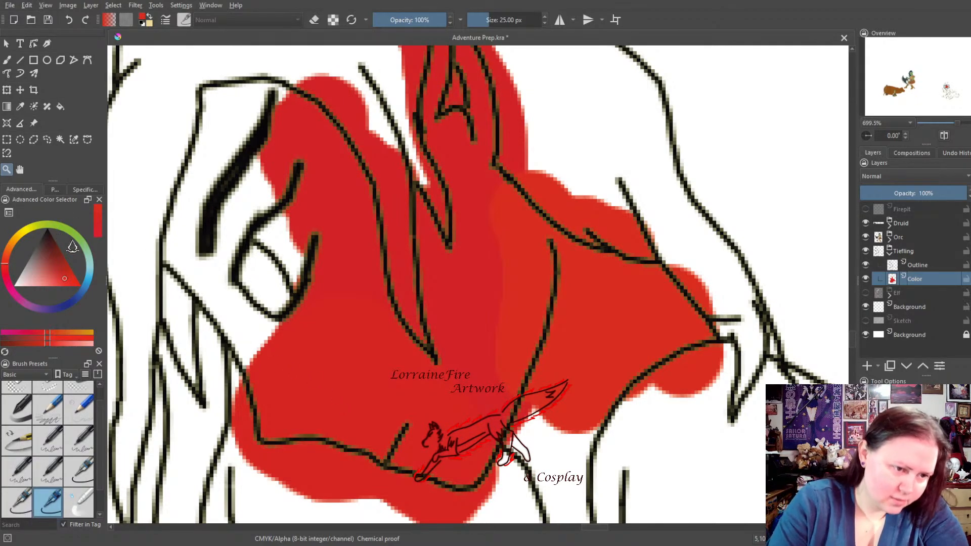
pyautogui.click(95, 230)
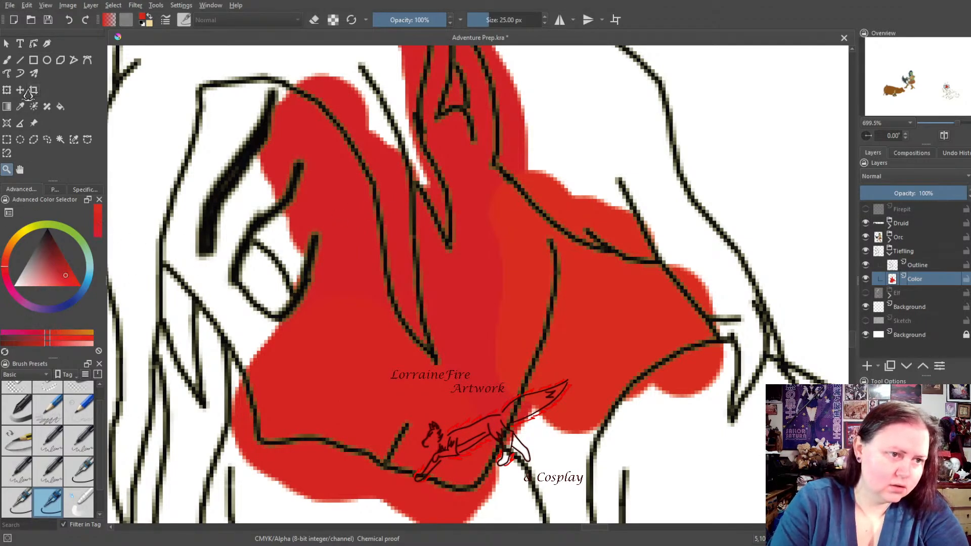
pyautogui.click(7, 59)
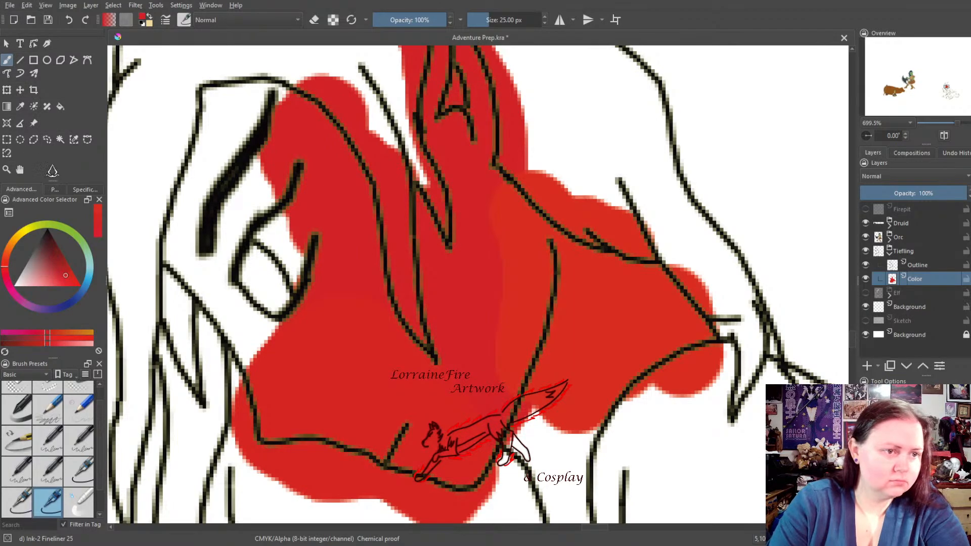
pyautogui.click(6, 169)
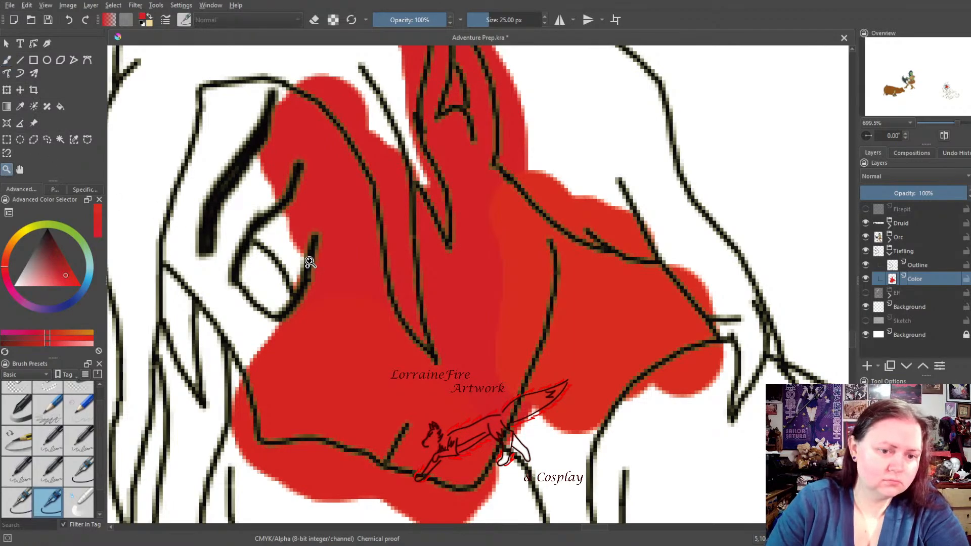
pyautogui.click(310, 262)
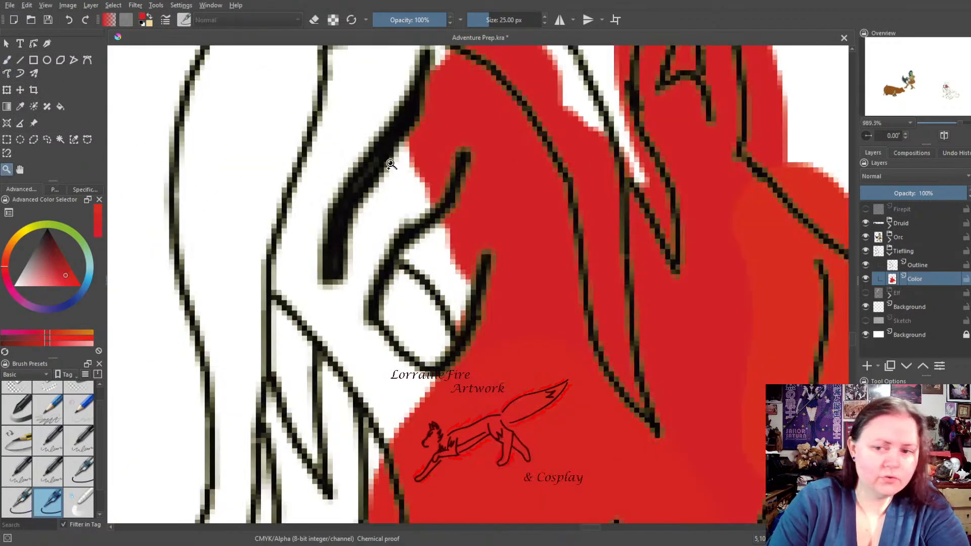
pyautogui.click(562, 341)
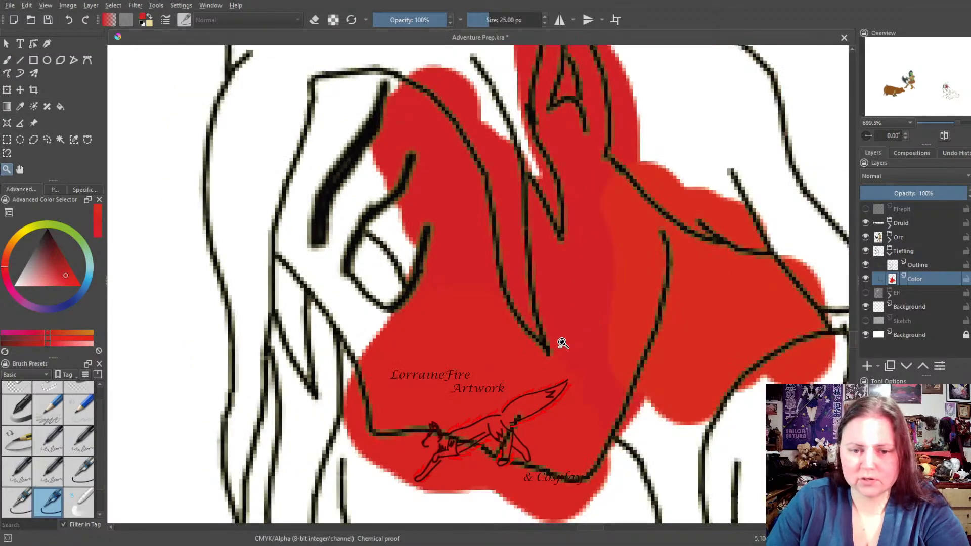
pyautogui.click(561, 344)
pyautogui.click(558, 348)
pyautogui.click(559, 353)
pyautogui.click(562, 356)
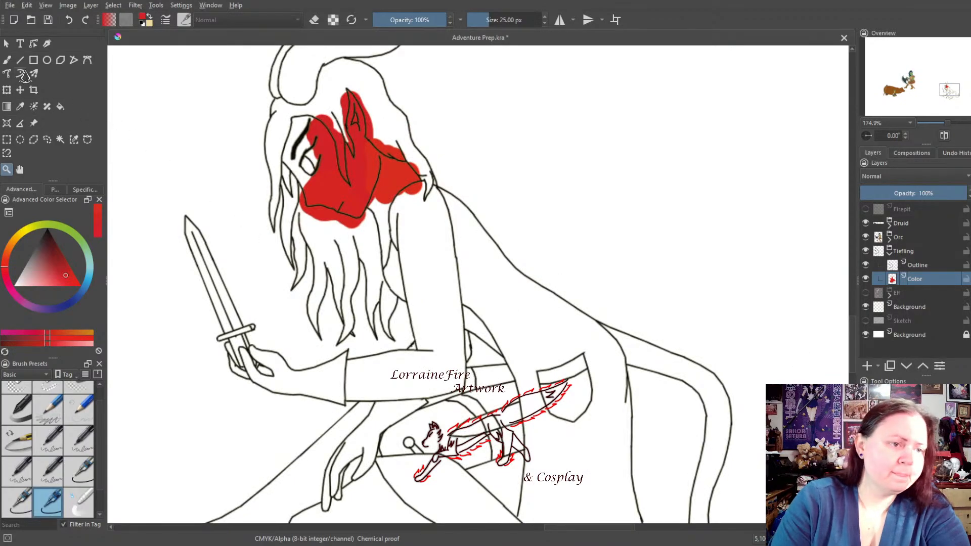
pyautogui.click(7, 60)
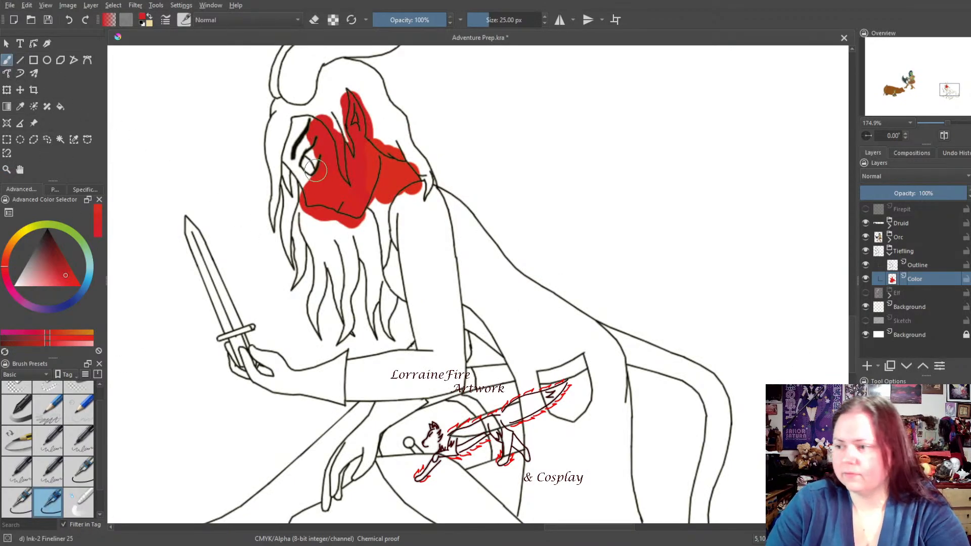
pyautogui.moveTo(314, 194)
pyautogui.mouseDown()
pyautogui.moveTo(317, 177)
pyautogui.moveTo(328, 174)
pyautogui.moveTo(362, 187)
pyautogui.moveTo(352, 91)
pyautogui.moveTo(382, 160)
pyautogui.moveTo(409, 184)
pyautogui.moveTo(386, 267)
pyautogui.moveTo(389, 185)
pyautogui.moveTo(334, 180)
pyautogui.moveTo(297, 119)
pyautogui.moveTo(287, 166)
pyautogui.moveTo(298, 167)
pyautogui.mouseUp()
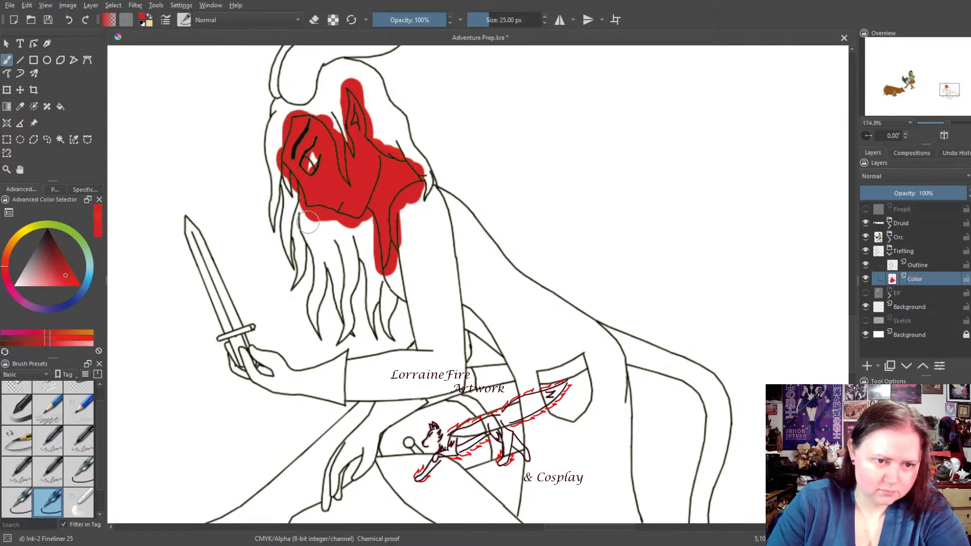
# Paint the tiefling's eye white
pyautogui.click(19, 286)
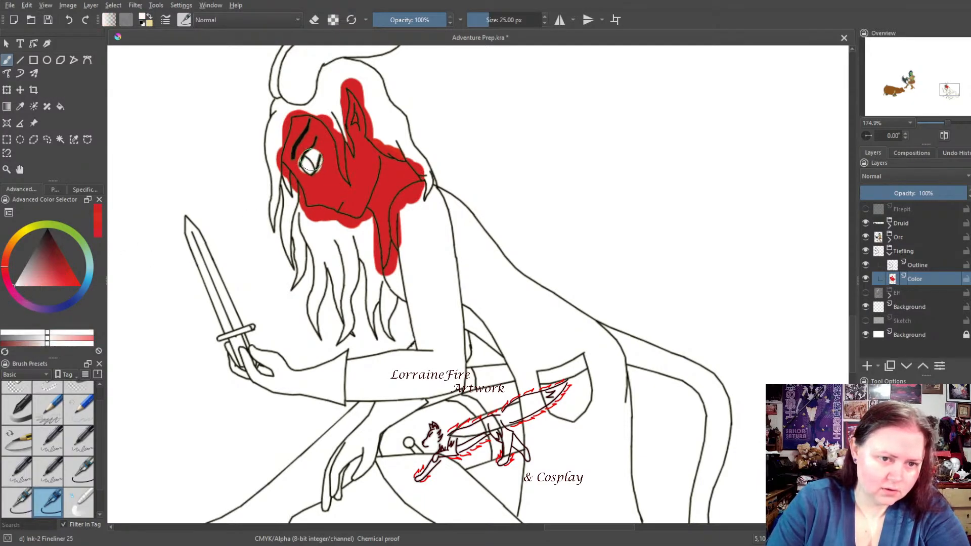
pyautogui.click(77, 283)
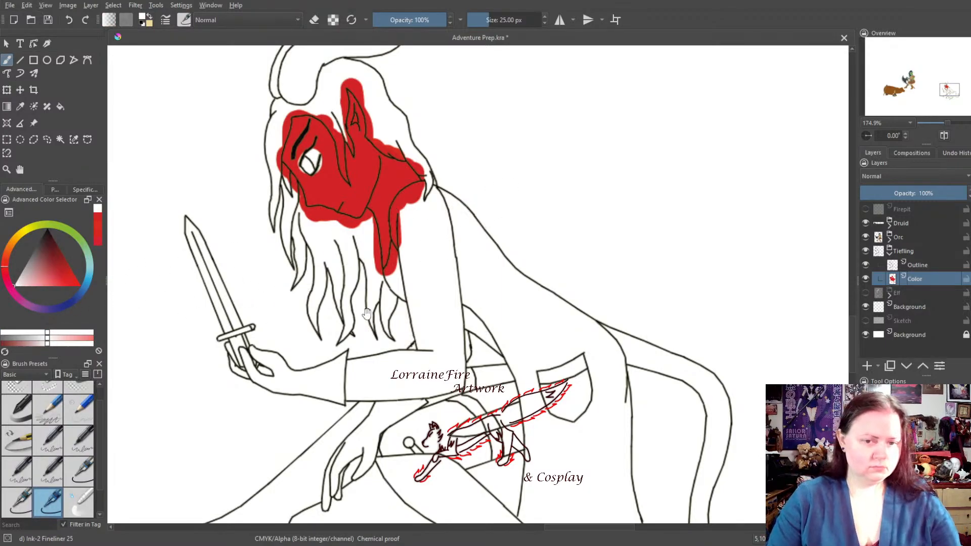
# Return to the skin red and paint the tiefling's whole tail, from its base at the coat to the pointed tip
pyautogui.moveTo(450, 368)
pyautogui.mouseDown()
pyautogui.moveTo(448, 250)
pyautogui.moveTo(461, 161)
pyautogui.moveTo(386, 221)
pyautogui.moveTo(413, 247)
pyautogui.moveTo(382, 271)
pyautogui.mouseUp()
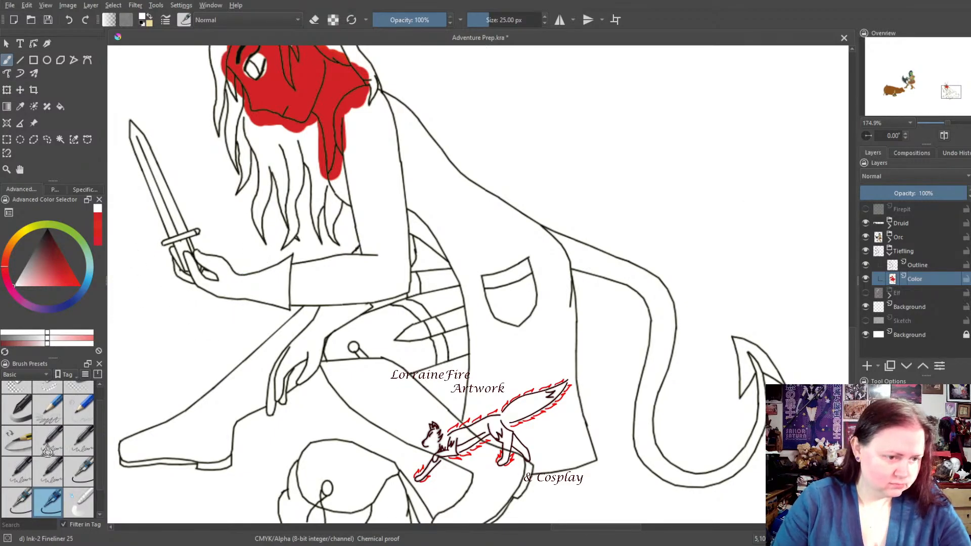
pyautogui.click(99, 223)
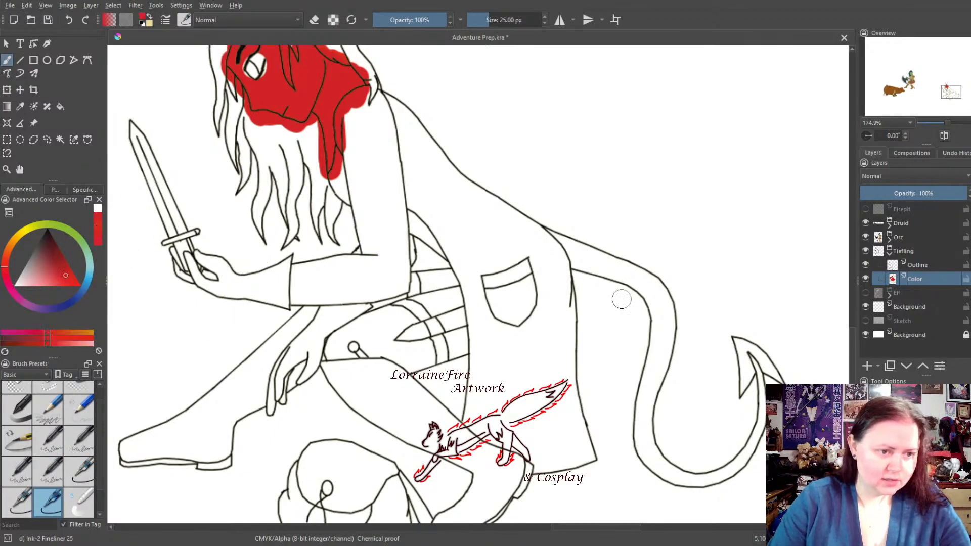
pyautogui.click(866, 335)
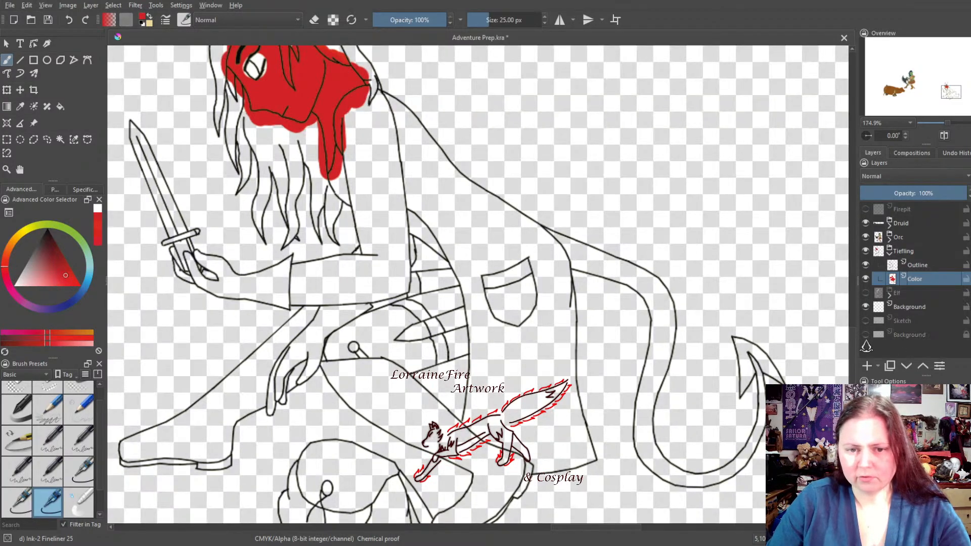
pyautogui.click(866, 335)
pyautogui.moveTo(550, 236)
pyautogui.mouseDown()
pyautogui.moveTo(569, 261)
pyautogui.moveTo(626, 267)
pyautogui.moveTo(658, 297)
pyautogui.moveTo(661, 345)
pyautogui.moveTo(659, 308)
pyautogui.moveTo(666, 323)
pyautogui.moveTo(641, 417)
pyautogui.moveTo(658, 472)
pyautogui.moveTo(689, 486)
pyautogui.moveTo(670, 470)
pyautogui.moveTo(731, 467)
pyautogui.moveTo(742, 451)
pyautogui.moveTo(758, 367)
pyautogui.moveTo(735, 343)
pyautogui.moveTo(745, 383)
pyautogui.moveTo(748, 347)
pyautogui.moveTo(778, 377)
pyautogui.mouseUp()
# Mix a dark maroon and paint the arrow-shaped tip of the tail with it
pyautogui.click(58, 266)
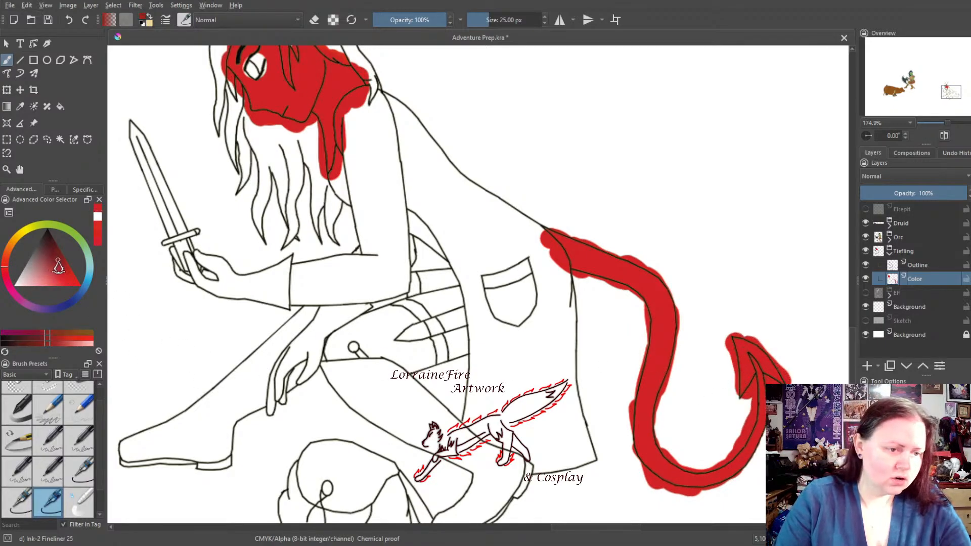
pyautogui.moveTo(50, 263); pyautogui.dragTo(49, 252)
pyautogui.moveTo(755, 372)
pyautogui.mouseDown()
pyautogui.moveTo(743, 385)
pyautogui.moveTo(739, 348)
pyautogui.moveTo(782, 374)
pyautogui.mouseUp()
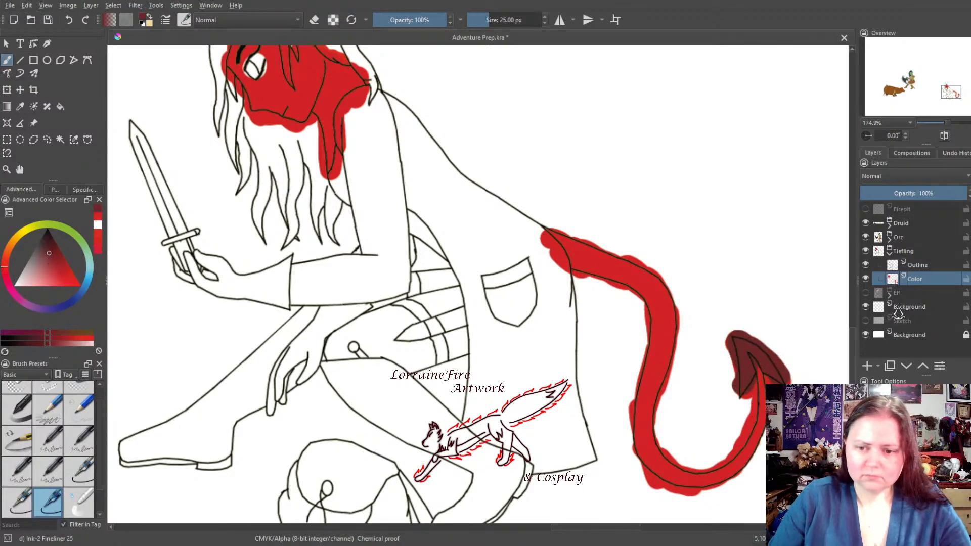
# Paint both of the tiefling's horns in the dark maroon of the tail tip
pyautogui.moveTo(344, 195)
pyautogui.mouseDown()
pyautogui.moveTo(363, 219)
pyautogui.moveTo(444, 454)
pyautogui.mouseUp()
pyautogui.moveTo(342, 252)
pyautogui.mouseDown()
pyautogui.moveTo(343, 216)
pyautogui.moveTo(435, 196)
pyautogui.moveTo(473, 168)
pyautogui.moveTo(423, 206)
pyautogui.moveTo(366, 216)
pyautogui.moveTo(343, 241)
pyautogui.moveTo(360, 225)
pyautogui.moveTo(428, 206)
pyautogui.moveTo(347, 233)
pyautogui.moveTo(349, 251)
pyautogui.moveTo(323, 253)
pyautogui.moveTo(328, 223)
pyautogui.moveTo(360, 196)
pyautogui.moveTo(420, 180)
pyautogui.moveTo(435, 161)
pyautogui.moveTo(334, 208)
pyautogui.mouseUp()
pyautogui.moveTo(473, 331)
pyautogui.mouseDown()
pyautogui.moveTo(435, 230)
pyautogui.moveTo(394, 182)
pyautogui.moveTo(378, 200)
pyautogui.mouseUp()
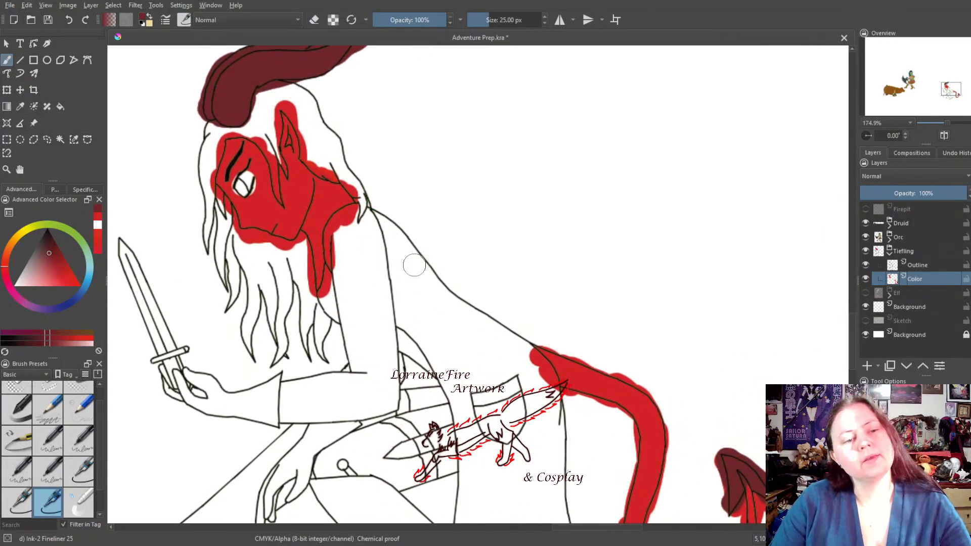
pyautogui.moveTo(470, 241)
pyautogui.mouseDown()
pyautogui.moveTo(455, 321)
pyautogui.moveTo(492, 319)
pyautogui.moveTo(514, 372)
pyautogui.moveTo(594, 324)
pyautogui.moveTo(403, 332)
pyautogui.moveTo(546, 321)
pyautogui.moveTo(584, 332)
pyautogui.mouseUp()
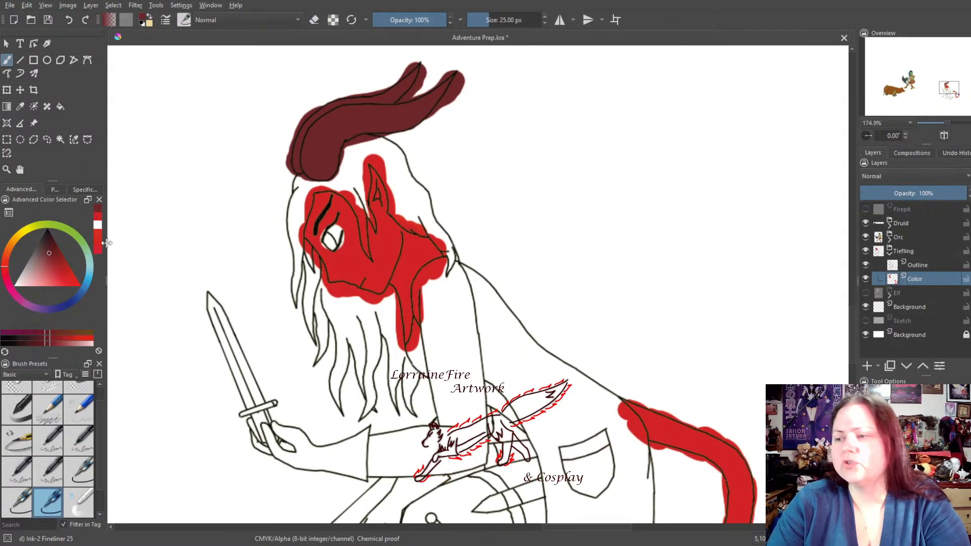
# Mix a bright orange, try it on the hair behind the horns and ear, and undo the stroke
pyautogui.moveTo(10, 253); pyautogui.dragTo(11, 260)
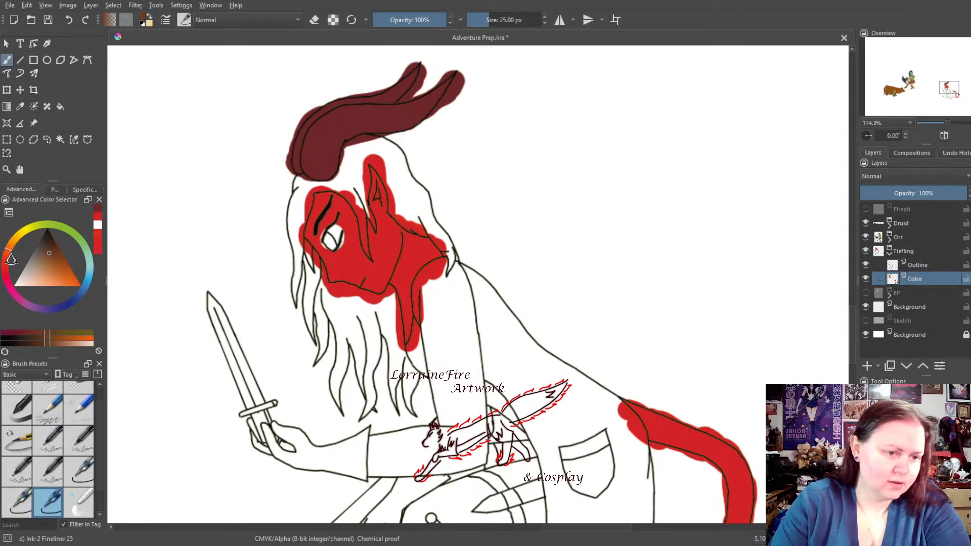
pyautogui.click(55, 279)
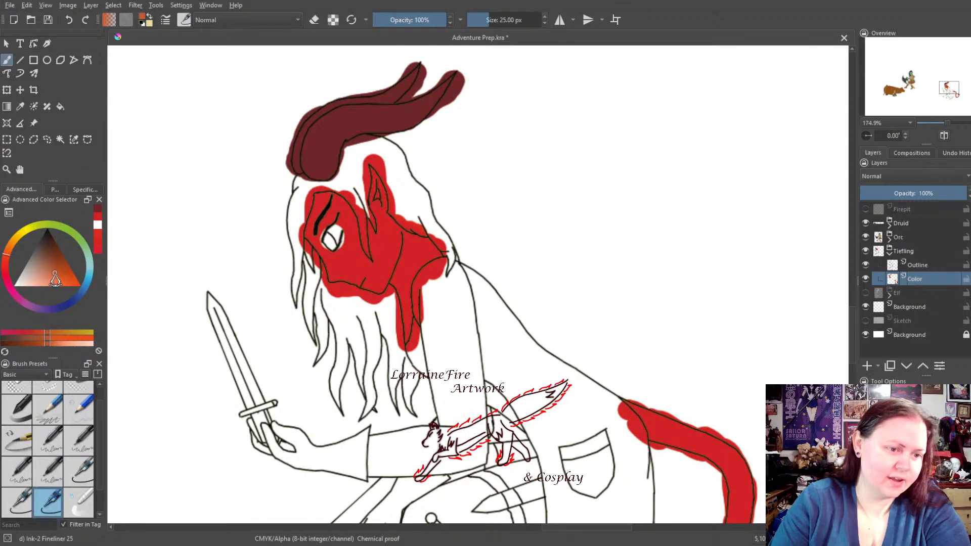
pyautogui.moveTo(55, 279); pyautogui.dragTo(61, 288)
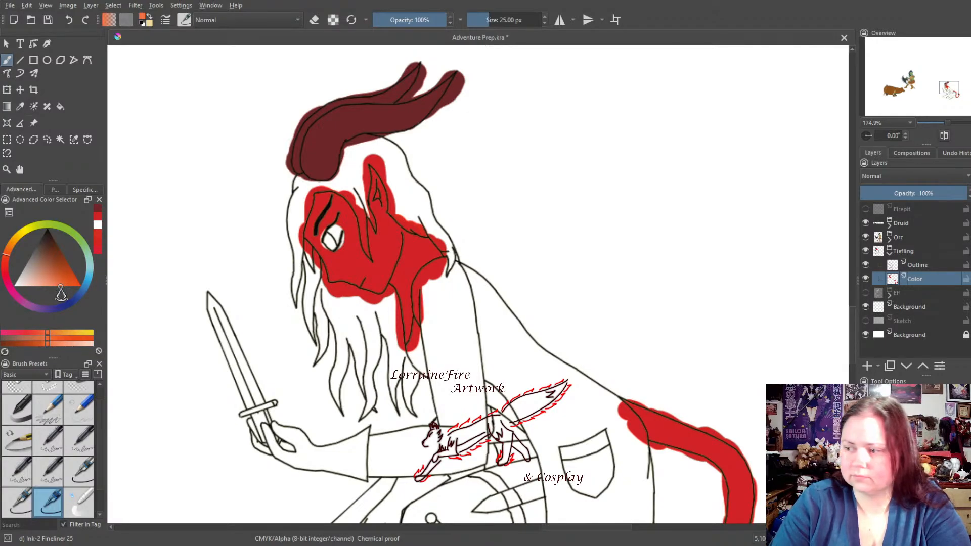
pyautogui.moveTo(61, 291); pyautogui.dragTo(62, 281)
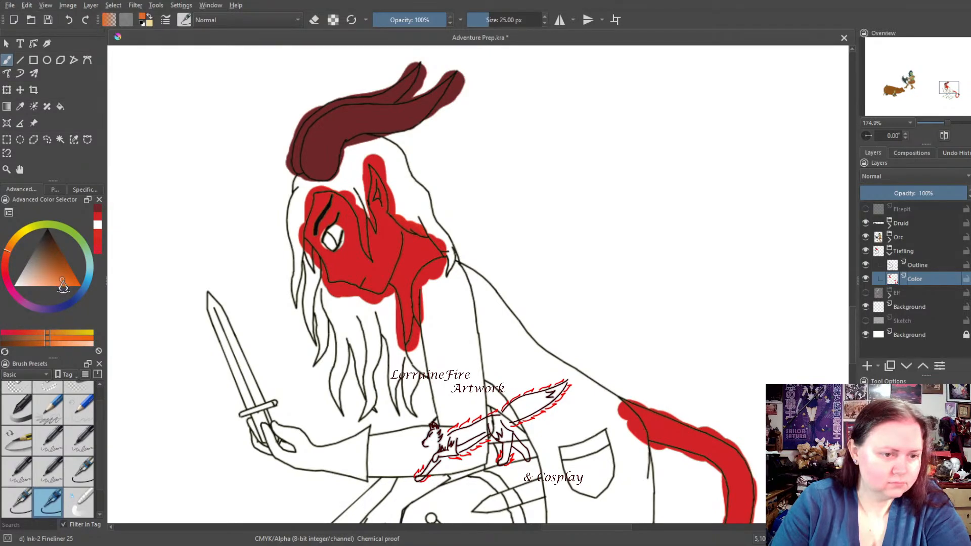
pyautogui.moveTo(62, 281); pyautogui.dragTo(58, 283)
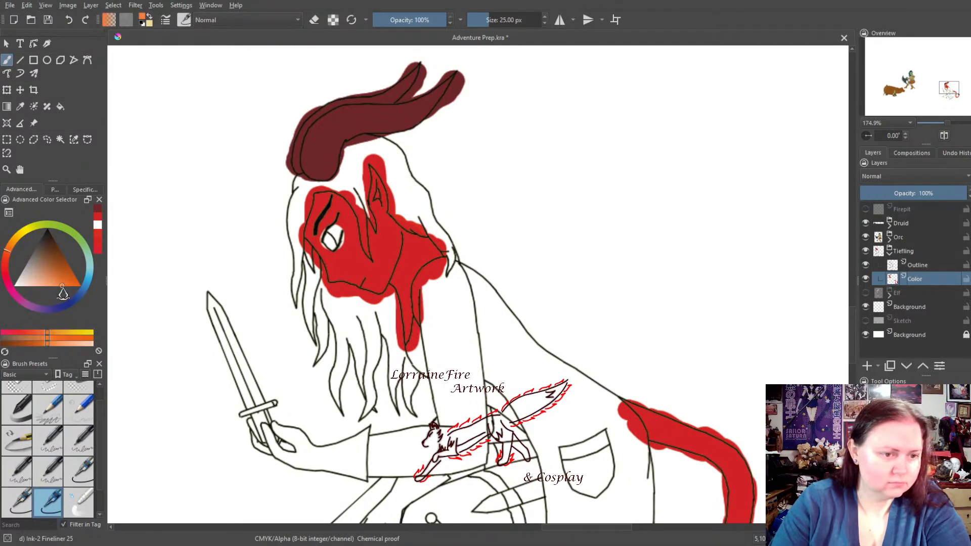
pyautogui.moveTo(60, 284); pyautogui.dragTo(61, 280)
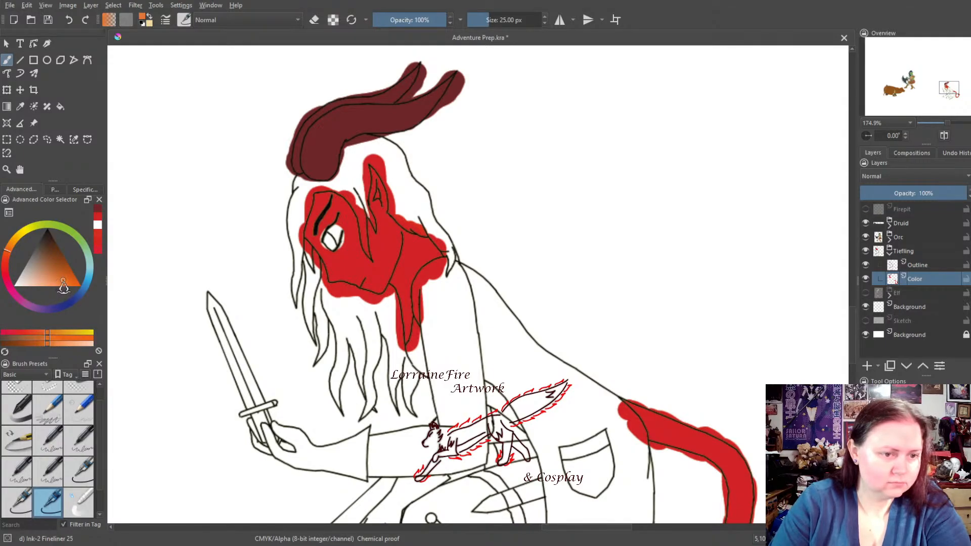
pyautogui.moveTo(63, 287); pyautogui.dragTo(64, 284)
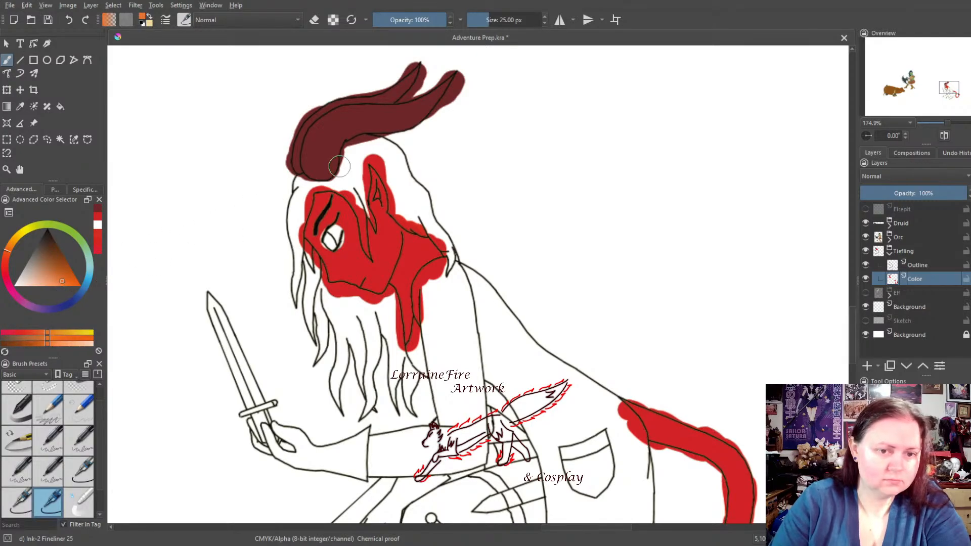
pyautogui.moveTo(357, 162)
pyautogui.mouseDown()
pyautogui.moveTo(344, 180)
pyautogui.moveTo(358, 148)
pyautogui.moveTo(377, 149)
pyautogui.moveTo(391, 166)
pyautogui.moveTo(378, 155)
pyautogui.moveTo(393, 157)
pyautogui.moveTo(402, 184)
pyautogui.moveTo(384, 167)
pyautogui.moveTo(402, 184)
pyautogui.moveTo(405, 216)
pyautogui.moveTo(422, 225)
pyautogui.moveTo(412, 187)
pyautogui.moveTo(452, 256)
pyautogui.mouseUp()
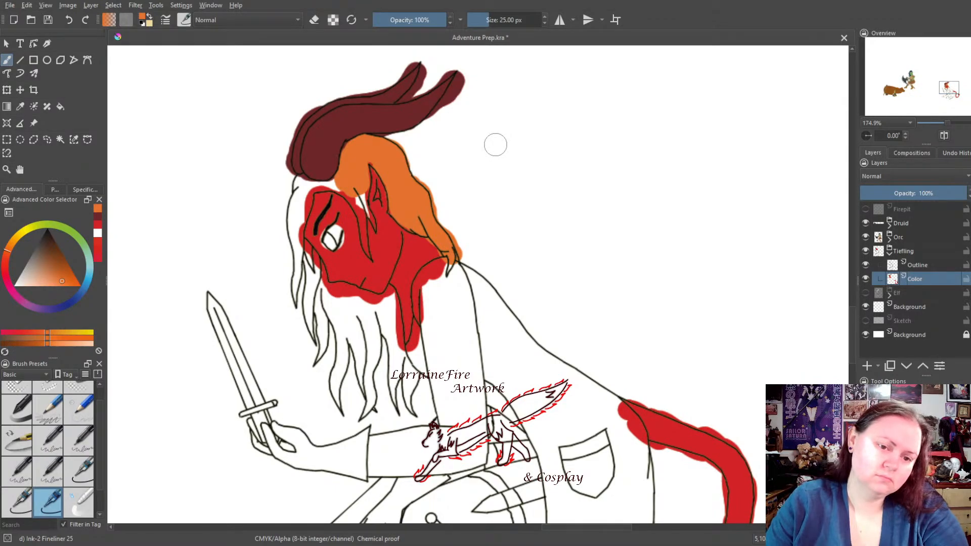
pyautogui.hotkey('ctrl', 'z')
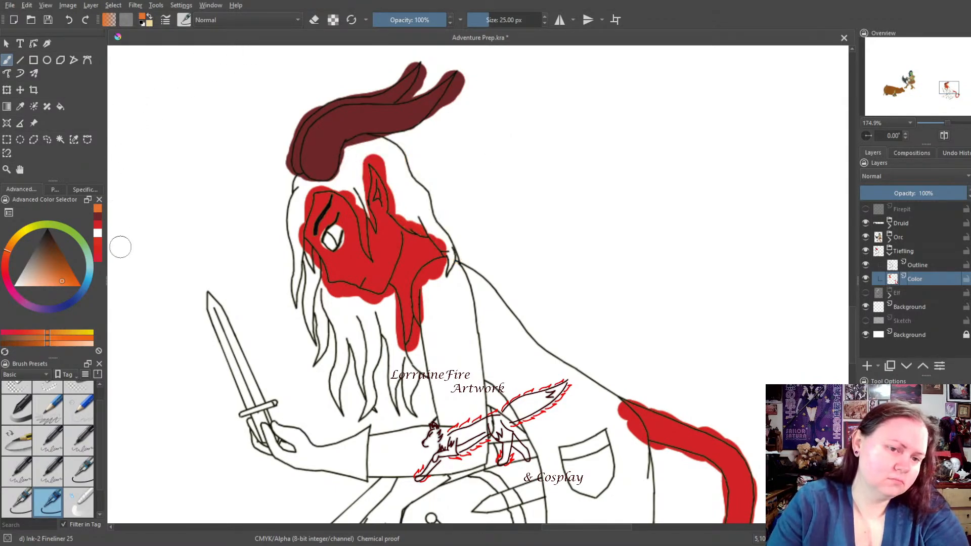
# Mix a slightly duller maroon, test it over the horns, and undo back to unpainted horns
pyautogui.click(98, 223)
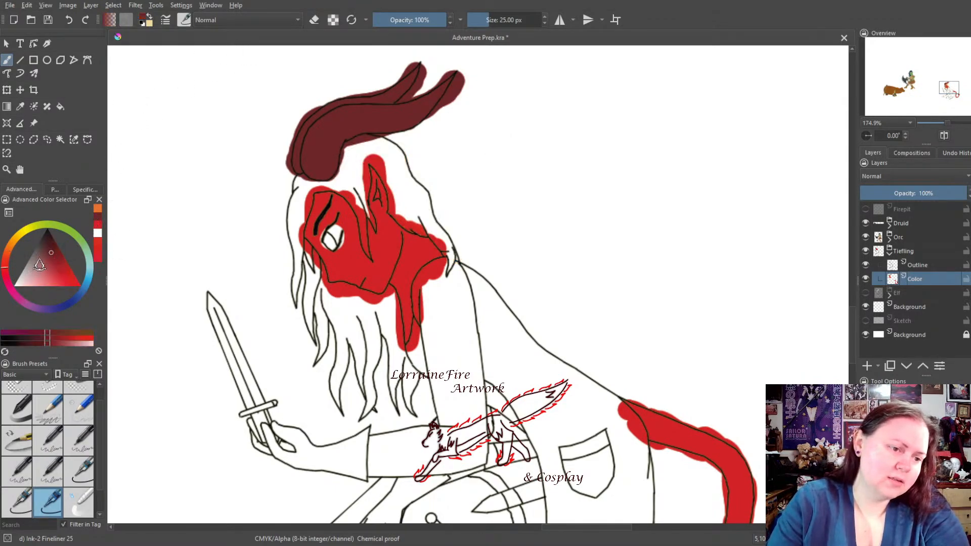
pyautogui.click(45, 252)
pyautogui.moveTo(48, 257); pyautogui.dragTo(47, 255)
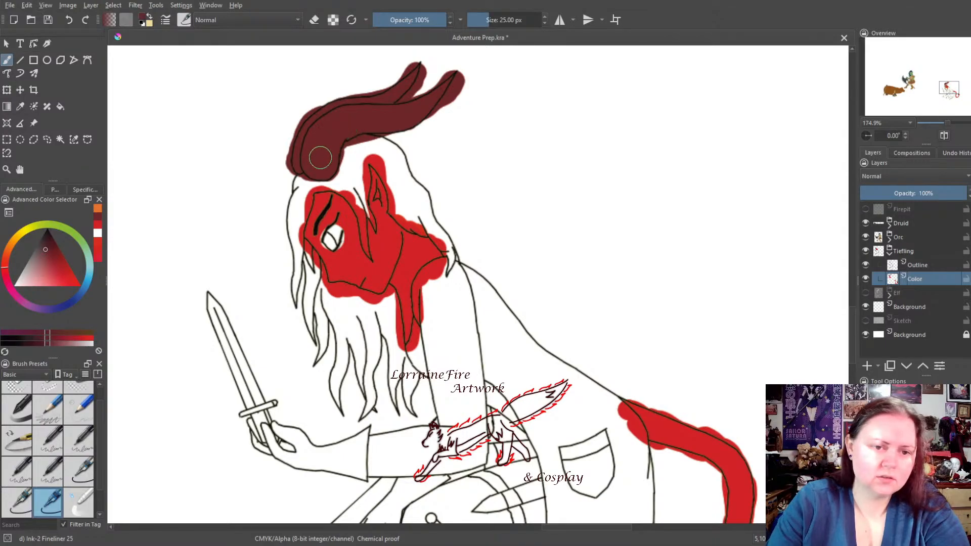
pyautogui.moveTo(449, 88); pyautogui.dragTo(446, 95)
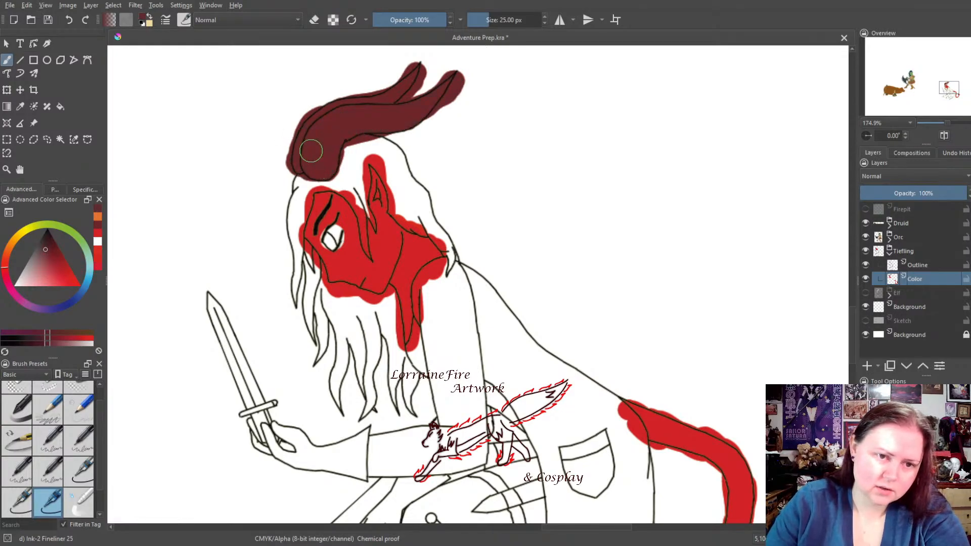
pyautogui.hotkey('ctrl', 'z')
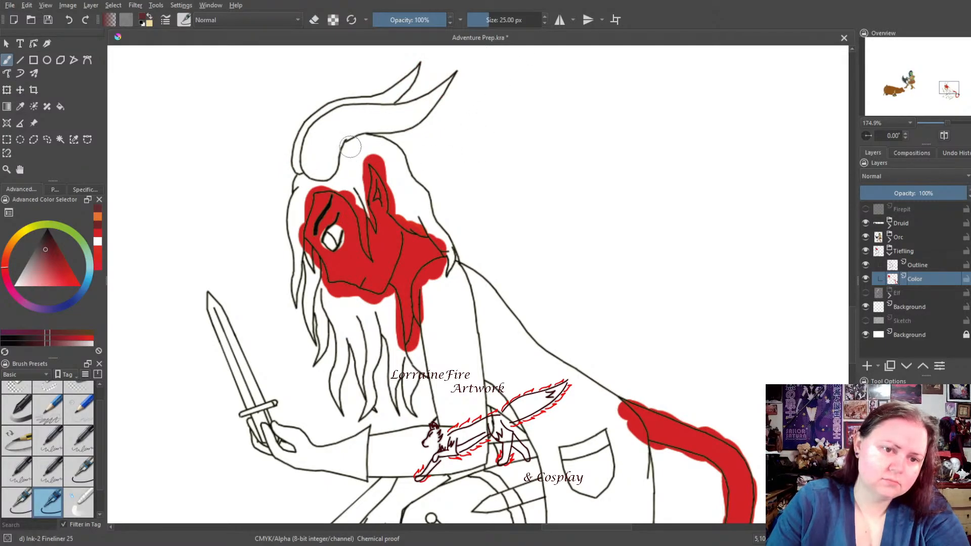
# Repaint both horns from base to tips in the duller maroon, undoing the first attempt
pyautogui.moveTo(336, 139)
pyautogui.mouseDown()
pyautogui.moveTo(318, 123)
pyautogui.moveTo(306, 135)
pyautogui.moveTo(313, 175)
pyautogui.moveTo(336, 137)
pyautogui.moveTo(408, 117)
pyautogui.moveTo(410, 108)
pyautogui.moveTo(393, 115)
pyautogui.moveTo(447, 79)
pyautogui.moveTo(397, 121)
pyautogui.moveTo(414, 119)
pyautogui.moveTo(393, 122)
pyautogui.moveTo(383, 102)
pyautogui.moveTo(414, 75)
pyautogui.moveTo(364, 108)
pyautogui.moveTo(330, 109)
pyautogui.moveTo(371, 100)
pyautogui.moveTo(331, 124)
pyautogui.mouseUp()
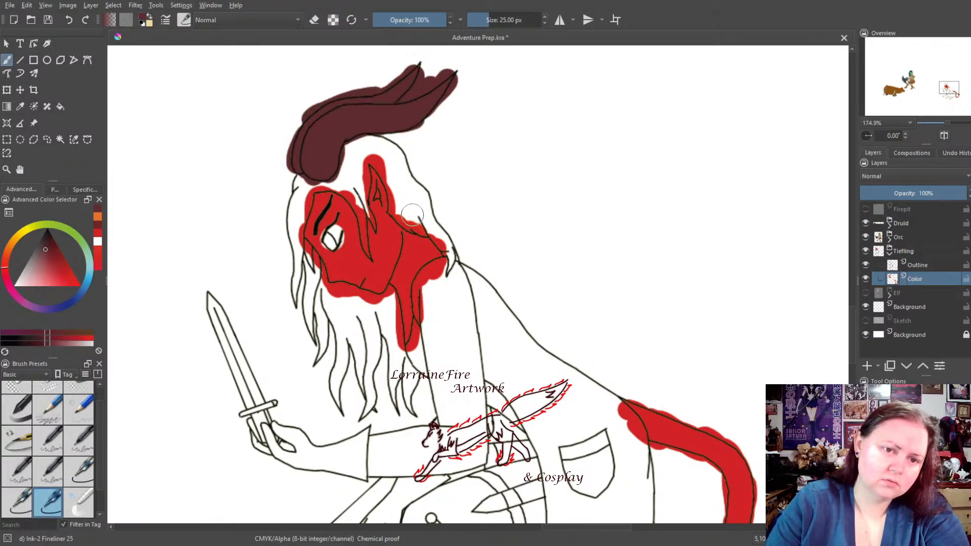
pyautogui.hotkey('ctrl', 'z')
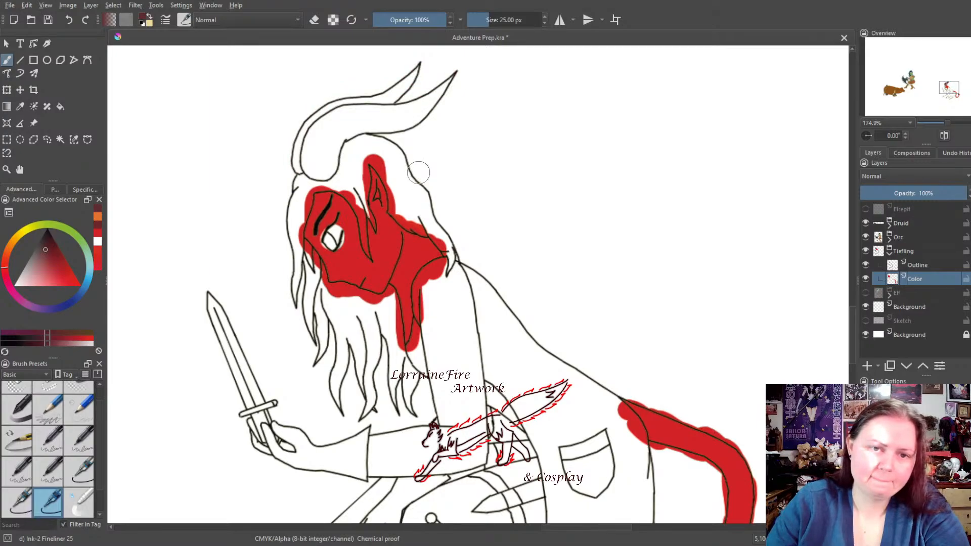
pyautogui.moveTo(314, 151)
pyautogui.mouseDown()
pyautogui.moveTo(318, 178)
pyautogui.moveTo(329, 145)
pyautogui.moveTo(450, 83)
pyautogui.moveTo(403, 112)
pyautogui.moveTo(388, 96)
pyautogui.moveTo(417, 71)
pyautogui.moveTo(378, 103)
pyautogui.moveTo(328, 120)
pyautogui.moveTo(308, 143)
pyautogui.moveTo(338, 114)
pyautogui.mouseUp()
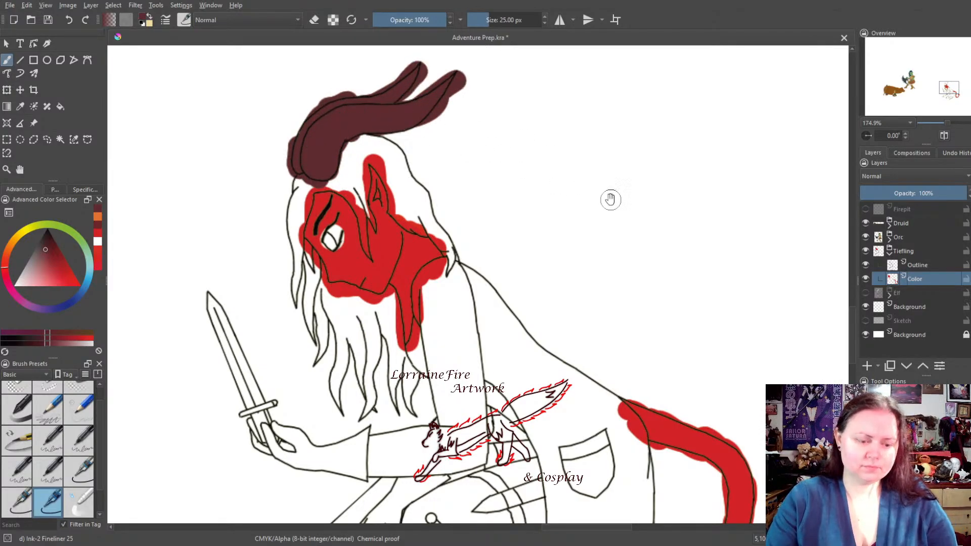
# Go over the arrow-shaped tail tip with the same duller maroon as the horns
pyautogui.moveTo(611, 199); pyautogui.dragTo(415, 178)
pyautogui.moveTo(508, 443)
pyautogui.mouseDown()
pyautogui.moveTo(498, 386)
pyautogui.moveTo(526, 400)
pyautogui.moveTo(545, 426)
pyautogui.moveTo(542, 418)
pyautogui.mouseUp()
pyautogui.moveTo(199, 318); pyautogui.dragTo(474, 415)
pyautogui.moveTo(394, 309); pyautogui.dragTo(438, 356)
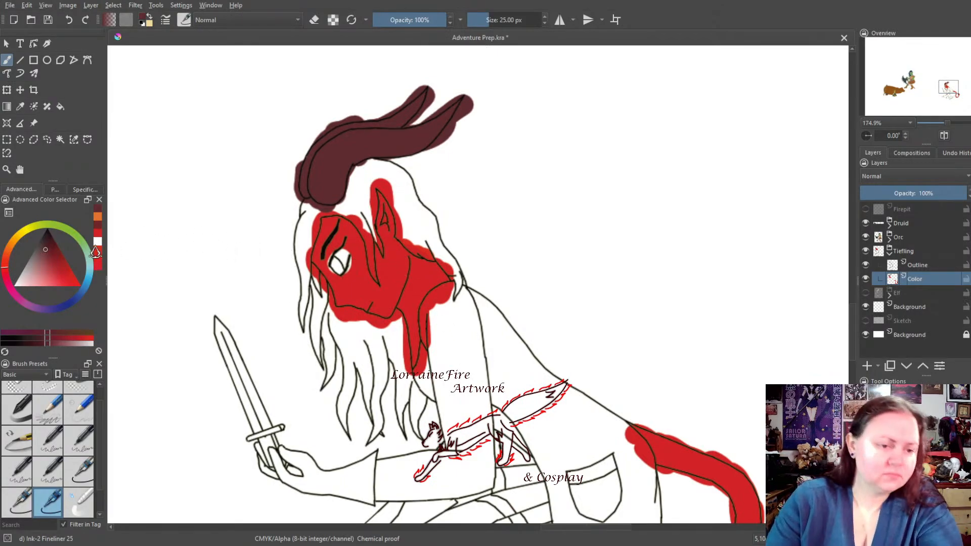
# Try the recent bright orange on the hair between the horns and the ear, and undo the stroke
pyautogui.click(98, 218)
pyautogui.moveTo(368, 174); pyautogui.dragTo(357, 208)
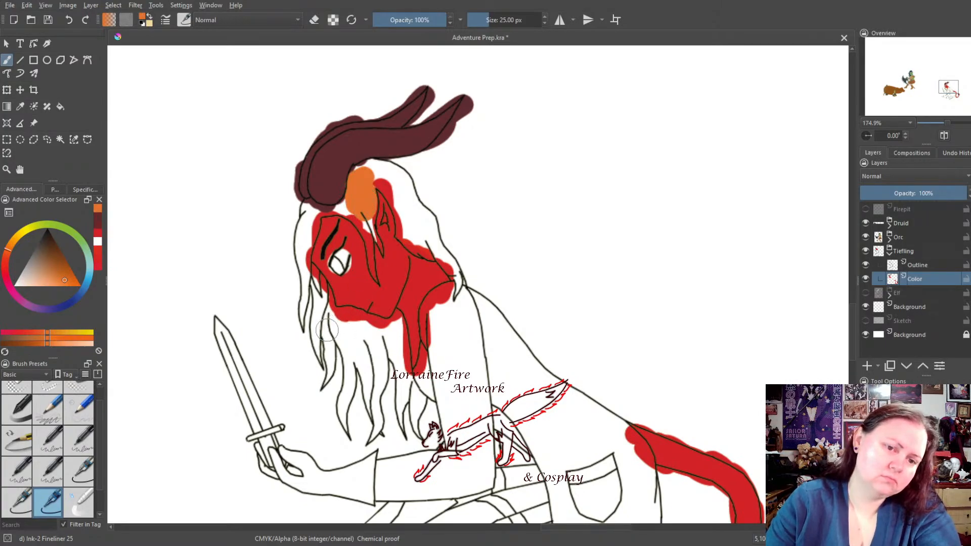
pyautogui.hotkey('ctrl', 'z')
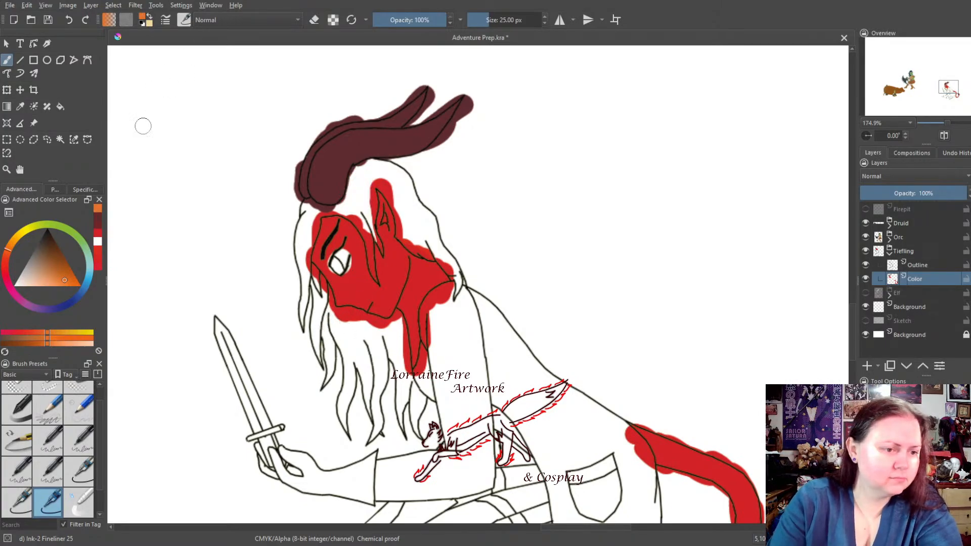
# Mix a dark rust brown, test it on the hair beside the ear, and undo the stroke
pyautogui.click(6, 264)
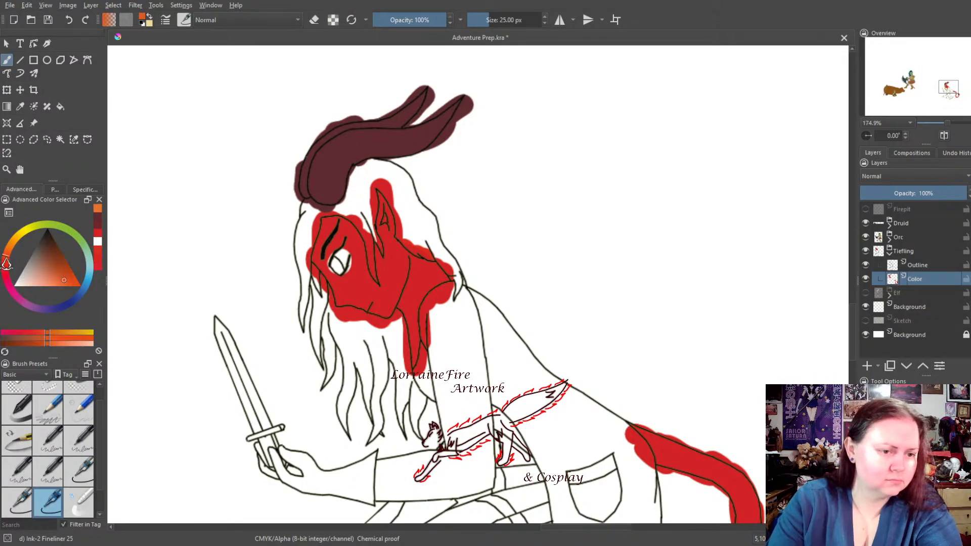
pyautogui.click(58, 278)
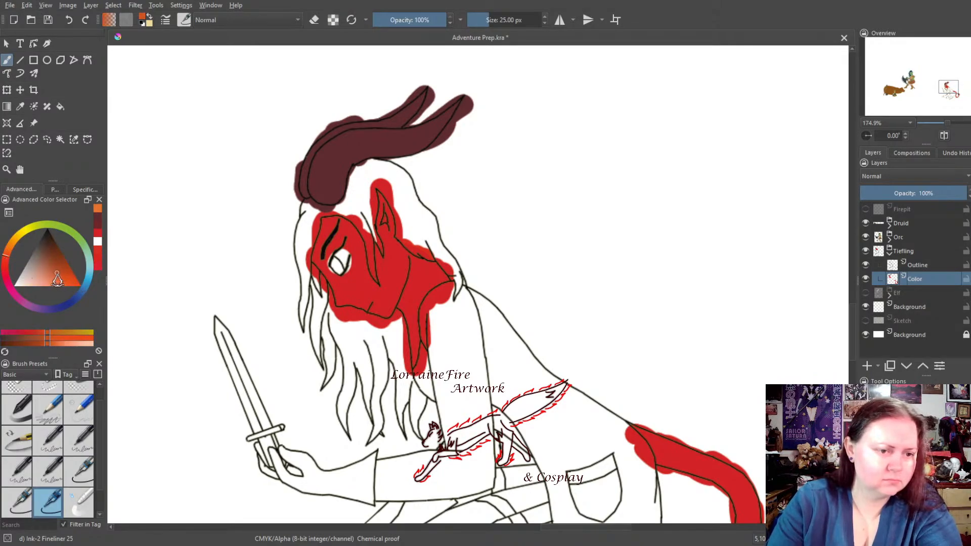
pyautogui.click(56, 275)
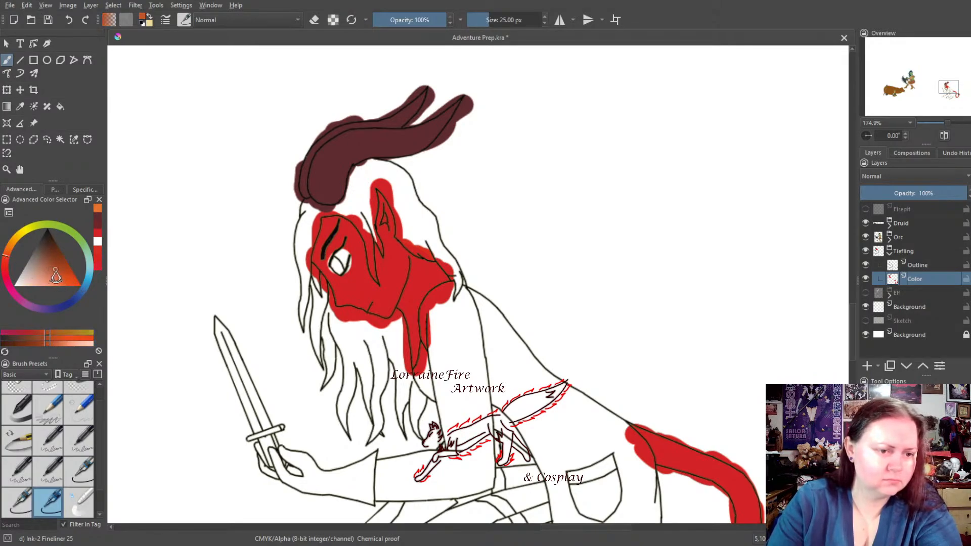
pyautogui.click(56, 265)
pyautogui.click(52, 269)
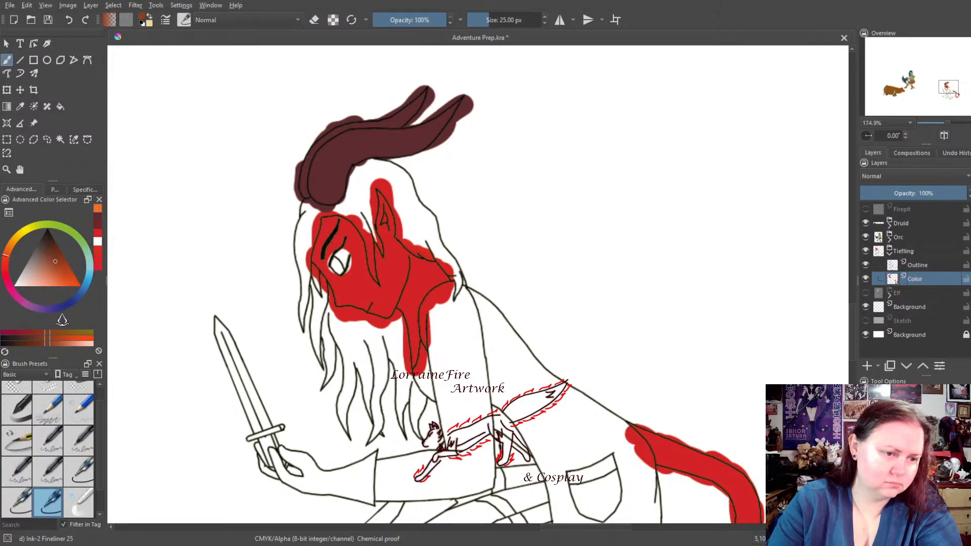
pyautogui.moveTo(371, 186); pyautogui.dragTo(360, 199)
pyautogui.hotkey('ctrl', 'z')
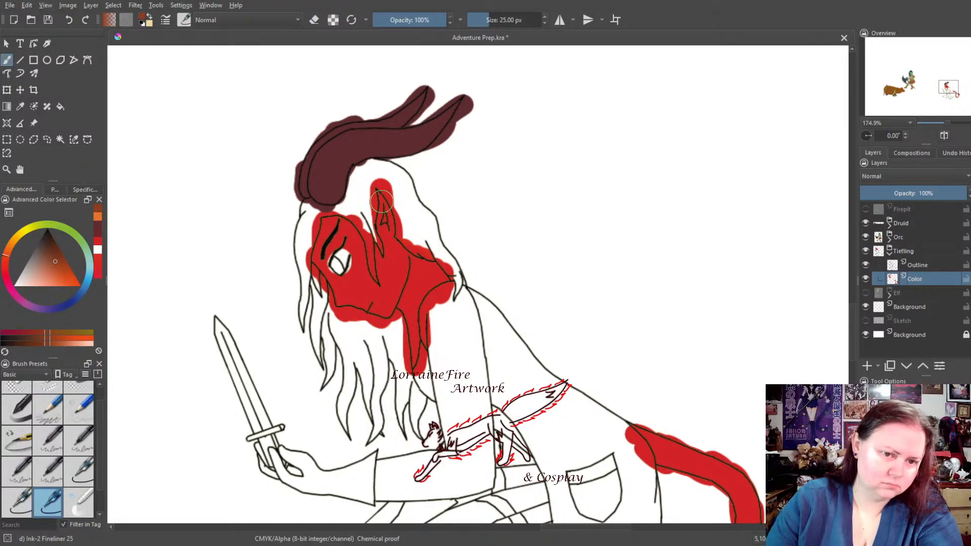
# Mix a dark crimson, test it on the hair in front of the ear, and undo the stroke
pyautogui.click(5, 272)
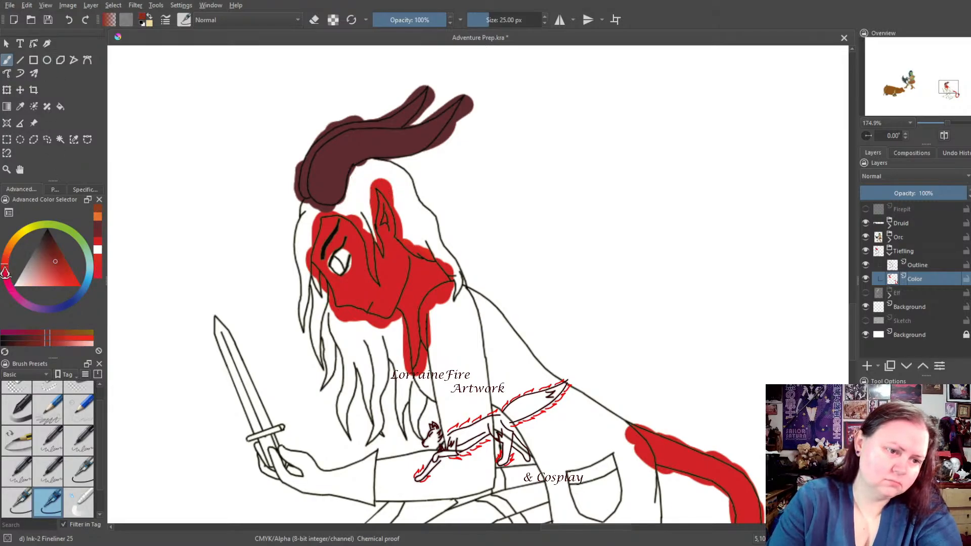
pyautogui.moveTo(72, 262); pyautogui.dragTo(85, 266)
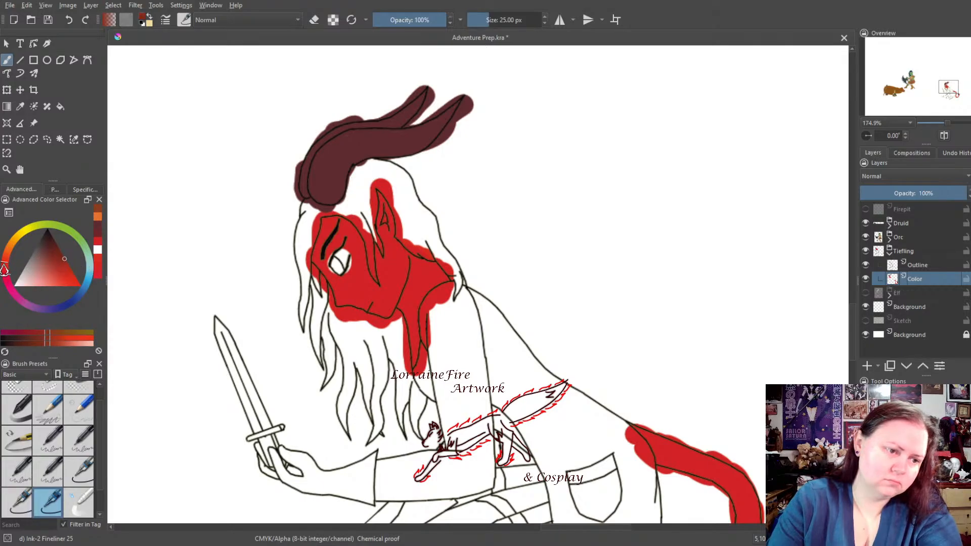
pyautogui.moveTo(4, 269); pyautogui.dragTo(7, 278)
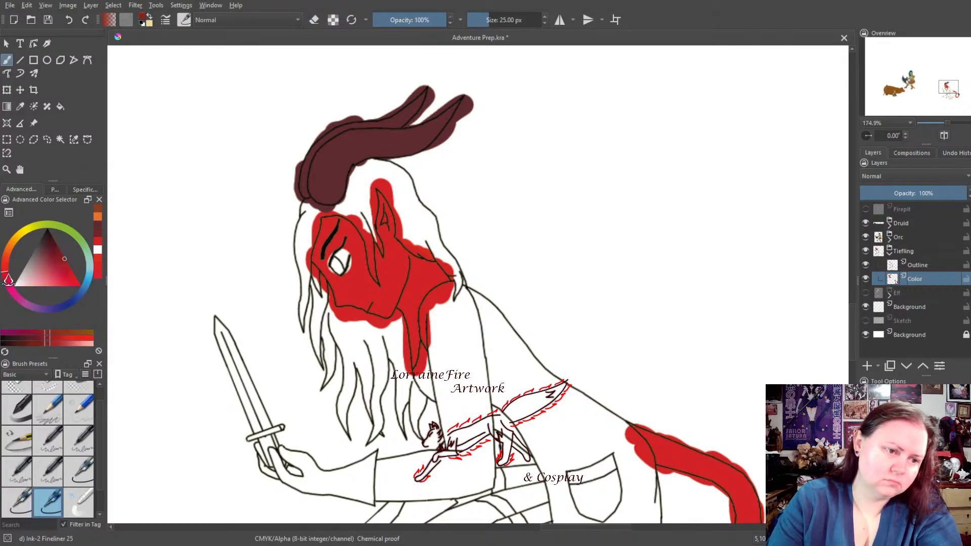
pyautogui.moveTo(71, 258)
pyautogui.mouseDown()
pyautogui.moveTo(60, 259)
pyautogui.moveTo(77, 257)
pyautogui.mouseUp()
pyautogui.moveTo(379, 185)
pyautogui.mouseDown()
pyautogui.moveTo(362, 192)
pyautogui.moveTo(358, 215)
pyautogui.moveTo(364, 200)
pyautogui.moveTo(368, 215)
pyautogui.mouseUp()
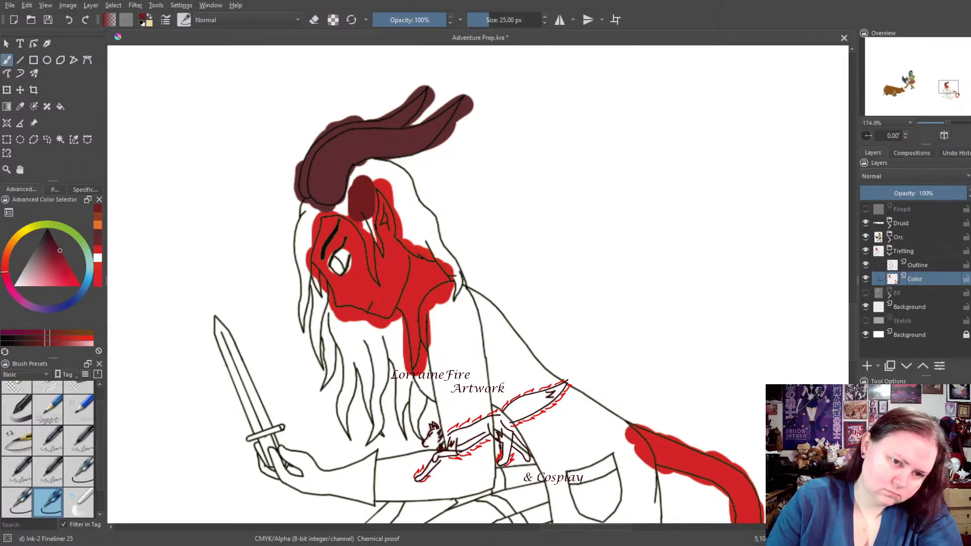
pyautogui.hotkey('ctrl', 'z')
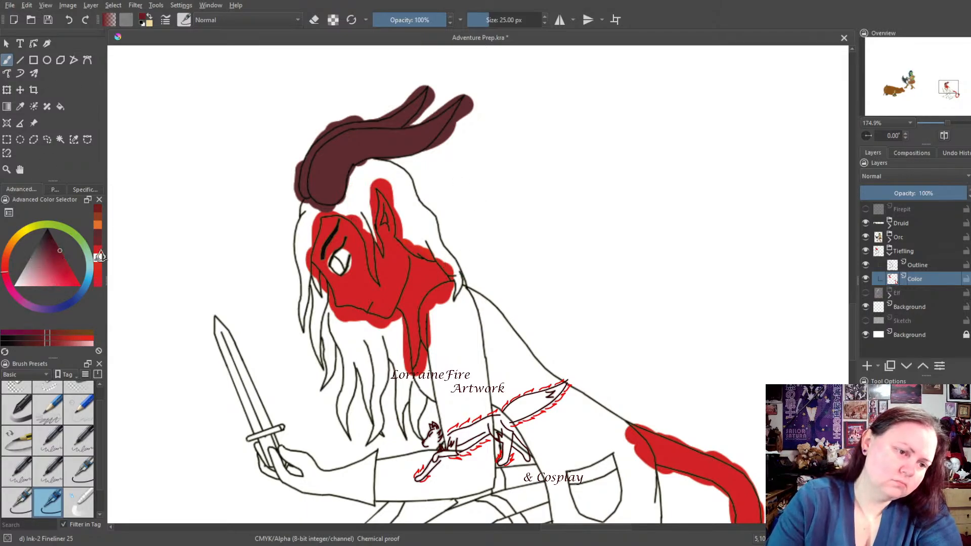
# Darken the crimson to a near-black maroon, test it on the hair, and undo the stroke
pyautogui.moveTo(49, 252); pyautogui.dragTo(49, 244)
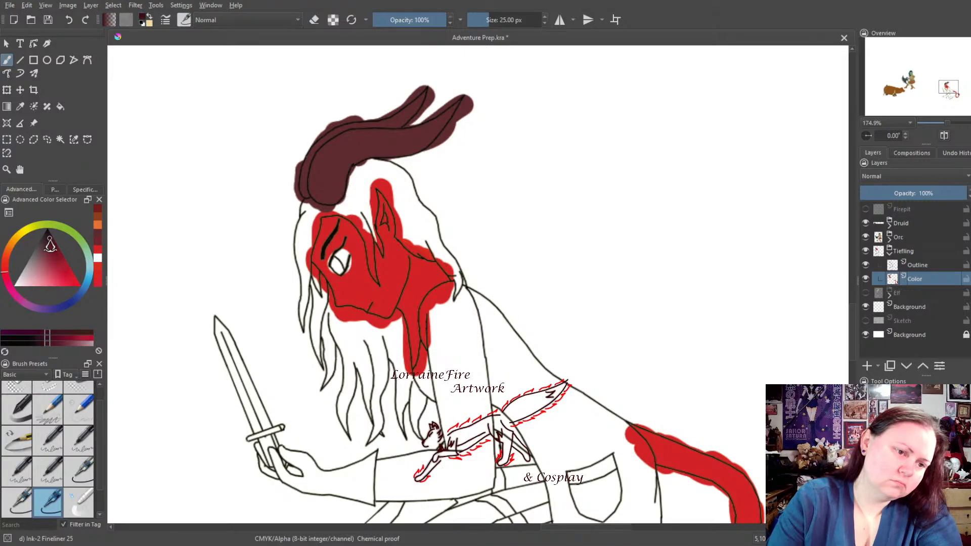
pyautogui.moveTo(356, 211); pyautogui.dragTo(362, 195)
pyautogui.hotkey('ctrl', 'z')
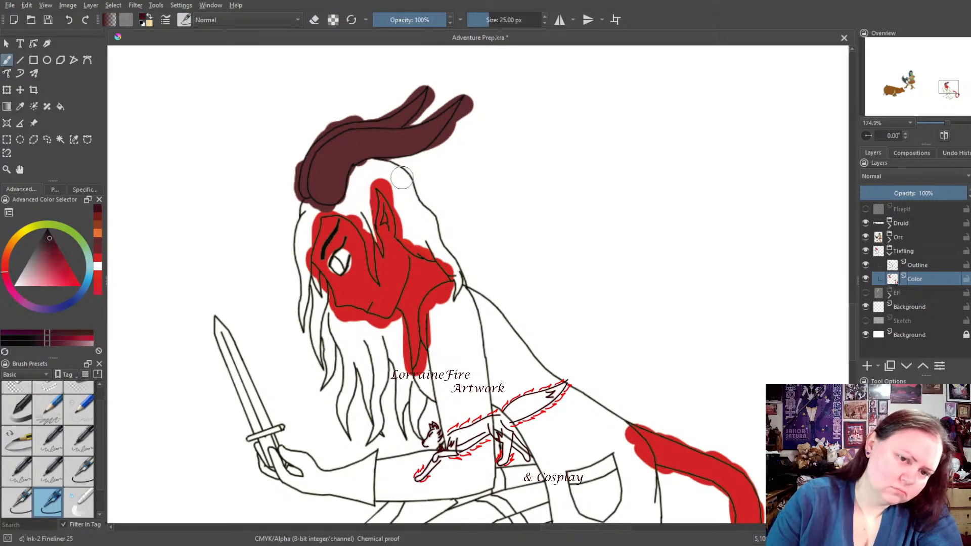
# Shift the paint color to a dark blue and show the Elf layer to compare the elf's colors with the tiefling
pyautogui.click(64, 310)
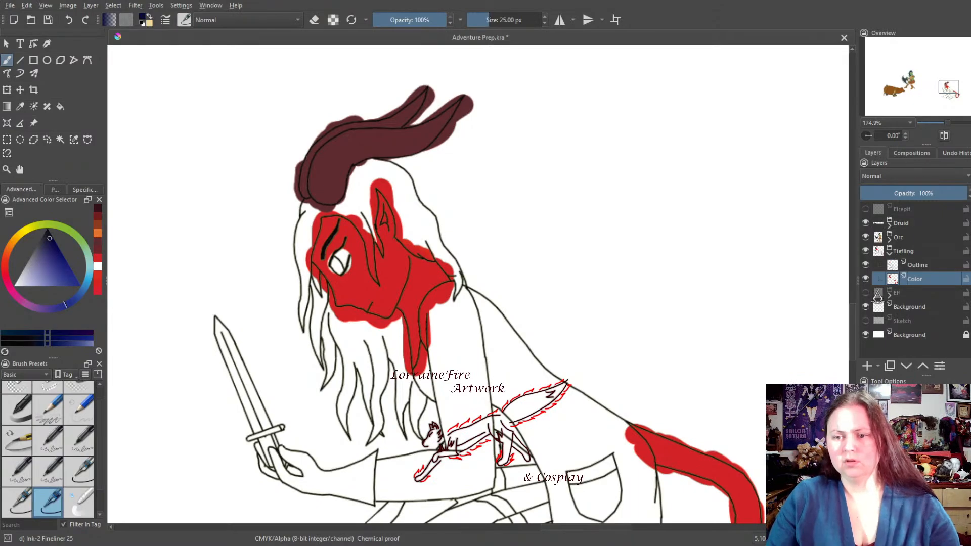
pyautogui.click(865, 293)
pyautogui.moveTo(199, 233); pyautogui.dragTo(721, 379)
pyautogui.moveTo(633, 245); pyautogui.dragTo(786, 401)
pyautogui.moveTo(414, 386); pyautogui.dragTo(665, 484)
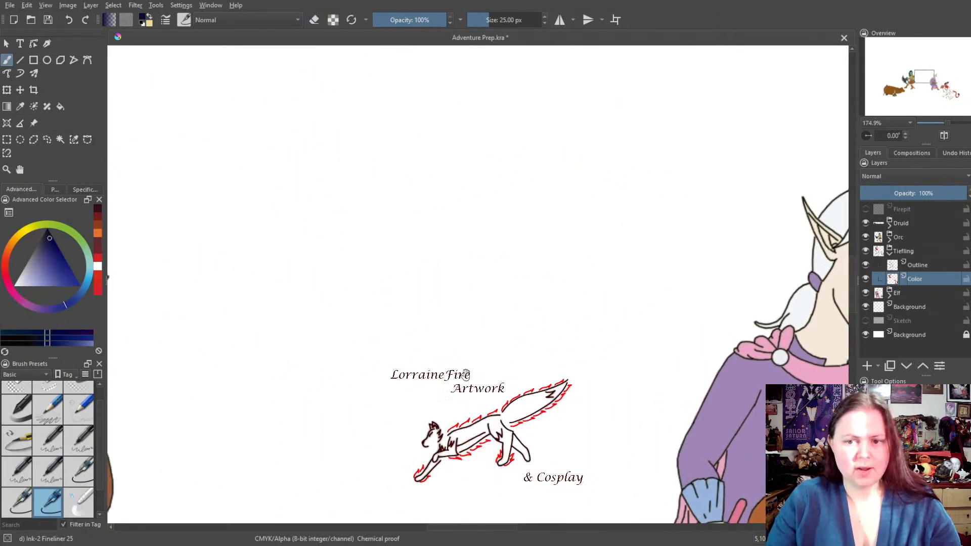
pyautogui.moveTo(266, 346); pyautogui.dragTo(535, 429)
pyautogui.moveTo(254, 430); pyautogui.dragTo(653, 253)
pyautogui.moveTo(471, 369); pyautogui.dragTo(647, 217)
pyautogui.moveTo(566, 344); pyautogui.dragTo(632, 207)
pyautogui.moveTo(652, 332)
pyautogui.mouseDown()
pyautogui.moveTo(648, 261)
pyautogui.moveTo(388, 293)
pyautogui.moveTo(396, 340)
pyautogui.moveTo(632, 273)
pyautogui.moveTo(689, 286)
pyautogui.moveTo(557, 232)
pyautogui.moveTo(583, 219)
pyautogui.mouseUp()
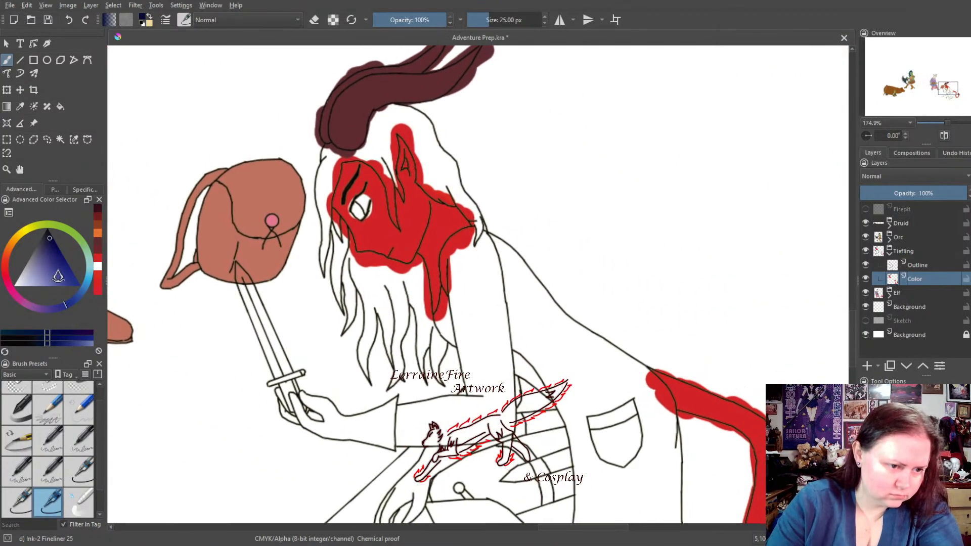
# Paint the tiefling's beard and hair dark navy blue, including the lock across the face, and hide the Elf layer
pyautogui.click(53, 239)
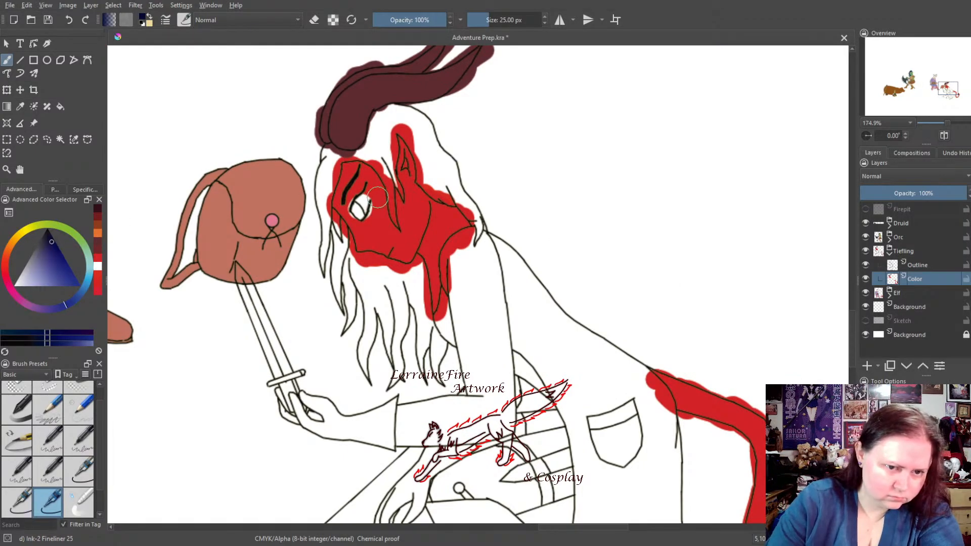
pyautogui.moveTo(359, 270)
pyautogui.mouseDown()
pyautogui.moveTo(367, 298)
pyautogui.moveTo(407, 286)
pyautogui.mouseUp()
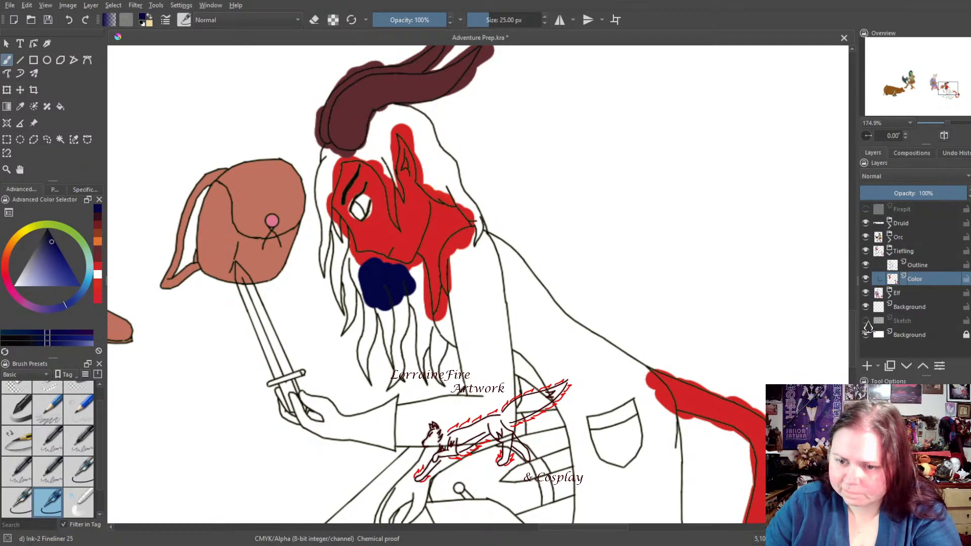
pyautogui.click(865, 293)
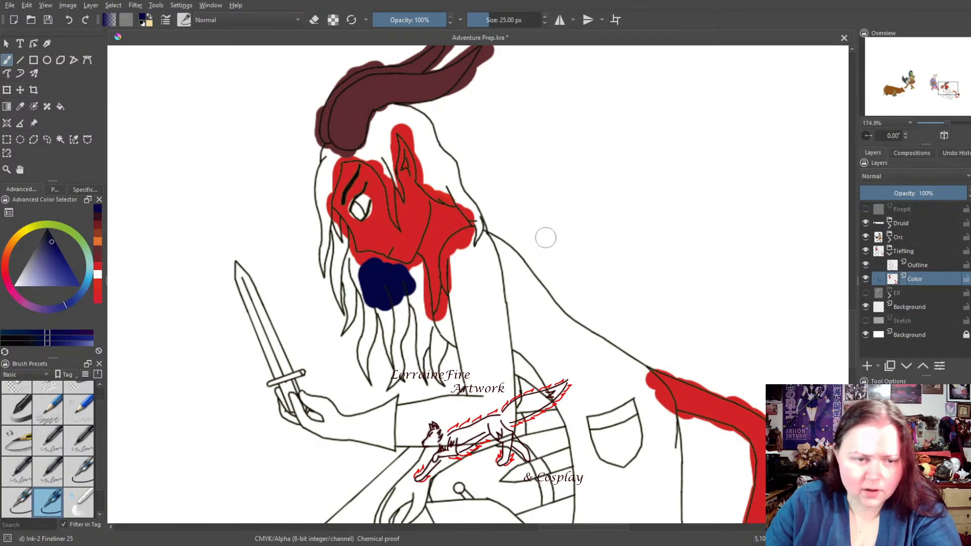
pyautogui.moveTo(360, 263)
pyautogui.mouseDown()
pyautogui.moveTo(416, 267)
pyautogui.moveTo(435, 371)
pyautogui.moveTo(404, 291)
pyautogui.moveTo(402, 362)
pyautogui.moveTo(395, 375)
pyautogui.moveTo(373, 303)
pyautogui.moveTo(365, 365)
pyautogui.moveTo(369, 295)
pyautogui.moveTo(331, 222)
pyautogui.moveTo(345, 239)
pyautogui.moveTo(344, 252)
pyautogui.moveTo(325, 221)
pyautogui.moveTo(328, 264)
pyautogui.moveTo(352, 326)
pyautogui.moveTo(321, 187)
pyautogui.moveTo(327, 153)
pyautogui.moveTo(376, 156)
pyautogui.moveTo(387, 181)
pyautogui.moveTo(377, 138)
pyautogui.moveTo(383, 131)
pyautogui.moveTo(386, 162)
pyautogui.moveTo(386, 114)
pyautogui.moveTo(379, 121)
pyautogui.moveTo(399, 118)
pyautogui.moveTo(412, 130)
pyautogui.moveTo(400, 114)
pyautogui.moveTo(425, 130)
pyautogui.moveTo(392, 124)
pyautogui.moveTo(418, 141)
pyautogui.moveTo(427, 177)
pyautogui.moveTo(455, 200)
pyautogui.moveTo(440, 162)
pyautogui.moveTo(483, 231)
pyautogui.mouseUp()
pyautogui.moveTo(402, 192)
pyautogui.mouseDown()
pyautogui.moveTo(393, 212)
pyautogui.moveTo(404, 230)
pyautogui.mouseUp()
# Mix a golden orange and fill the tiefling's iris with the Ink-2 Fineliner 10 brush
pyautogui.click(9, 252)
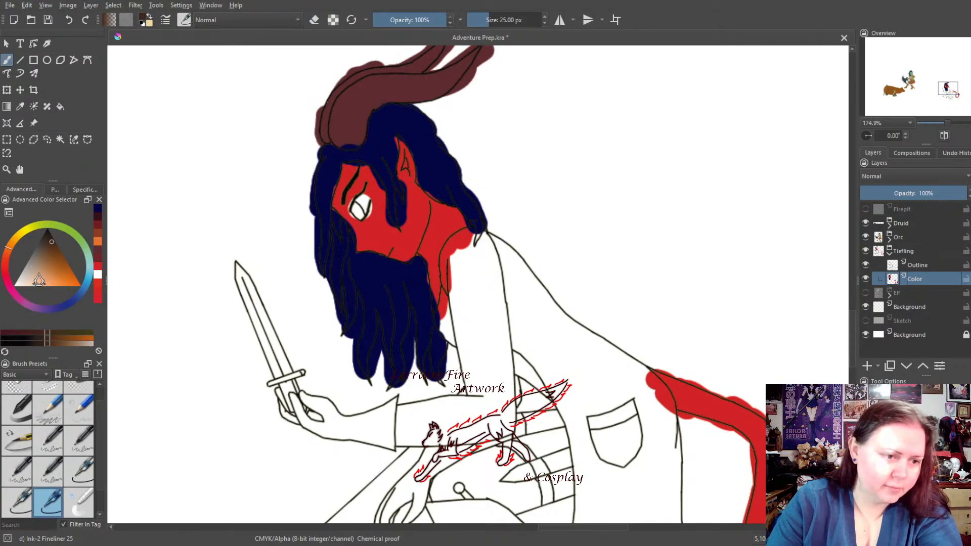
pyautogui.moveTo(35, 271)
pyautogui.mouseDown()
pyautogui.moveTo(49, 285)
pyautogui.moveTo(37, 277)
pyautogui.mouseUp()
pyautogui.moveTo(11, 245); pyautogui.dragTo(12, 241)
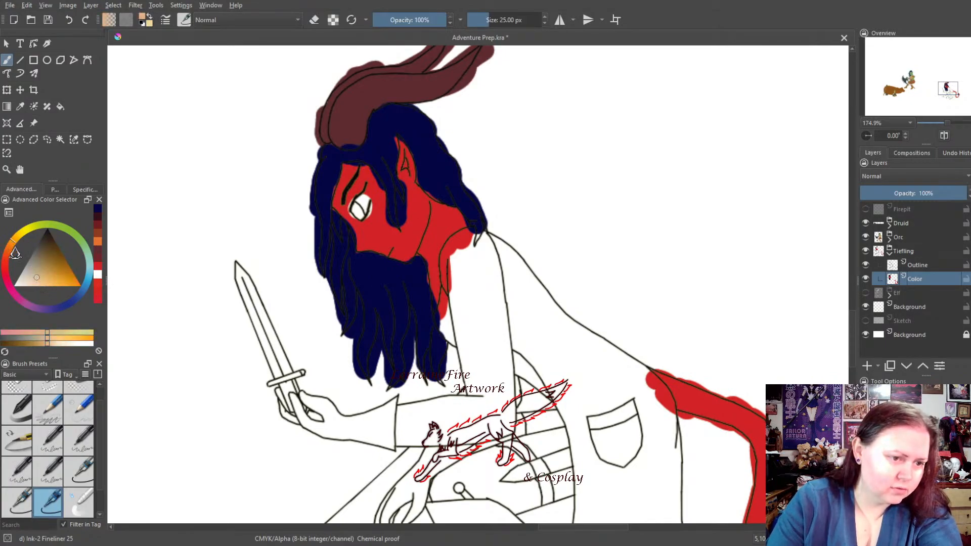
pyautogui.moveTo(36, 277)
pyautogui.mouseDown()
pyautogui.moveTo(58, 288)
pyautogui.moveTo(48, 278)
pyautogui.mouseUp()
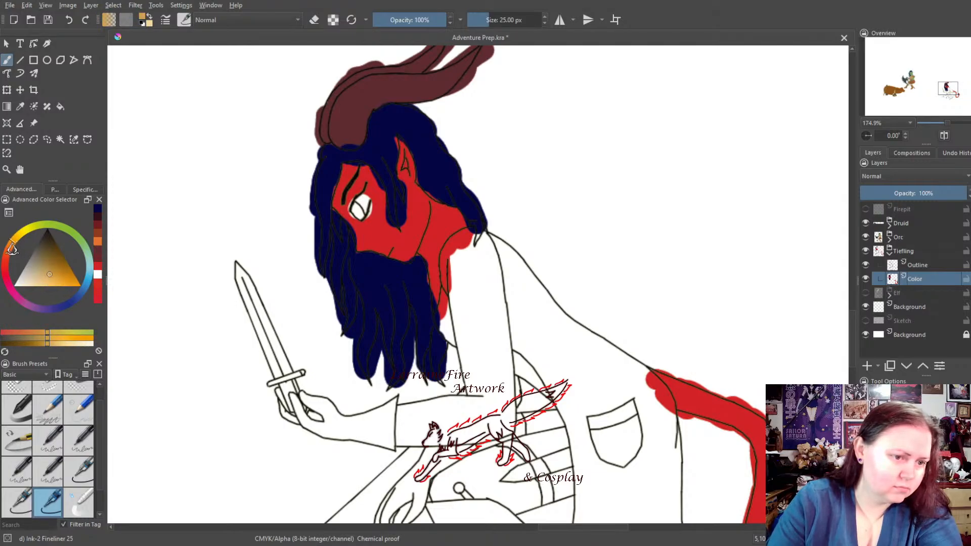
pyautogui.moveTo(51, 281)
pyautogui.mouseDown()
pyautogui.moveTo(44, 273)
pyautogui.moveTo(55, 288)
pyautogui.mouseUp()
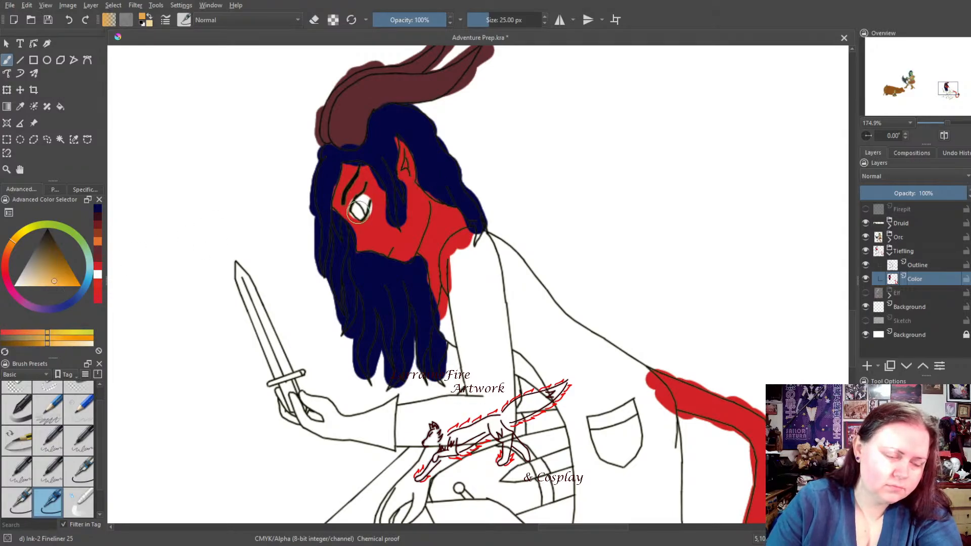
pyautogui.click(17, 502)
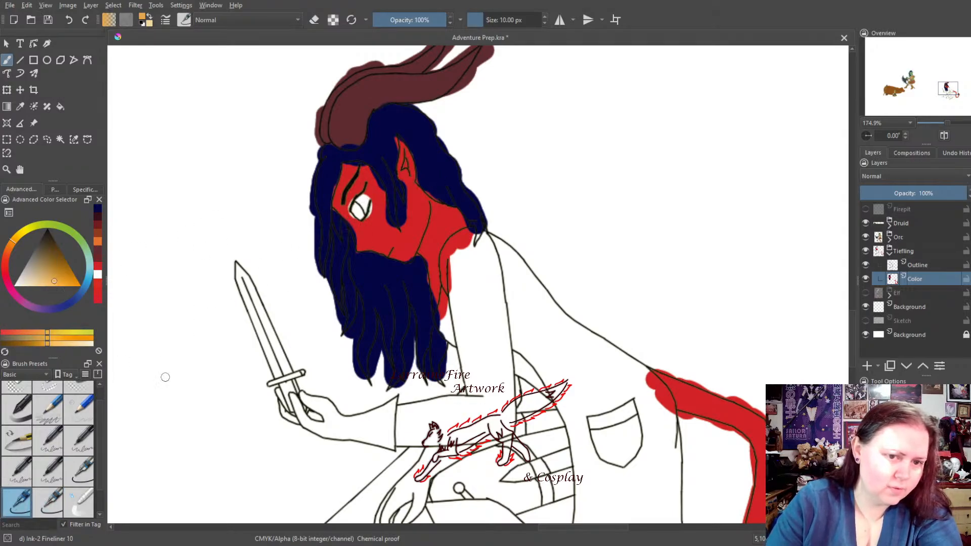
pyautogui.click(356, 209)
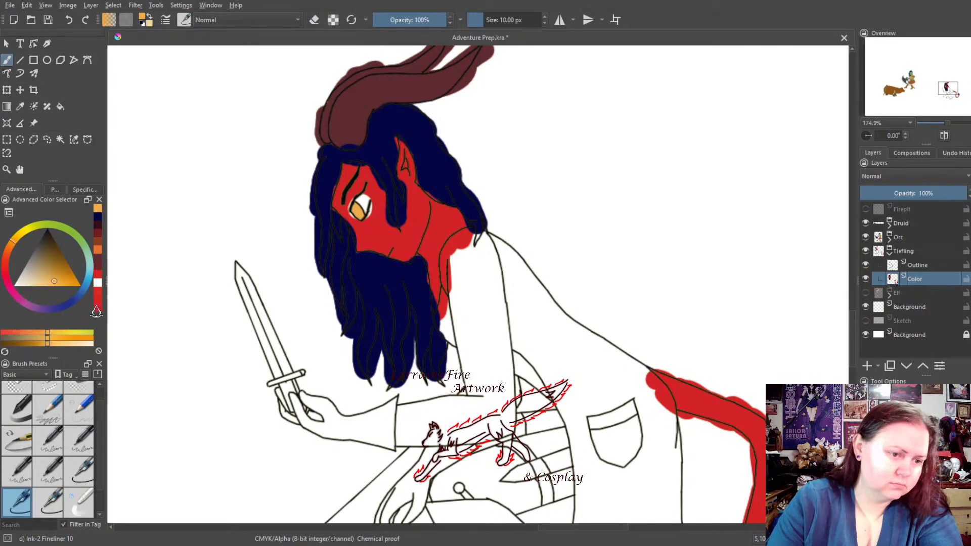
# Paint the sword's blade very light gray and its hilt rust brown with the Ink-2 Fineliner 25 brush
pyautogui.click(80, 294)
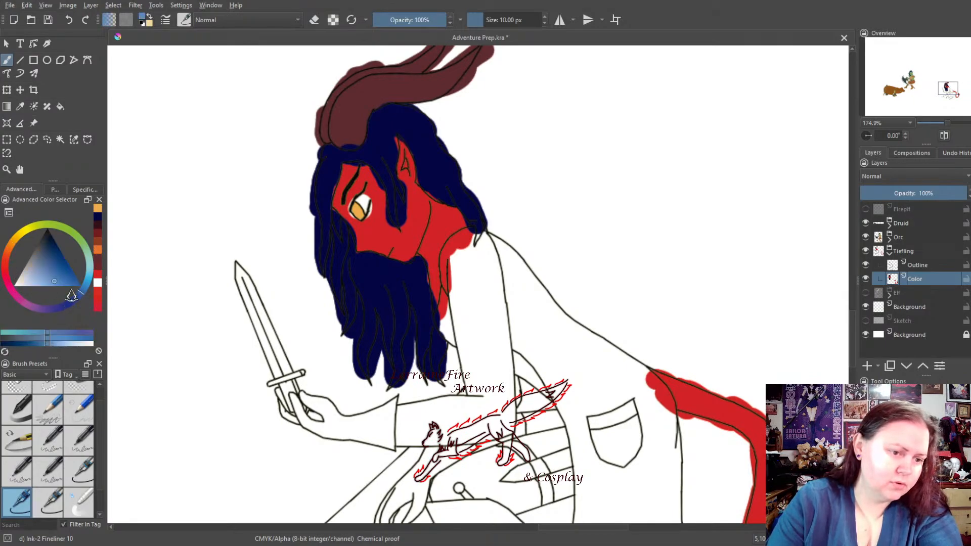
pyautogui.moveTo(24, 285); pyautogui.dragTo(16, 288)
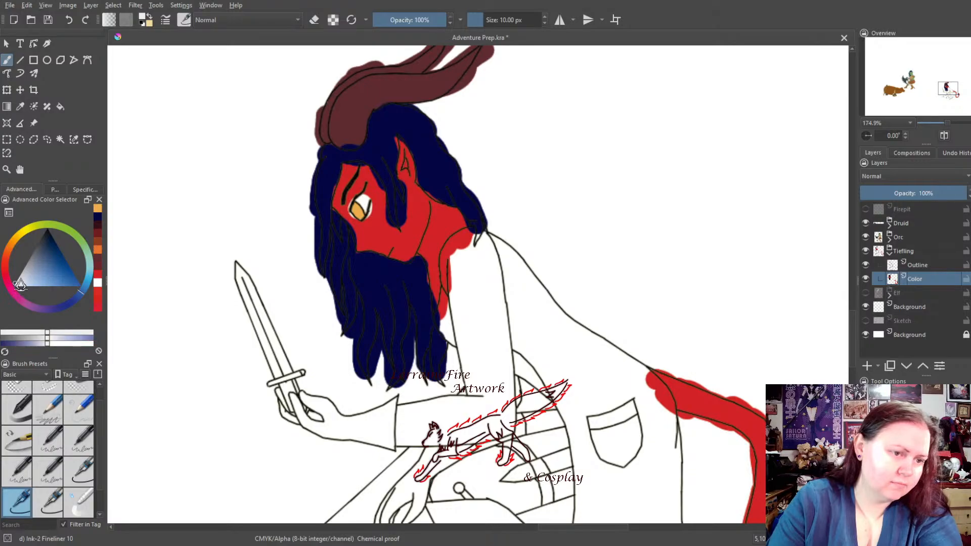
pyautogui.click(48, 502)
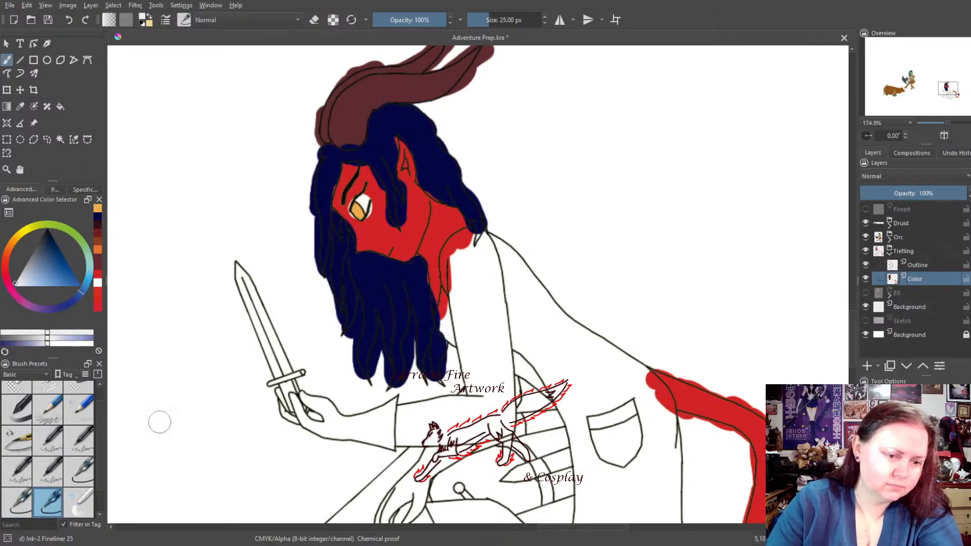
pyautogui.moveTo(242, 271); pyautogui.dragTo(279, 365)
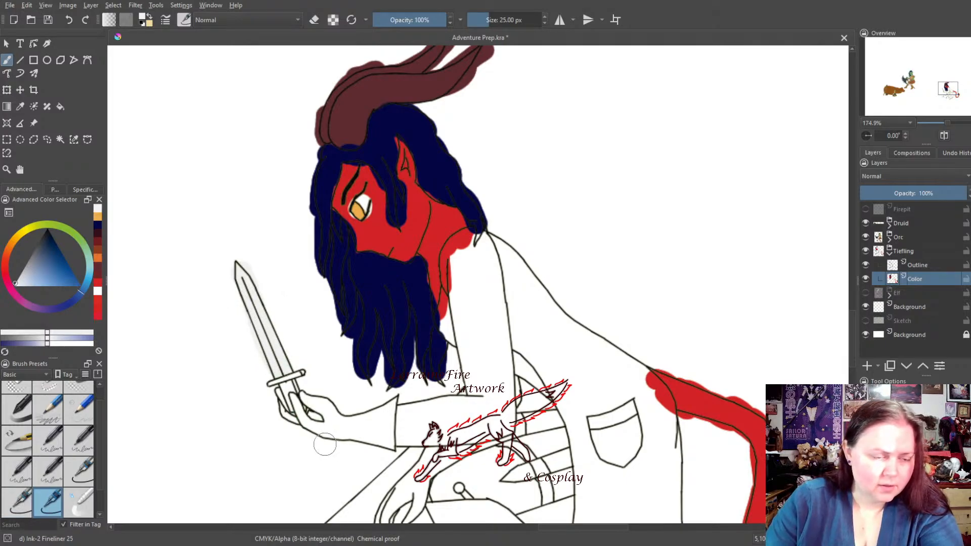
pyautogui.click(97, 252)
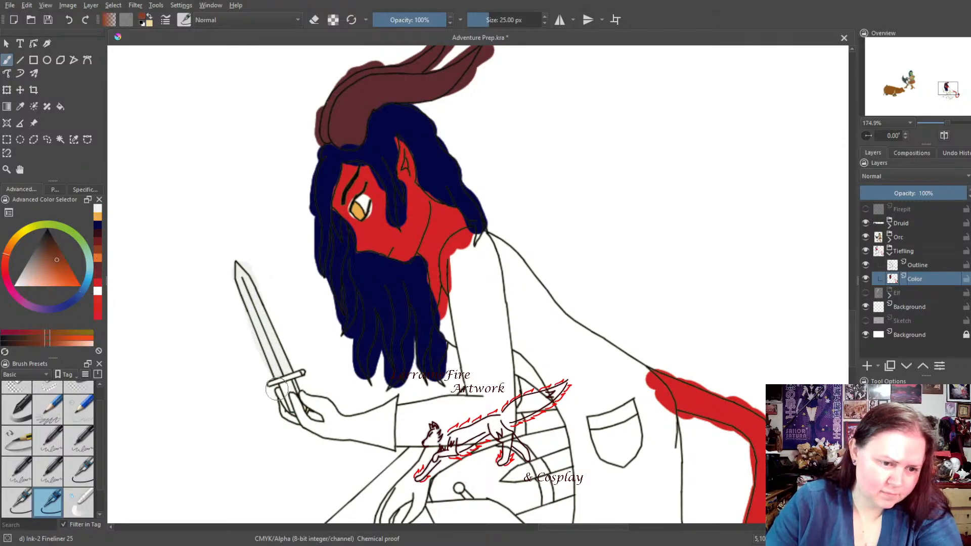
pyautogui.moveTo(289, 394)
pyautogui.mouseDown()
pyautogui.moveTo(294, 402)
pyautogui.moveTo(275, 389)
pyautogui.moveTo(302, 373)
pyautogui.mouseUp()
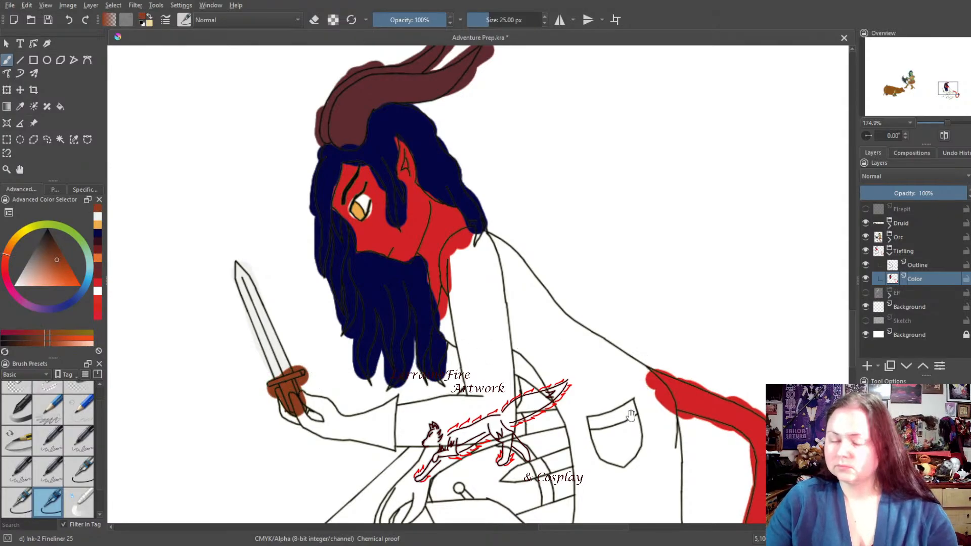
# Paint the tiefling's shirt blue where it shows beside the beard and behind the upper arm
pyautogui.moveTo(630, 415)
pyautogui.mouseDown()
pyautogui.moveTo(531, 316)
pyautogui.moveTo(579, 258)
pyautogui.moveTo(570, 273)
pyautogui.mouseUp()
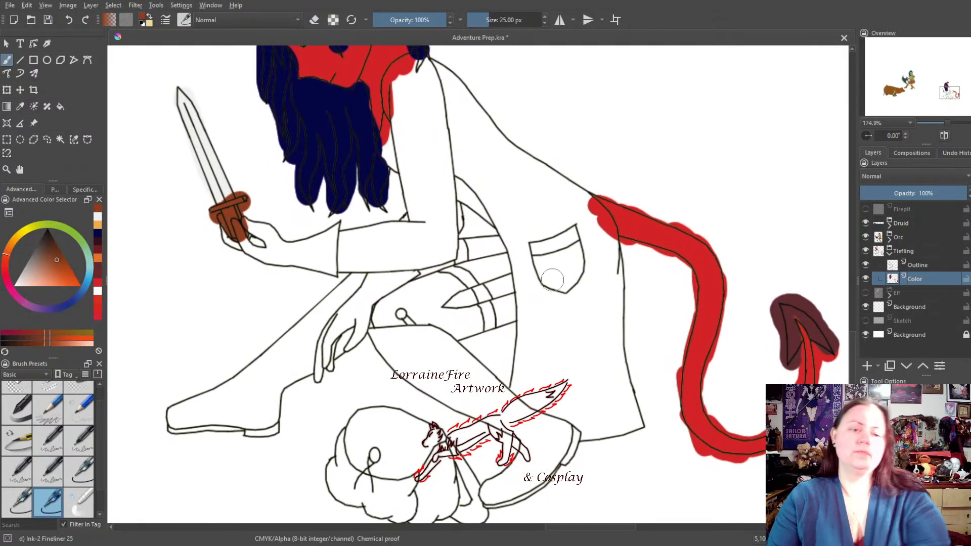
pyautogui.click(98, 240)
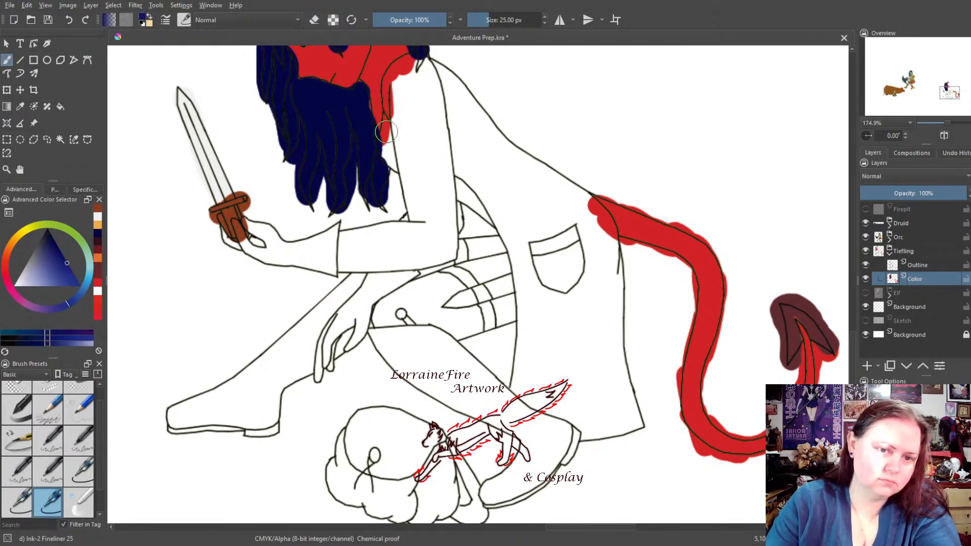
pyautogui.moveTo(390, 126); pyautogui.dragTo(401, 160)
pyautogui.moveTo(457, 186); pyautogui.dragTo(486, 226)
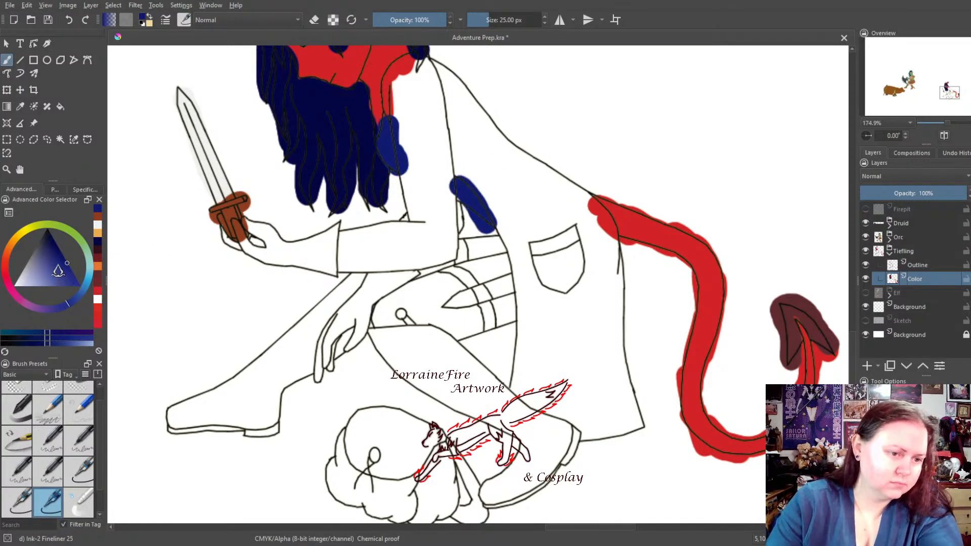
# Mix a very dark plum and fill the sleeve of the tiefling's coat from shoulder to cuff
pyautogui.click(50, 247)
pyautogui.moveTo(49, 246); pyautogui.dragTo(48, 243)
pyautogui.click(4, 280)
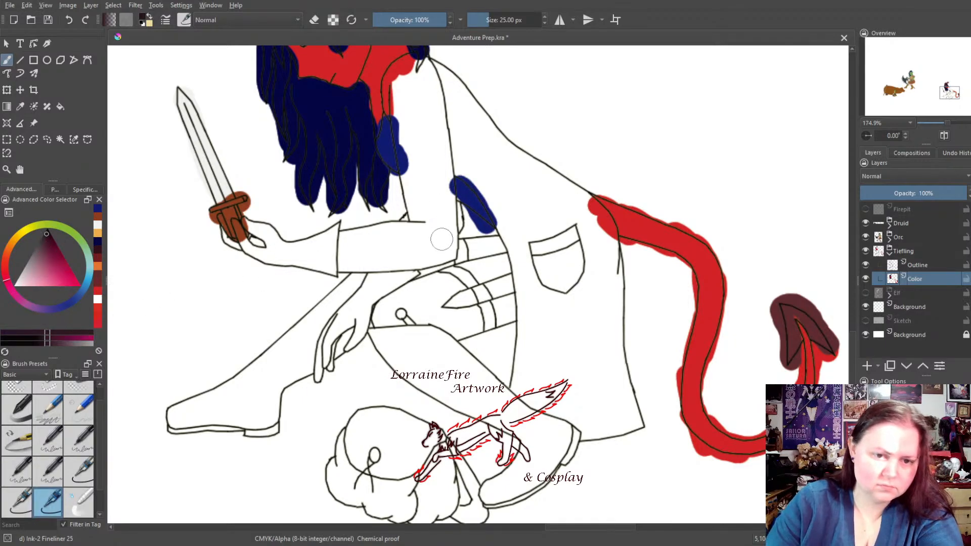
pyautogui.moveTo(440, 236)
pyautogui.mouseDown()
pyautogui.moveTo(429, 190)
pyautogui.moveTo(418, 197)
pyautogui.moveTo(415, 188)
pyautogui.moveTo(416, 206)
pyautogui.moveTo(412, 168)
pyautogui.moveTo(425, 144)
pyautogui.mouseUp()
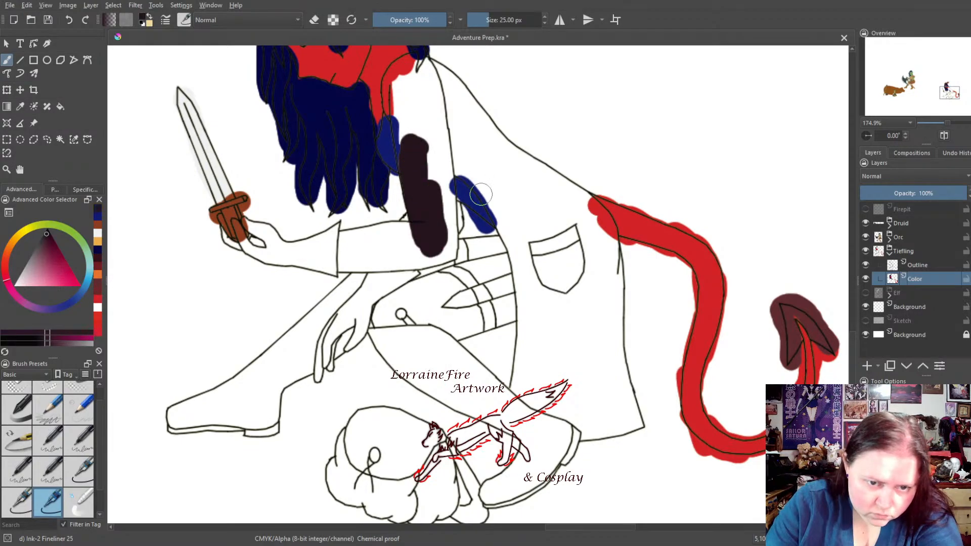
pyautogui.moveTo(455, 262)
pyautogui.mouseDown()
pyautogui.moveTo(346, 264)
pyautogui.moveTo(407, 260)
pyautogui.moveTo(419, 250)
pyautogui.moveTo(408, 232)
pyautogui.moveTo(373, 236)
pyautogui.moveTo(402, 229)
pyautogui.moveTo(345, 239)
pyautogui.moveTo(344, 258)
pyautogui.moveTo(432, 251)
pyautogui.moveTo(422, 157)
pyautogui.moveTo(409, 130)
pyautogui.moveTo(406, 162)
pyautogui.moveTo(397, 86)
pyautogui.moveTo(391, 97)
pyautogui.moveTo(394, 112)
pyautogui.moveTo(395, 76)
pyautogui.moveTo(392, 93)
pyautogui.moveTo(411, 62)
pyautogui.moveTo(403, 78)
pyautogui.moveTo(420, 94)
pyautogui.moveTo(429, 65)
pyautogui.moveTo(416, 85)
pyautogui.moveTo(419, 114)
pyautogui.moveTo(441, 176)
pyautogui.moveTo(435, 105)
pyautogui.moveTo(447, 213)
pyautogui.mouseUp()
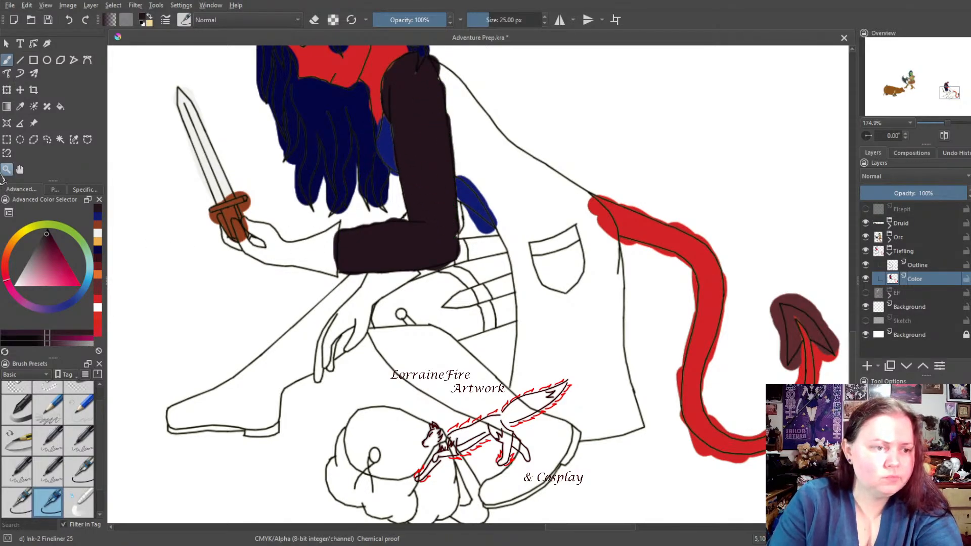
# Paint the rest of the tiefling's coat dark plum, including the back, the pocket and the long hem
pyautogui.click(7, 169)
pyautogui.click(437, 171)
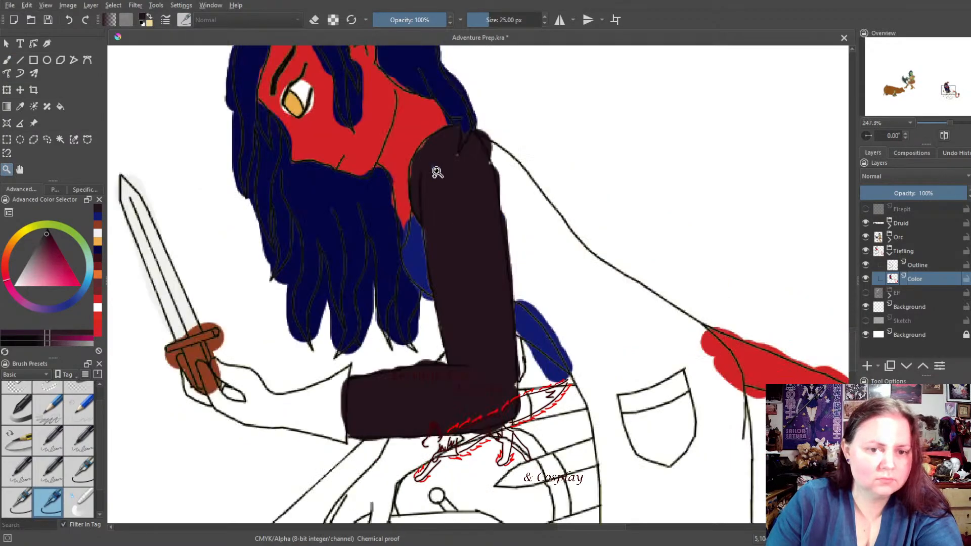
pyautogui.click(556, 440)
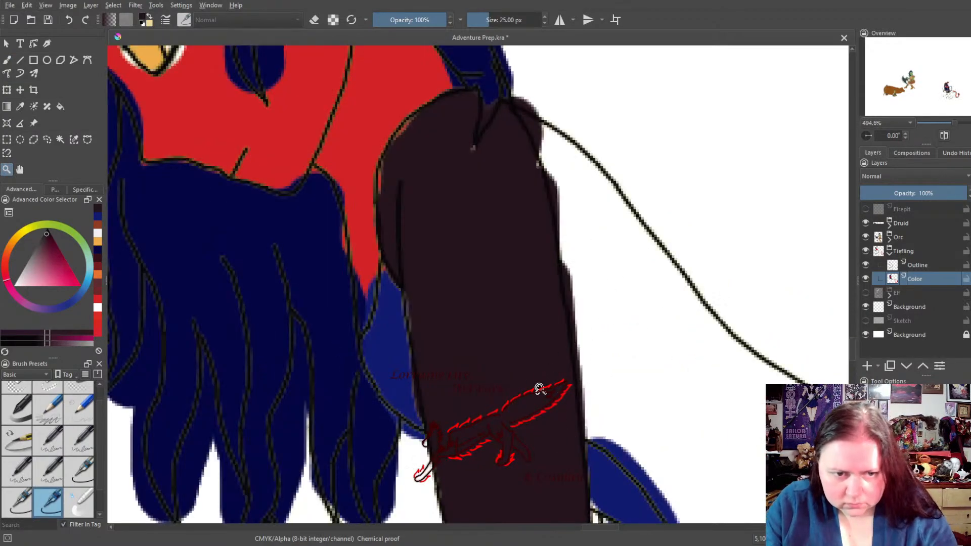
pyautogui.moveTo(523, 428); pyautogui.dragTo(343, 379)
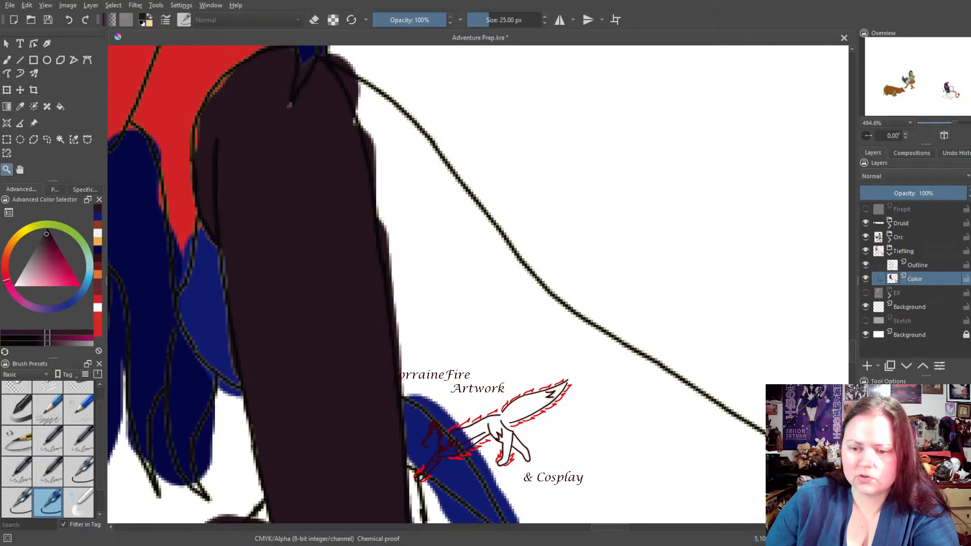
pyautogui.keyDown('ctrl'); pyautogui.click(453, 408); pyautogui.keyUp('ctrl')
pyautogui.keyDown('ctrl'); pyautogui.click(462, 407); pyautogui.keyUp('ctrl')
pyautogui.keyDown('ctrl'); pyautogui.click(555, 361); pyautogui.keyUp('ctrl')
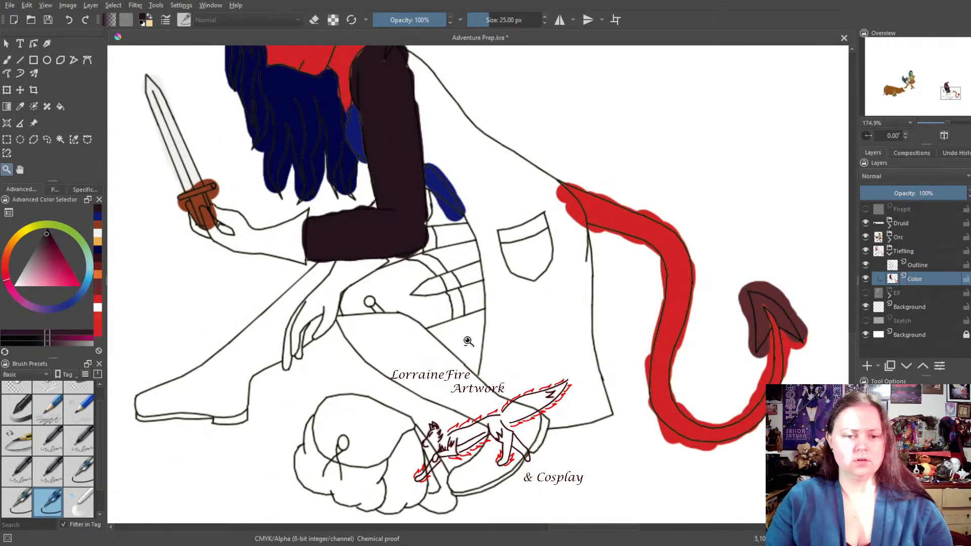
pyautogui.moveTo(443, 327); pyautogui.dragTo(465, 364)
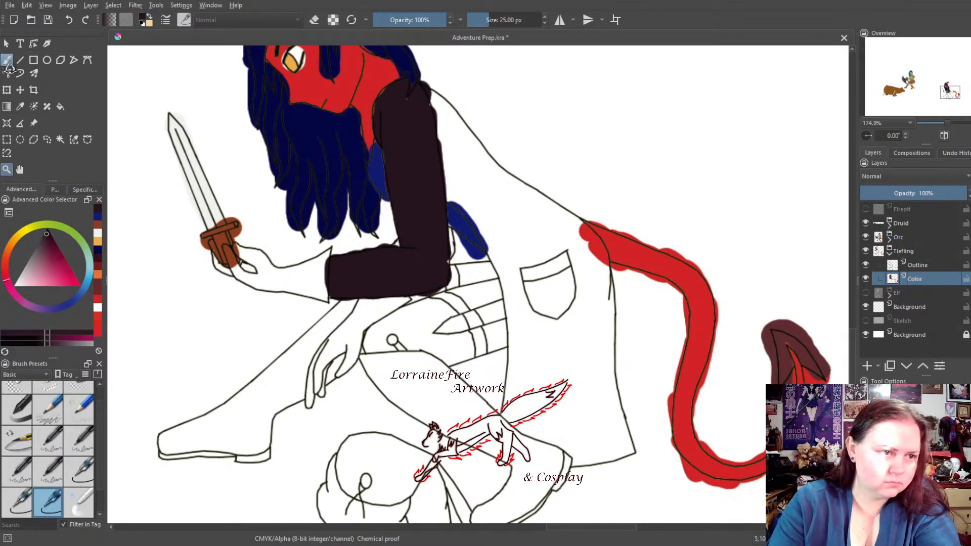
pyautogui.click(6, 59)
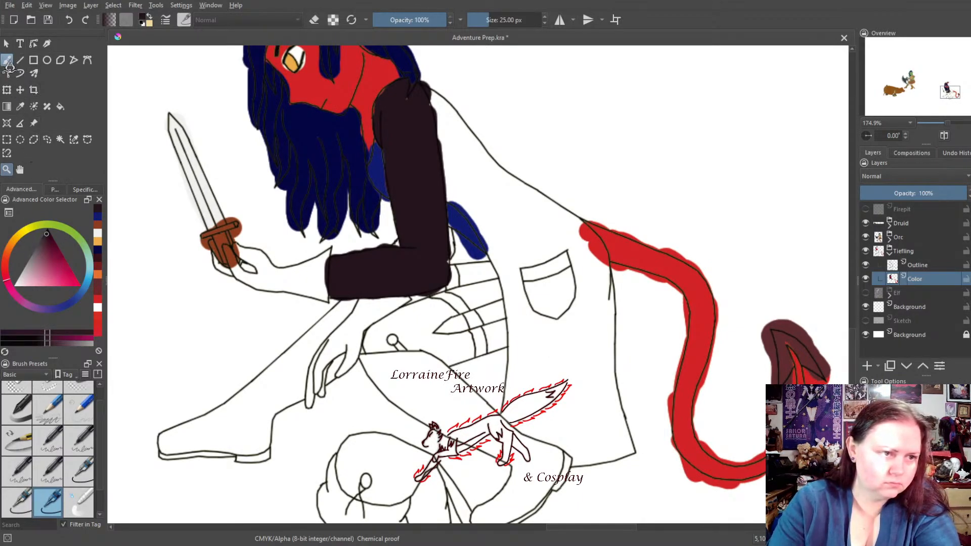
pyautogui.moveTo(482, 202)
pyautogui.mouseDown()
pyautogui.moveTo(454, 189)
pyautogui.moveTo(521, 288)
pyautogui.moveTo(490, 232)
pyautogui.moveTo(527, 359)
pyautogui.moveTo(517, 297)
pyautogui.moveTo(506, 426)
pyautogui.moveTo(511, 409)
pyautogui.moveTo(551, 429)
pyautogui.moveTo(549, 438)
pyautogui.moveTo(583, 441)
pyautogui.moveTo(574, 449)
pyautogui.moveTo(587, 457)
pyautogui.moveTo(628, 450)
pyautogui.moveTo(609, 292)
pyautogui.moveTo(587, 237)
pyautogui.moveTo(597, 249)
pyautogui.moveTo(554, 206)
pyautogui.moveTo(480, 171)
pyautogui.moveTo(427, 105)
pyautogui.moveTo(437, 102)
pyautogui.moveTo(528, 206)
pyautogui.moveTo(490, 170)
pyautogui.moveTo(517, 196)
pyautogui.moveTo(444, 155)
pyautogui.moveTo(502, 205)
pyautogui.moveTo(493, 200)
pyautogui.moveTo(559, 301)
pyautogui.mouseUp()
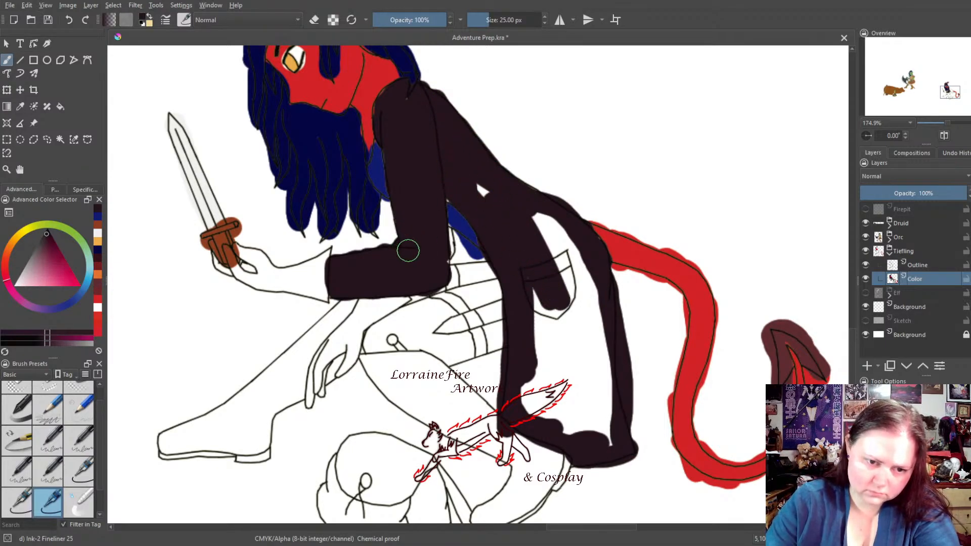
pyautogui.moveTo(408, 251); pyautogui.dragTo(445, 243)
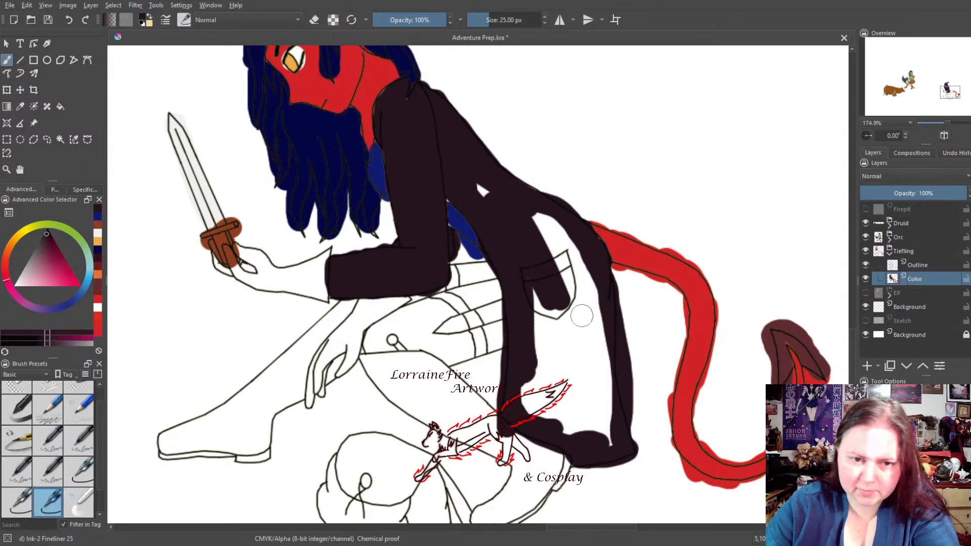
pyautogui.moveTo(581, 316)
pyautogui.mouseDown()
pyautogui.moveTo(568, 335)
pyautogui.moveTo(476, 180)
pyautogui.moveTo(564, 285)
pyautogui.moveTo(551, 226)
pyautogui.moveTo(545, 219)
pyautogui.moveTo(599, 316)
pyautogui.moveTo(617, 387)
pyautogui.moveTo(602, 439)
pyautogui.moveTo(575, 372)
pyautogui.moveTo(543, 418)
pyautogui.moveTo(525, 401)
pyautogui.moveTo(525, 337)
pyautogui.moveTo(545, 331)
pyautogui.moveTo(570, 390)
pyautogui.moveTo(597, 405)
pyautogui.moveTo(607, 368)
pyautogui.mouseUp()
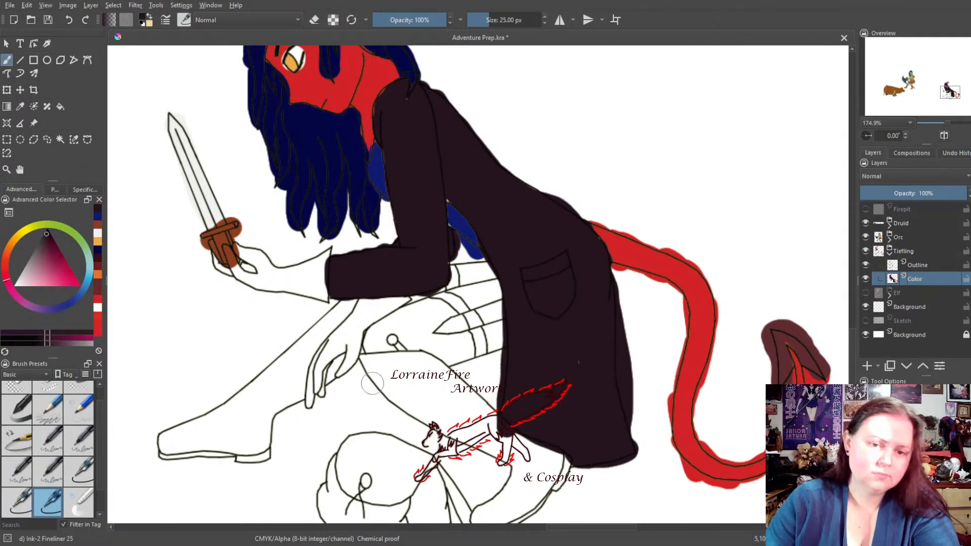
# Paint both of the tiefling's boots and the round bundle beneath the bent leg dark plum
pyautogui.moveTo(458, 412)
pyautogui.mouseDown()
pyautogui.moveTo(463, 299)
pyautogui.moveTo(459, 305)
pyautogui.mouseUp()
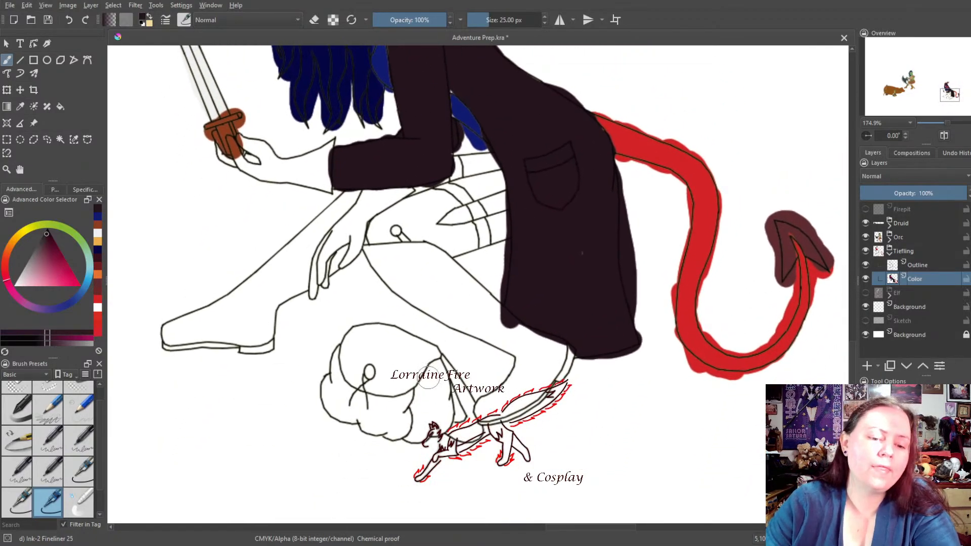
pyautogui.moveTo(390, 261)
pyautogui.mouseDown()
pyautogui.moveTo(437, 263)
pyautogui.moveTo(427, 249)
pyautogui.moveTo(385, 264)
pyautogui.moveTo(417, 301)
pyautogui.moveTo(432, 268)
pyautogui.moveTo(425, 253)
pyautogui.moveTo(416, 254)
pyautogui.moveTo(435, 279)
pyautogui.moveTo(423, 270)
pyautogui.moveTo(468, 312)
pyautogui.moveTo(476, 317)
pyautogui.moveTo(442, 261)
pyautogui.moveTo(509, 332)
pyautogui.moveTo(548, 352)
pyautogui.moveTo(550, 339)
pyautogui.moveTo(563, 346)
pyautogui.moveTo(524, 335)
pyautogui.moveTo(547, 383)
pyautogui.moveTo(493, 413)
pyautogui.moveTo(507, 413)
pyautogui.moveTo(485, 414)
pyautogui.moveTo(521, 380)
pyautogui.moveTo(521, 354)
pyautogui.moveTo(548, 317)
pyautogui.mouseUp()
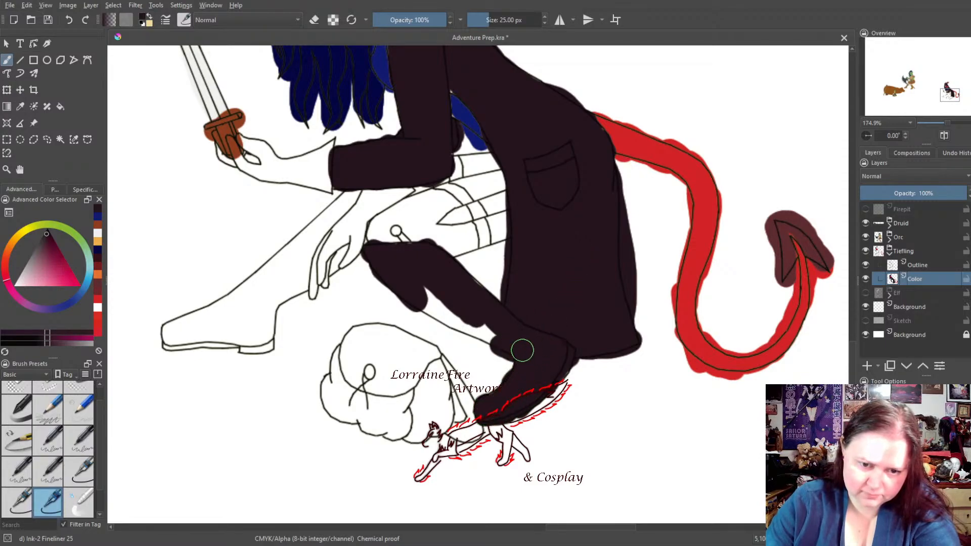
pyautogui.moveTo(522, 347)
pyautogui.mouseDown()
pyautogui.moveTo(450, 304)
pyautogui.moveTo(444, 317)
pyautogui.moveTo(496, 323)
pyautogui.moveTo(476, 288)
pyautogui.mouseUp()
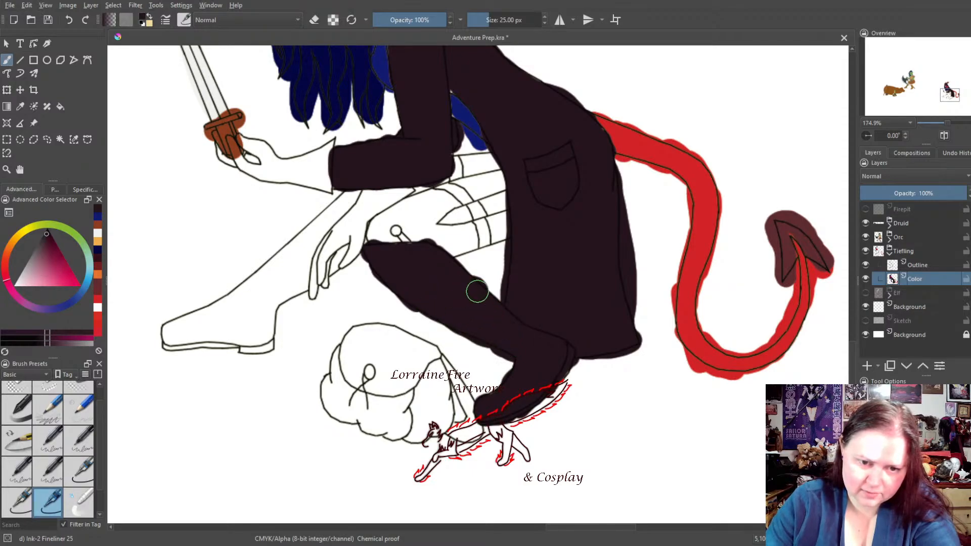
pyautogui.moveTo(207, 321)
pyautogui.mouseDown()
pyautogui.moveTo(167, 339)
pyautogui.moveTo(263, 345)
pyautogui.moveTo(265, 319)
pyautogui.moveTo(267, 336)
pyautogui.moveTo(278, 298)
pyautogui.moveTo(309, 277)
pyautogui.mouseUp()
pyautogui.moveTo(331, 268); pyautogui.dragTo(345, 252)
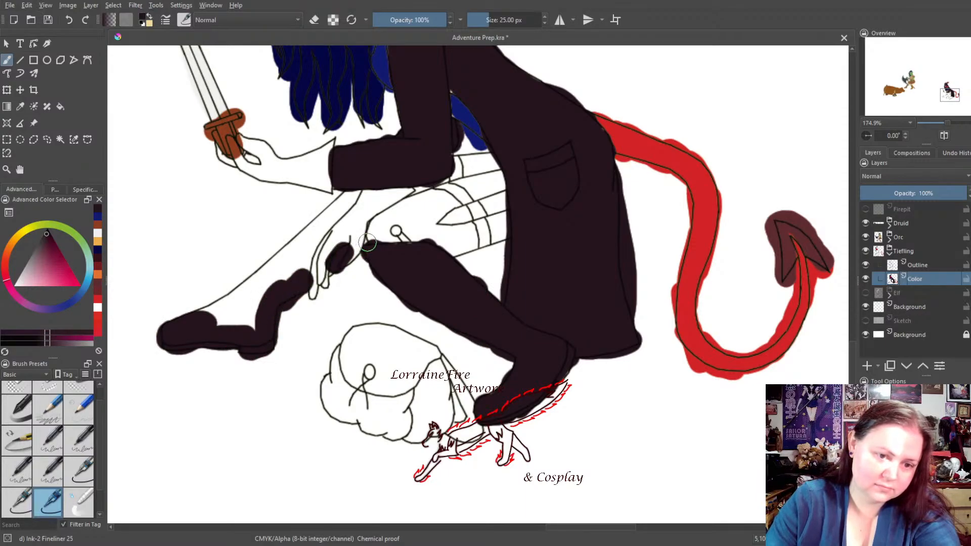
pyautogui.click(367, 243)
pyautogui.moveTo(351, 200)
pyautogui.mouseDown()
pyautogui.moveTo(261, 284)
pyautogui.moveTo(273, 270)
pyautogui.moveTo(219, 308)
pyautogui.moveTo(267, 283)
pyautogui.moveTo(221, 318)
pyautogui.moveTo(296, 267)
pyautogui.moveTo(306, 271)
pyautogui.moveTo(318, 244)
pyautogui.mouseUp()
pyautogui.moveTo(371, 340)
pyautogui.mouseDown()
pyautogui.moveTo(356, 352)
pyautogui.moveTo(356, 340)
pyautogui.moveTo(340, 360)
pyautogui.moveTo(337, 396)
pyautogui.moveTo(330, 391)
pyautogui.moveTo(337, 399)
pyautogui.moveTo(355, 409)
pyautogui.moveTo(366, 395)
pyautogui.moveTo(373, 417)
pyautogui.moveTo(363, 418)
pyautogui.moveTo(403, 392)
pyautogui.moveTo(445, 398)
pyautogui.moveTo(472, 430)
pyautogui.moveTo(429, 359)
pyautogui.moveTo(417, 437)
pyautogui.moveTo(438, 419)
pyautogui.moveTo(427, 354)
pyautogui.moveTo(368, 331)
pyautogui.moveTo(362, 372)
pyautogui.moveTo(377, 352)
pyautogui.moveTo(424, 367)
pyautogui.mouseUp()
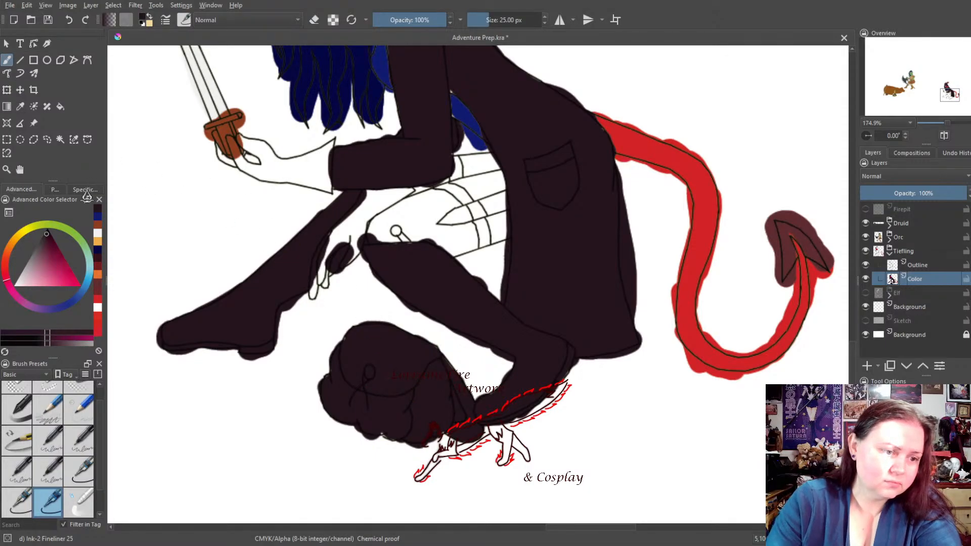
# Paint the belt, strap and small sheath at the tiefling's waist dark brown and the round pin above the knee red
pyautogui.click(98, 232)
pyautogui.click(55, 258)
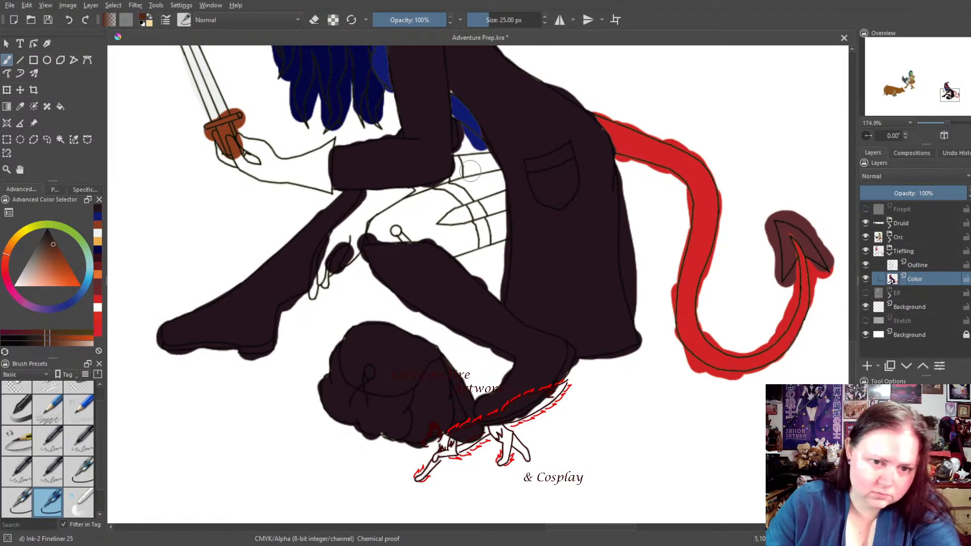
pyautogui.moveTo(444, 188)
pyautogui.mouseDown()
pyautogui.moveTo(476, 212)
pyautogui.moveTo(484, 249)
pyautogui.mouseUp()
pyautogui.moveTo(457, 177)
pyautogui.mouseDown()
pyautogui.moveTo(460, 154)
pyautogui.moveTo(461, 175)
pyautogui.mouseUp()
pyautogui.moveTo(452, 235)
pyautogui.mouseDown()
pyautogui.moveTo(445, 222)
pyautogui.moveTo(505, 201)
pyautogui.mouseUp()
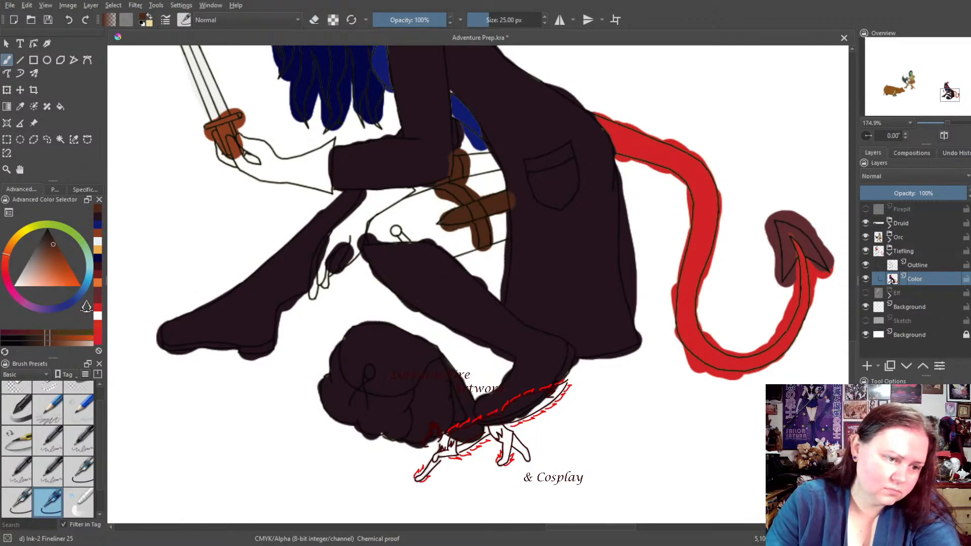
pyautogui.click(99, 314)
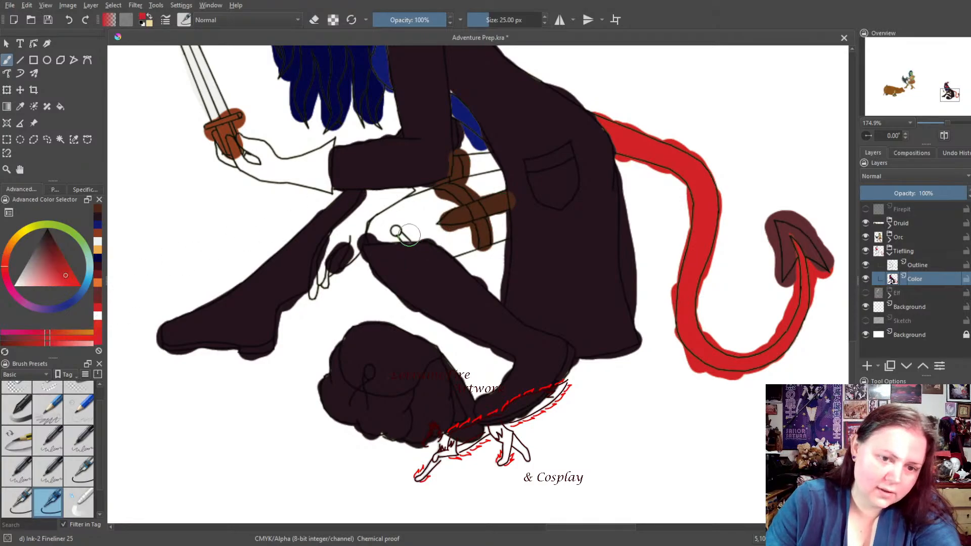
pyautogui.moveTo(399, 235); pyautogui.dragTo(403, 237)
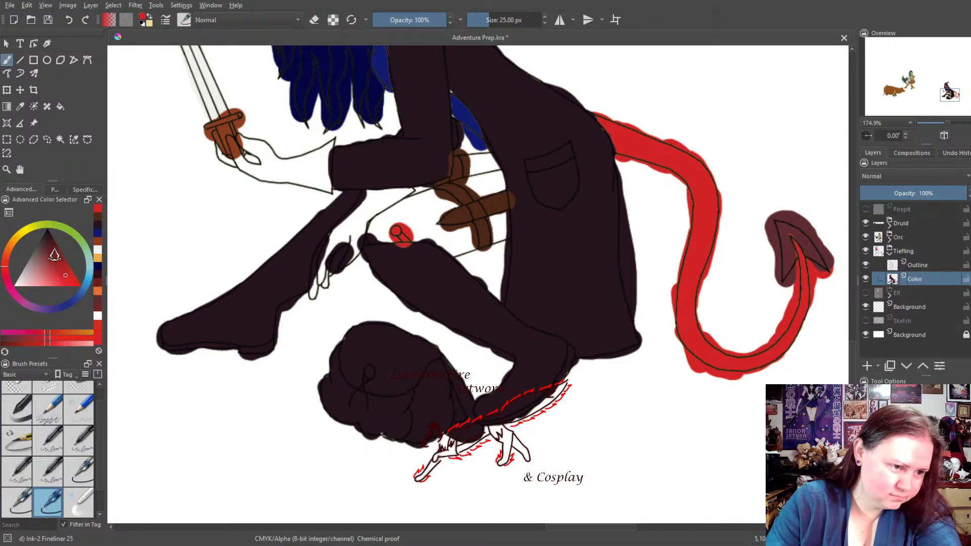
# Mix a dark maroon and paint the tiefling's two gloves, the sword hand and the hand resting on the knee
pyautogui.click(52, 254)
pyautogui.click(55, 241)
pyautogui.moveTo(63, 245); pyautogui.dragTo(65, 245)
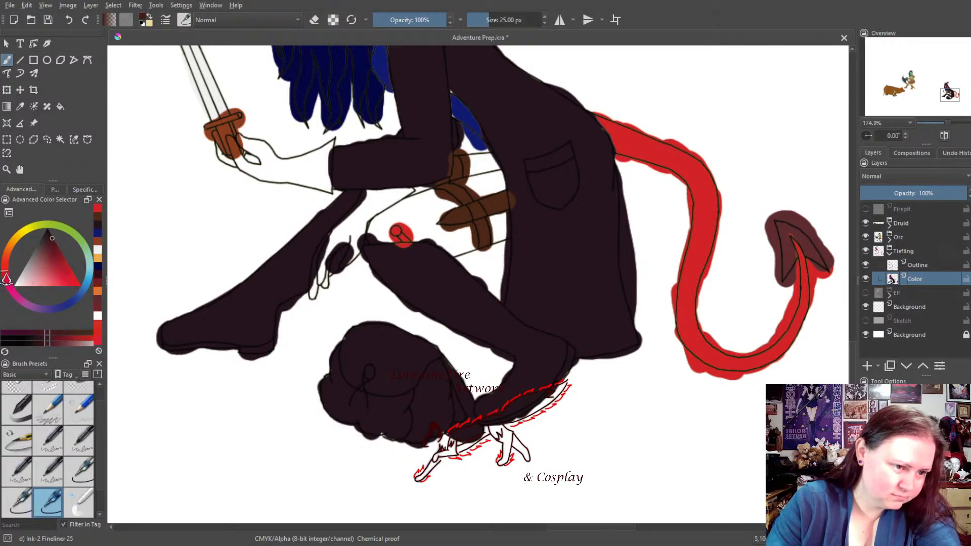
pyautogui.moveTo(48, 239); pyautogui.dragTo(56, 245)
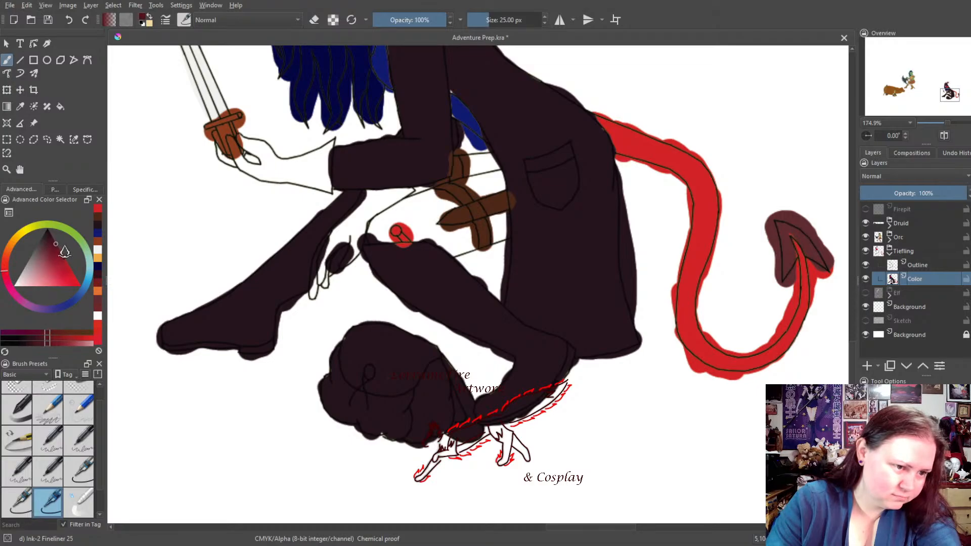
pyautogui.moveTo(242, 138)
pyautogui.mouseDown()
pyautogui.moveTo(270, 163)
pyautogui.moveTo(300, 167)
pyautogui.moveTo(328, 147)
pyautogui.moveTo(322, 182)
pyautogui.moveTo(219, 152)
pyautogui.mouseUp()
pyautogui.moveTo(310, 293)
pyautogui.mouseDown()
pyautogui.moveTo(372, 199)
pyautogui.moveTo(408, 192)
pyautogui.moveTo(375, 211)
pyautogui.moveTo(317, 289)
pyautogui.moveTo(322, 264)
pyautogui.mouseUp()
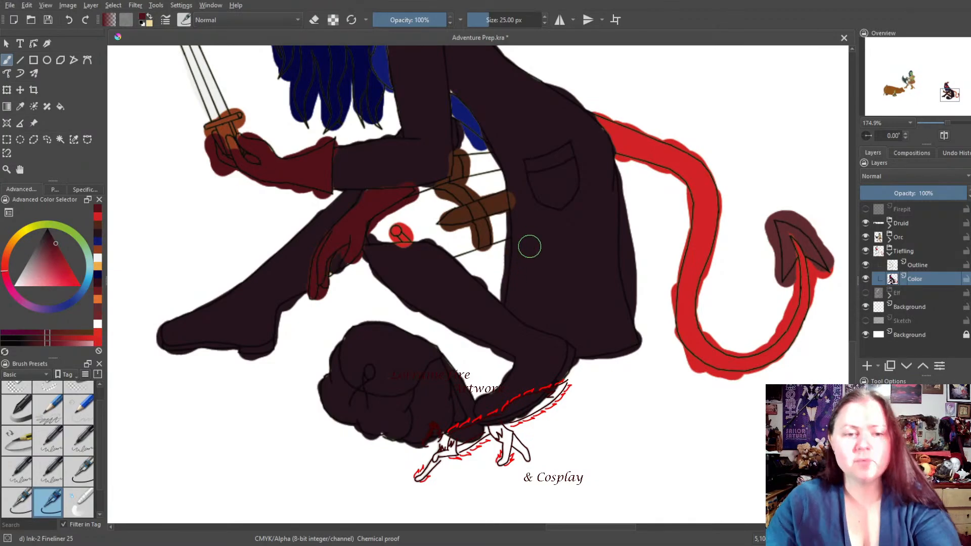
# Mix a dark reddish brown and fill the thigh area around the red pin, between the glove and the strap
pyautogui.moveTo(523, 217); pyautogui.dragTo(498, 249)
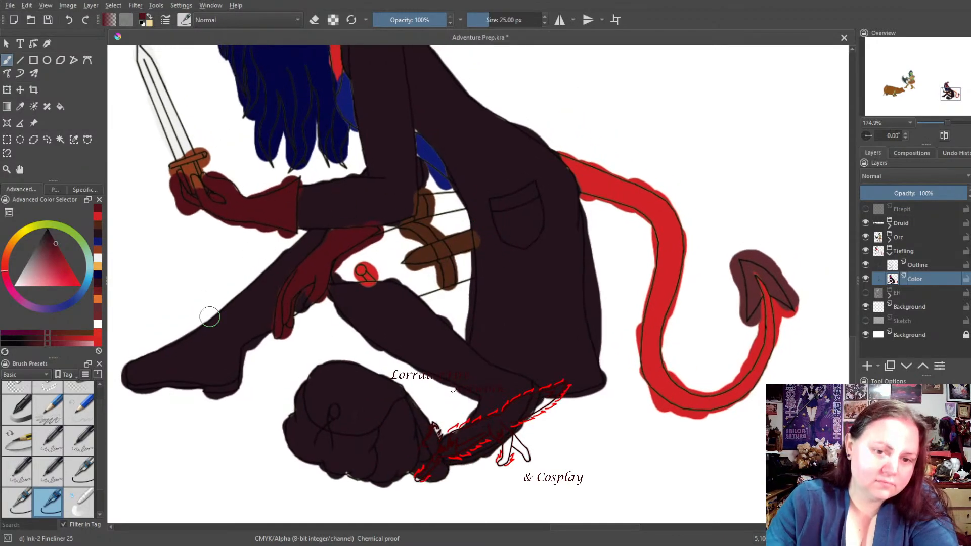
pyautogui.click(97, 231)
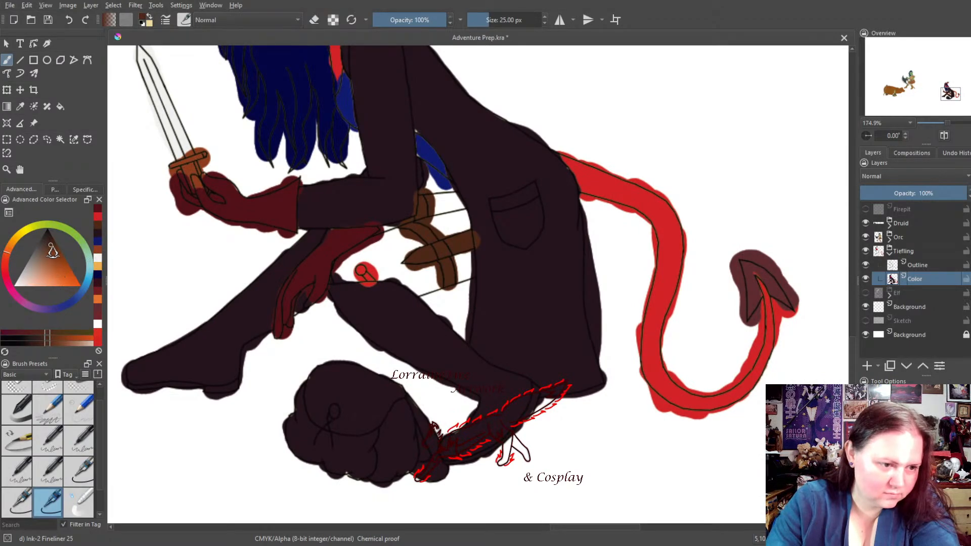
pyautogui.moveTo(7, 257)
pyautogui.mouseDown()
pyautogui.moveTo(35, 305)
pyautogui.moveTo(72, 306)
pyautogui.moveTo(40, 324)
pyautogui.moveTo(23, 321)
pyautogui.moveTo(5, 298)
pyautogui.moveTo(2, 268)
pyautogui.mouseUp()
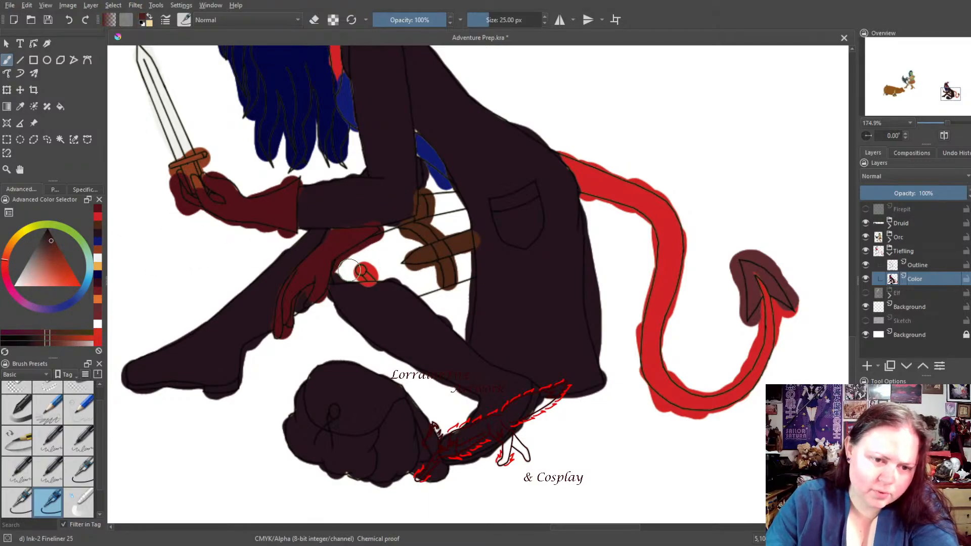
pyautogui.moveTo(343, 272)
pyautogui.mouseDown()
pyautogui.moveTo(388, 243)
pyautogui.moveTo(388, 234)
pyautogui.moveTo(414, 243)
pyautogui.moveTo(375, 263)
pyautogui.moveTo(394, 263)
pyautogui.moveTo(383, 282)
pyautogui.mouseUp()
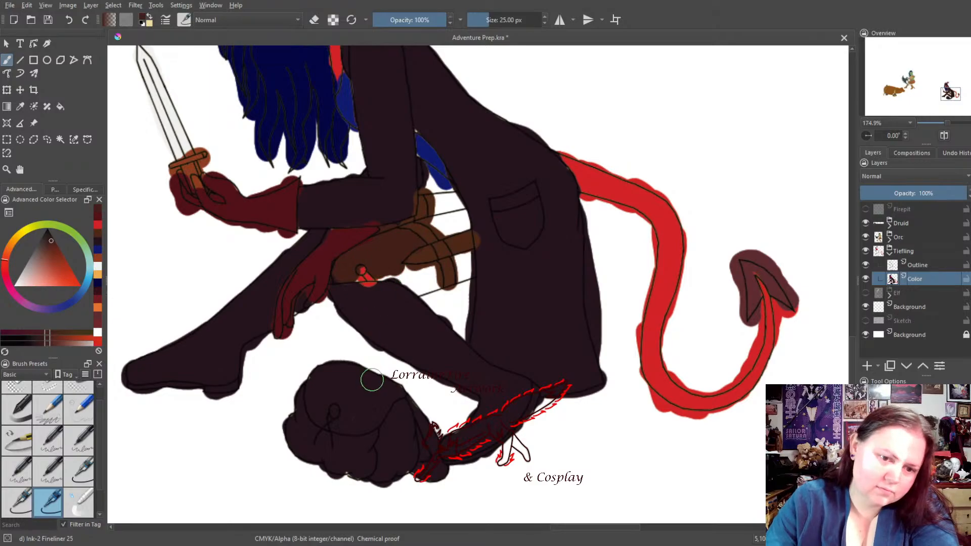
# Mix a dark gray and paint the tiefling's trousers between the gloved knee and the coat, leaving the belt, strap and sheath brown
pyautogui.click(47, 247)
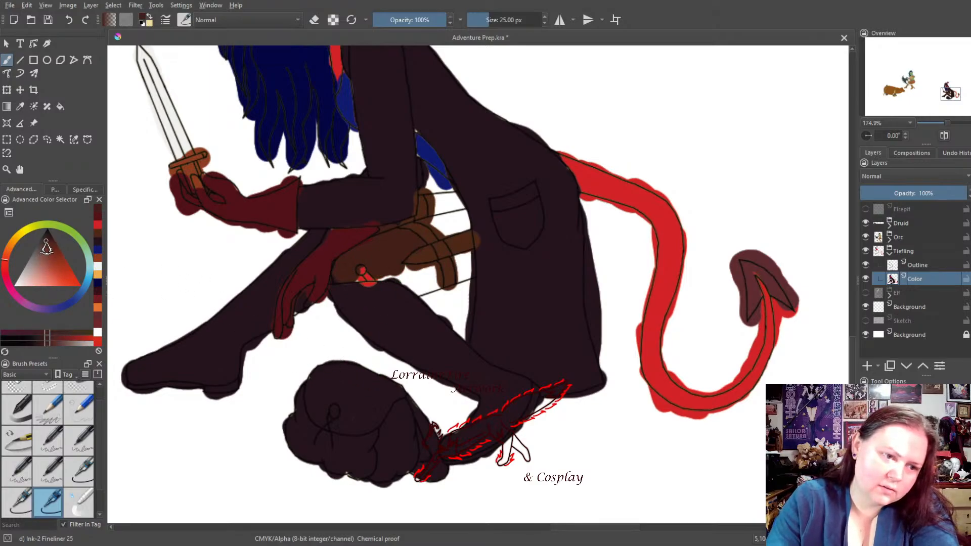
pyautogui.moveTo(44, 247); pyautogui.dragTo(43, 246)
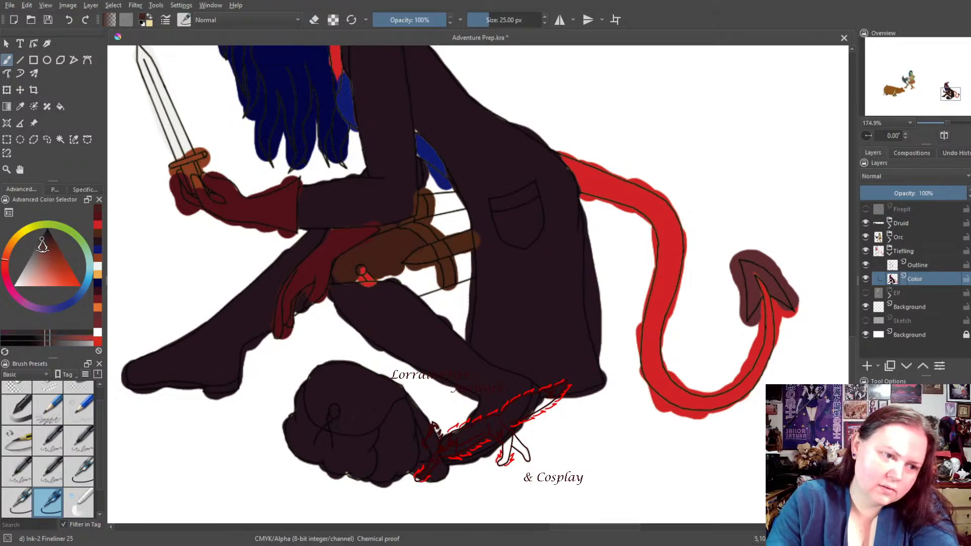
pyautogui.click(75, 303)
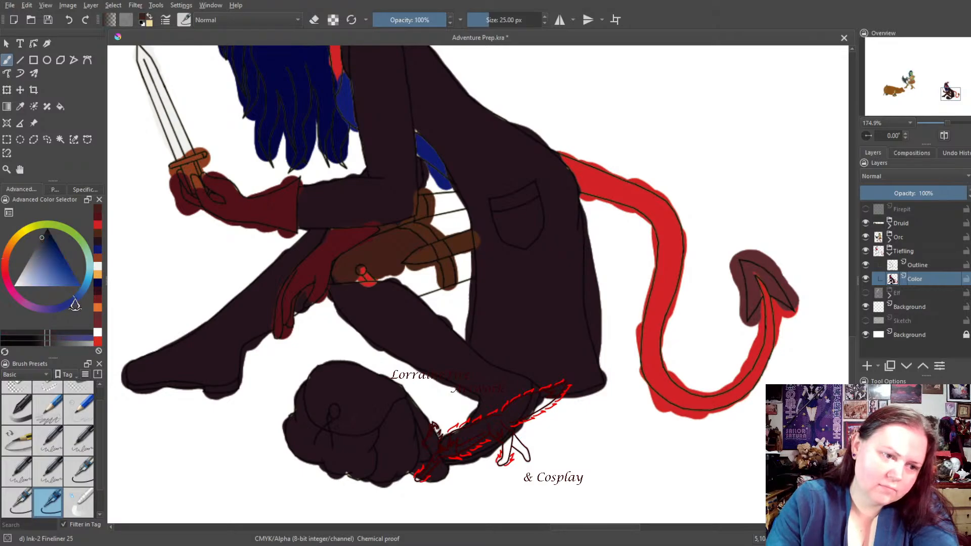
pyautogui.click(45, 243)
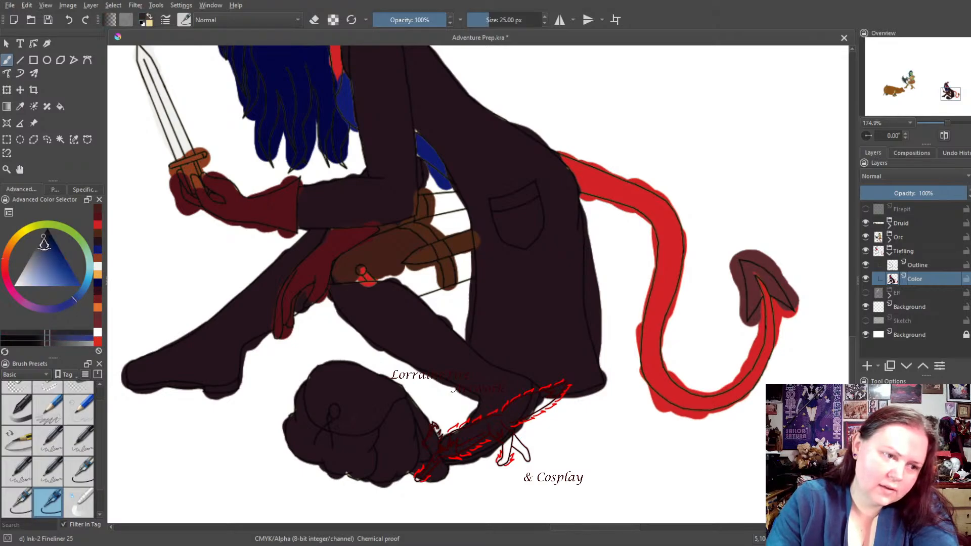
pyautogui.moveTo(46, 242); pyautogui.dragTo(42, 241)
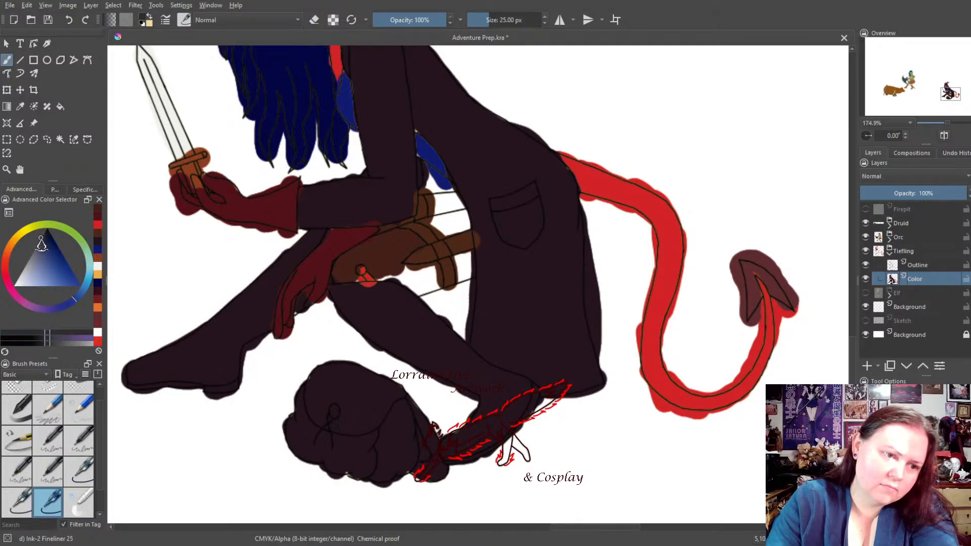
pyautogui.moveTo(385, 254)
pyautogui.mouseDown()
pyautogui.moveTo(432, 276)
pyautogui.moveTo(422, 285)
pyautogui.moveTo(409, 278)
pyautogui.moveTo(393, 261)
pyautogui.moveTo(412, 242)
pyautogui.moveTo(390, 233)
pyautogui.moveTo(343, 274)
pyautogui.moveTo(441, 295)
pyautogui.moveTo(463, 282)
pyautogui.moveTo(457, 248)
pyautogui.moveTo(430, 221)
pyautogui.moveTo(439, 199)
pyautogui.moveTo(456, 204)
pyautogui.moveTo(453, 230)
pyautogui.moveTo(451, 210)
pyautogui.mouseUp()
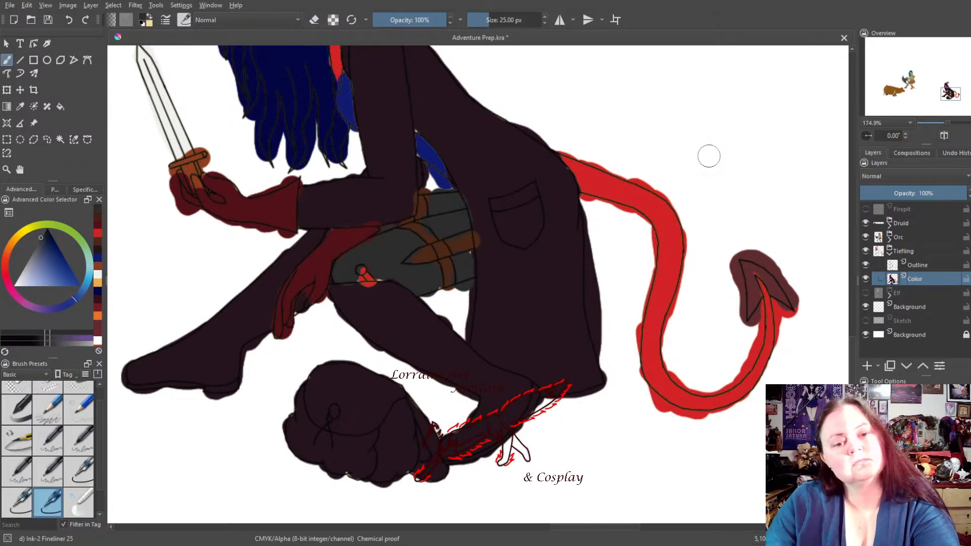
# Paint the round pin above the knee, the sword's crossguard and the bundle's round clasp golden orange, using Ink-2 Fineliner 10 for fine details
pyautogui.rightClick(349, 272)
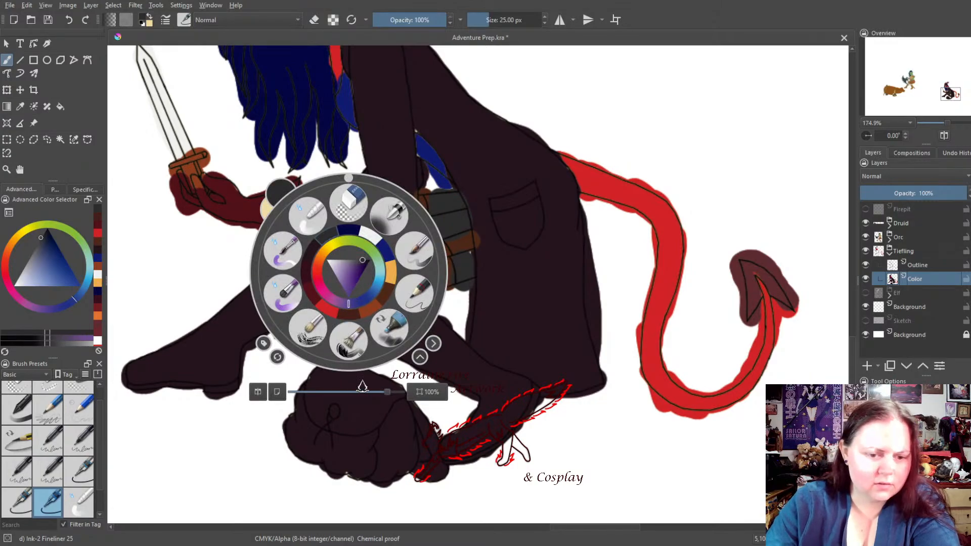
pyautogui.moveTo(387, 392); pyautogui.dragTo(341, 394)
pyautogui.click(555, 162)
pyautogui.moveTo(452, 199)
pyautogui.mouseDown()
pyautogui.moveTo(466, 214)
pyautogui.moveTo(469, 284)
pyautogui.moveTo(472, 276)
pyautogui.mouseUp()
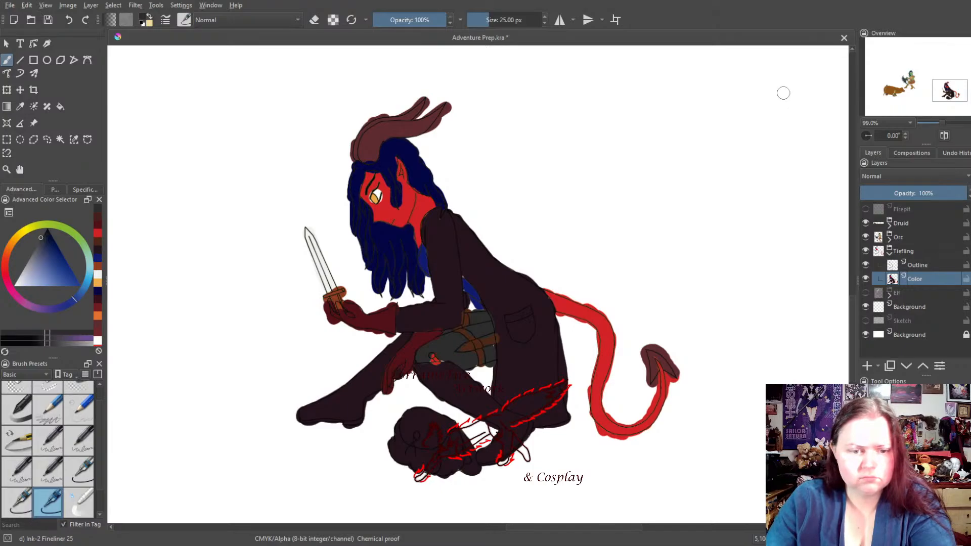
pyautogui.click(98, 283)
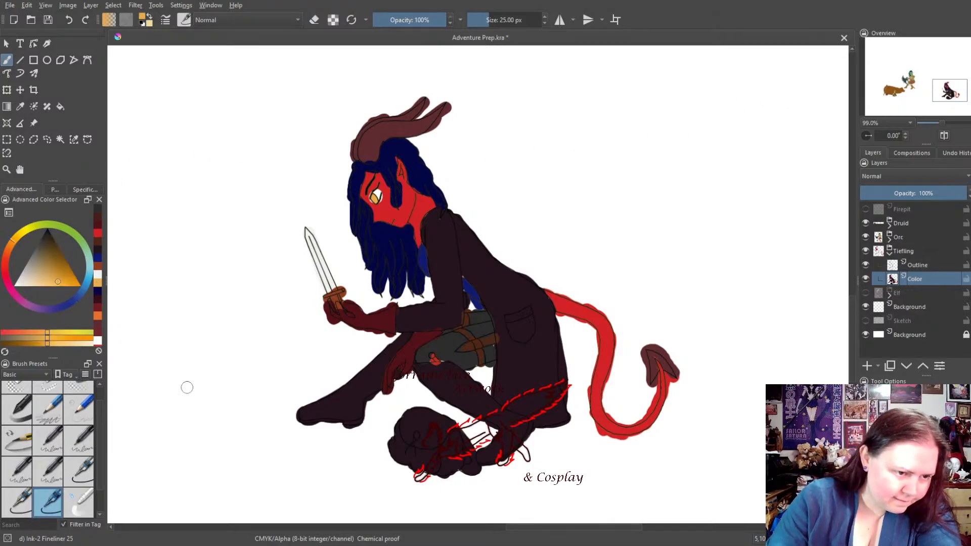
pyautogui.click(430, 354)
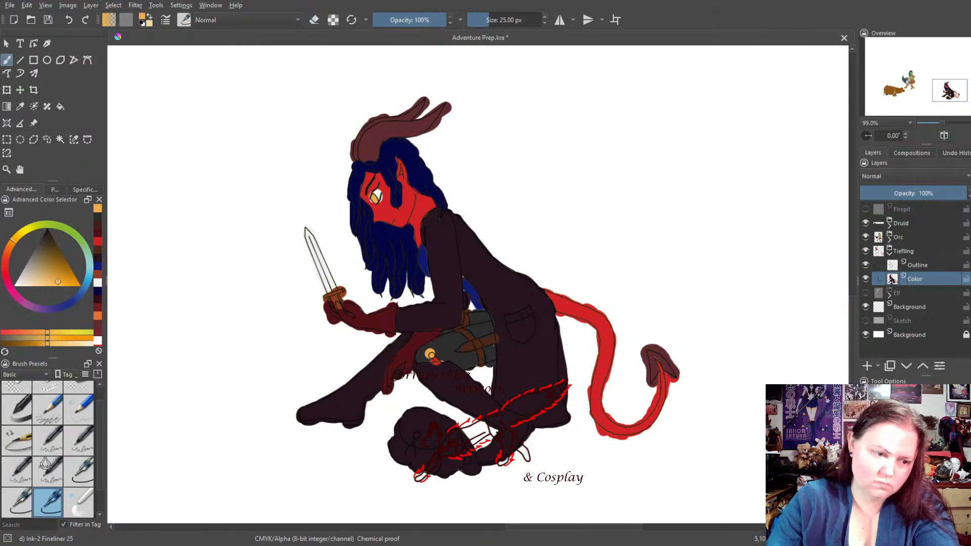
pyautogui.click(17, 502)
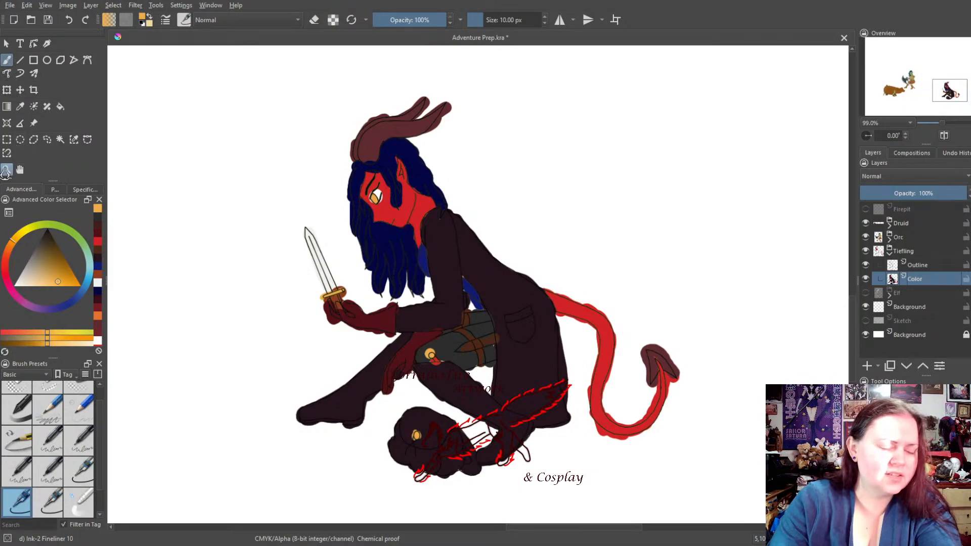
# Set up the Eraser Circle brush at about 9.24 px for cleaning up the tiefling's horns at close zoom
pyautogui.click(6, 169)
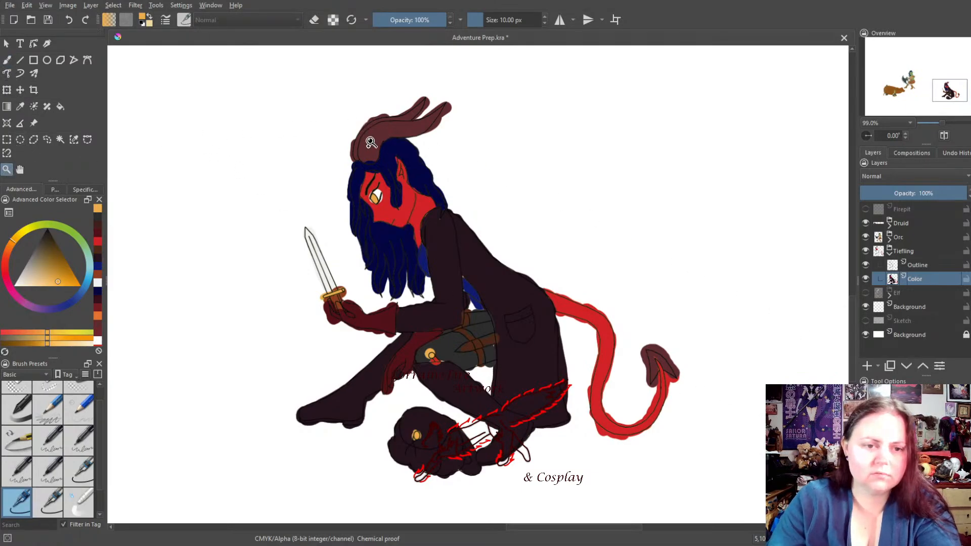
pyautogui.click(383, 150)
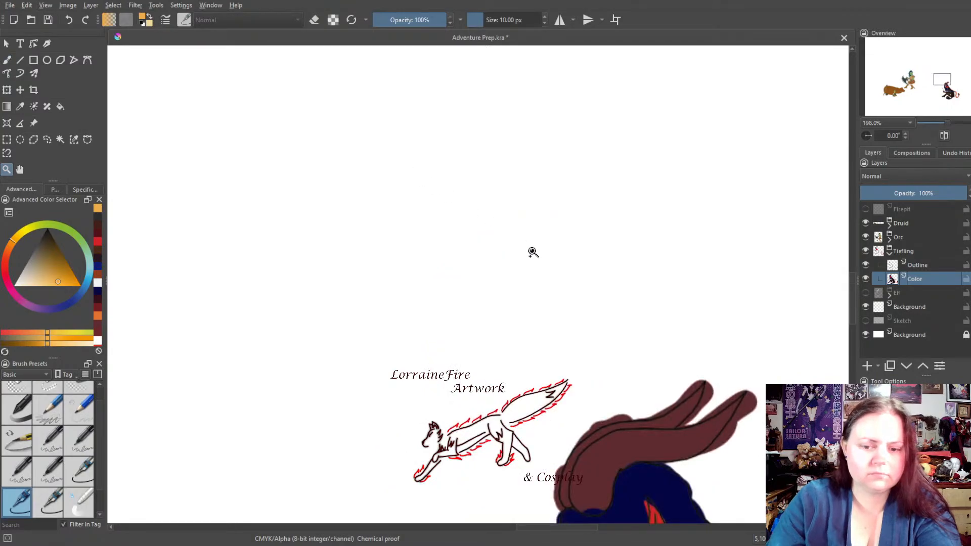
pyautogui.click(664, 425)
pyautogui.click(481, 259)
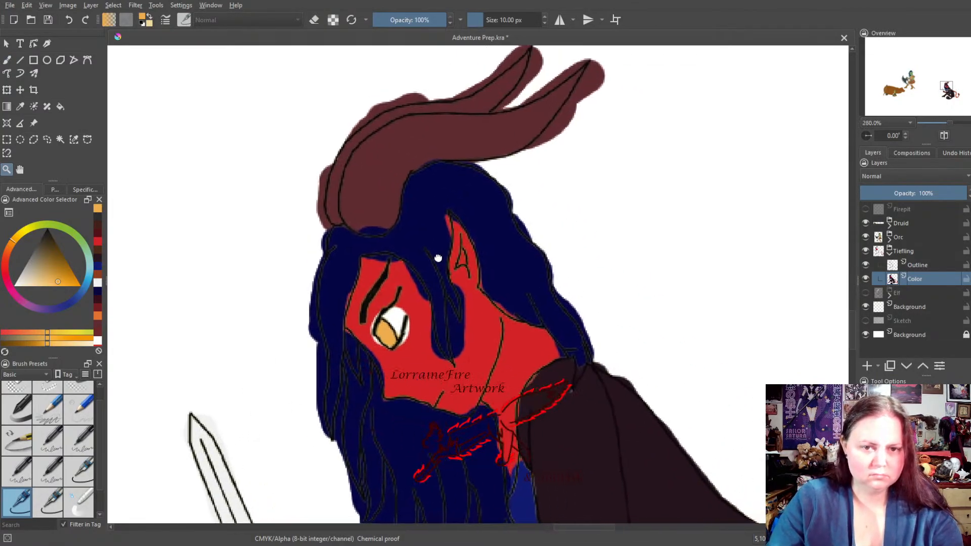
pyautogui.moveTo(454, 252); pyautogui.dragTo(375, 427)
pyautogui.click(437, 284)
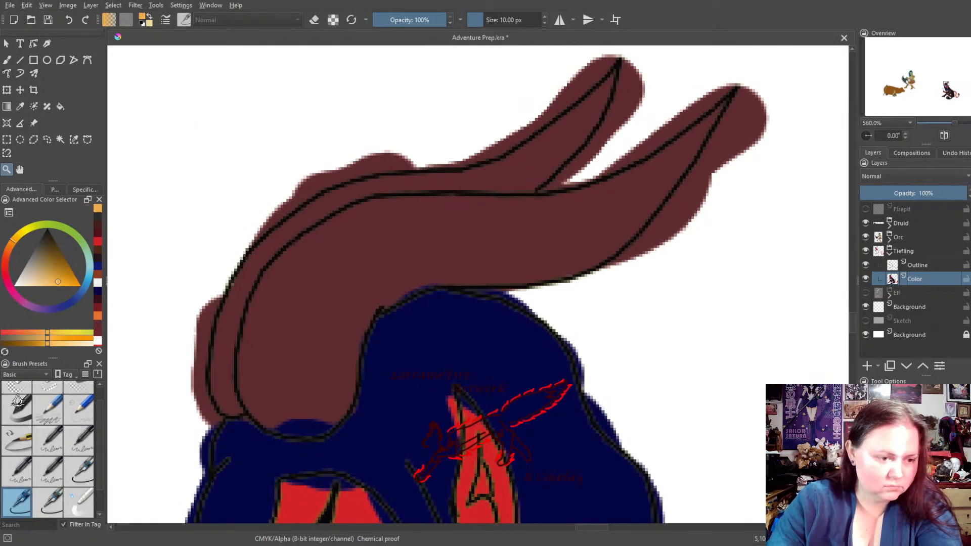
pyautogui.click(22, 483)
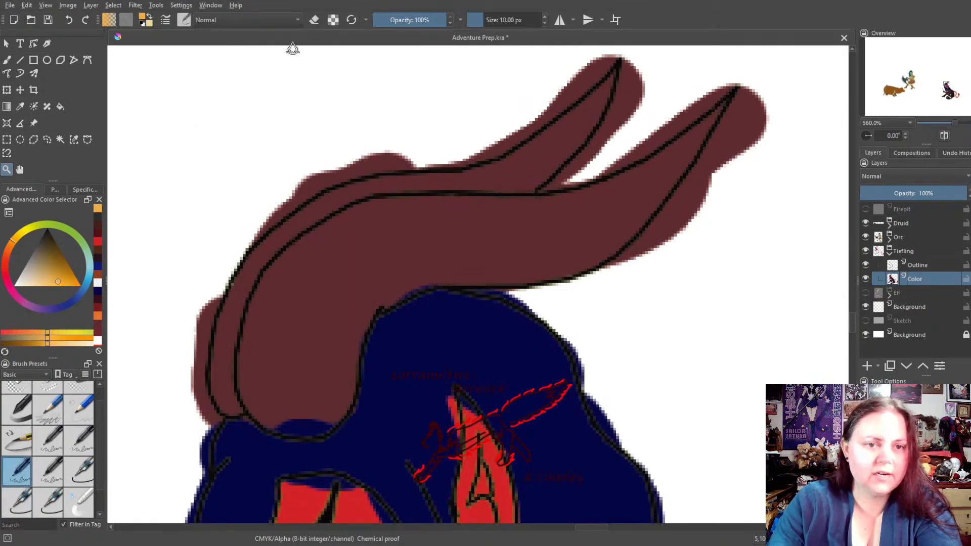
pyautogui.click(313, 23)
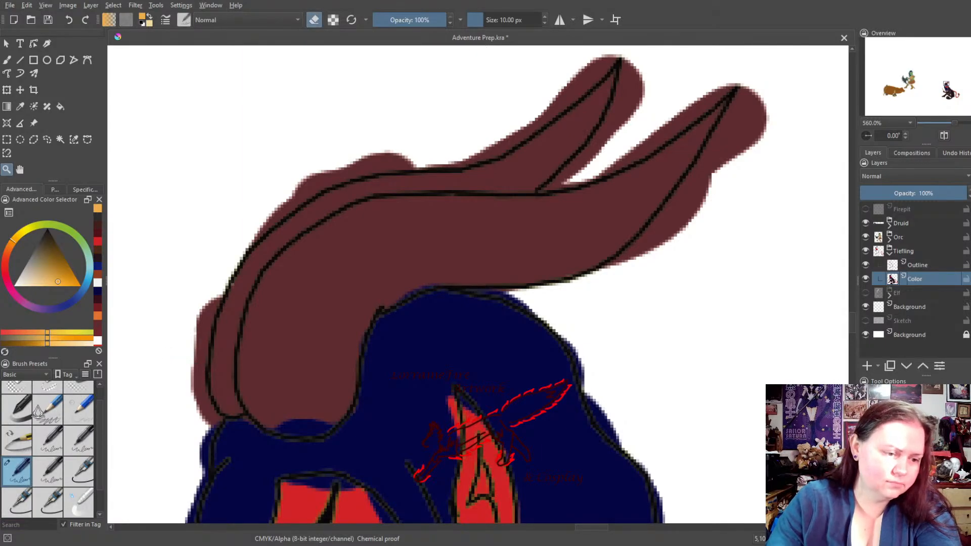
pyautogui.click(6, 60)
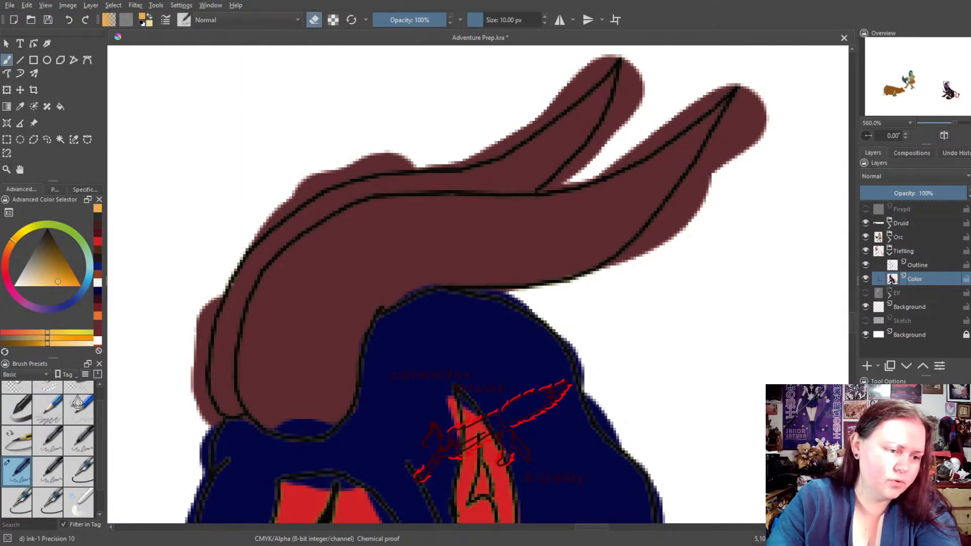
pyautogui.click(25, 387)
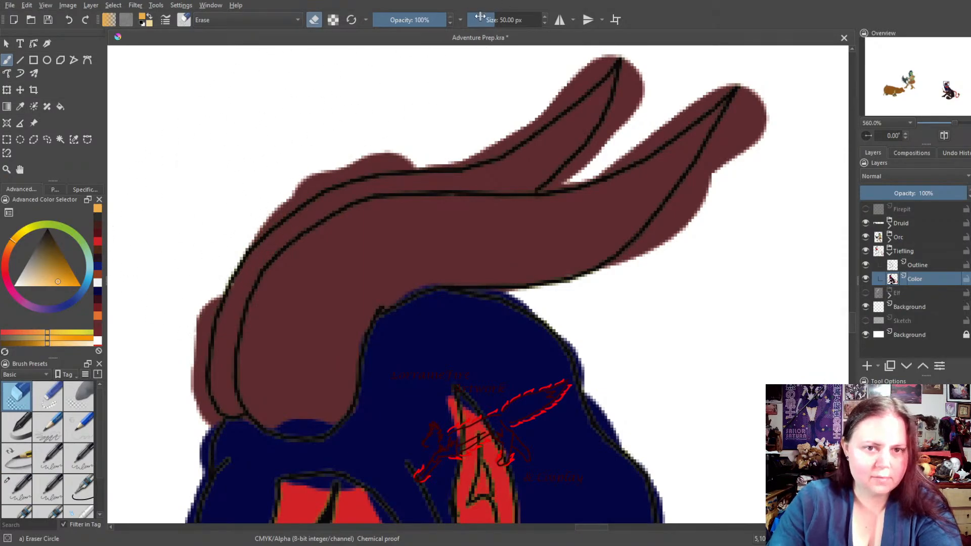
pyautogui.moveTo(480, 17); pyautogui.dragTo(474, 17)
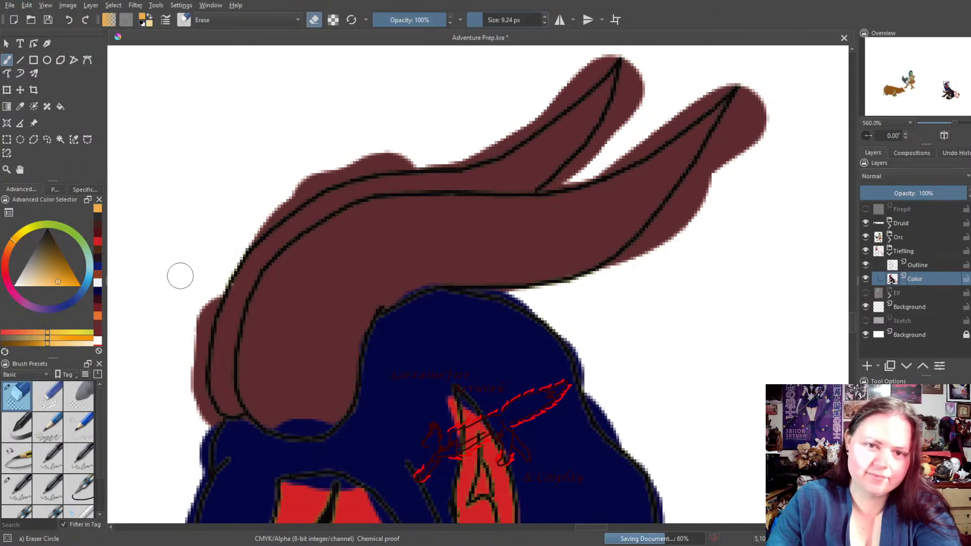
# Erase the color spilling outside the hair above the forehead and along the outer, upper edge of the rear horn
pyautogui.moveTo(185, 317)
pyautogui.mouseDown()
pyautogui.moveTo(210, 287)
pyautogui.moveTo(194, 397)
pyautogui.moveTo(202, 415)
pyautogui.moveTo(196, 358)
pyautogui.moveTo(198, 402)
pyautogui.moveTo(212, 420)
pyautogui.moveTo(195, 448)
pyautogui.moveTo(199, 426)
pyautogui.moveTo(183, 498)
pyautogui.mouseUp()
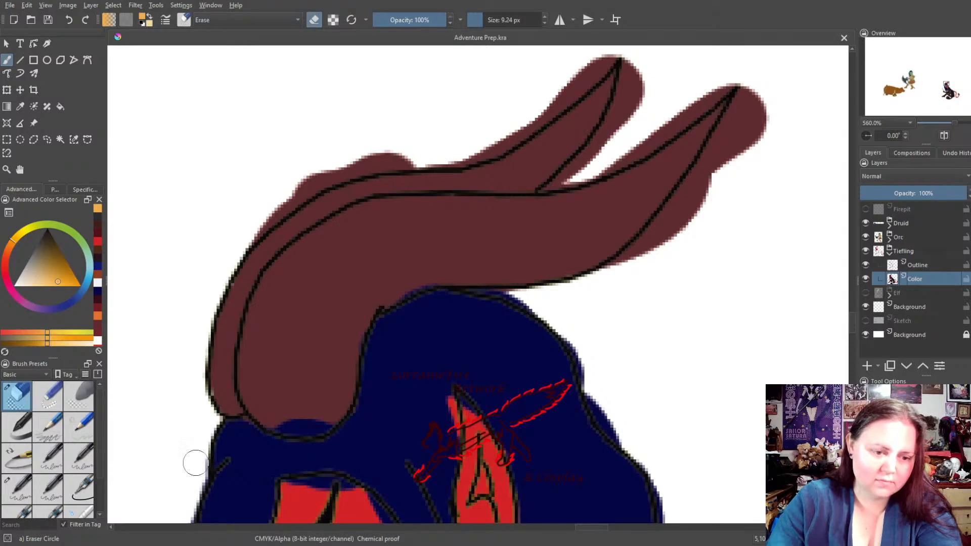
pyautogui.moveTo(178, 517); pyautogui.dragTo(178, 521)
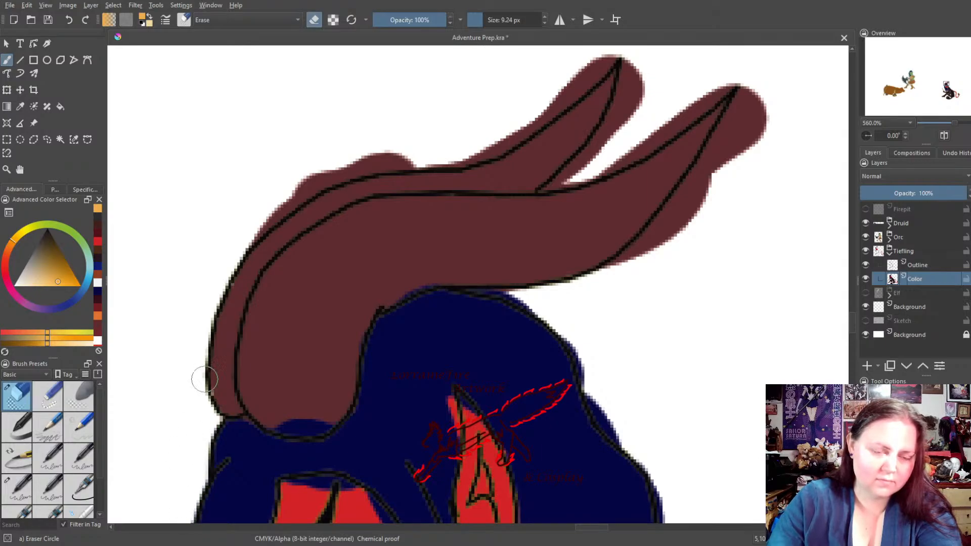
pyautogui.moveTo(250, 216)
pyautogui.mouseDown()
pyautogui.moveTo(222, 269)
pyautogui.moveTo(281, 196)
pyautogui.moveTo(230, 252)
pyautogui.moveTo(308, 184)
pyautogui.moveTo(254, 231)
pyautogui.moveTo(278, 209)
pyautogui.mouseUp()
pyautogui.moveTo(313, 181)
pyautogui.mouseDown()
pyautogui.moveTo(505, 141)
pyautogui.moveTo(619, 55)
pyautogui.moveTo(604, 54)
pyautogui.moveTo(465, 155)
pyautogui.moveTo(529, 110)
pyautogui.mouseUp()
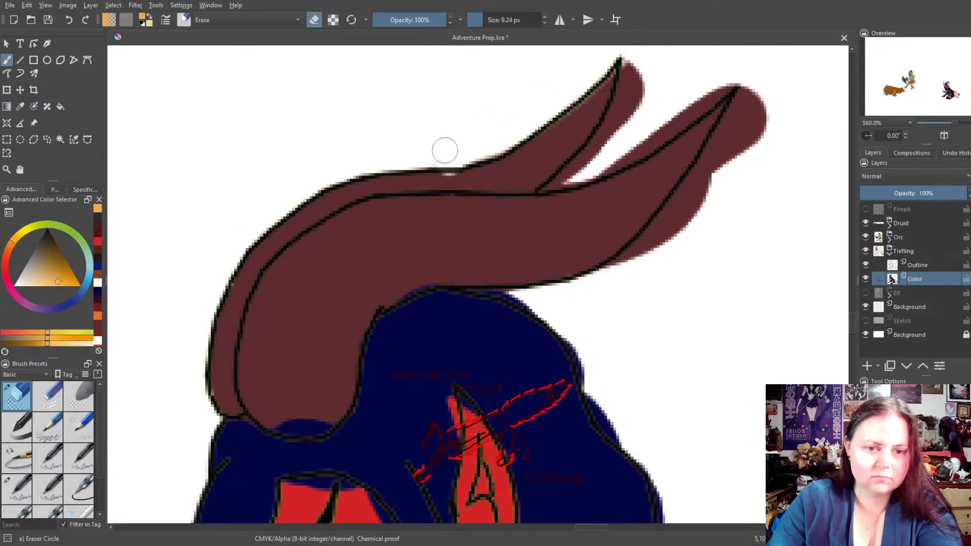
# Erase the excess maroon around both horn tips and under the front horn, plus the blue spilling past the back of the hair
pyautogui.moveTo(593, 154)
pyautogui.mouseDown()
pyautogui.moveTo(550, 189)
pyautogui.moveTo(675, 129)
pyautogui.moveTo(630, 150)
pyautogui.moveTo(718, 82)
pyautogui.moveTo(676, 121)
pyautogui.moveTo(710, 90)
pyautogui.moveTo(673, 98)
pyautogui.moveTo(634, 125)
pyautogui.moveTo(591, 169)
pyautogui.moveTo(625, 121)
pyautogui.moveTo(635, 71)
pyautogui.moveTo(625, 94)
pyautogui.moveTo(644, 86)
pyautogui.mouseUp()
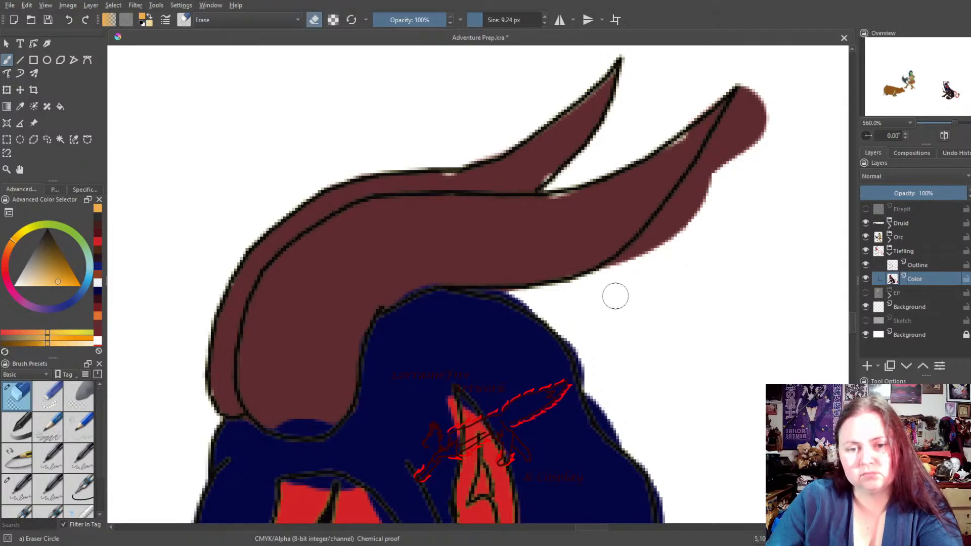
pyautogui.moveTo(615, 296)
pyautogui.mouseDown()
pyautogui.moveTo(630, 268)
pyautogui.moveTo(615, 273)
pyautogui.moveTo(676, 229)
pyautogui.moveTo(674, 220)
pyautogui.moveTo(639, 253)
pyautogui.moveTo(693, 184)
pyautogui.moveTo(692, 196)
pyautogui.moveTo(743, 111)
pyautogui.moveTo(724, 137)
pyautogui.mouseUp()
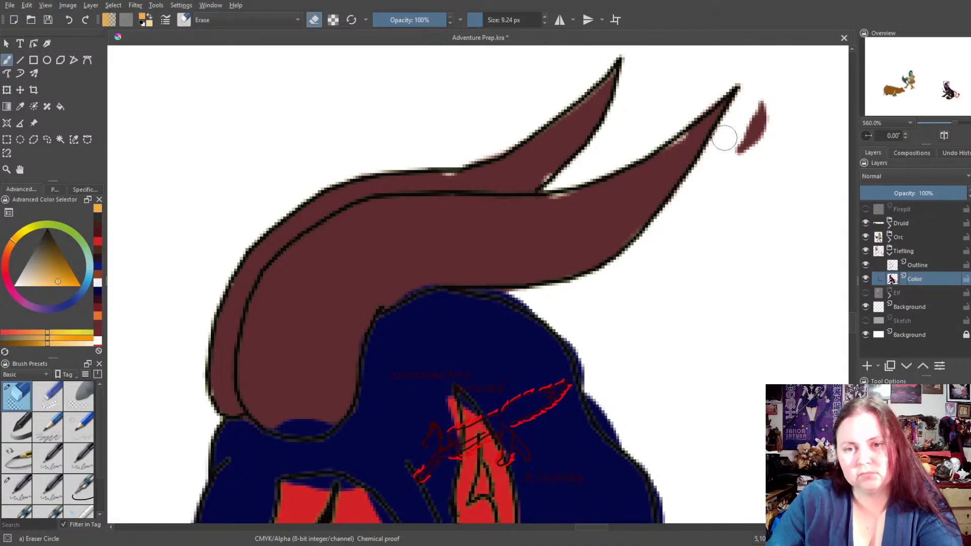
pyautogui.moveTo(699, 191)
pyautogui.mouseDown()
pyautogui.moveTo(777, 122)
pyautogui.moveTo(737, 195)
pyautogui.mouseUp()
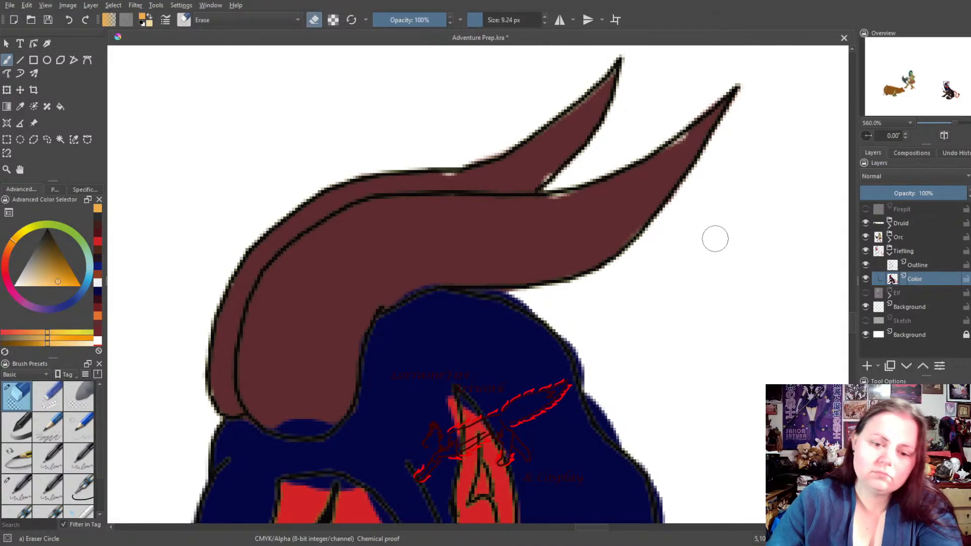
pyautogui.moveTo(568, 323)
pyautogui.mouseDown()
pyautogui.moveTo(602, 411)
pyautogui.moveTo(659, 475)
pyautogui.moveTo(674, 500)
pyautogui.moveTo(660, 482)
pyautogui.moveTo(666, 511)
pyautogui.mouseUp()
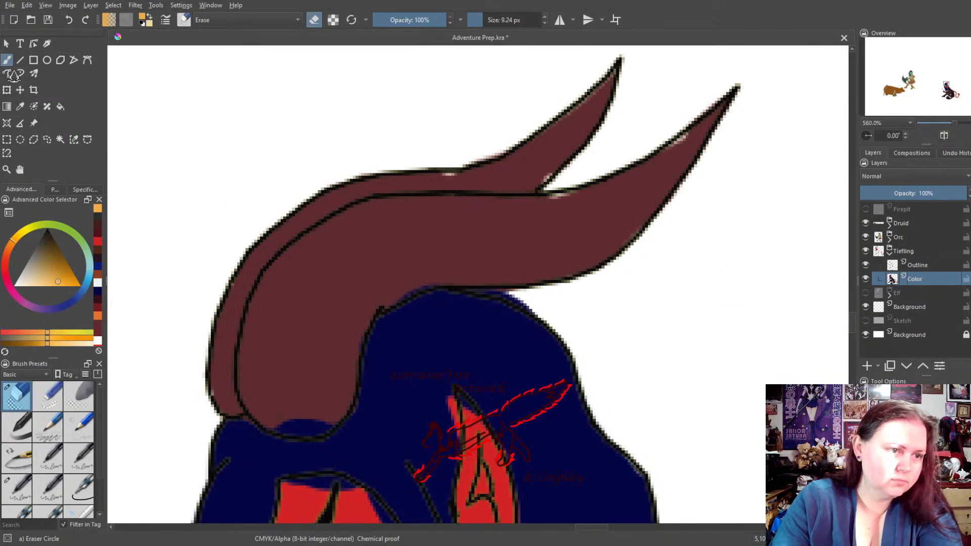
# Sample the horn's maroon and paint over the blue overlap at the front horn's base with Ink-2 Fineliner 25
pyautogui.click(20, 106)
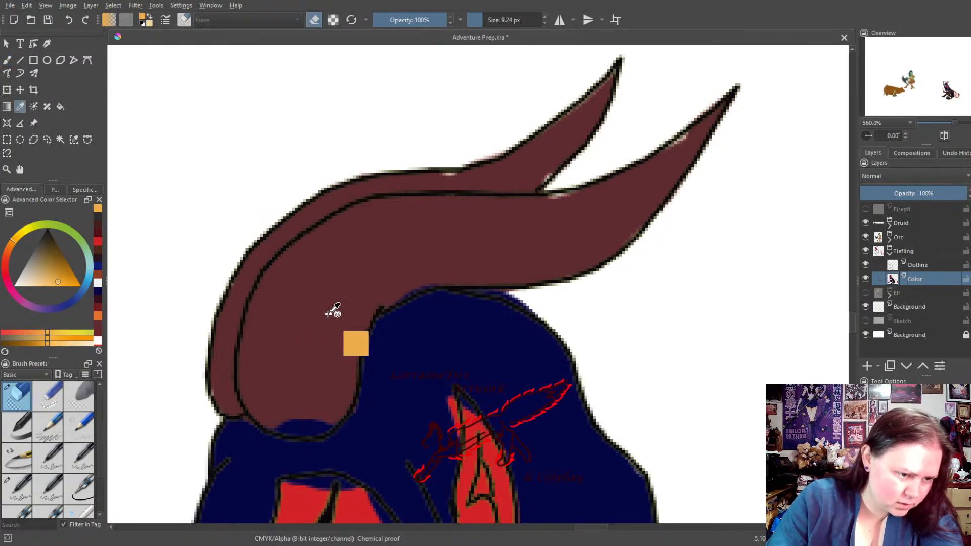
pyautogui.click(341, 262)
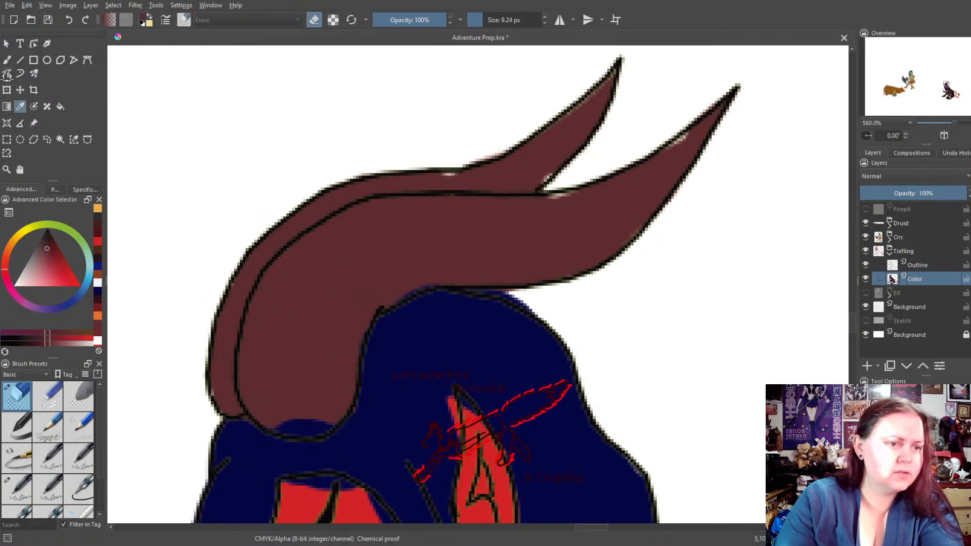
pyautogui.click(7, 60)
pyautogui.moveTo(269, 405); pyautogui.dragTo(284, 422)
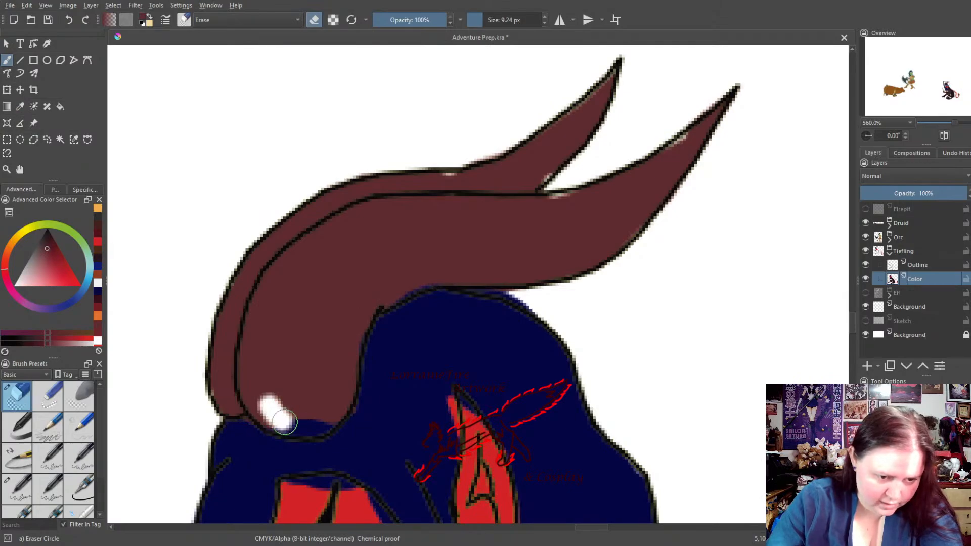
pyautogui.click(45, 513)
pyautogui.moveTo(293, 412)
pyautogui.mouseDown()
pyautogui.moveTo(277, 386)
pyautogui.moveTo(288, 400)
pyautogui.mouseUp()
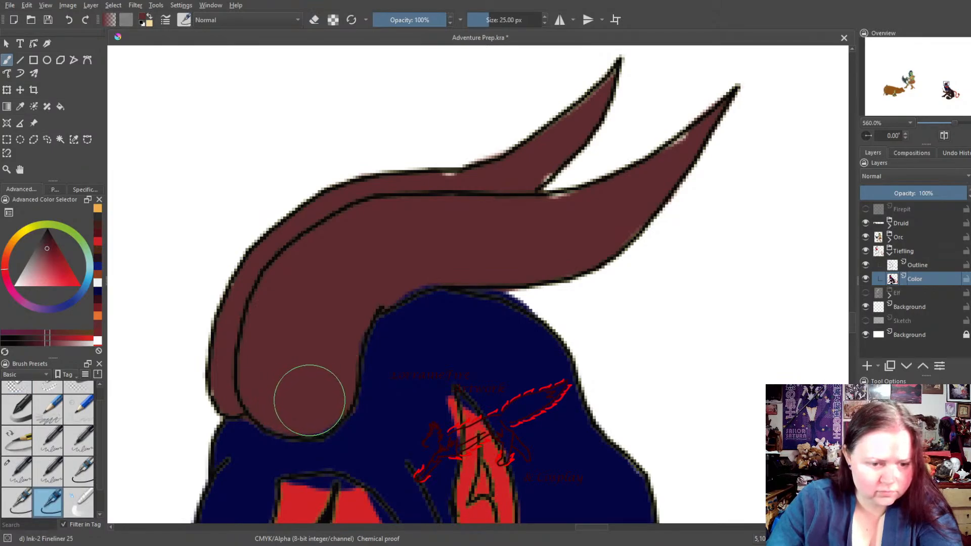
# Fill the pale gaps along the edges of both horns with maroon using Ink-2 Fineliner 10, and switch to the 5 px Ink-2 Fineliner
pyautogui.click(20, 502)
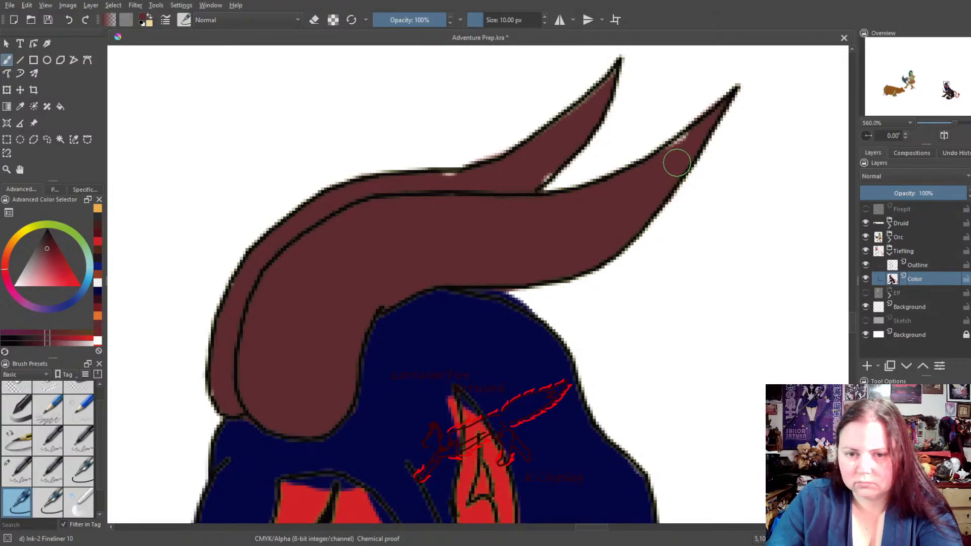
pyautogui.moveTo(676, 162); pyautogui.dragTo(680, 154)
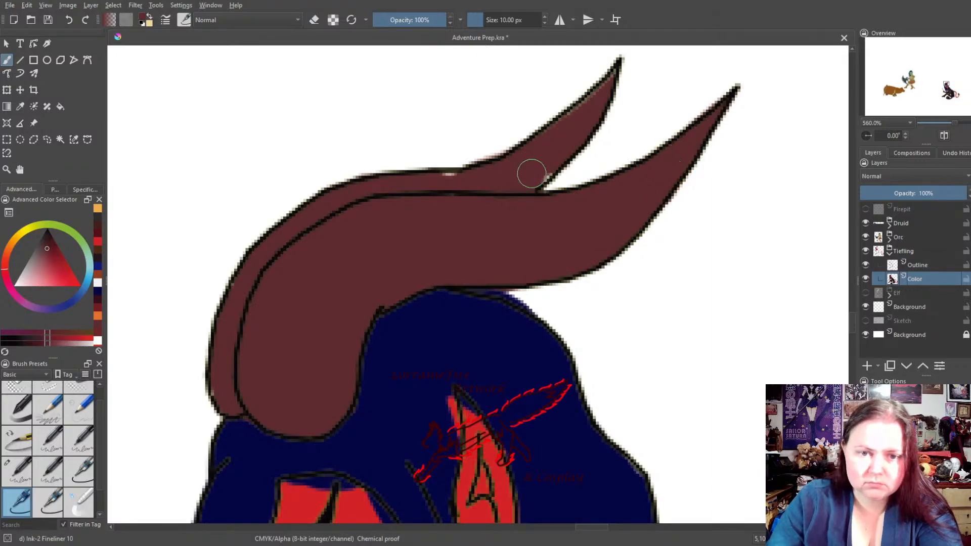
pyautogui.moveTo(532, 173); pyautogui.dragTo(543, 164)
pyautogui.moveTo(440, 186); pyautogui.dragTo(465, 187)
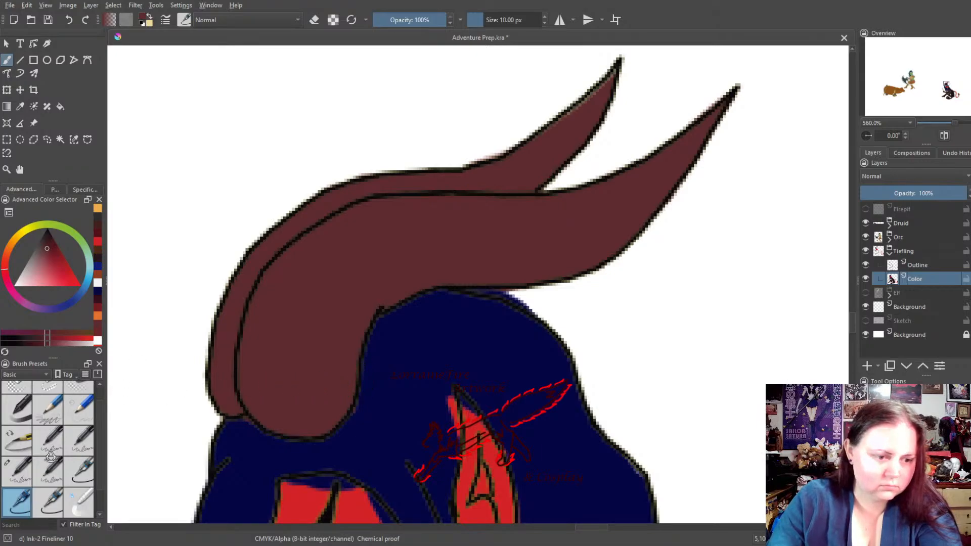
pyautogui.click(78, 472)
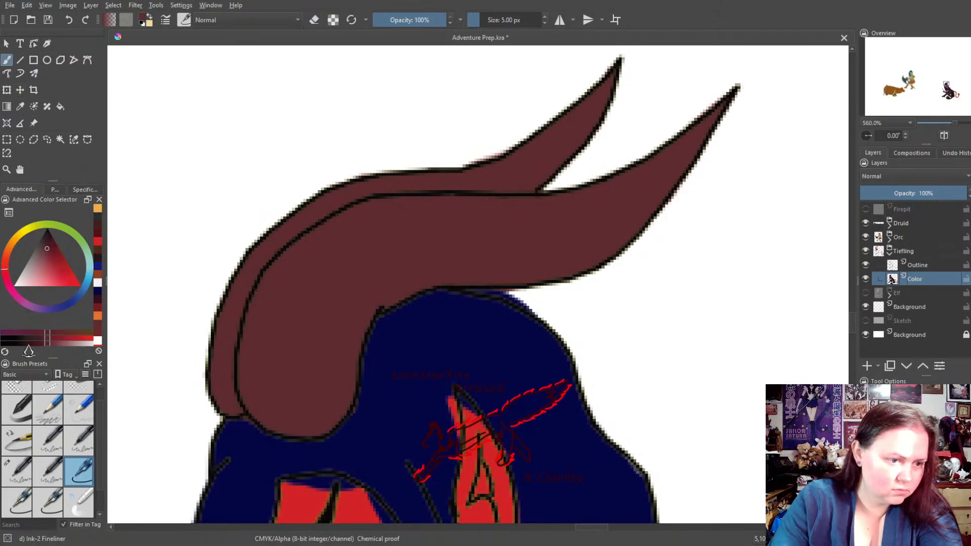
# Erase the maroon above the rear horn with Eraser Circle and the blue past the hair's back edge with Ink-1 Precision 03 in eraser mode
pyautogui.click(16, 388)
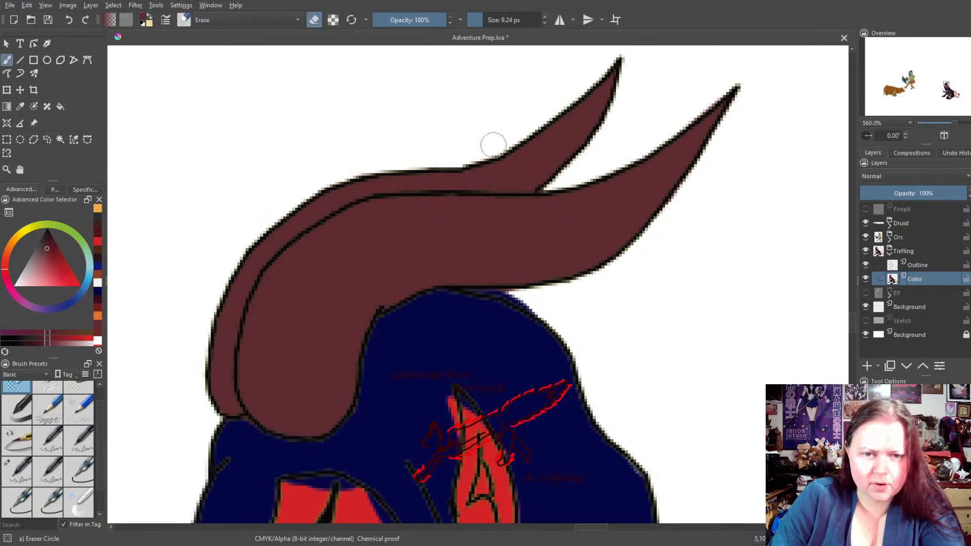
pyautogui.click(60, 450)
pyautogui.click(315, 21)
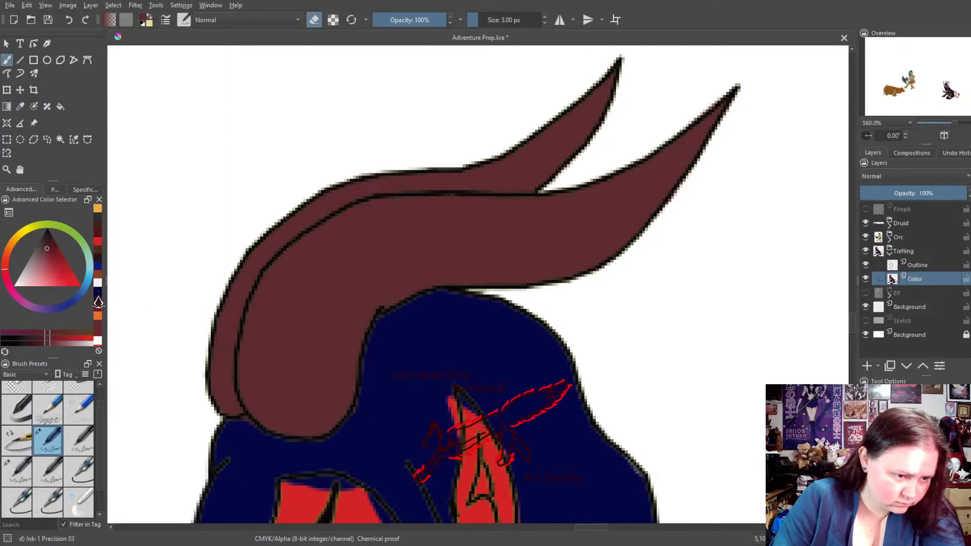
# Select the hair's dark blue and paint over the red spilling past the ear's front edge with Ink-2 Fineliner 10
pyautogui.click(68, 303)
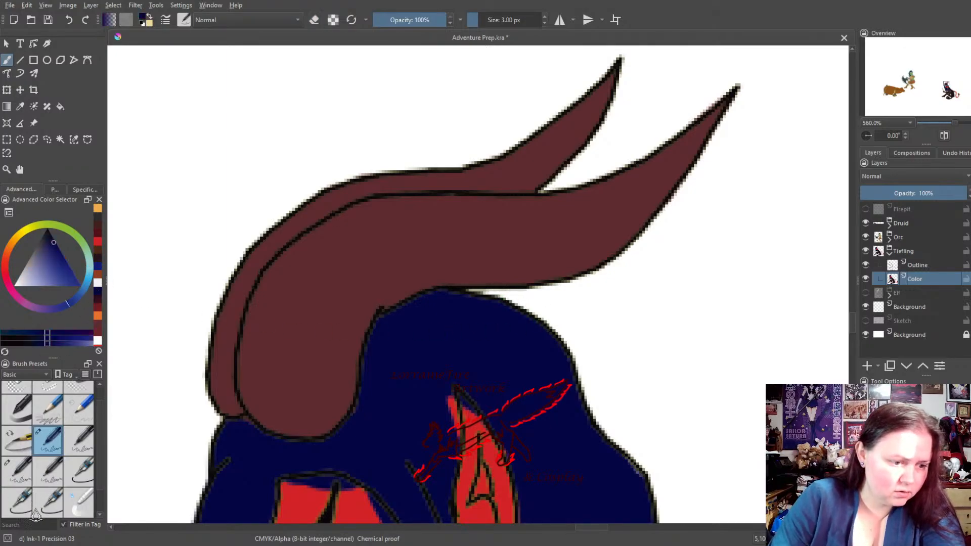
pyautogui.click(23, 504)
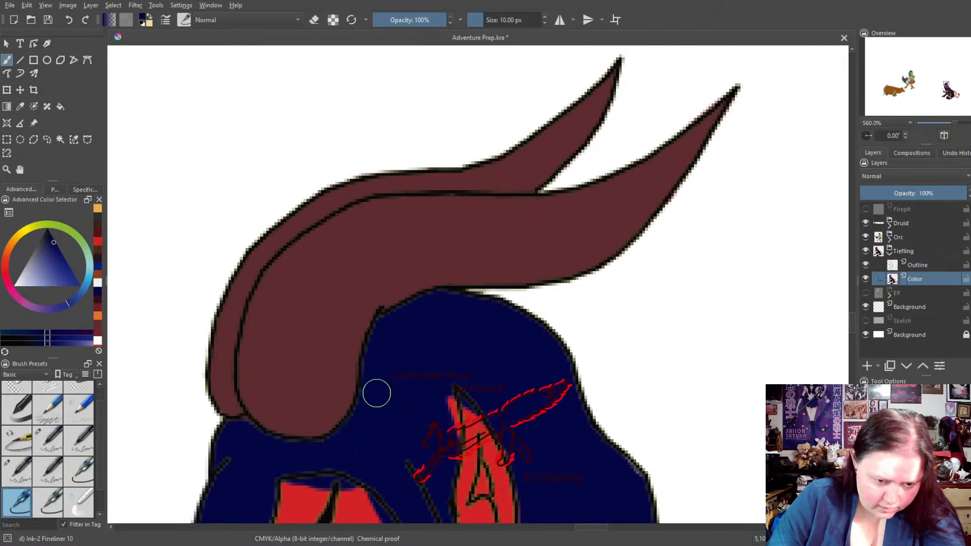
pyautogui.moveTo(448, 440); pyautogui.dragTo(448, 415)
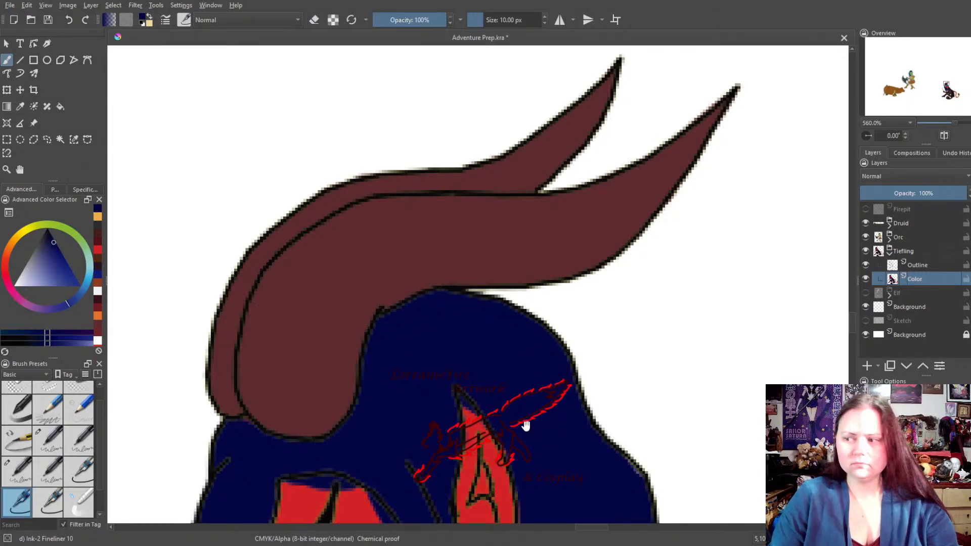
# Fill the uncolored tips of the hair strands hanging in front of the chest with dark blue
pyautogui.moveTo(525, 424)
pyautogui.mouseDown()
pyautogui.moveTo(497, 177)
pyautogui.moveTo(536, 162)
pyautogui.mouseUp()
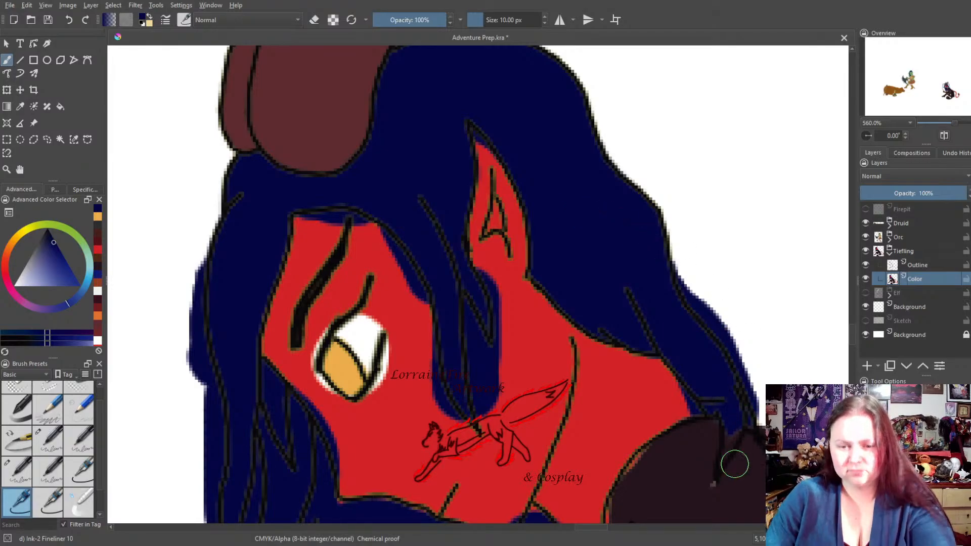
pyautogui.moveTo(716, 478)
pyautogui.mouseDown()
pyautogui.moveTo(758, 394)
pyautogui.moveTo(756, 424)
pyautogui.moveTo(726, 455)
pyautogui.moveTo(723, 395)
pyautogui.moveTo(522, 419)
pyautogui.moveTo(546, 280)
pyautogui.moveTo(520, 177)
pyautogui.mouseUp()
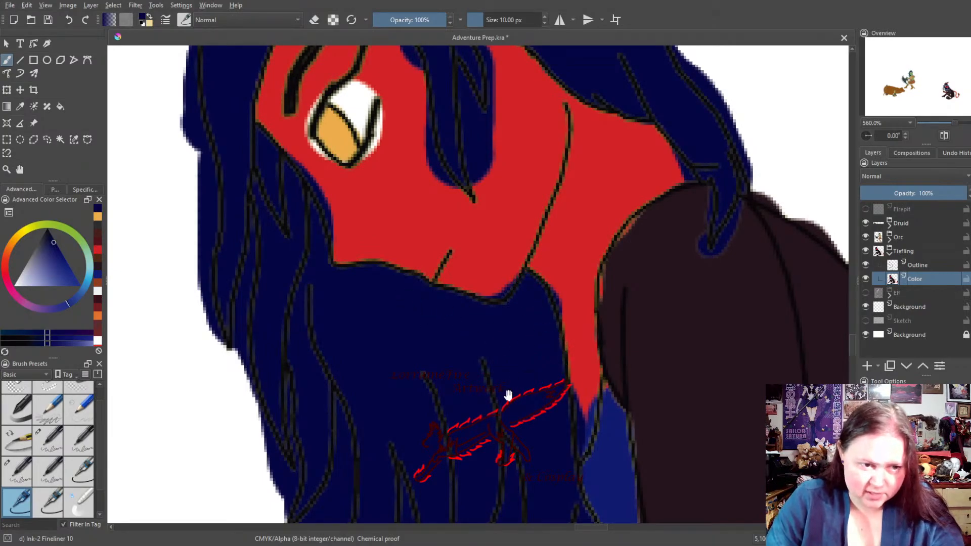
pyautogui.moveTo(505, 396); pyautogui.dragTo(450, 226)
pyautogui.moveTo(479, 374); pyautogui.dragTo(449, 334)
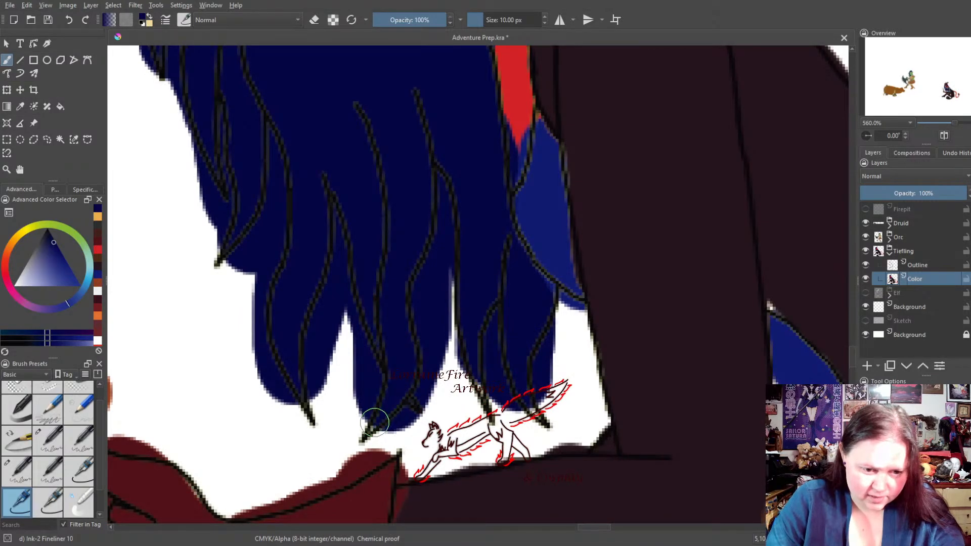
pyautogui.moveTo(483, 395); pyautogui.dragTo(537, 411)
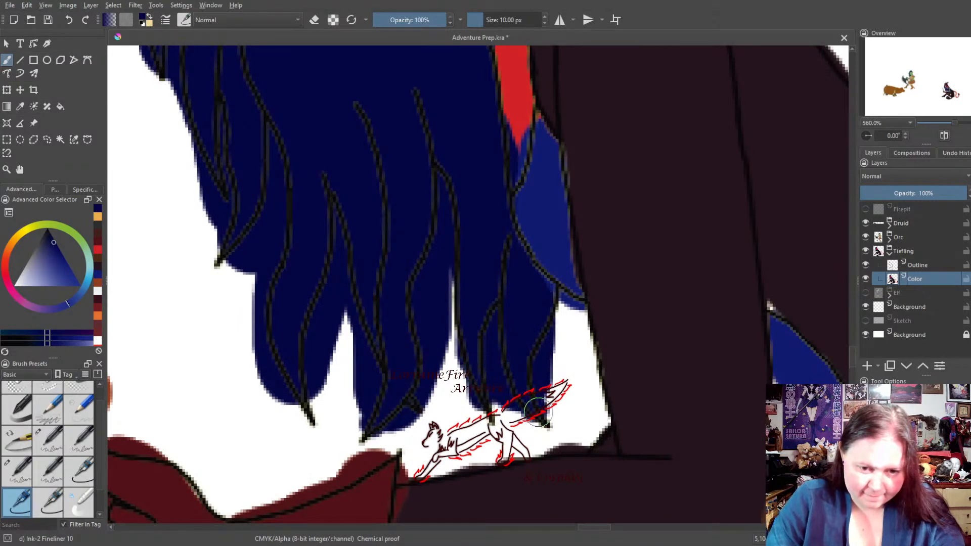
# Fill the white of the eye up to its outline and touch up the iris with orange using the 5 px Ink-2 Fineliner
pyautogui.moveTo(442, 236); pyautogui.dragTo(456, 391)
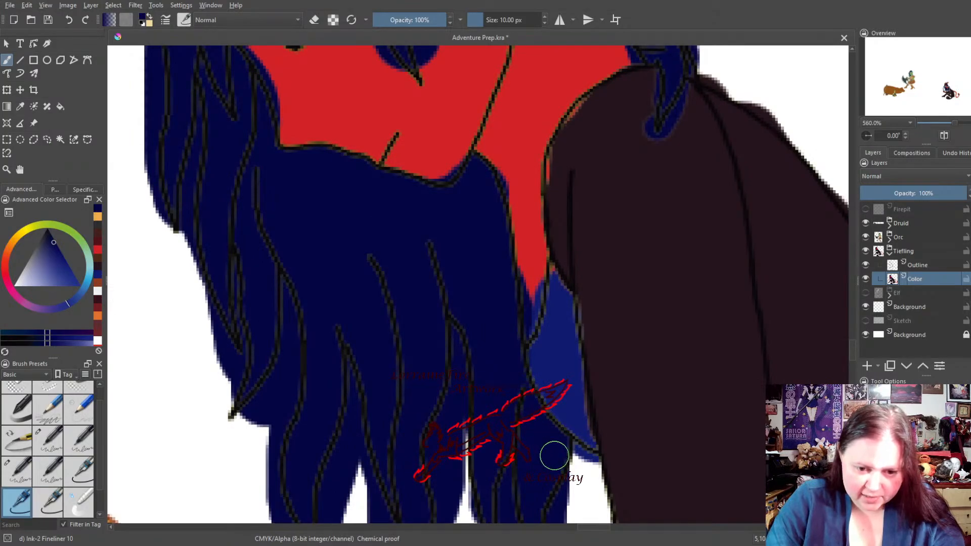
pyautogui.moveTo(467, 245); pyautogui.dragTo(506, 354)
pyautogui.moveTo(458, 270); pyautogui.dragTo(496, 375)
pyautogui.moveTo(460, 342); pyautogui.dragTo(448, 412)
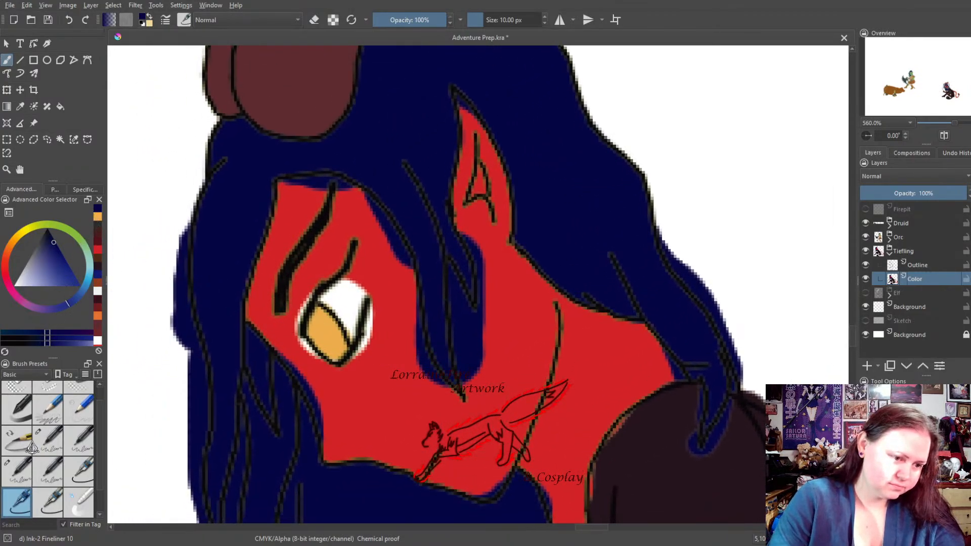
pyautogui.click(78, 471)
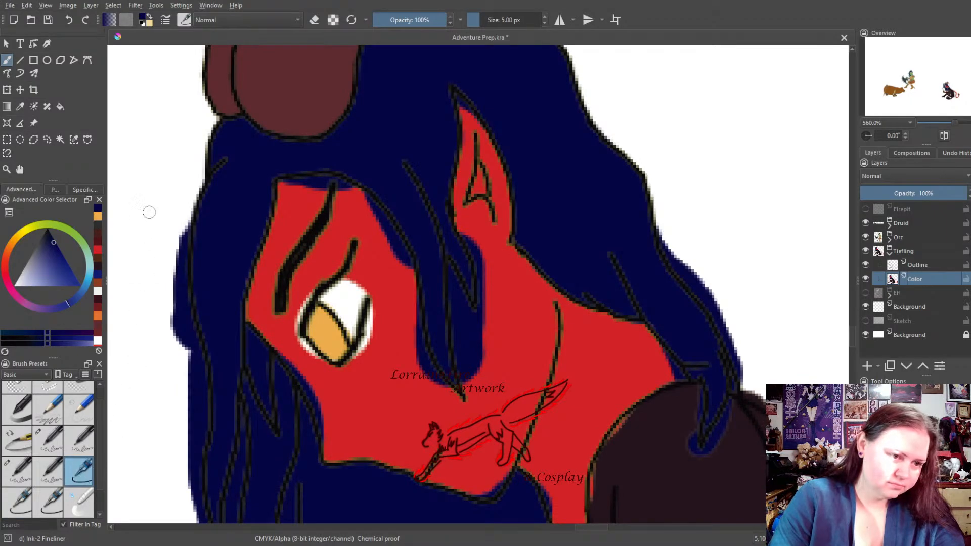
pyautogui.click(97, 296)
pyautogui.click(351, 338)
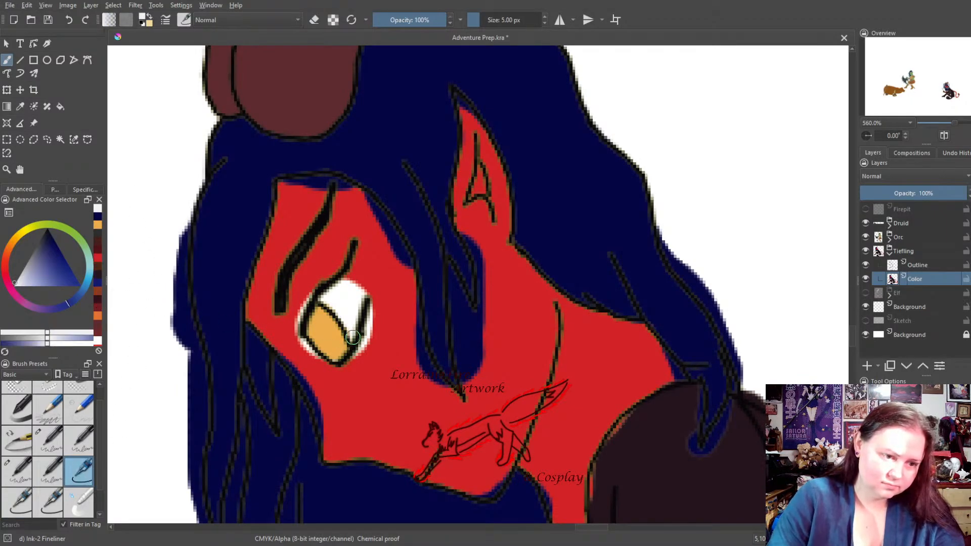
pyautogui.click(98, 346)
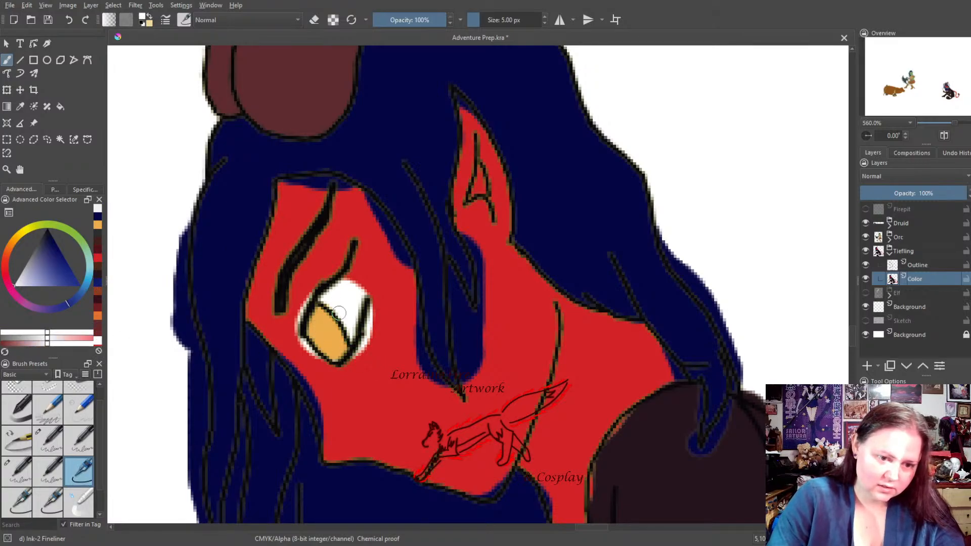
pyautogui.moveTo(344, 283); pyautogui.dragTo(358, 298)
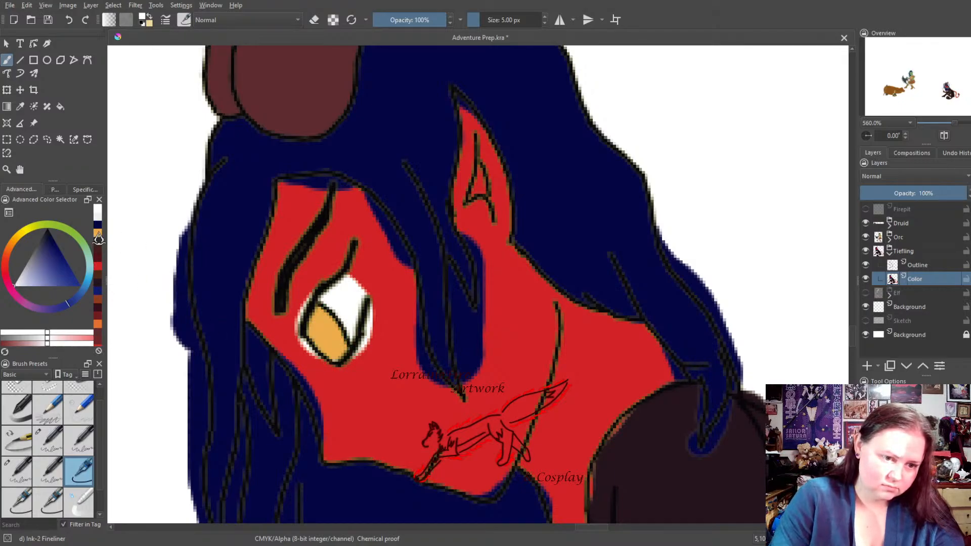
pyautogui.click(98, 234)
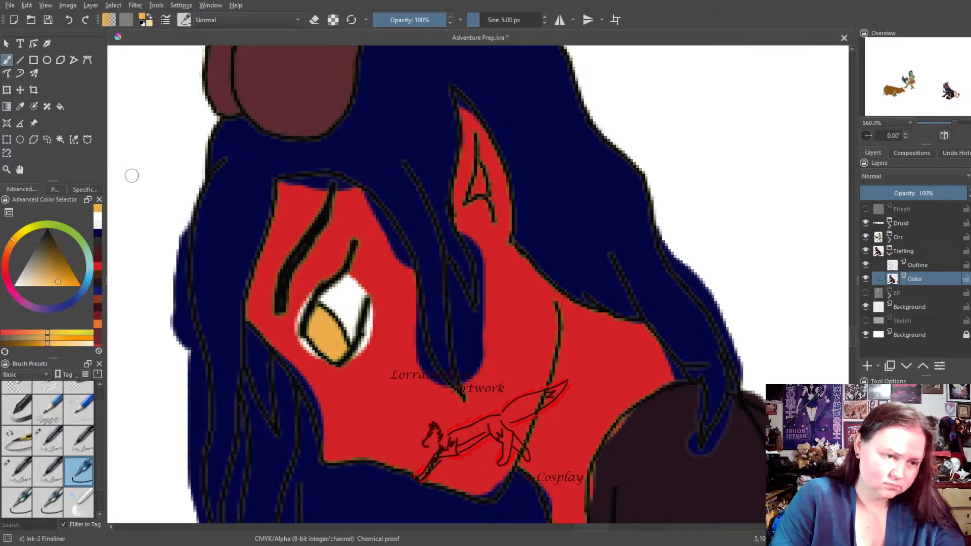
# Switch to the skin's red and paint over the blue along the forehead hairline and the white spilling outside the eye
pyautogui.click(100, 305)
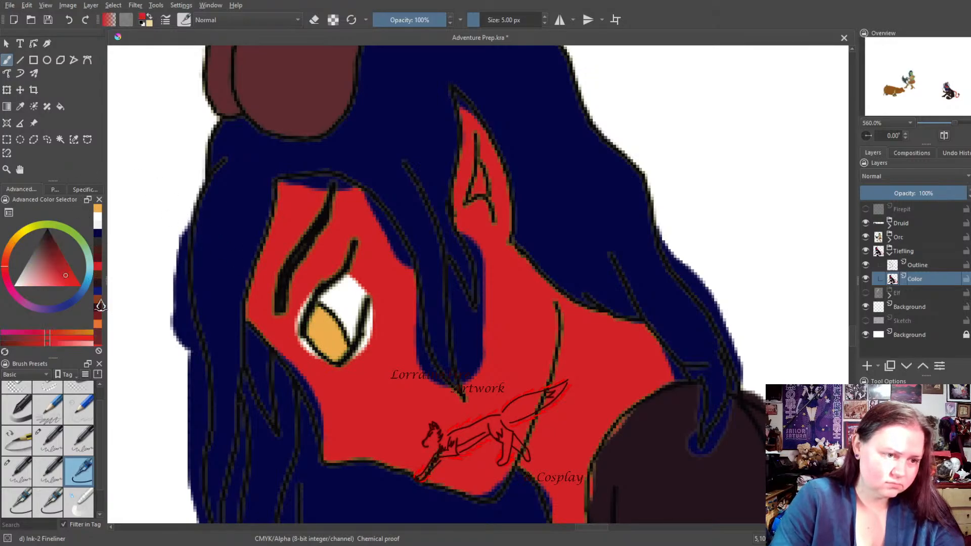
pyautogui.click(291, 318)
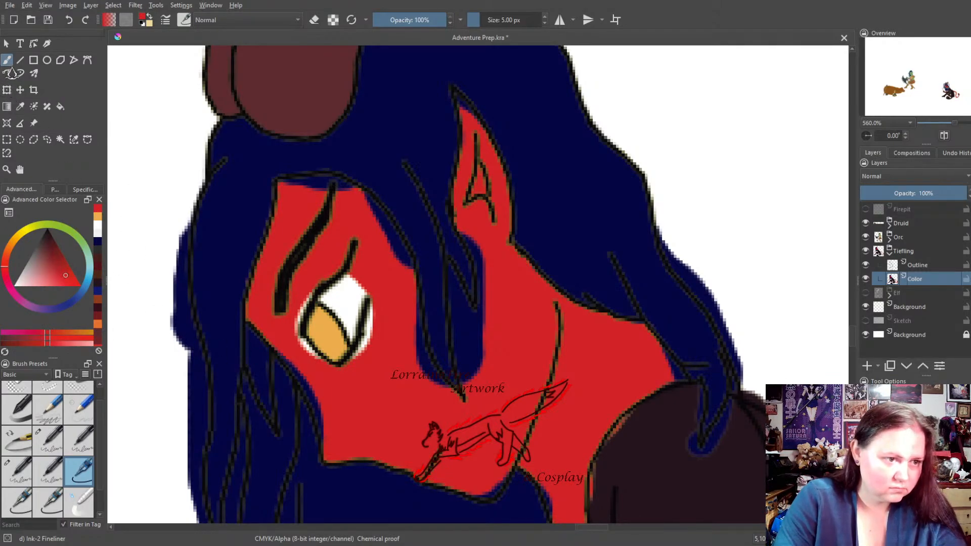
pyautogui.click(20, 106)
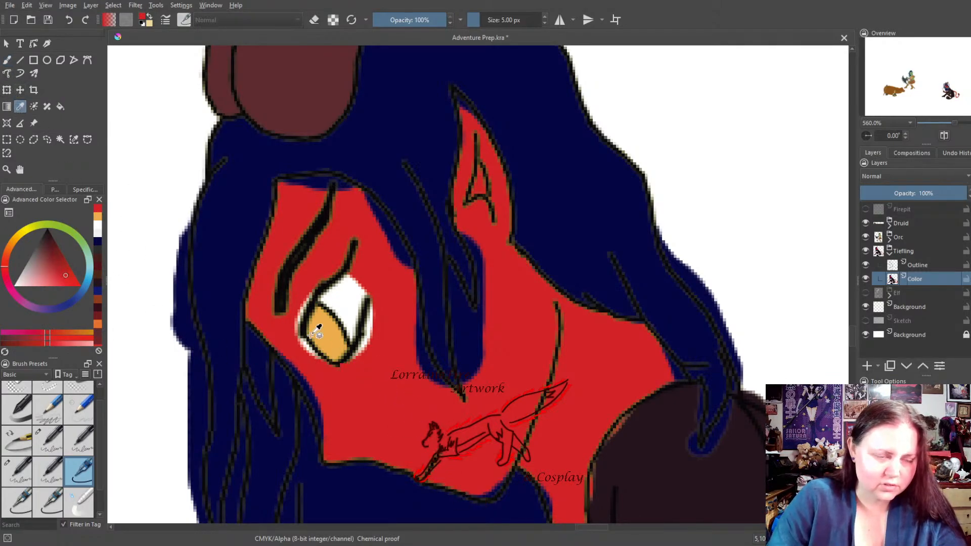
pyautogui.click(7, 59)
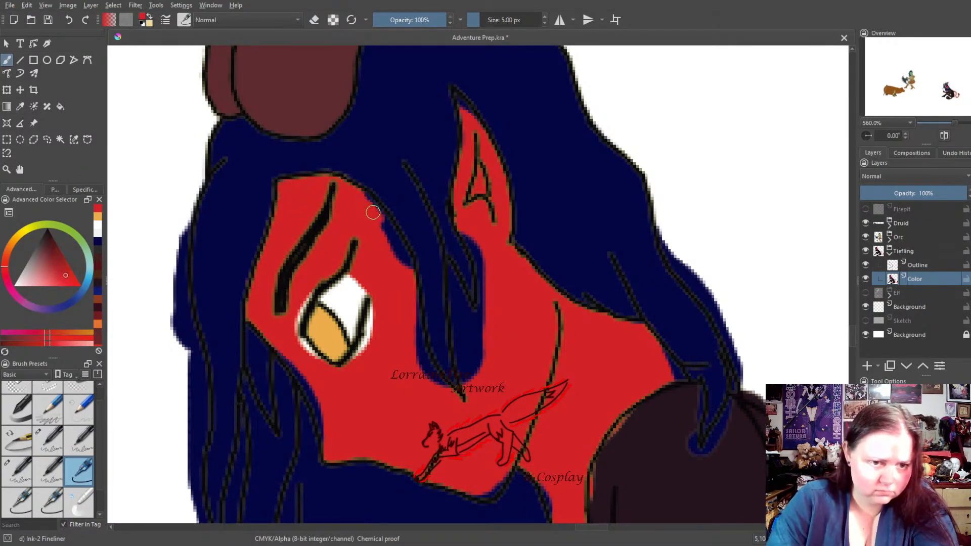
pyautogui.moveTo(367, 203); pyautogui.dragTo(392, 249)
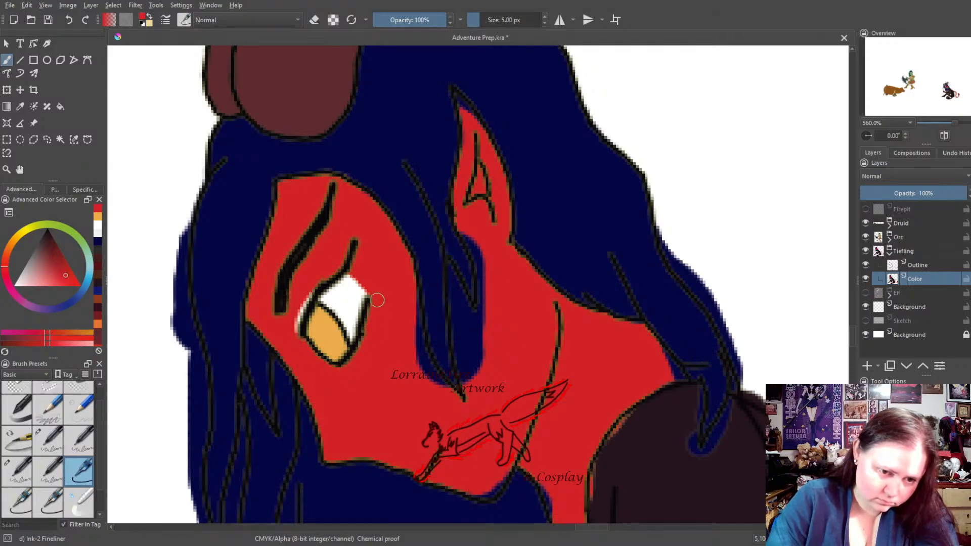
pyautogui.moveTo(288, 313)
pyautogui.mouseDown()
pyautogui.moveTo(301, 309)
pyautogui.moveTo(297, 317)
pyautogui.mouseUp()
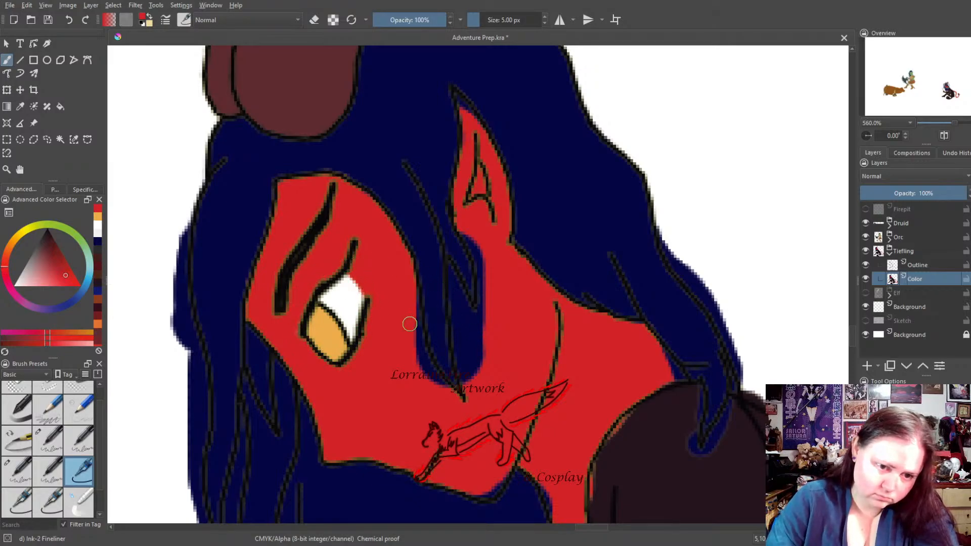
# Paint red over the blue overlap around the hair lock on the cheek, up to the ear and into the ear's tip
pyautogui.moveTo(410, 288)
pyautogui.mouseDown()
pyautogui.moveTo(433, 390)
pyautogui.moveTo(417, 331)
pyautogui.mouseUp()
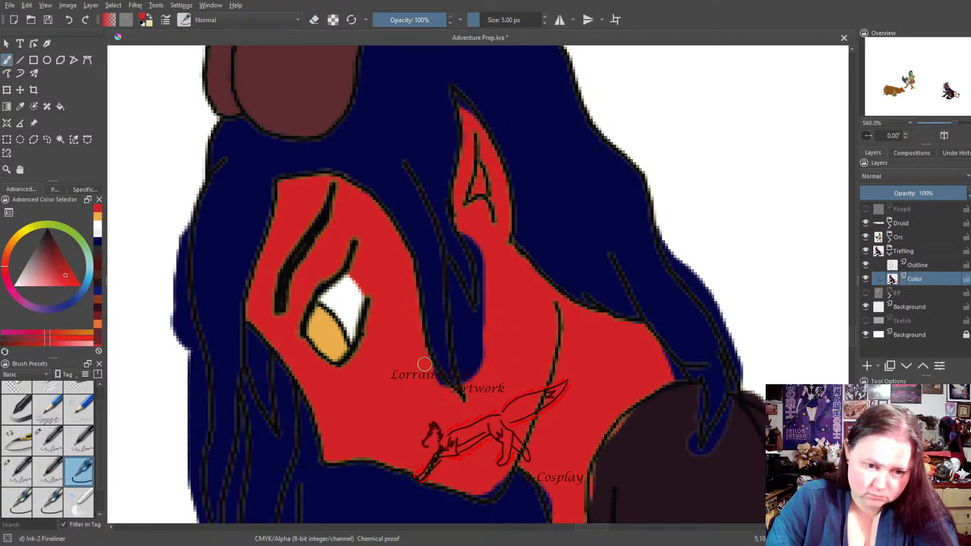
pyautogui.moveTo(483, 382)
pyautogui.mouseDown()
pyautogui.moveTo(449, 263)
pyautogui.moveTo(463, 369)
pyautogui.moveTo(475, 368)
pyautogui.moveTo(455, 293)
pyautogui.moveTo(476, 347)
pyautogui.moveTo(488, 293)
pyautogui.moveTo(481, 297)
pyautogui.moveTo(464, 229)
pyautogui.mouseUp()
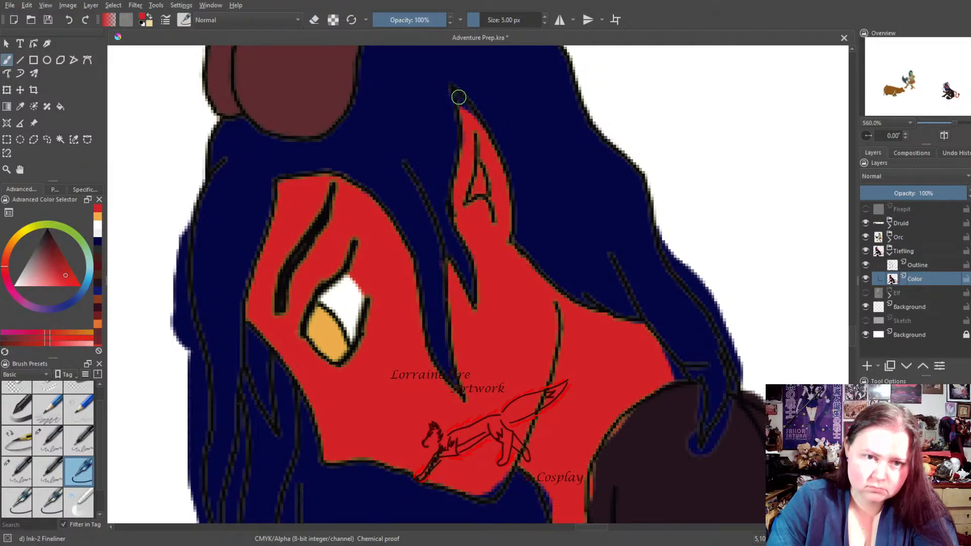
pyautogui.moveTo(458, 97); pyautogui.dragTo(480, 145)
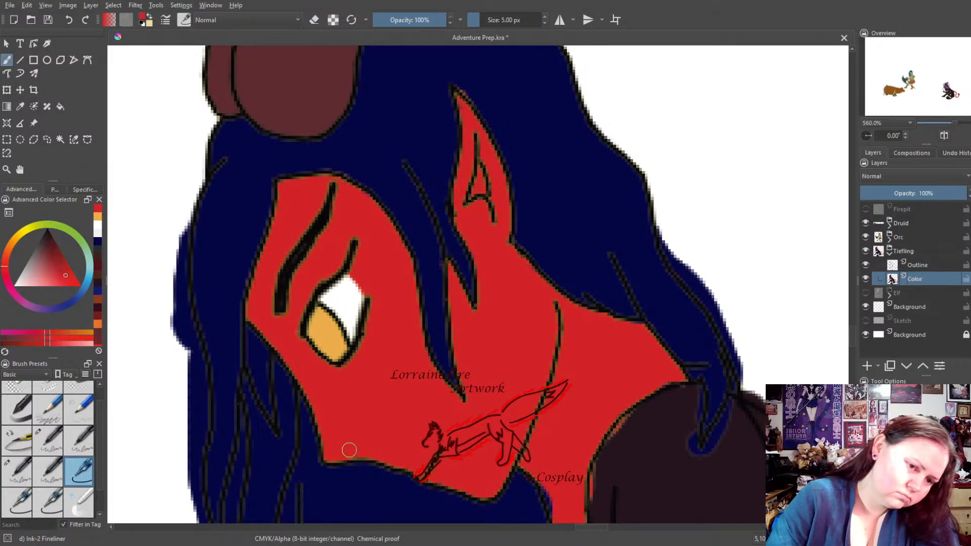
# On the Outline layer, touch up the eyebrow in black and add fine lash lines above the eye with Ink-1 Precision 03
pyautogui.press('d')
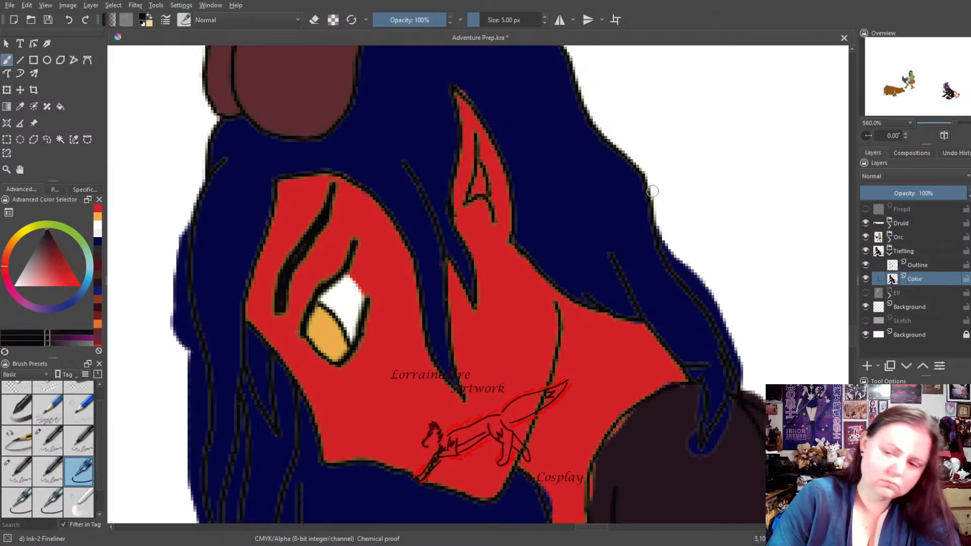
pyautogui.click(930, 265)
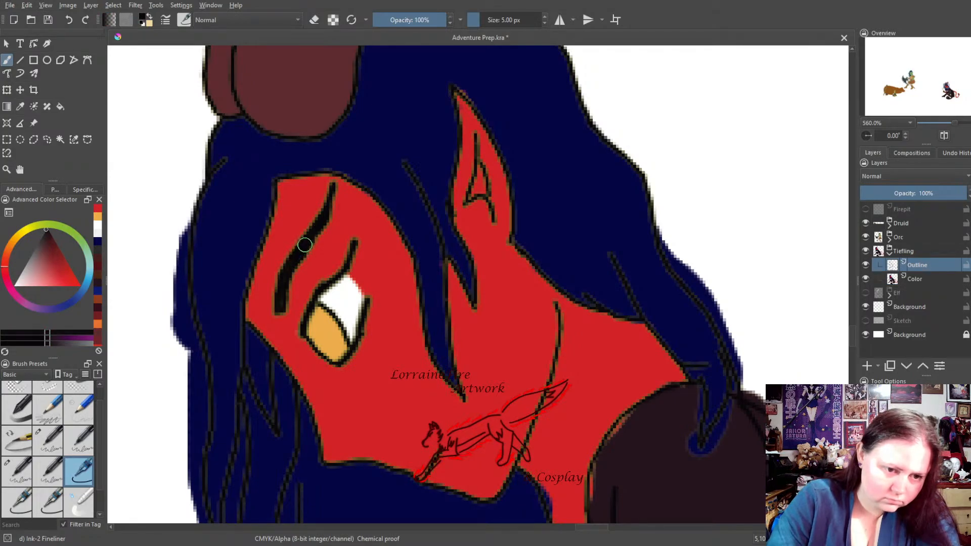
pyautogui.moveTo(305, 245); pyautogui.dragTo(282, 296)
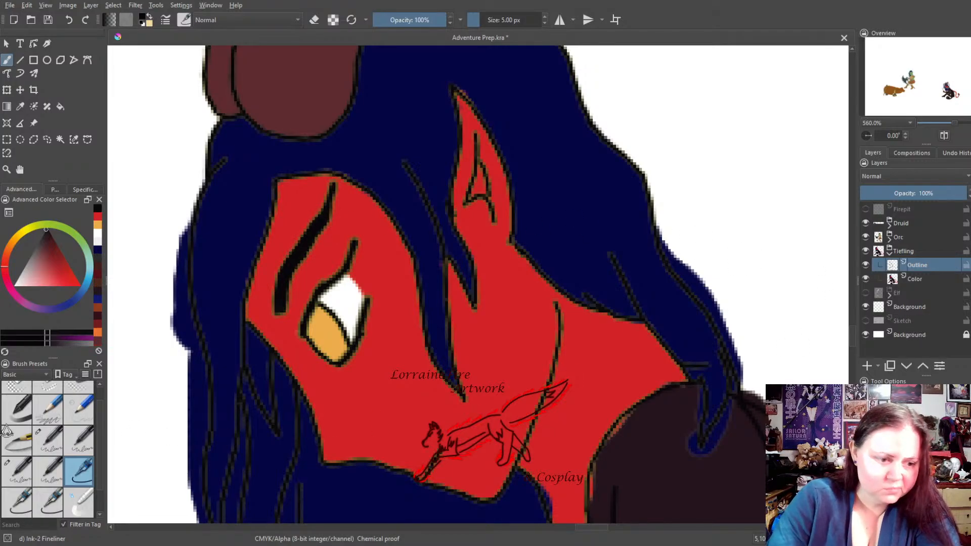
pyautogui.click(78, 438)
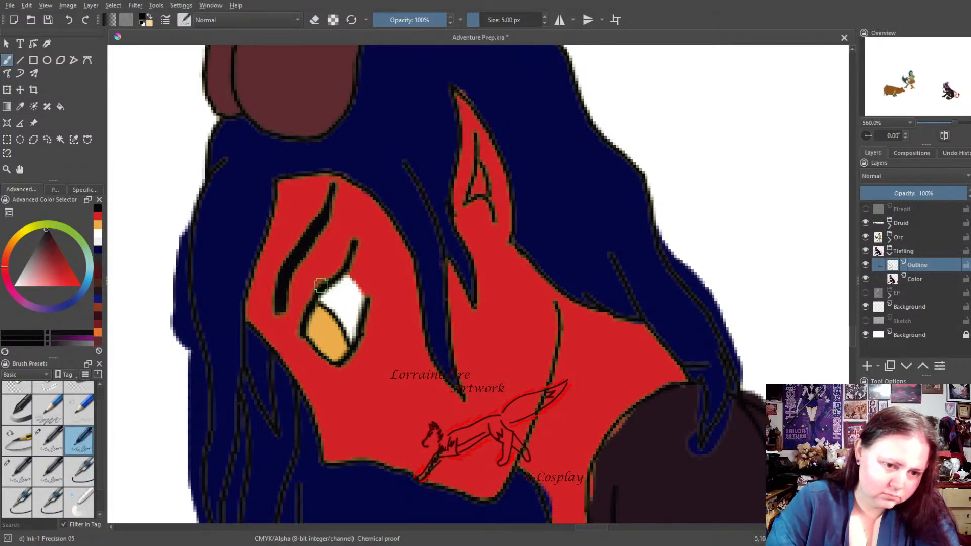
pyautogui.click(47, 440)
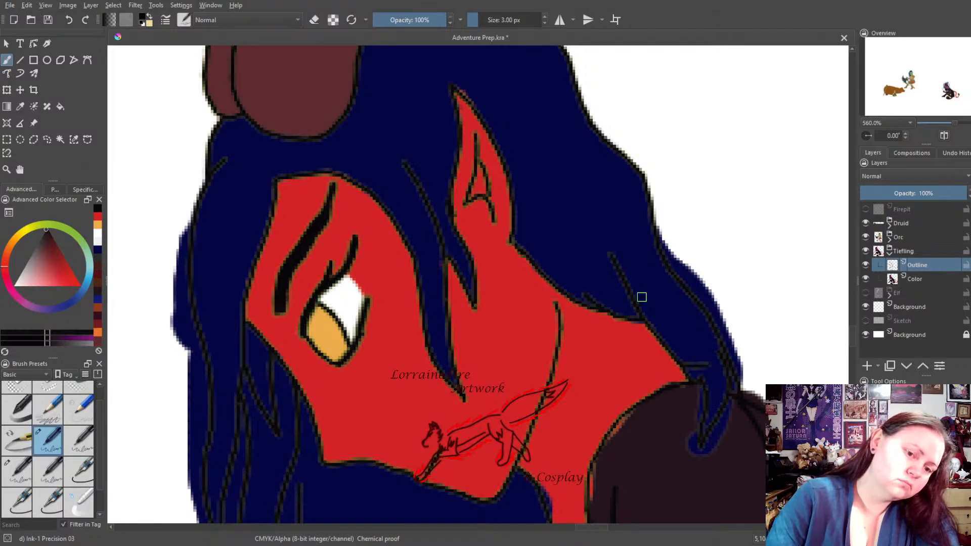
# On the Color layer, use Eraser Circle to erase the blue spilling outside the hair outline beside the face and behind the neck
pyautogui.press('pagedown')
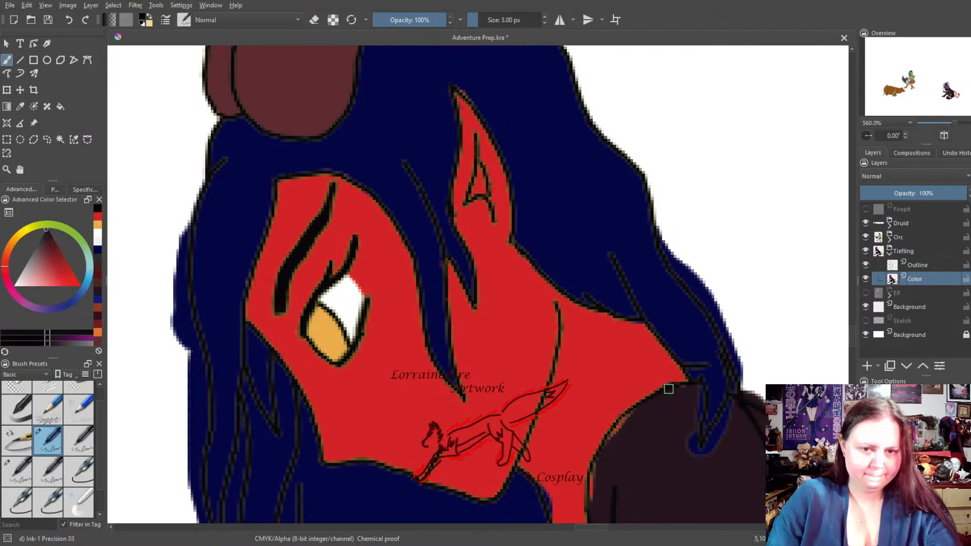
pyautogui.click(17, 389)
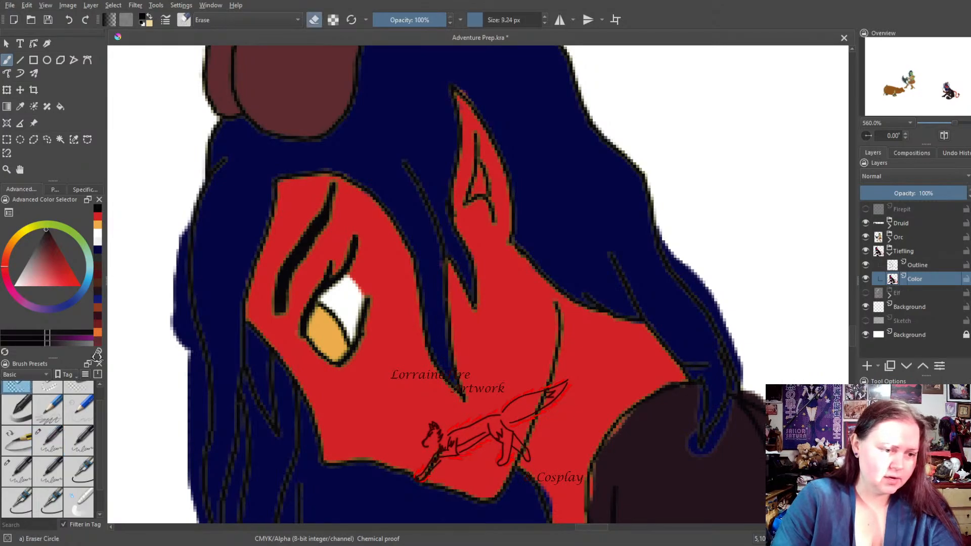
pyautogui.moveTo(162, 237)
pyautogui.mouseDown()
pyautogui.moveTo(194, 412)
pyautogui.moveTo(198, 375)
pyautogui.moveTo(191, 354)
pyautogui.moveTo(192, 451)
pyautogui.moveTo(192, 411)
pyautogui.moveTo(175, 493)
pyautogui.moveTo(183, 460)
pyautogui.moveTo(187, 484)
pyautogui.moveTo(198, 420)
pyautogui.moveTo(198, 518)
pyautogui.mouseUp()
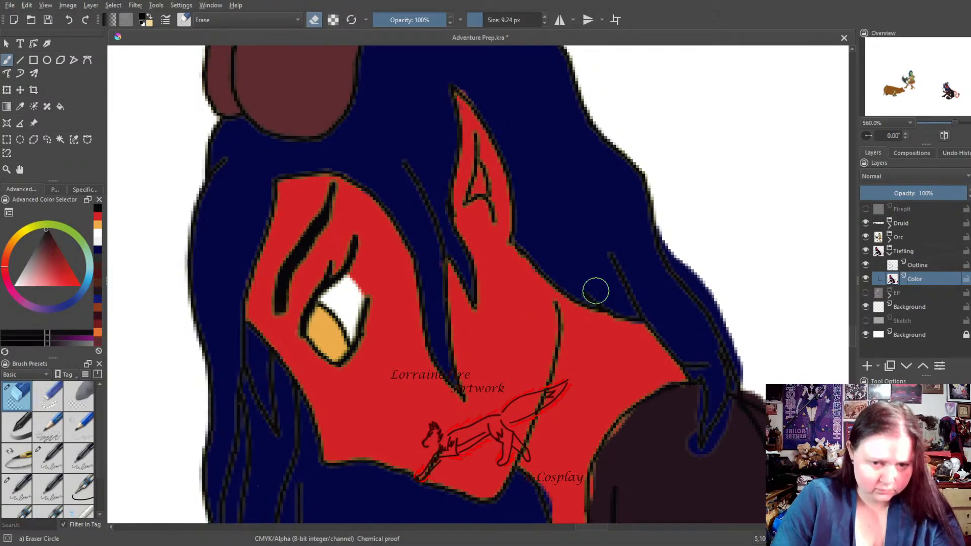
pyautogui.moveTo(669, 214)
pyautogui.mouseDown()
pyautogui.moveTo(683, 271)
pyautogui.moveTo(727, 313)
pyautogui.moveTo(714, 292)
pyautogui.moveTo(745, 383)
pyautogui.moveTo(771, 403)
pyautogui.mouseUp()
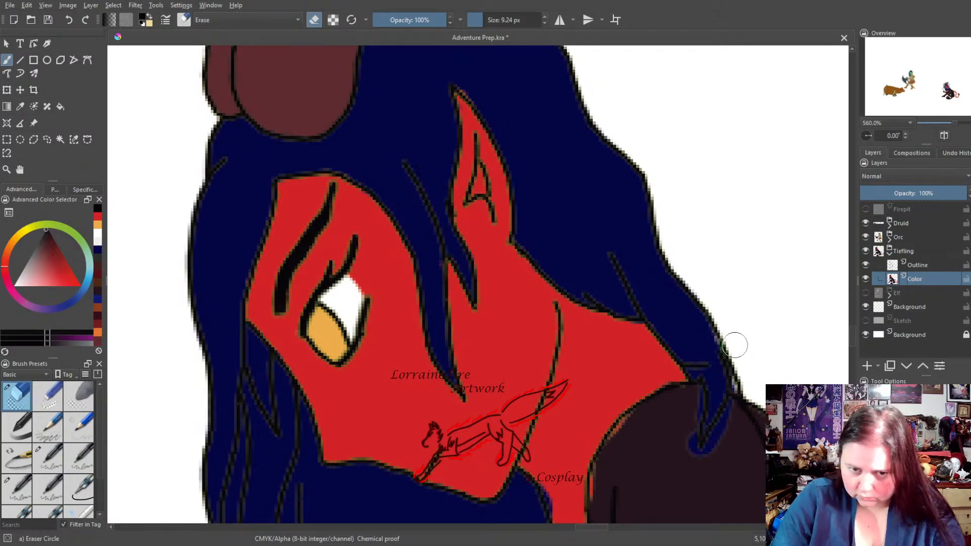
# Erase the blue spilling past the lower hair outline and in the wide openings between the strand tips
pyautogui.moveTo(649, 419)
pyautogui.mouseDown()
pyautogui.moveTo(535, 353)
pyautogui.moveTo(514, 234)
pyautogui.moveTo(495, 219)
pyautogui.moveTo(574, 229)
pyautogui.moveTo(562, 230)
pyautogui.mouseUp()
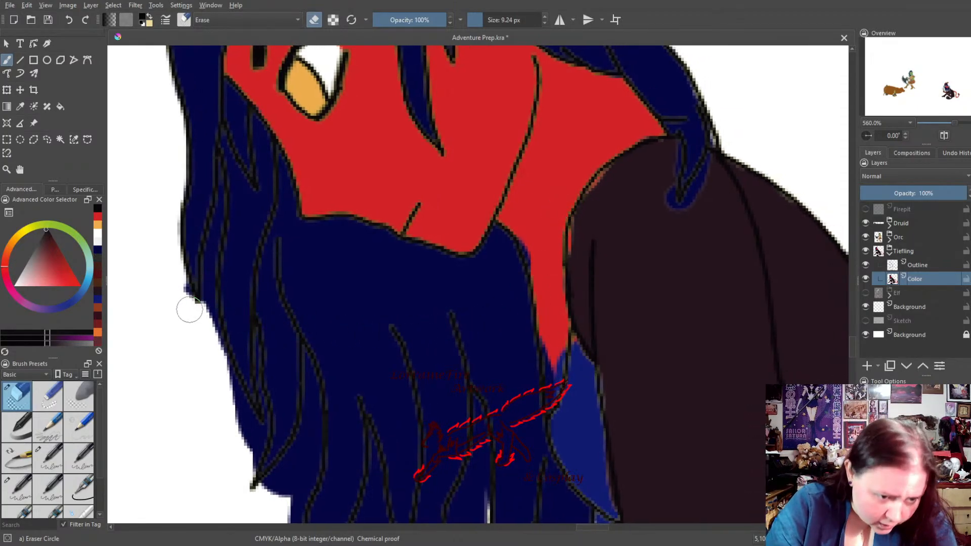
pyautogui.moveTo(200, 316); pyautogui.dragTo(253, 447)
pyautogui.moveTo(299, 514)
pyautogui.mouseDown()
pyautogui.moveTo(268, 495)
pyautogui.moveTo(307, 446)
pyautogui.moveTo(310, 401)
pyautogui.moveTo(302, 489)
pyautogui.moveTo(307, 443)
pyautogui.moveTo(310, 458)
pyautogui.moveTo(290, 513)
pyautogui.moveTo(295, 494)
pyautogui.moveTo(286, 504)
pyautogui.moveTo(305, 502)
pyautogui.mouseUp()
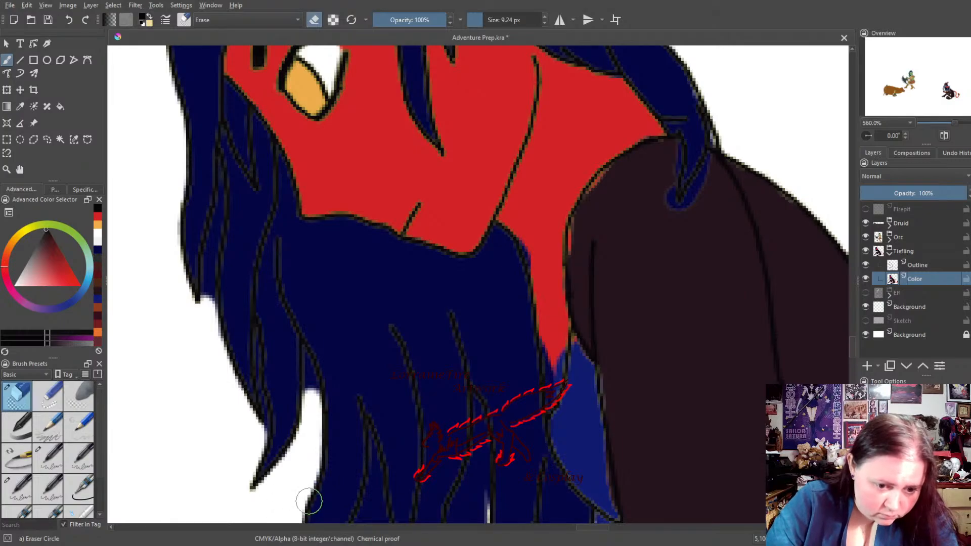
pyautogui.moveTo(381, 496); pyautogui.dragTo(368, 515)
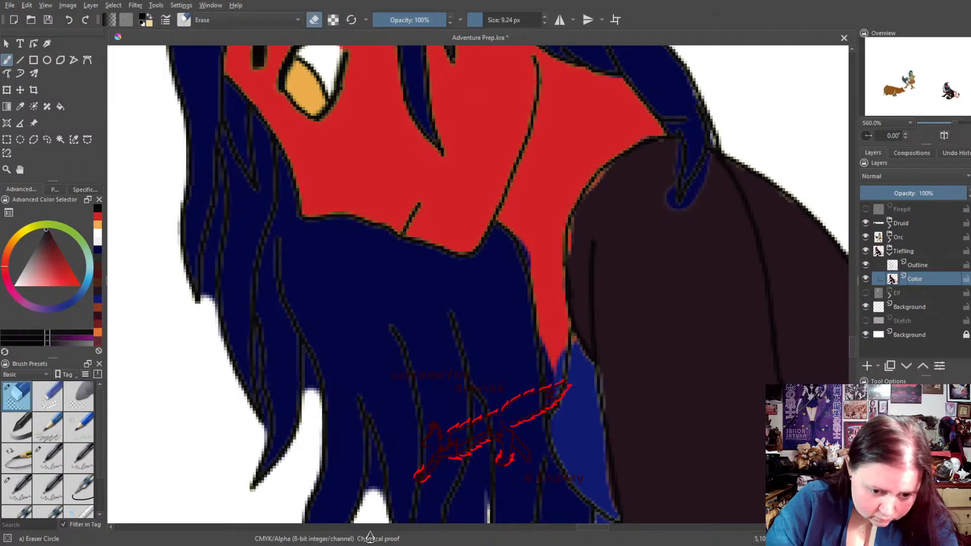
pyautogui.moveTo(479, 496)
pyautogui.mouseDown()
pyautogui.moveTo(455, 522)
pyautogui.moveTo(478, 520)
pyautogui.mouseUp()
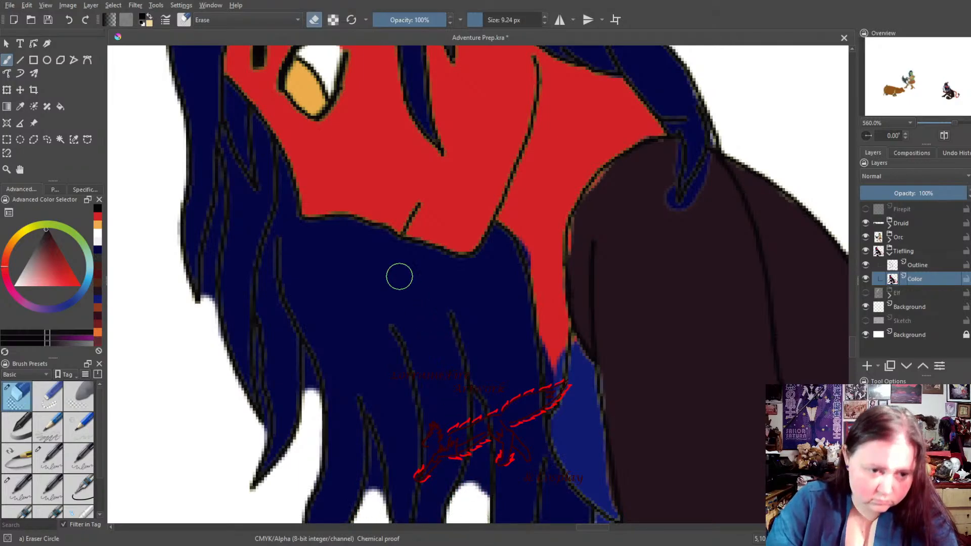
# Set Ink-1 Precision 03 to erase at 3 px and clear the blue from the narrow gap beside the outermost hair strand
pyautogui.click(17, 488)
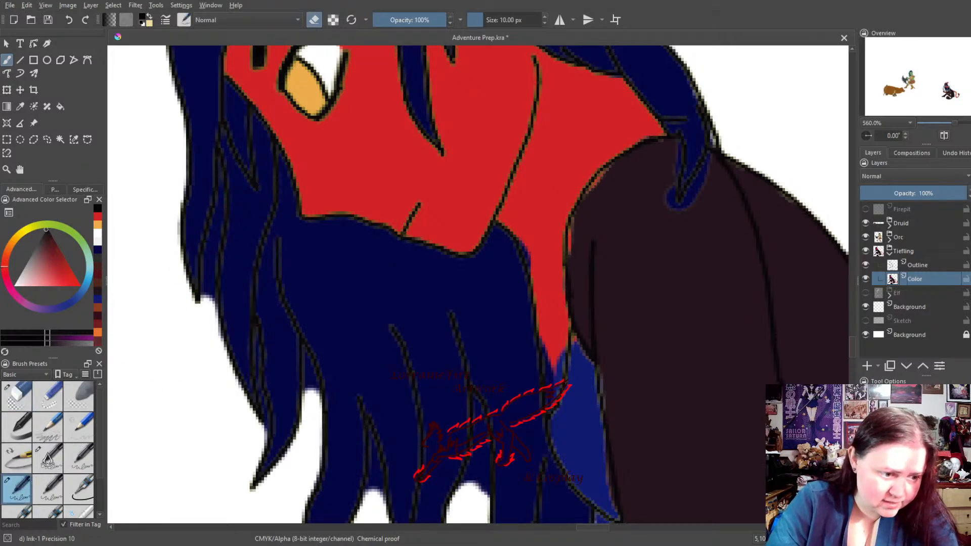
pyautogui.press('/')
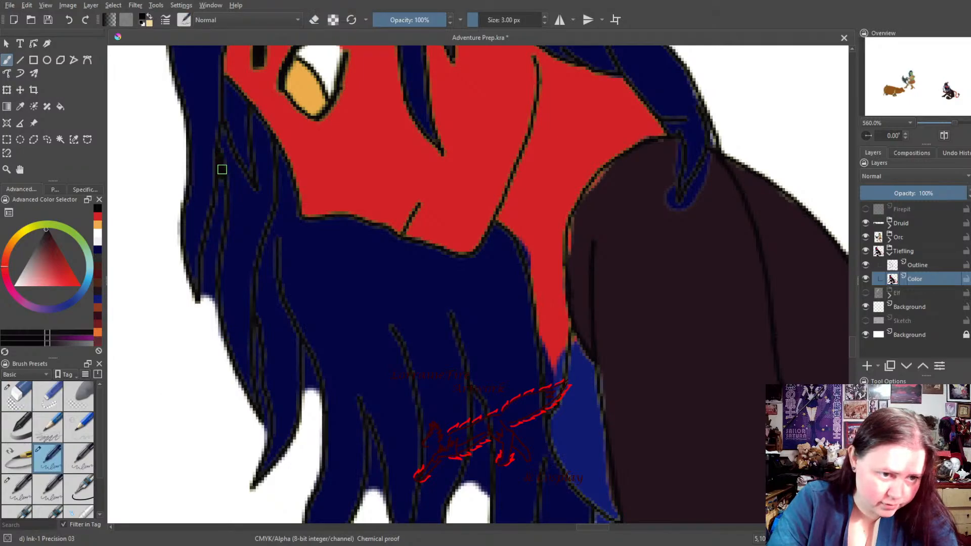
pyautogui.click(314, 20)
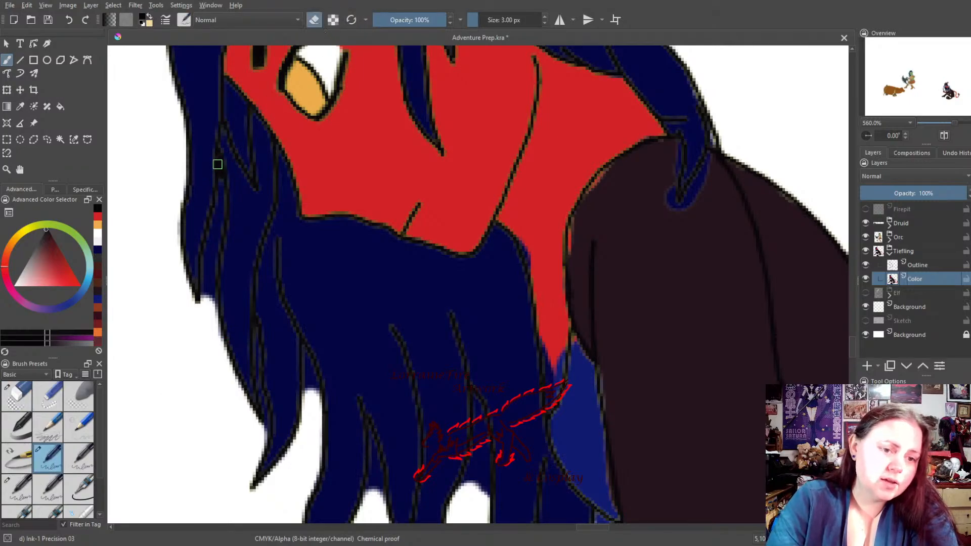
pyautogui.moveTo(217, 164)
pyautogui.mouseDown()
pyautogui.moveTo(203, 293)
pyautogui.moveTo(212, 234)
pyautogui.moveTo(206, 285)
pyautogui.mouseUp()
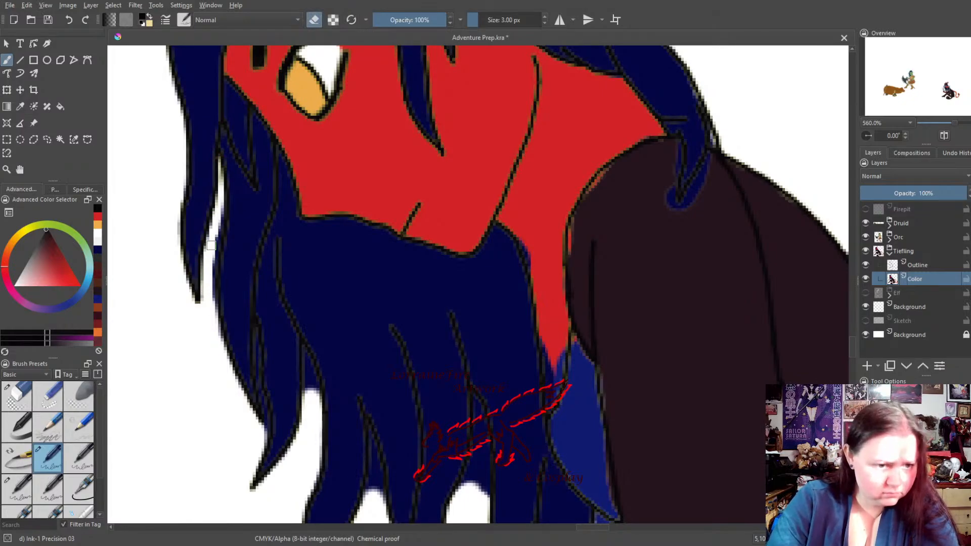
pyautogui.moveTo(211, 246); pyautogui.dragTo(218, 202)
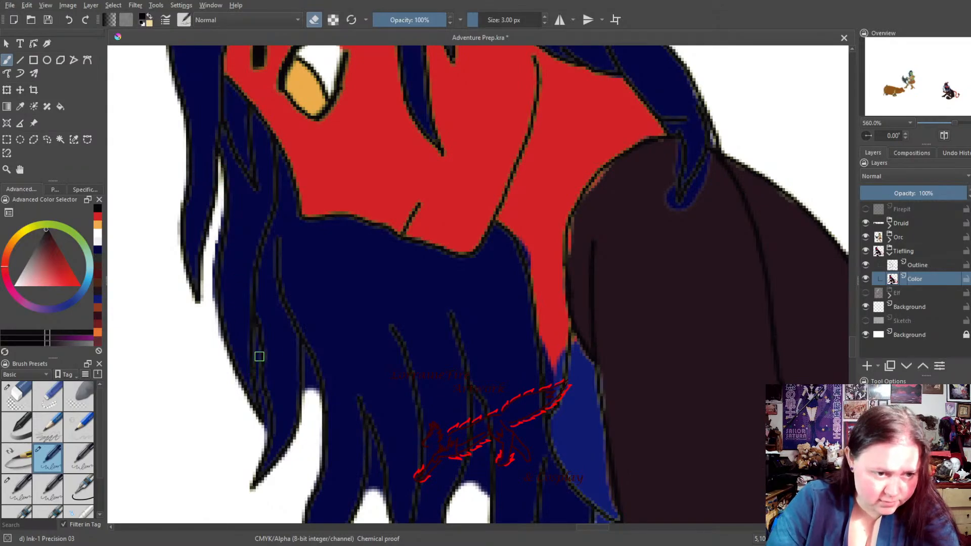
# Erase the remaining blue from the narrow gaps between the lower hair strands, up to where their outlines meet
pyautogui.moveTo(256, 332); pyautogui.dragTo(262, 394)
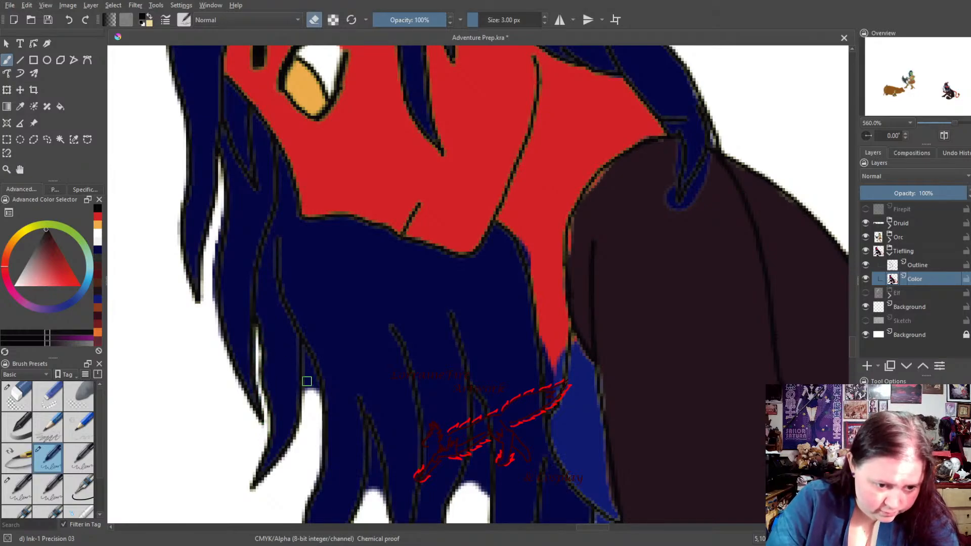
pyautogui.moveTo(307, 381)
pyautogui.mouseDown()
pyautogui.moveTo(303, 348)
pyautogui.moveTo(316, 403)
pyautogui.mouseUp()
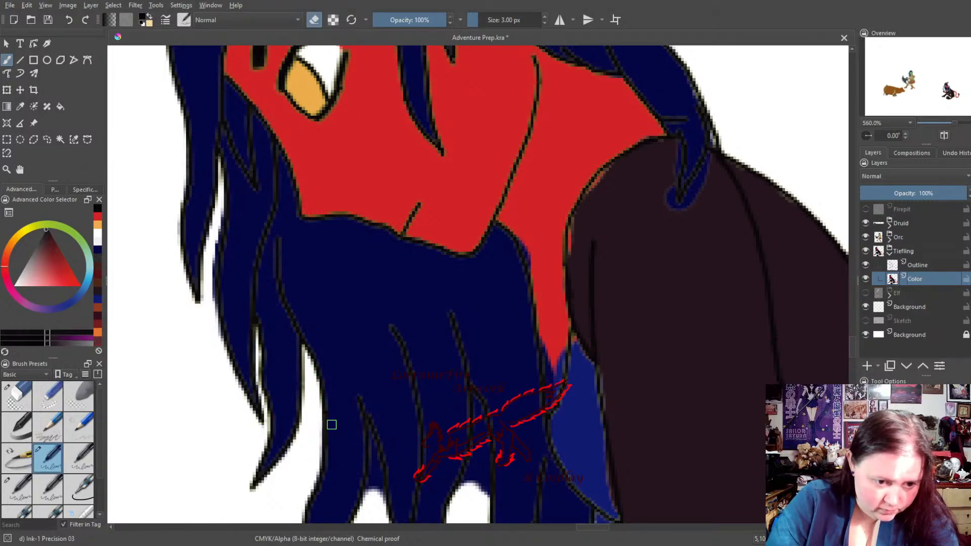
pyautogui.moveTo(317, 448); pyautogui.dragTo(317, 456)
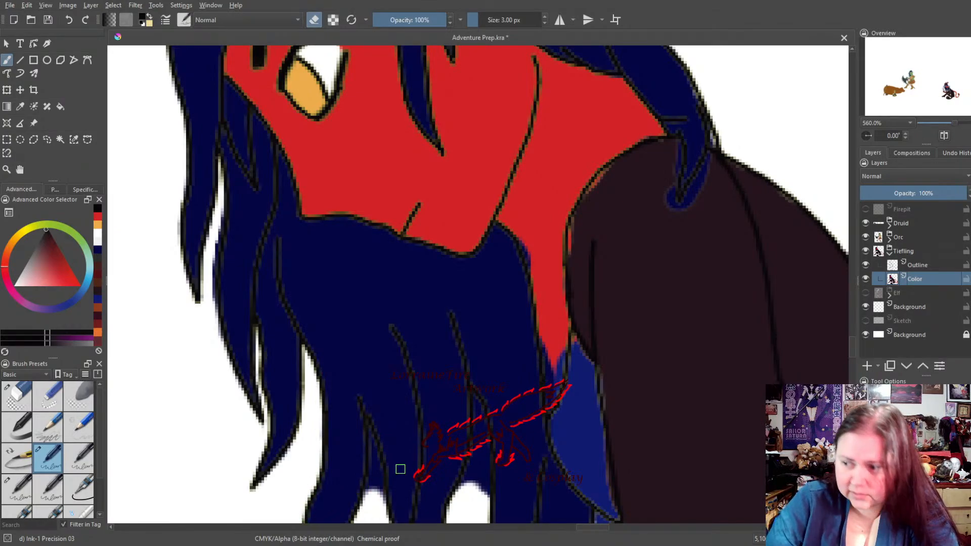
pyautogui.moveTo(370, 442)
pyautogui.mouseDown()
pyautogui.moveTo(369, 427)
pyautogui.moveTo(381, 497)
pyautogui.moveTo(381, 484)
pyautogui.moveTo(363, 506)
pyautogui.moveTo(372, 465)
pyautogui.mouseUp()
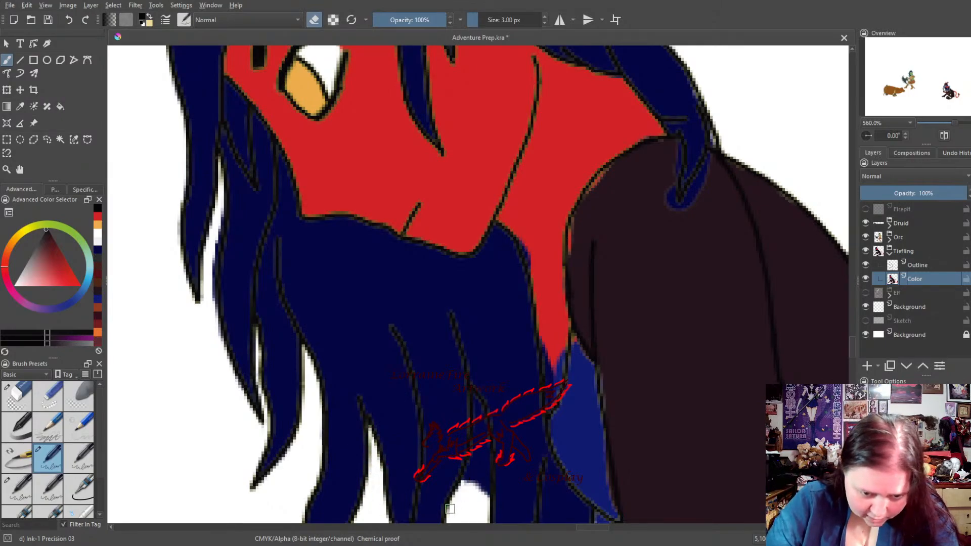
pyautogui.moveTo(450, 509)
pyautogui.mouseDown()
pyautogui.moveTo(473, 448)
pyautogui.moveTo(464, 487)
pyautogui.moveTo(479, 453)
pyautogui.moveTo(475, 396)
pyautogui.moveTo(479, 466)
pyautogui.moveTo(487, 454)
pyautogui.moveTo(480, 514)
pyautogui.moveTo(476, 488)
pyautogui.mouseUp()
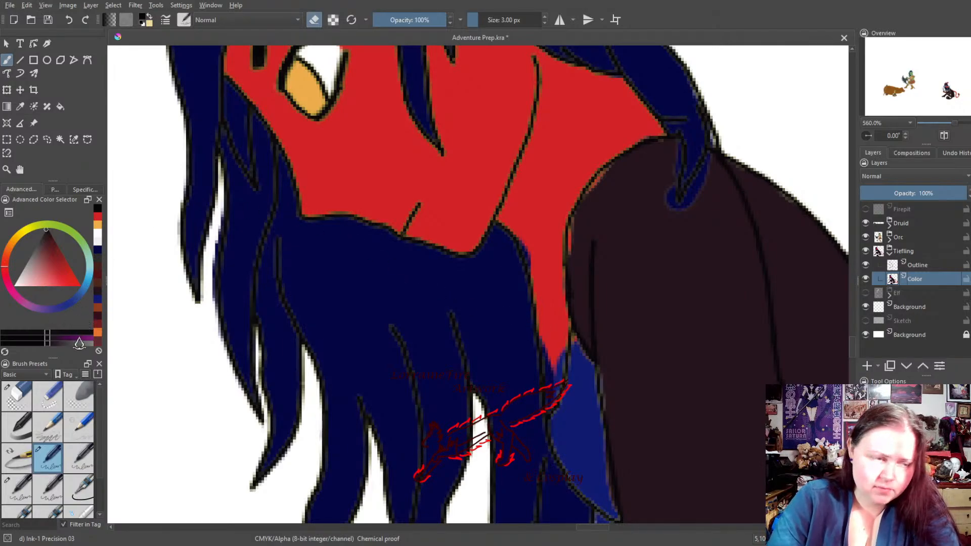
# Paint the neck in the skin's red up to the hair outline and down to its tip using the 5 px Ink-2 Fineliner
pyautogui.click(98, 218)
pyautogui.press('e')
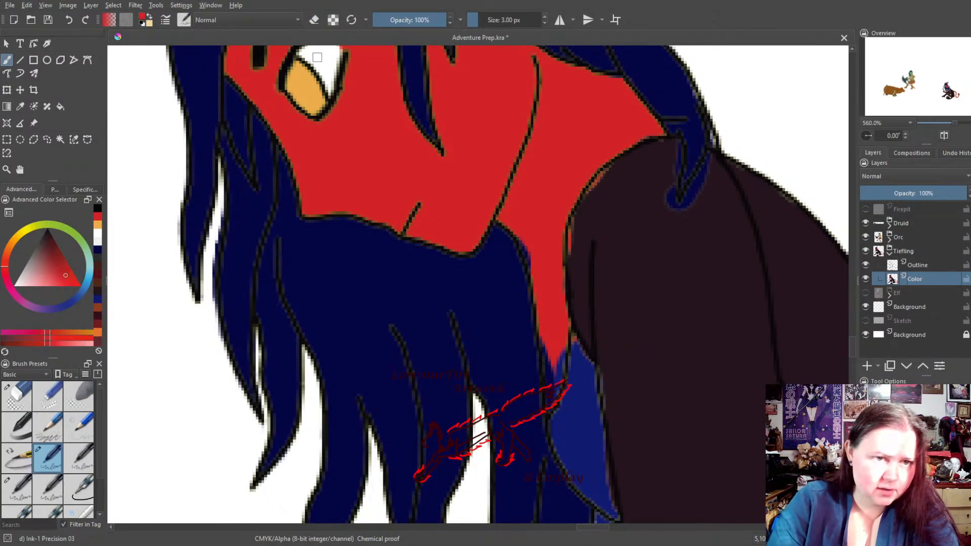
pyautogui.click(79, 491)
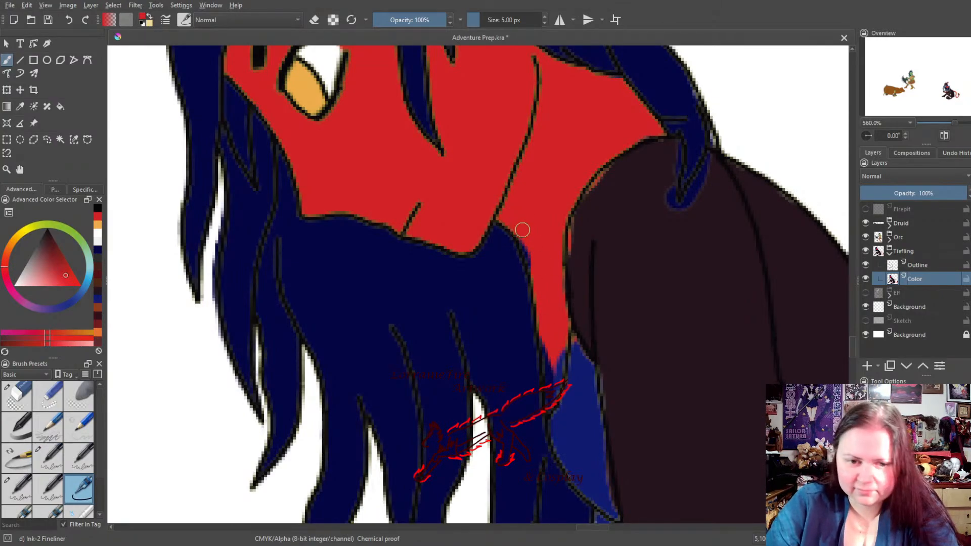
pyautogui.moveTo(522, 229)
pyautogui.mouseDown()
pyautogui.moveTo(546, 320)
pyautogui.moveTo(551, 399)
pyautogui.mouseUp()
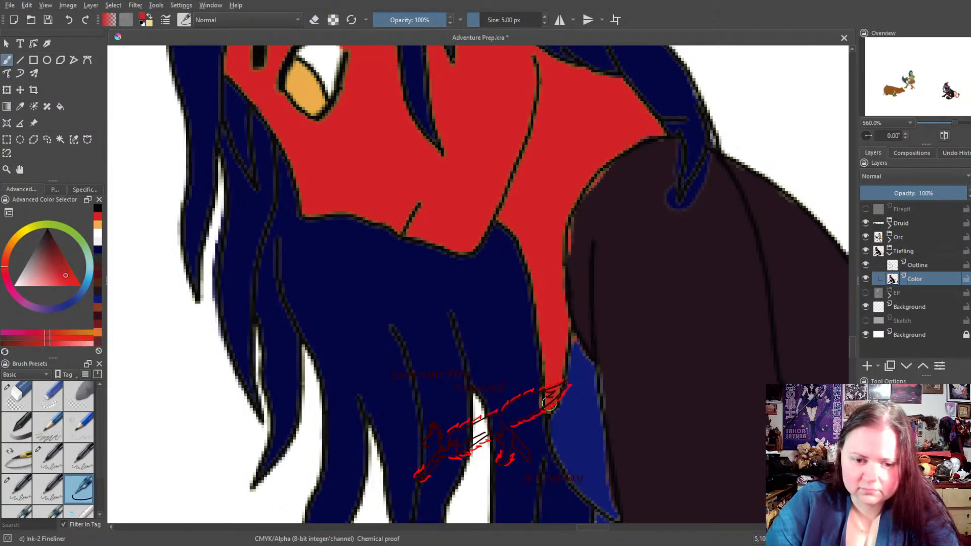
# Switch to the hair's dark blue and touch up the hair edge beside the lighter blue clothing below the neck
pyautogui.click(99, 221)
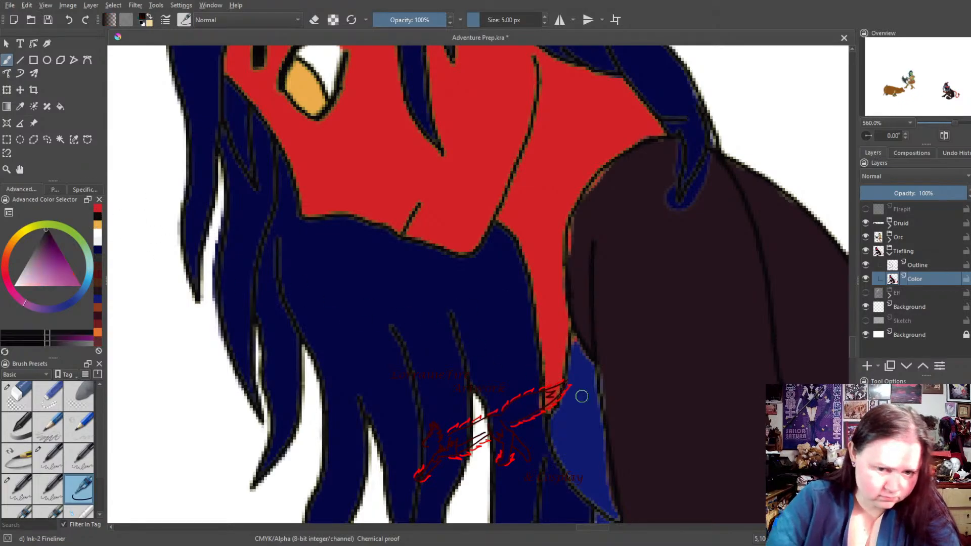
pyautogui.click(96, 256)
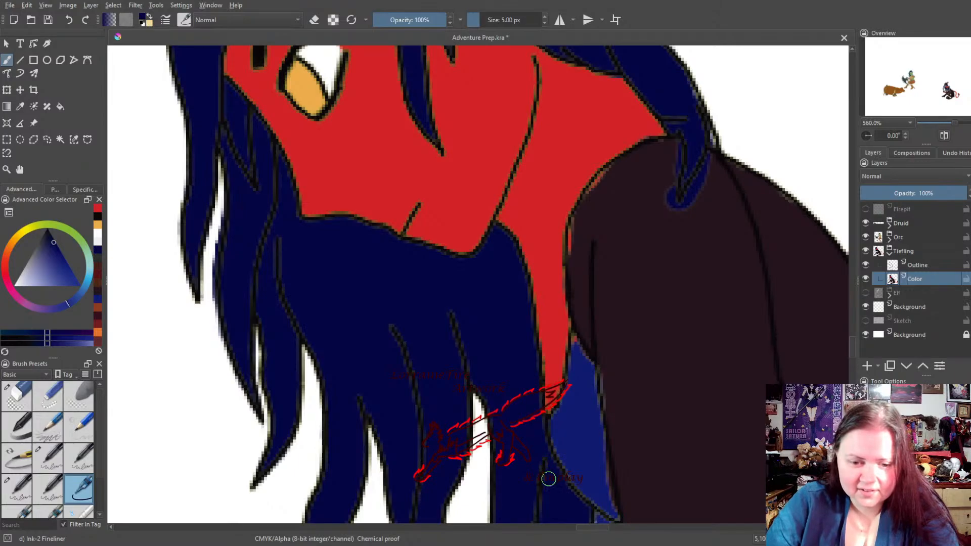
pyautogui.moveTo(552, 477); pyautogui.dragTo(565, 469)
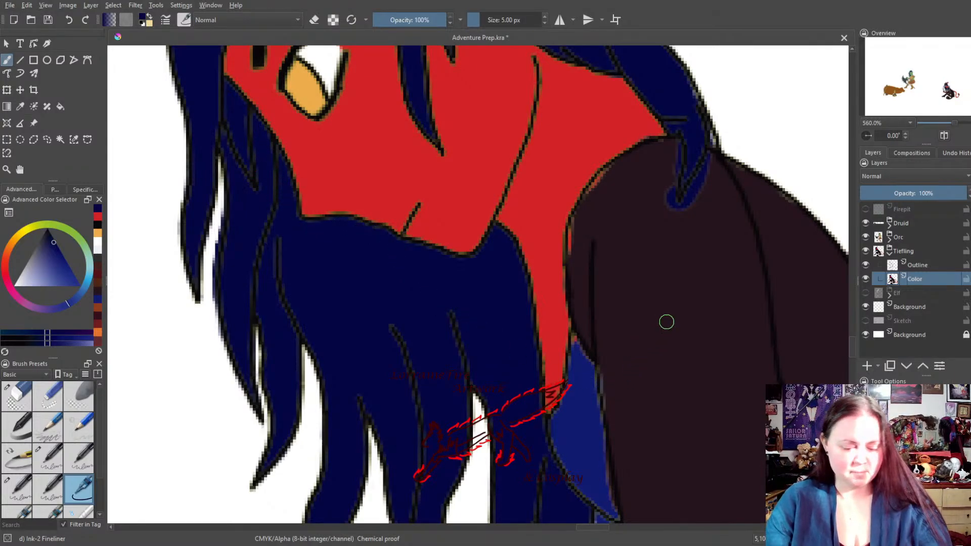
# Switch back to the skin's red and touch up the neck just beneath the hair outline behind the ear
pyautogui.moveTo(748, 320); pyautogui.dragTo(736, 248)
pyautogui.moveTo(784, 136); pyautogui.dragTo(601, 340)
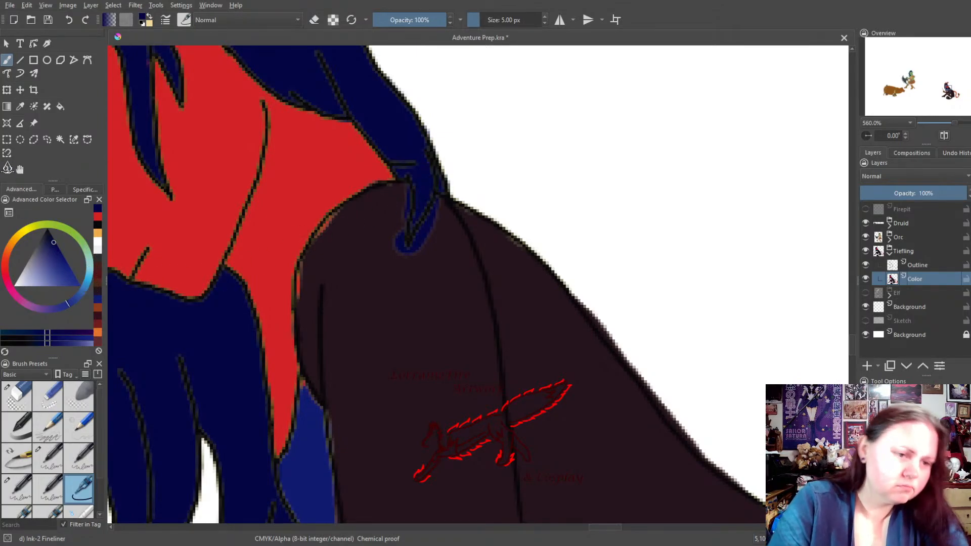
pyautogui.click(96, 221)
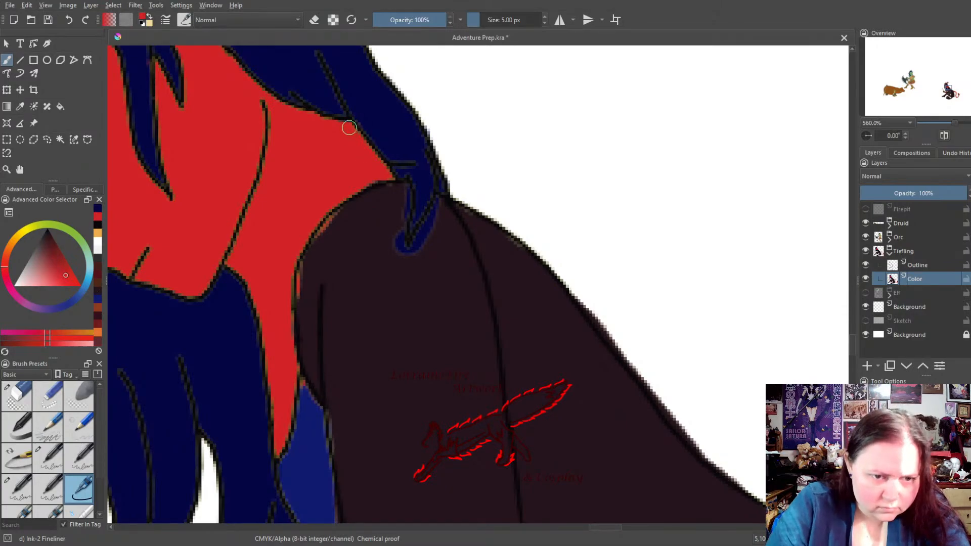
pyautogui.moveTo(334, 126); pyautogui.dragTo(344, 127)
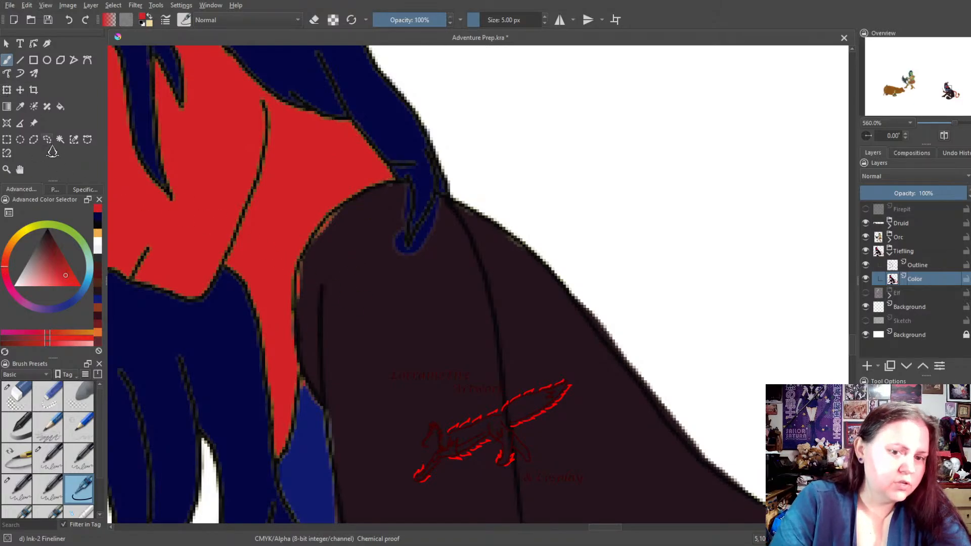
# Sample the cloak's dark color and paint over the blue around the hair tip and the red fringe along the cloak's neck edge
pyautogui.click(21, 106)
pyautogui.click(455, 379)
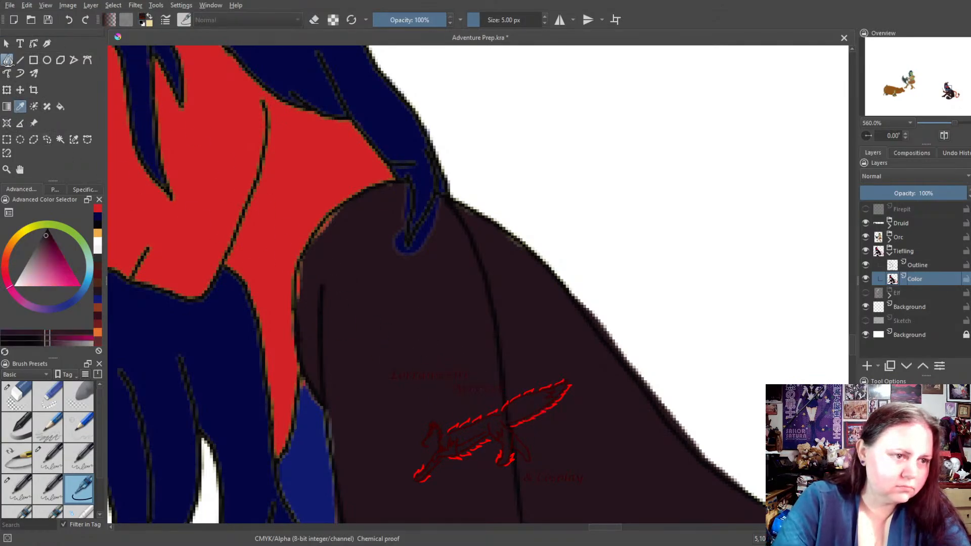
pyautogui.click(7, 60)
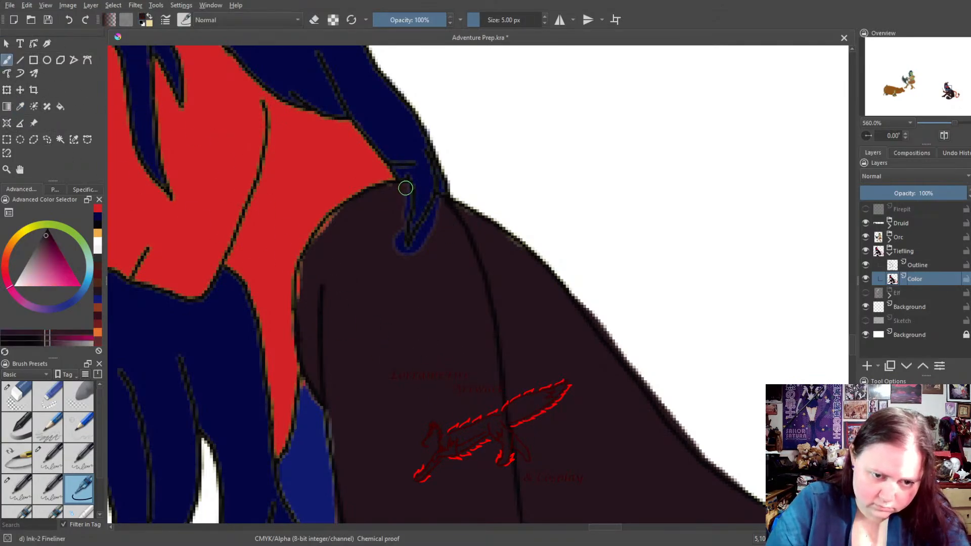
pyautogui.moveTo(406, 196)
pyautogui.mouseDown()
pyautogui.moveTo(396, 258)
pyautogui.moveTo(399, 227)
pyautogui.moveTo(406, 262)
pyautogui.mouseUp()
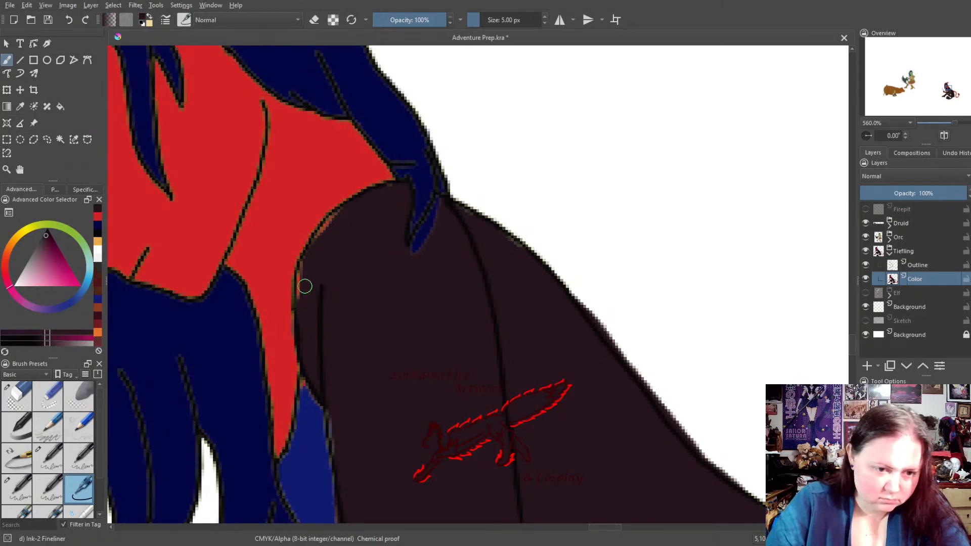
pyautogui.moveTo(305, 286)
pyautogui.mouseDown()
pyautogui.moveTo(328, 225)
pyautogui.moveTo(357, 203)
pyautogui.mouseUp()
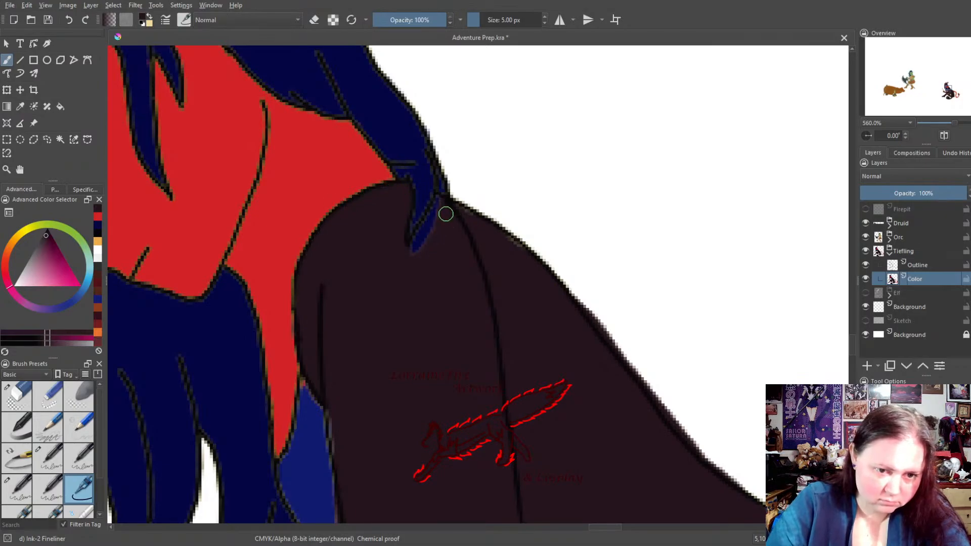
pyautogui.moveTo(438, 206)
pyautogui.mouseDown()
pyautogui.moveTo(418, 232)
pyautogui.moveTo(426, 229)
pyautogui.mouseUp()
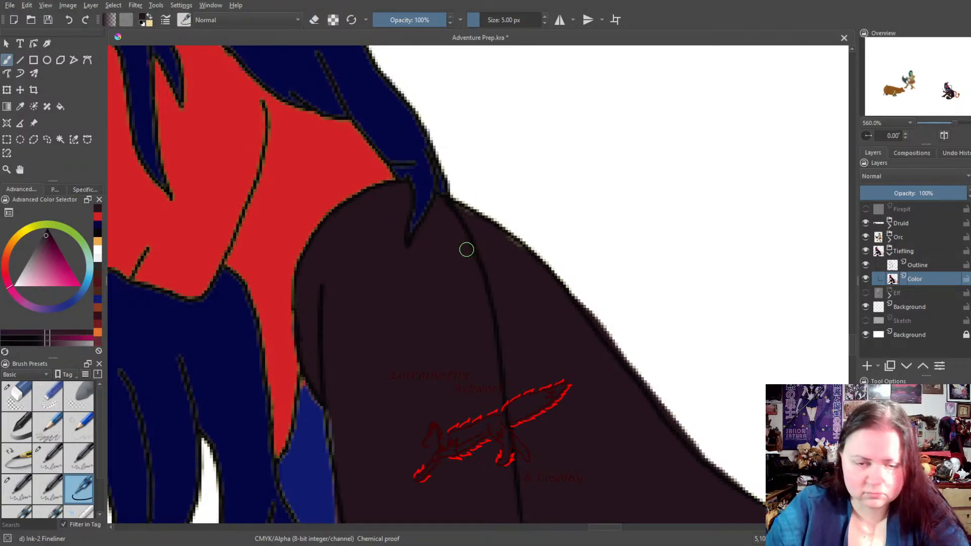
# Fill the cloak's dark color up to its outline along the back of the shoulder
pyautogui.moveTo(457, 219); pyautogui.dragTo(469, 218)
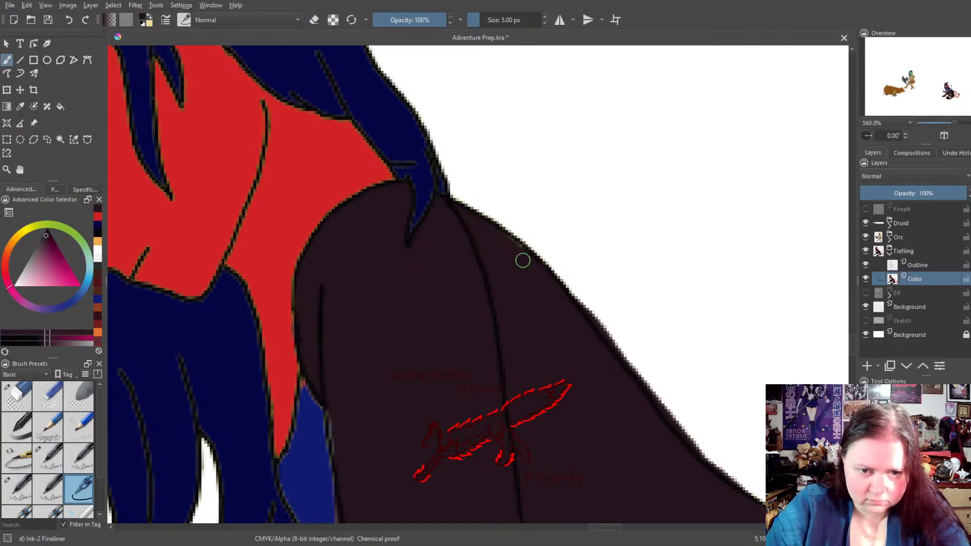
pyautogui.moveTo(523, 261); pyautogui.dragTo(506, 238)
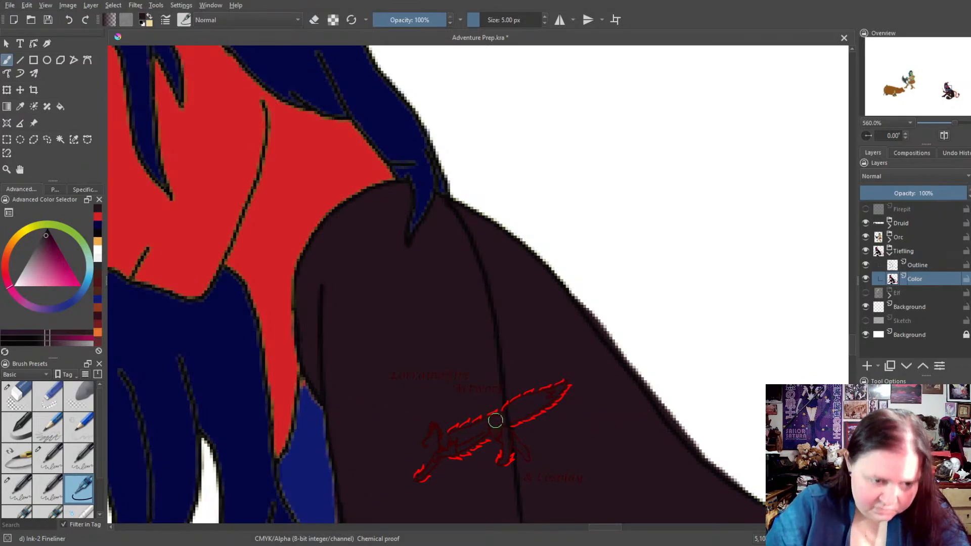
pyautogui.moveTo(604, 452); pyautogui.dragTo(476, 262)
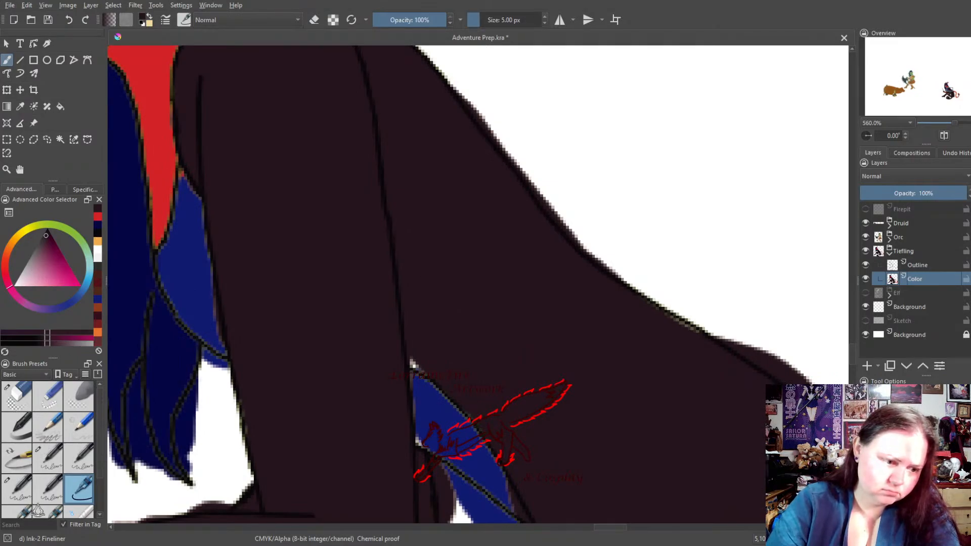
# Erase with Eraser Circle the cloak color outside its back outline and the blue spill between the hair and the cloak's front edge
pyautogui.click(11, 398)
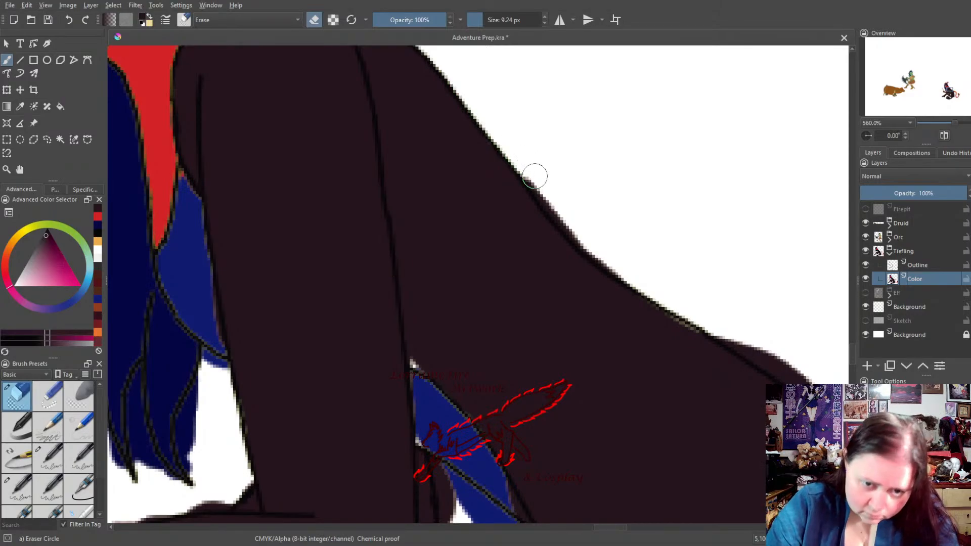
pyautogui.moveTo(566, 215)
pyautogui.mouseDown()
pyautogui.moveTo(550, 194)
pyautogui.moveTo(617, 265)
pyautogui.moveTo(706, 308)
pyautogui.moveTo(809, 384)
pyautogui.mouseUp()
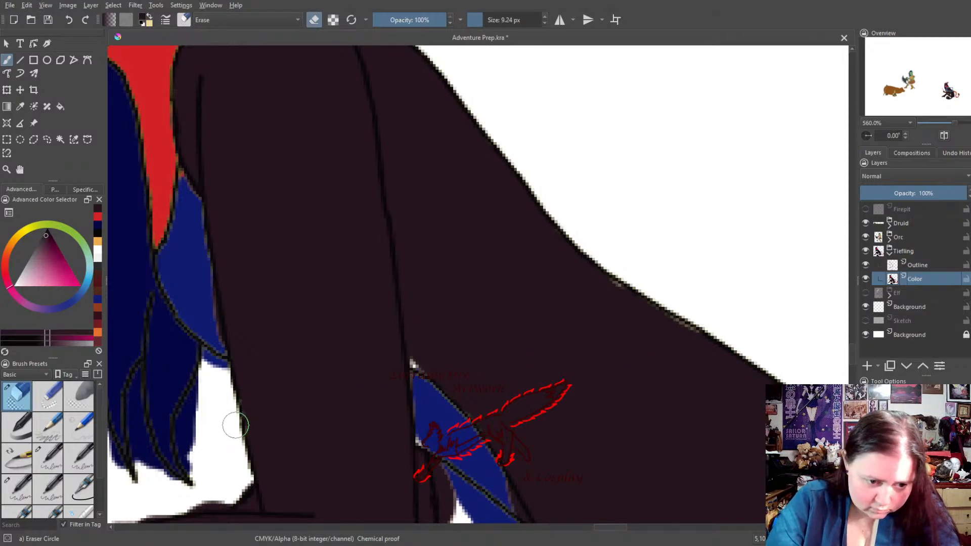
pyautogui.moveTo(212, 373)
pyautogui.mouseDown()
pyautogui.moveTo(185, 430)
pyautogui.moveTo(201, 478)
pyautogui.moveTo(179, 440)
pyautogui.moveTo(187, 423)
pyautogui.moveTo(193, 454)
pyautogui.moveTo(225, 462)
pyautogui.moveTo(242, 484)
pyautogui.moveTo(231, 478)
pyautogui.moveTo(213, 500)
pyautogui.moveTo(190, 499)
pyautogui.moveTo(246, 446)
pyautogui.mouseUp()
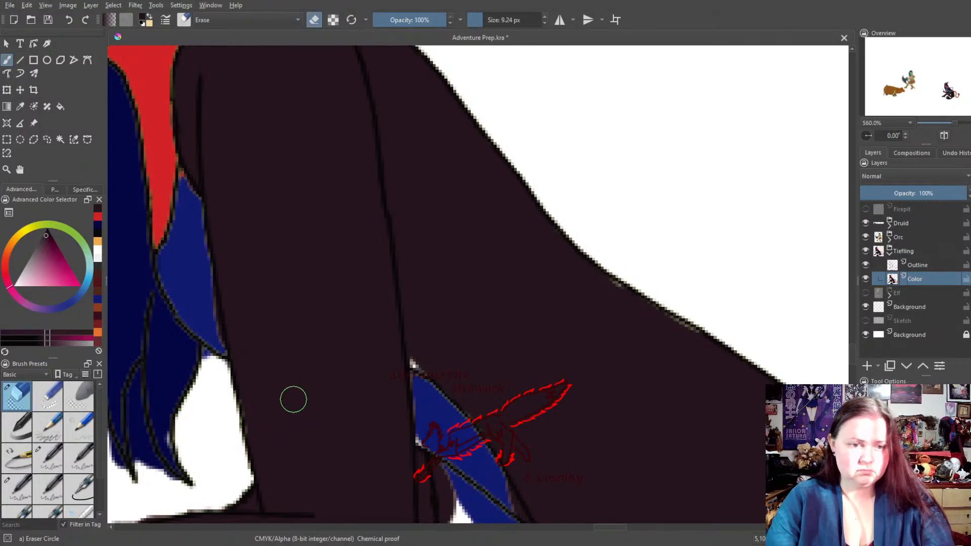
# Erase the dark blue spilling outside the outlines between and around the lower hair tips
pyautogui.moveTo(293, 399)
pyautogui.mouseDown()
pyautogui.moveTo(397, 371)
pyautogui.moveTo(559, 273)
pyautogui.moveTo(472, 304)
pyautogui.moveTo(445, 299)
pyautogui.mouseUp()
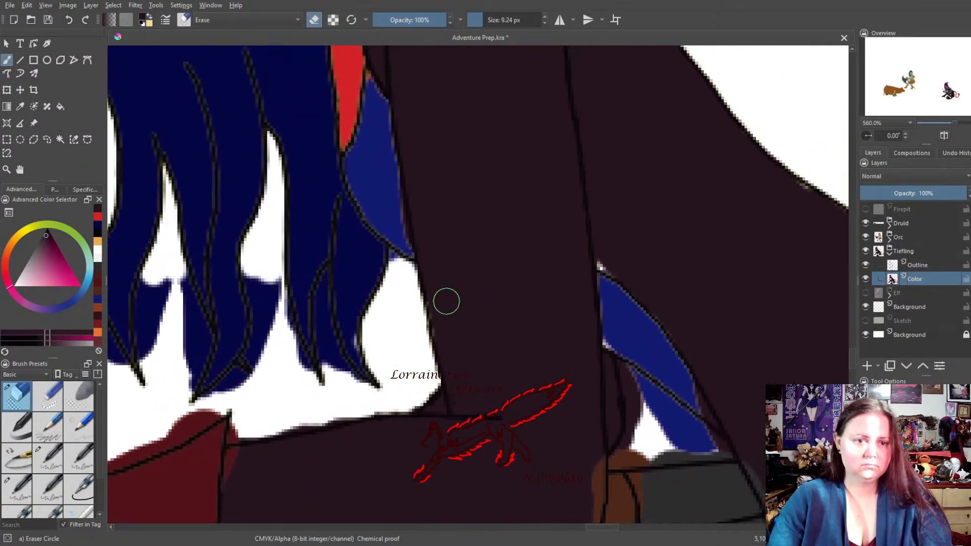
pyautogui.moveTo(254, 275)
pyautogui.mouseDown()
pyautogui.moveTo(269, 321)
pyautogui.moveTo(256, 287)
pyautogui.moveTo(256, 357)
pyautogui.moveTo(261, 364)
pyautogui.moveTo(268, 273)
pyautogui.moveTo(275, 320)
pyautogui.moveTo(275, 292)
pyautogui.moveTo(302, 379)
pyautogui.moveTo(232, 402)
pyautogui.moveTo(235, 385)
pyautogui.moveTo(245, 386)
pyautogui.moveTo(200, 418)
pyautogui.moveTo(179, 412)
pyautogui.moveTo(213, 407)
pyautogui.moveTo(154, 428)
pyautogui.mouseUp()
pyautogui.moveTo(163, 303)
pyautogui.mouseDown()
pyautogui.moveTo(172, 269)
pyautogui.moveTo(194, 331)
pyautogui.mouseUp()
pyautogui.moveTo(192, 317)
pyautogui.mouseDown()
pyautogui.moveTo(183, 378)
pyautogui.moveTo(197, 346)
pyautogui.moveTo(181, 385)
pyautogui.moveTo(197, 340)
pyautogui.moveTo(197, 349)
pyautogui.moveTo(190, 314)
pyautogui.moveTo(202, 332)
pyautogui.moveTo(147, 281)
pyautogui.moveTo(147, 350)
pyautogui.moveTo(162, 293)
pyautogui.mouseUp()
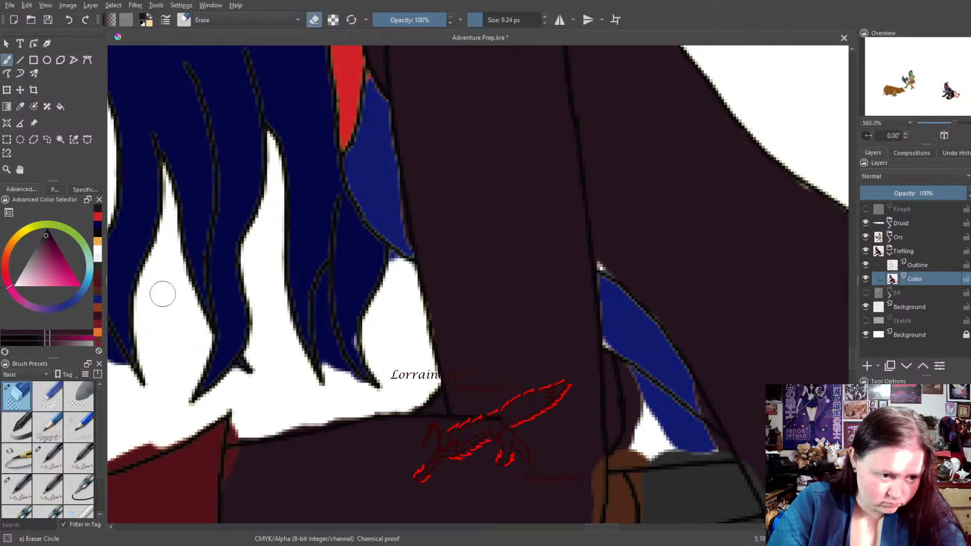
pyautogui.moveTo(327, 351); pyautogui.dragTo(367, 387)
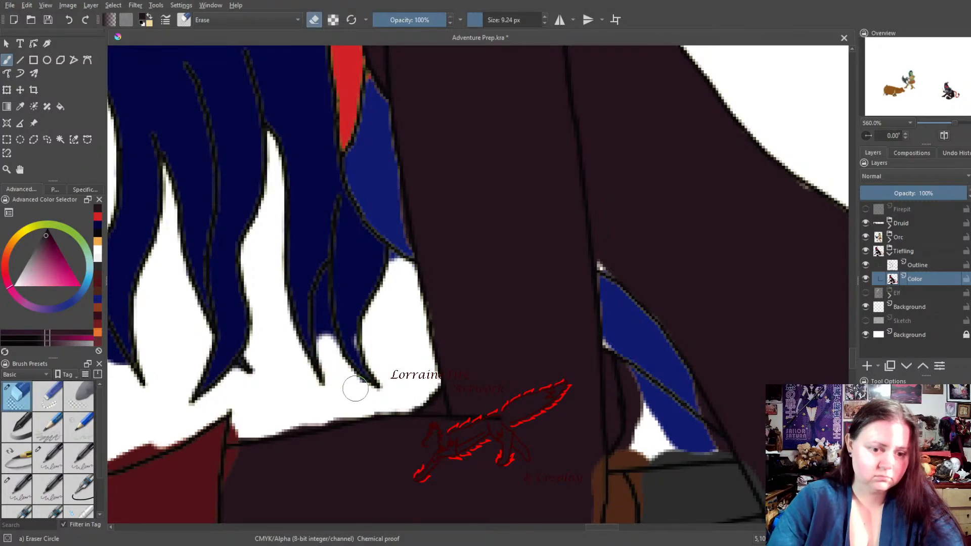
pyautogui.moveTo(325, 314); pyautogui.dragTo(395, 294)
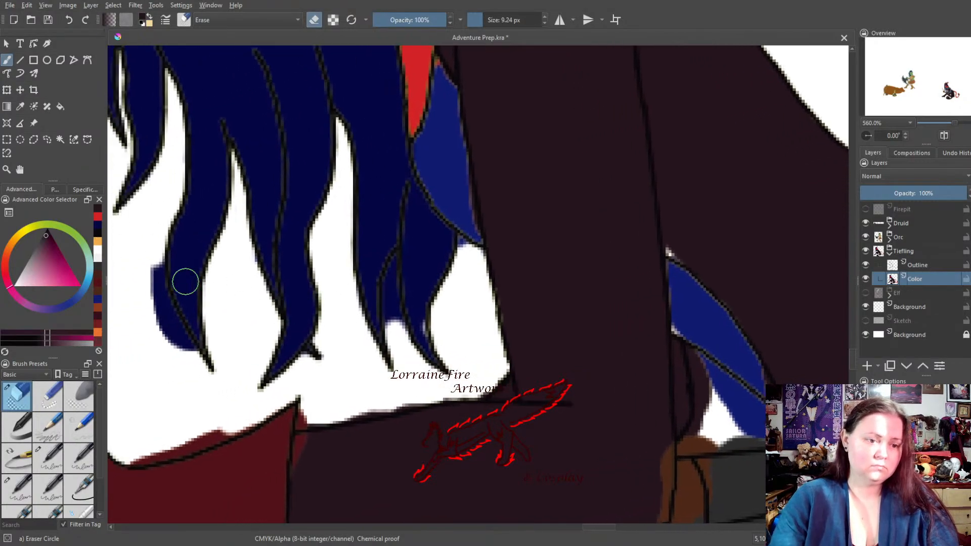
pyautogui.moveTo(152, 272)
pyautogui.mouseDown()
pyautogui.moveTo(160, 314)
pyautogui.moveTo(155, 262)
pyautogui.moveTo(197, 375)
pyautogui.mouseUp()
# Erase the color above the dark red and cloak outlines below the hair, and clear the triangular gap beneath the blue clothing
pyautogui.moveTo(442, 340); pyautogui.dragTo(377, 355)
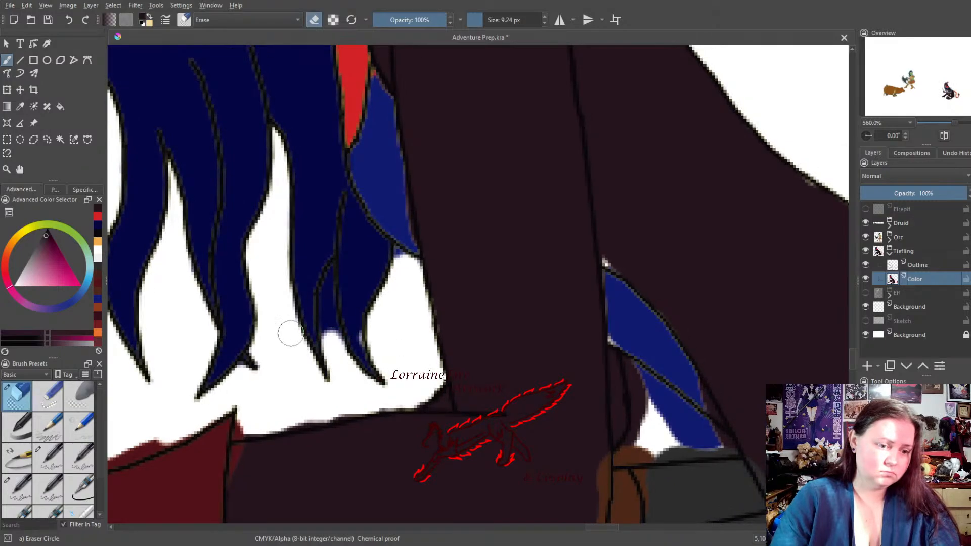
pyautogui.moveTo(142, 421)
pyautogui.mouseDown()
pyautogui.moveTo(110, 457)
pyautogui.moveTo(138, 447)
pyautogui.moveTo(109, 458)
pyautogui.moveTo(184, 432)
pyautogui.moveTo(163, 443)
pyautogui.moveTo(259, 432)
pyautogui.moveTo(253, 416)
pyautogui.moveTo(241, 432)
pyautogui.moveTo(414, 402)
pyautogui.mouseUp()
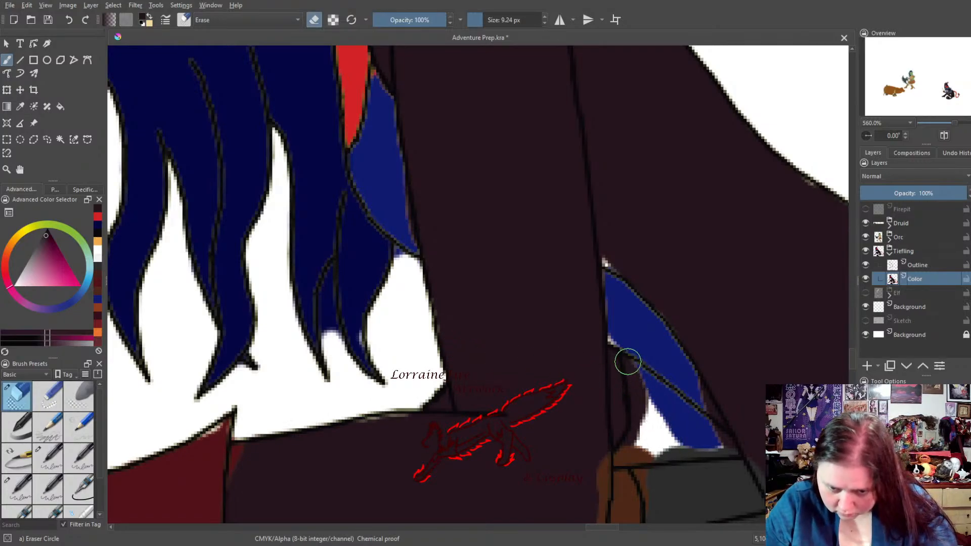
pyautogui.moveTo(640, 377)
pyautogui.mouseDown()
pyautogui.moveTo(677, 405)
pyautogui.moveTo(670, 393)
pyautogui.moveTo(729, 449)
pyautogui.moveTo(667, 444)
pyautogui.moveTo(621, 456)
pyautogui.moveTo(729, 449)
pyautogui.moveTo(669, 417)
pyautogui.moveTo(677, 432)
pyautogui.moveTo(636, 392)
pyautogui.moveTo(631, 367)
pyautogui.moveTo(641, 414)
pyautogui.moveTo(627, 360)
pyautogui.moveTo(644, 414)
pyautogui.moveTo(640, 441)
pyautogui.moveTo(642, 414)
pyautogui.mouseUp()
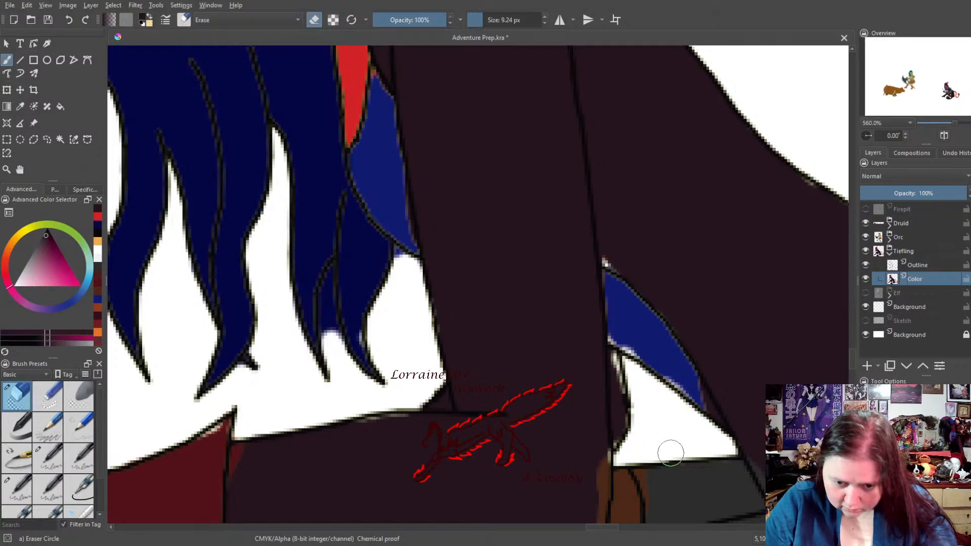
pyautogui.moveTo(722, 450); pyautogui.dragTo(733, 448)
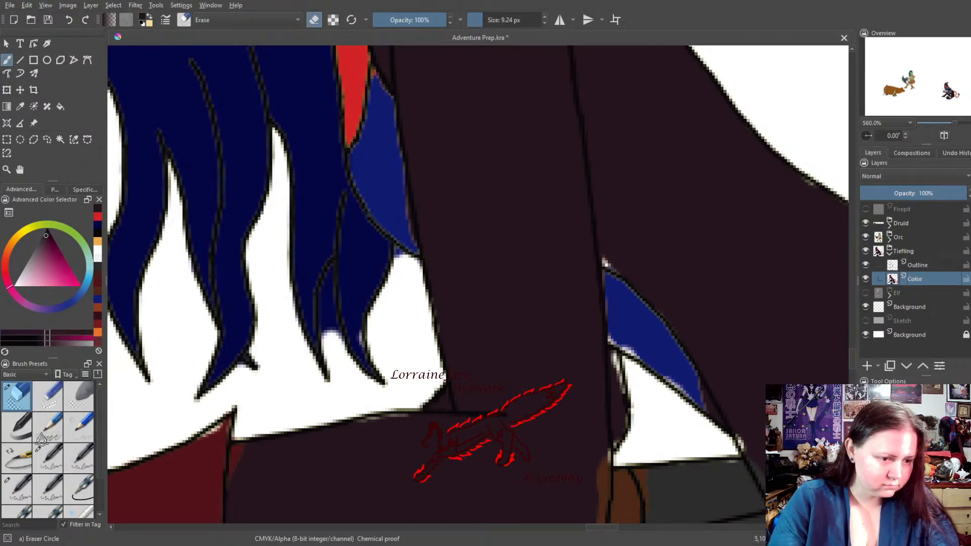
# Erase the blue inside the narrow gap between the hair tips nearest the cloak using Ink-1 Precision 03 in eraser mode
pyautogui.click(49, 458)
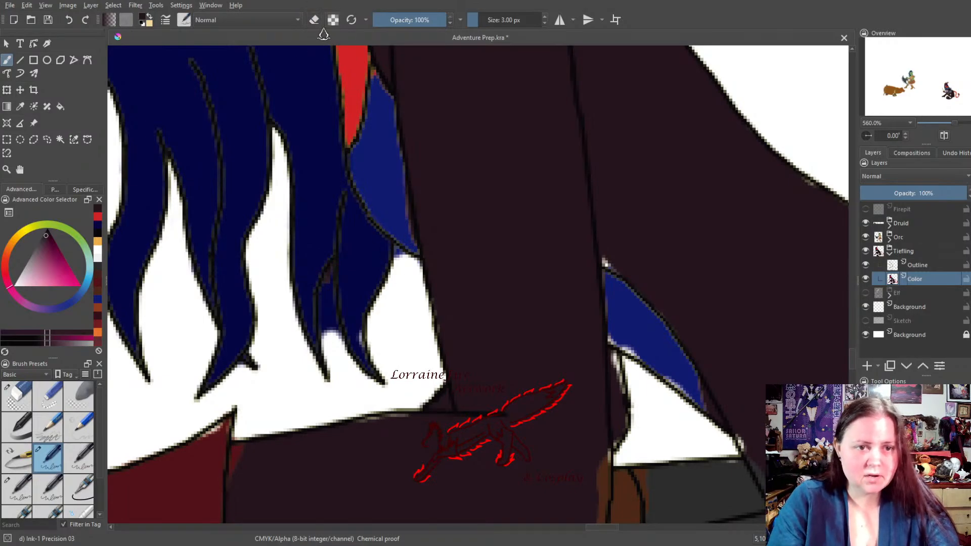
pyautogui.click(314, 20)
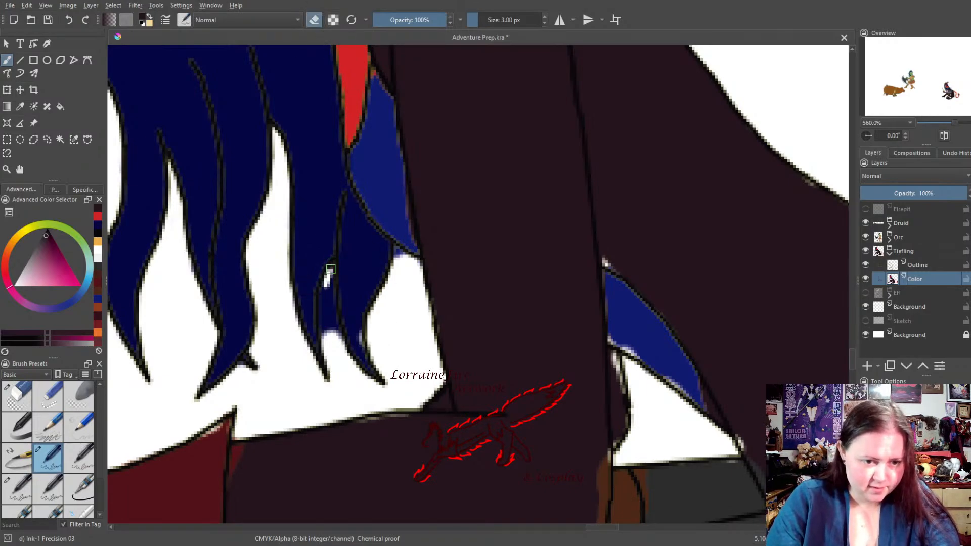
pyautogui.moveTo(330, 269); pyautogui.dragTo(323, 324)
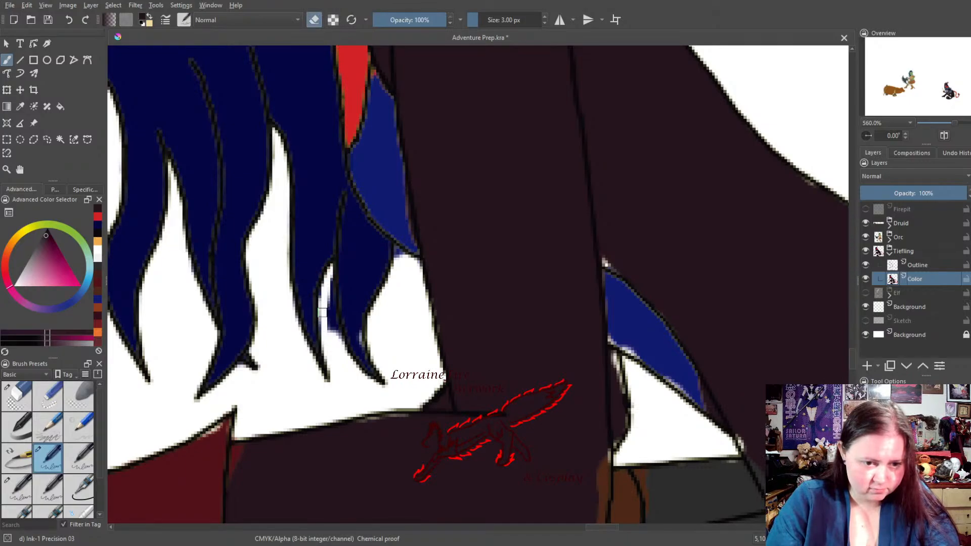
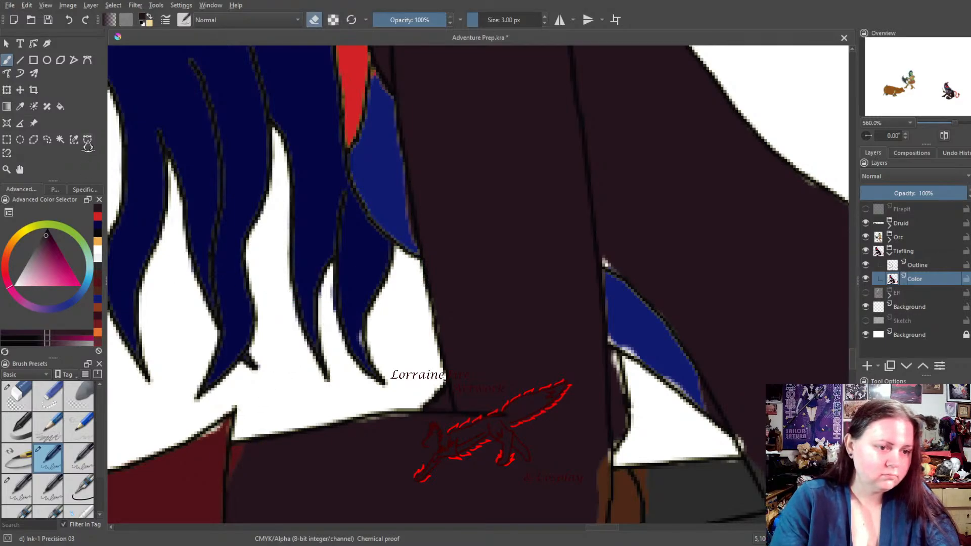
# Sample the lighter blue from the clothing beside the hair as the painting color
pyautogui.click(20, 110)
pyautogui.click(390, 169)
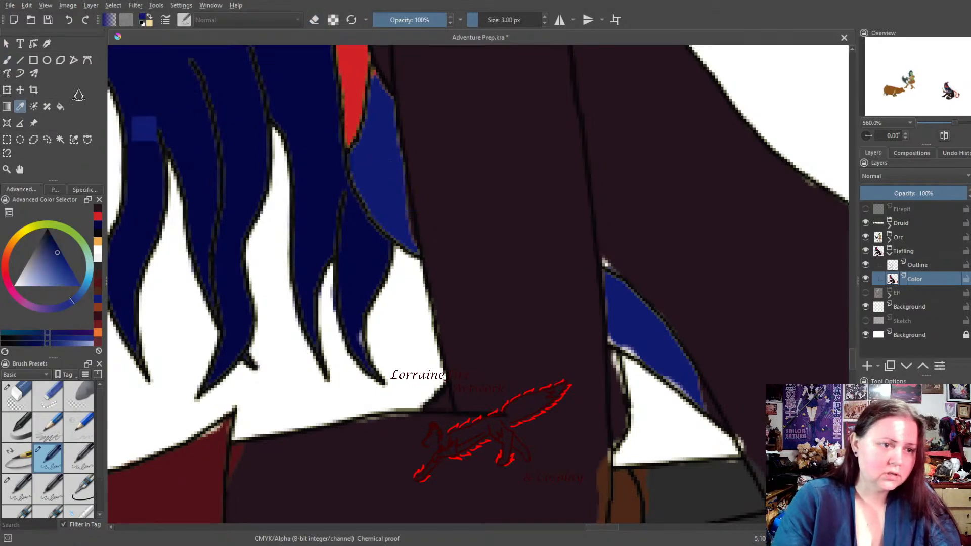
# Paint the blue shirt's upper tip up to its outline with the 5 px Ink-2 Fineliner brush
pyautogui.click(8, 60)
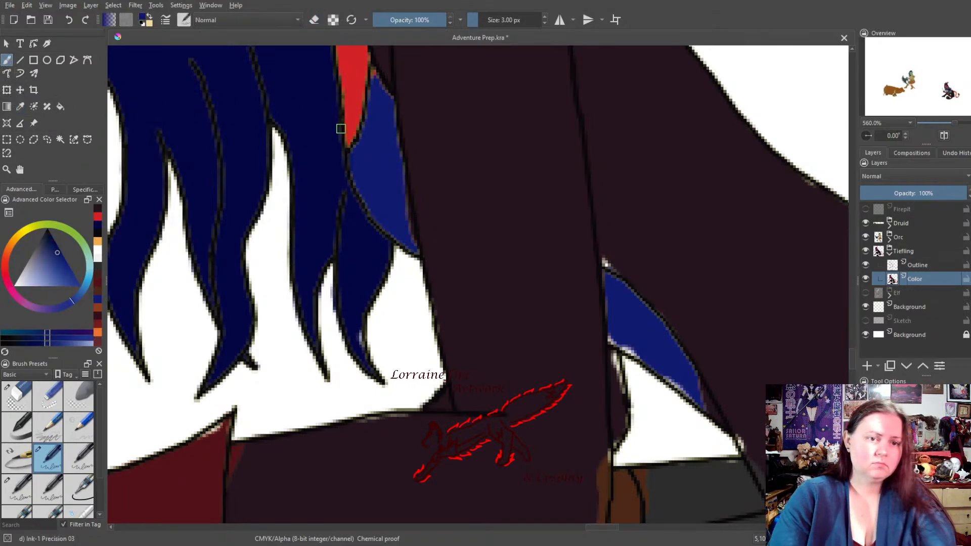
pyautogui.click(314, 20)
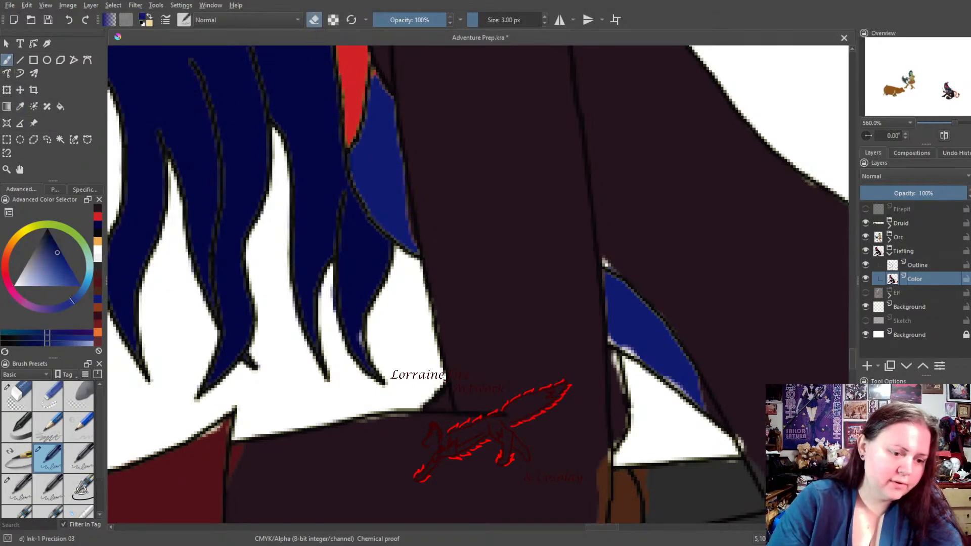
pyautogui.click(78, 488)
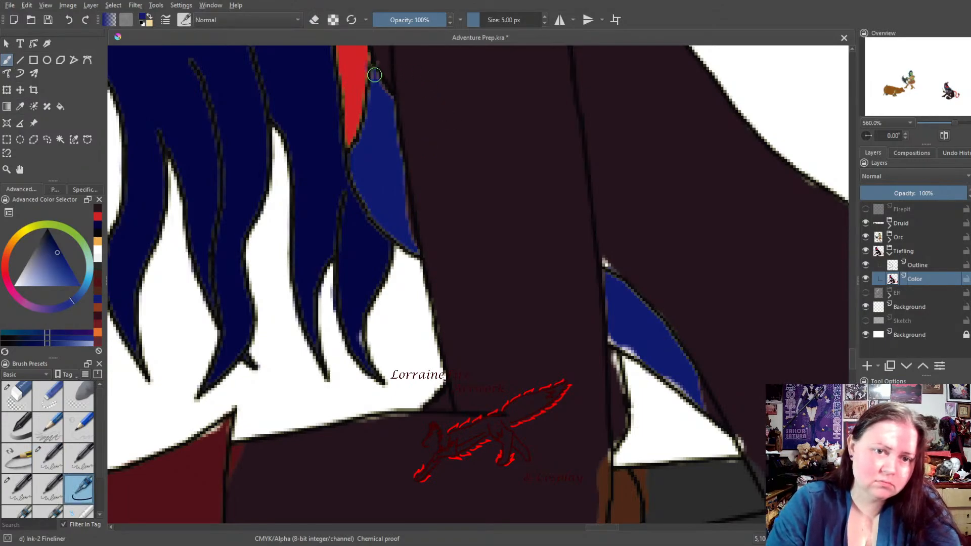
pyautogui.moveTo(377, 93); pyautogui.dragTo(379, 99)
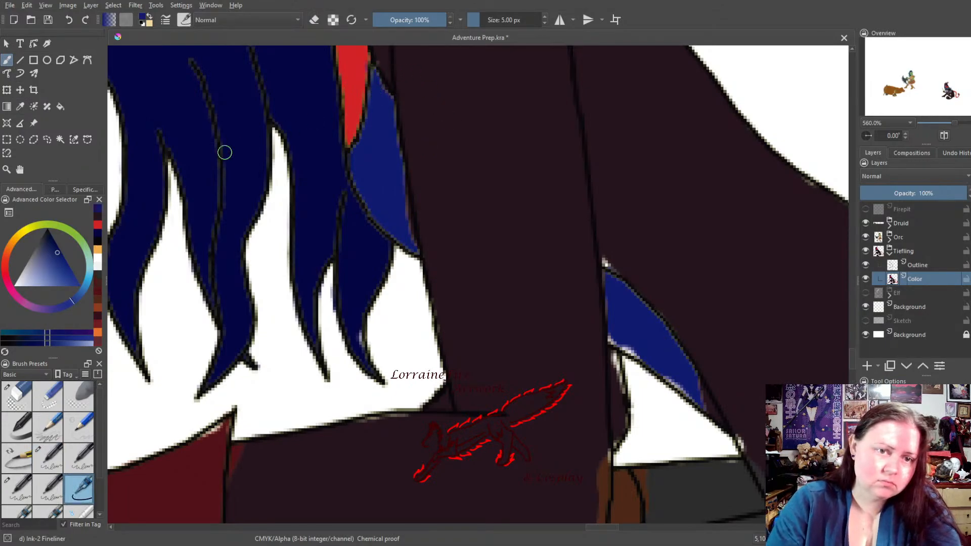
# Touch up the red neck edge beside the shirt, and paint the blue shirt up to its outline along the coat
pyautogui.click(98, 227)
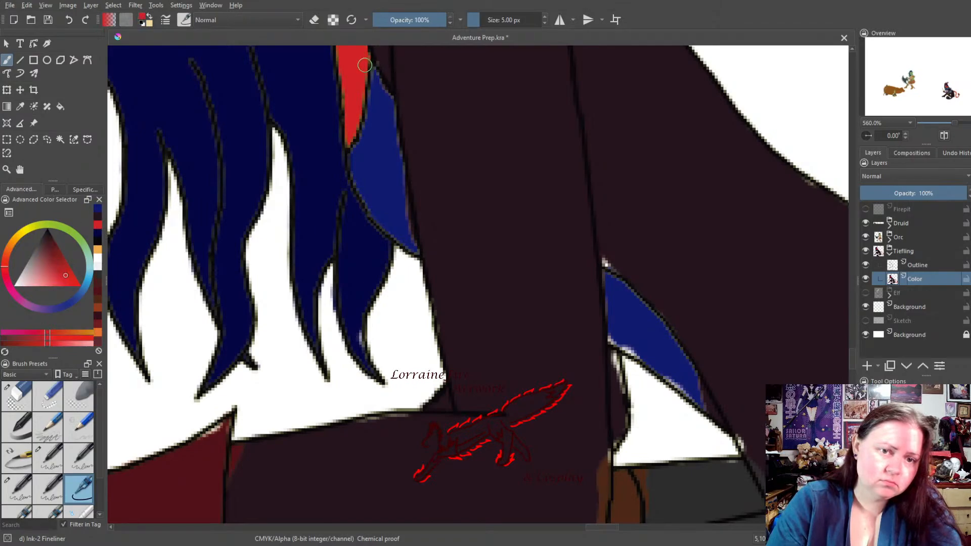
pyautogui.click(365, 65)
pyautogui.click(98, 217)
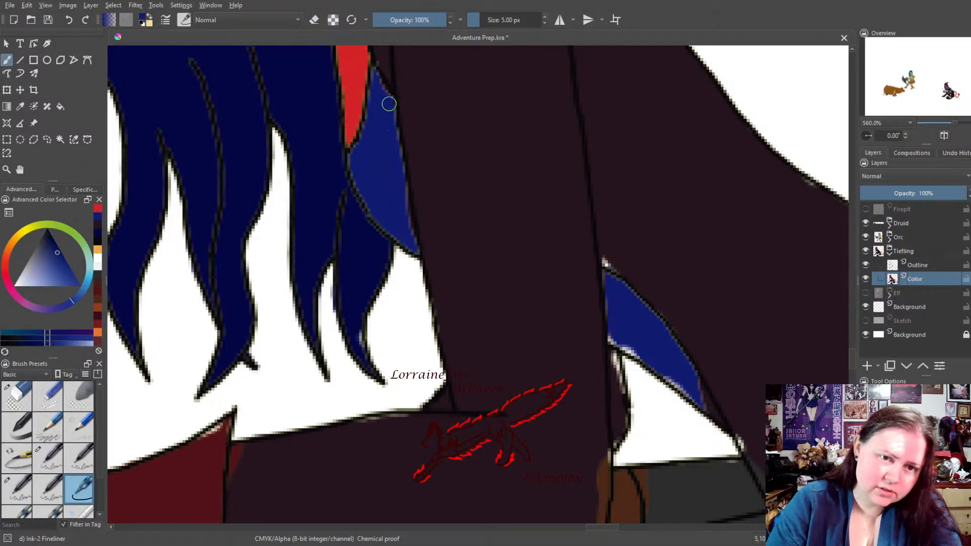
pyautogui.moveTo(389, 105)
pyautogui.mouseDown()
pyautogui.moveTo(398, 146)
pyautogui.moveTo(385, 250)
pyautogui.mouseUp()
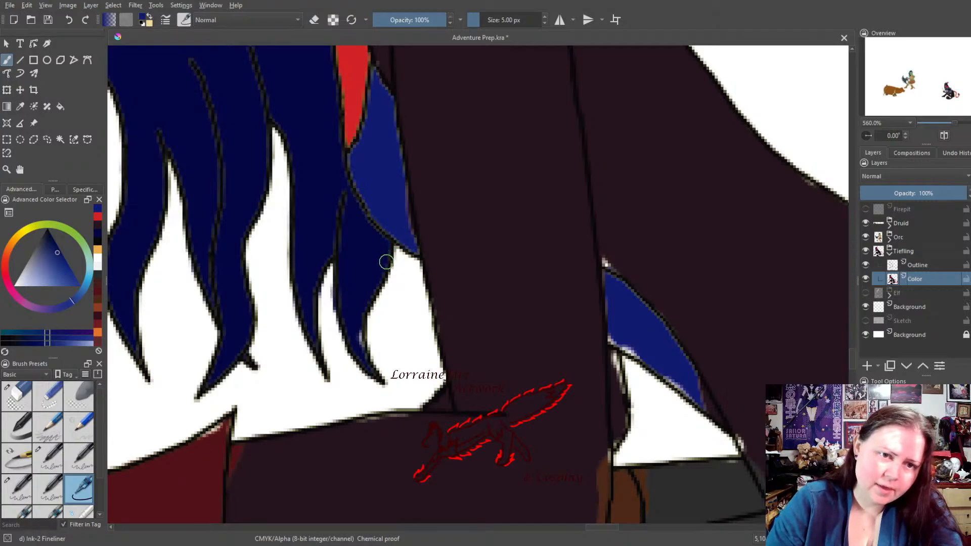
# Touch up the dark navy hair along the outline of the Tiefling's pointed ear
pyautogui.moveTo(389, 169); pyautogui.dragTo(463, 438)
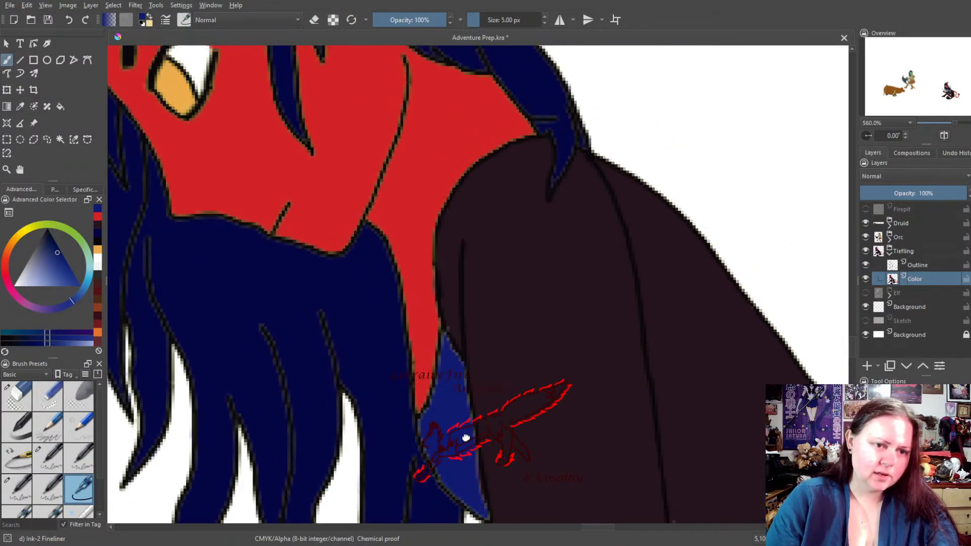
pyautogui.moveTo(456, 339); pyautogui.dragTo(503, 449)
pyautogui.moveTo(379, 275); pyautogui.dragTo(451, 544)
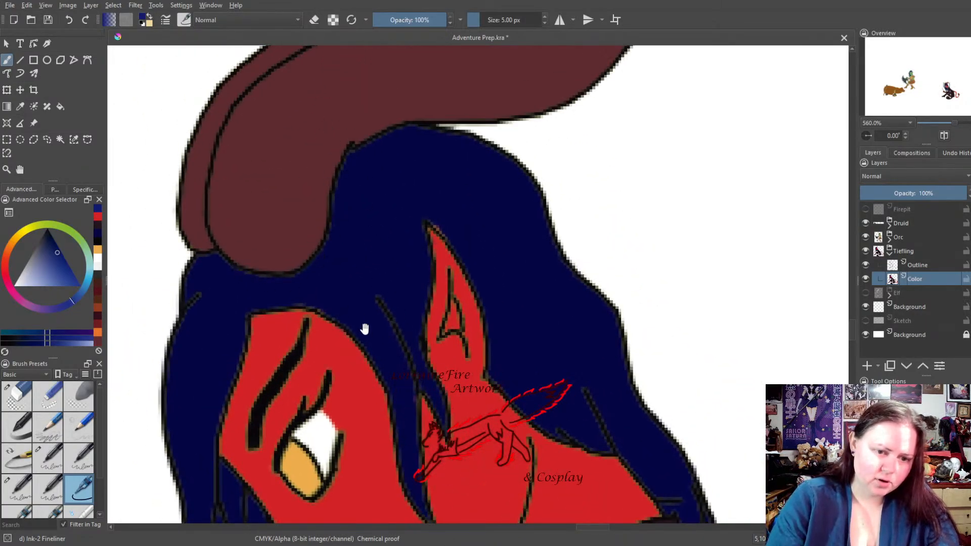
pyautogui.moveTo(558, 424); pyautogui.dragTo(403, 308)
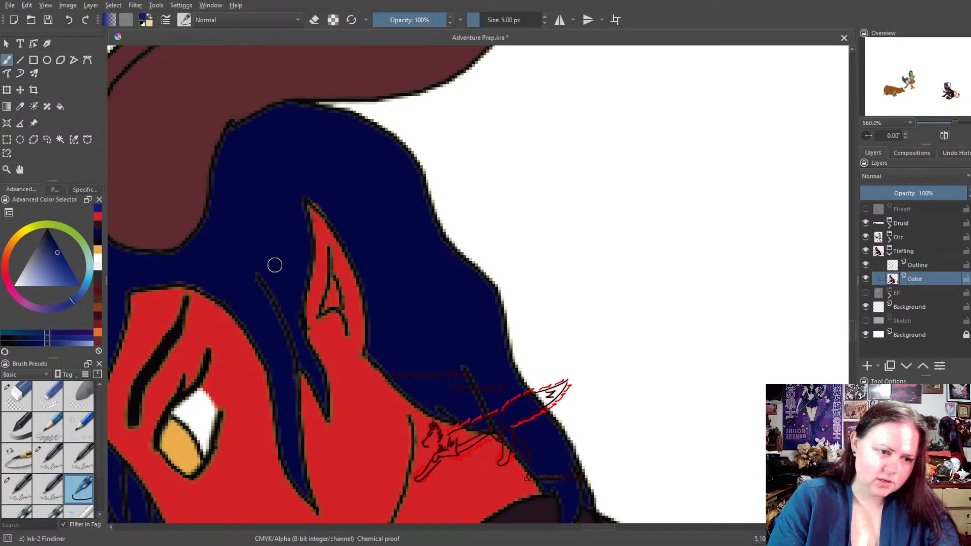
pyautogui.click(97, 241)
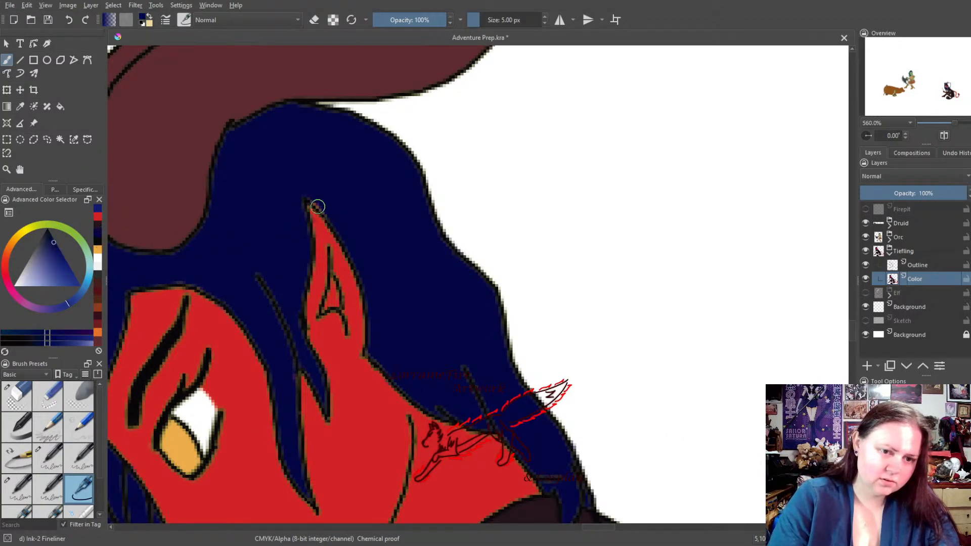
pyautogui.moveTo(339, 219); pyautogui.dragTo(354, 252)
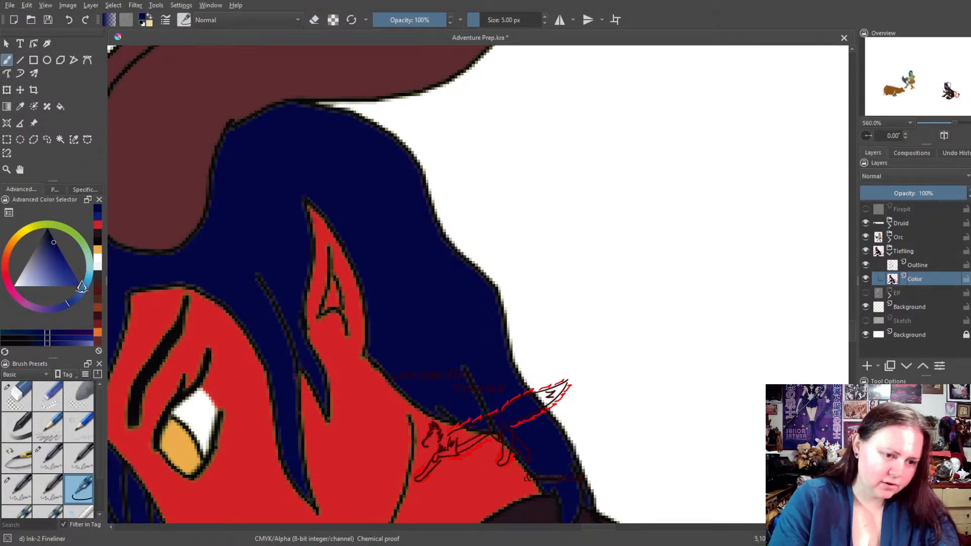
# Touch up the blue shirt edge and the dark navy hair strands hanging in front of the coat
pyautogui.moveTo(351, 443); pyautogui.dragTo(409, 306)
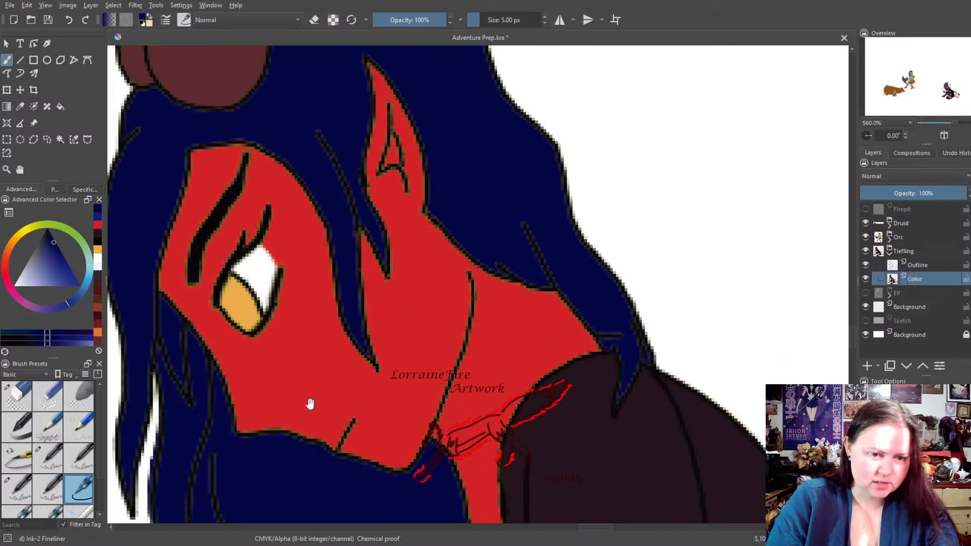
pyautogui.moveTo(514, 374); pyautogui.dragTo(392, 244)
pyautogui.moveTo(559, 373); pyautogui.dragTo(393, 194)
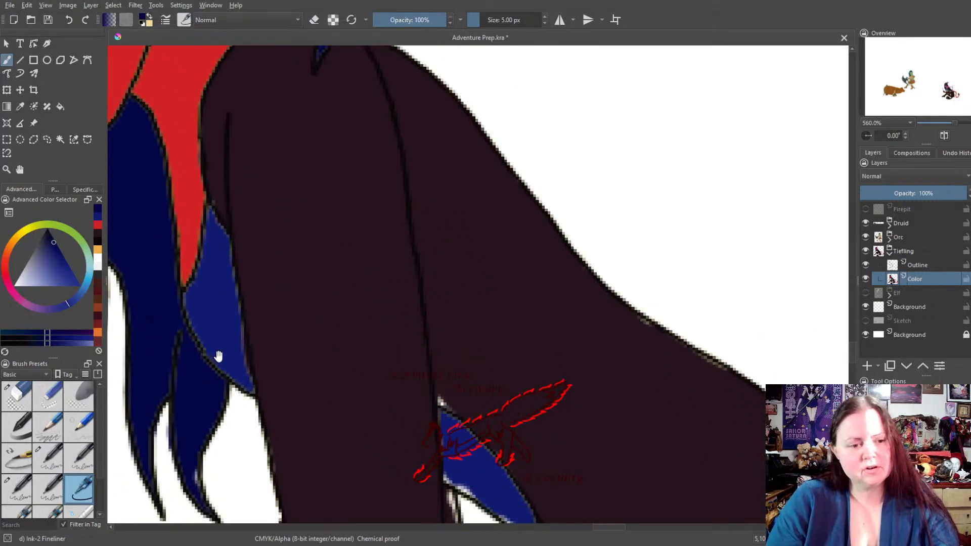
pyautogui.moveTo(218, 356); pyautogui.dragTo(261, 291)
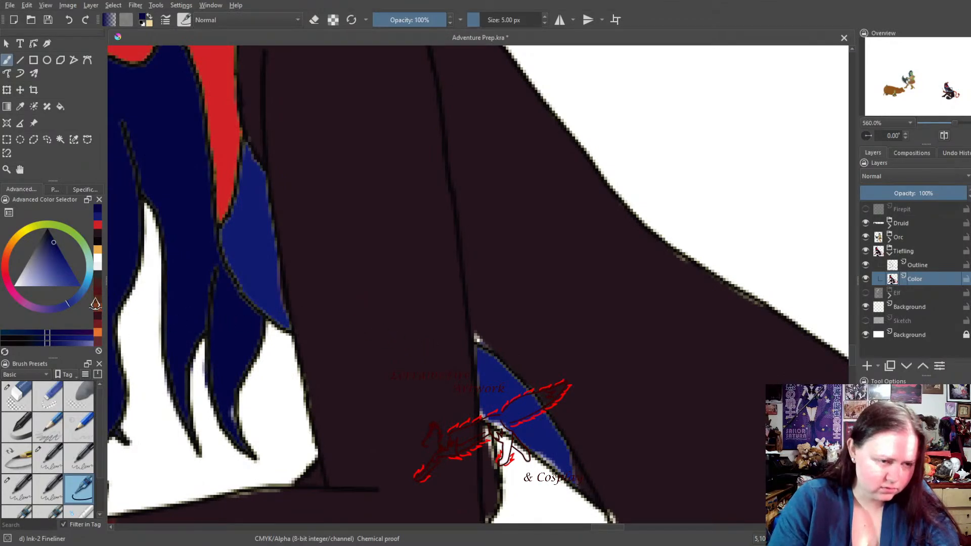
pyautogui.click(95, 224)
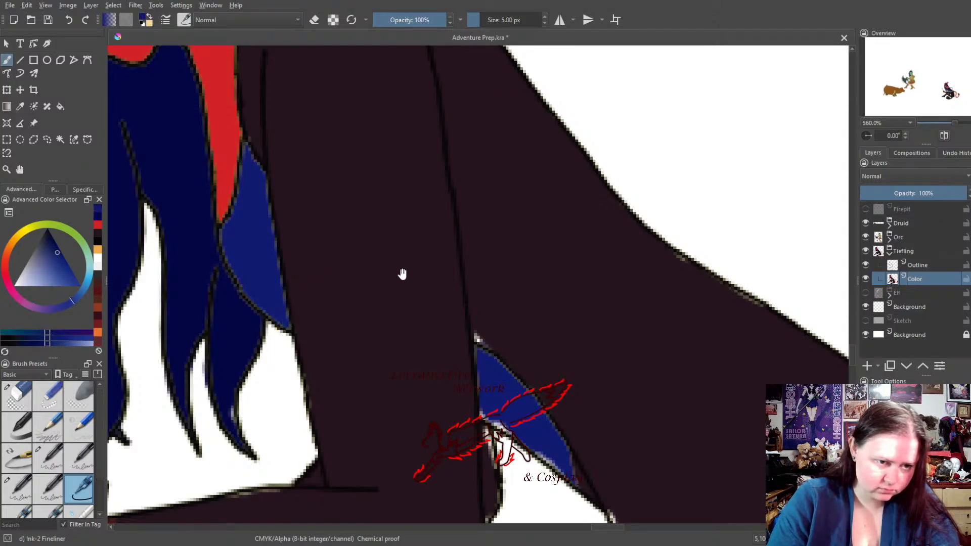
pyautogui.moveTo(557, 374); pyautogui.dragTo(513, 384)
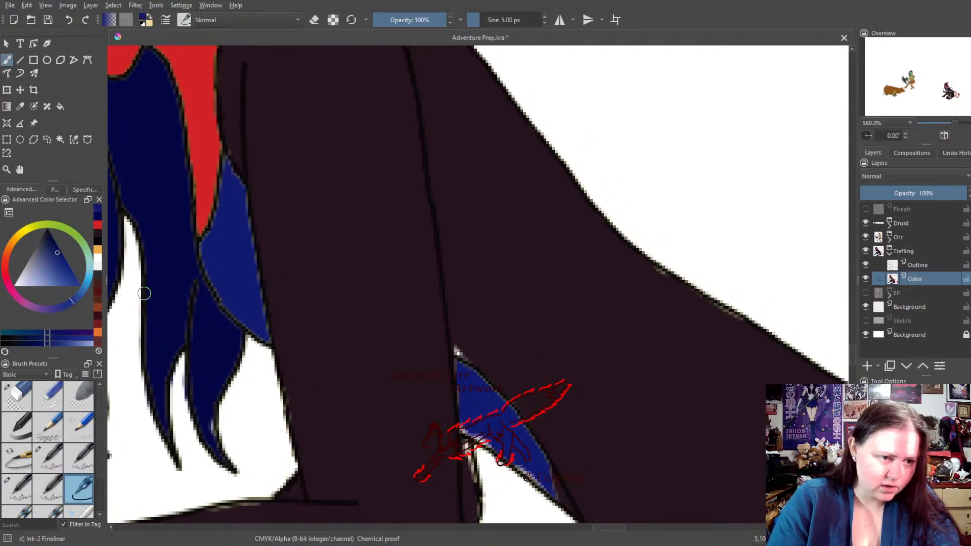
pyautogui.click(96, 224)
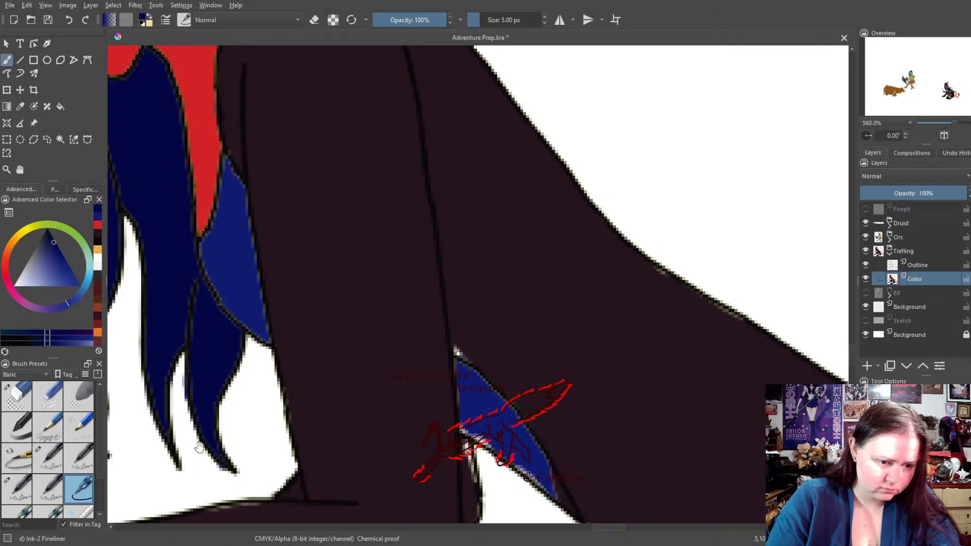
pyautogui.moveTo(199, 448); pyautogui.dragTo(232, 244)
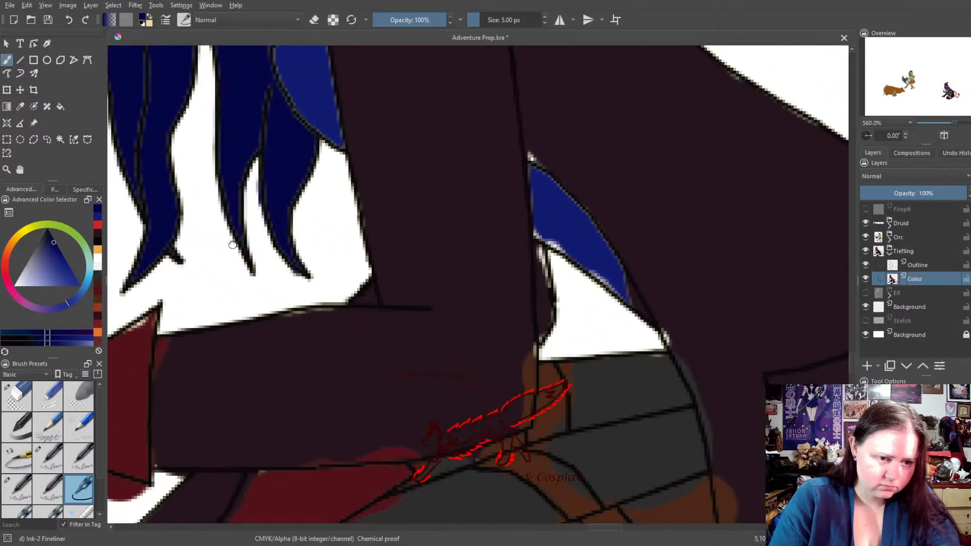
pyautogui.click(18, 501)
pyautogui.press('e')
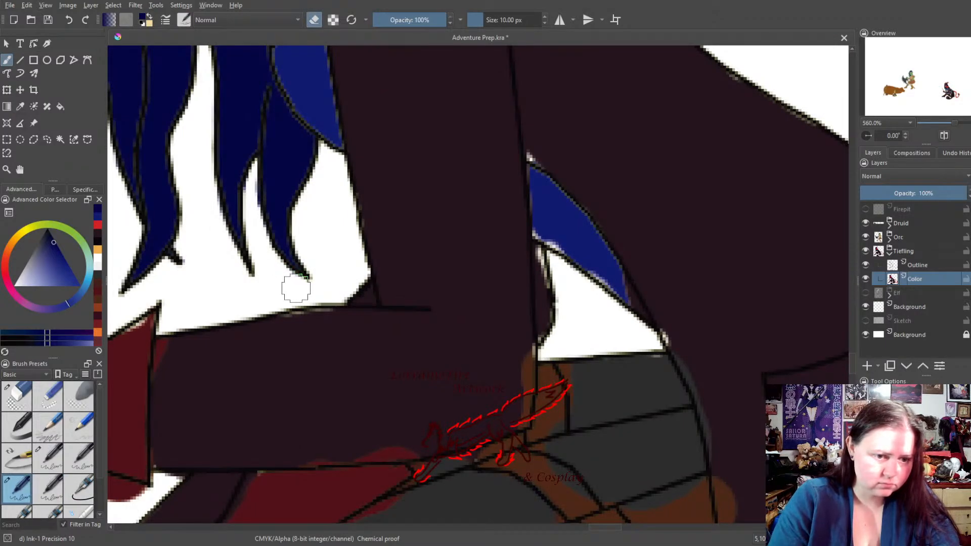
pyautogui.click(16, 397)
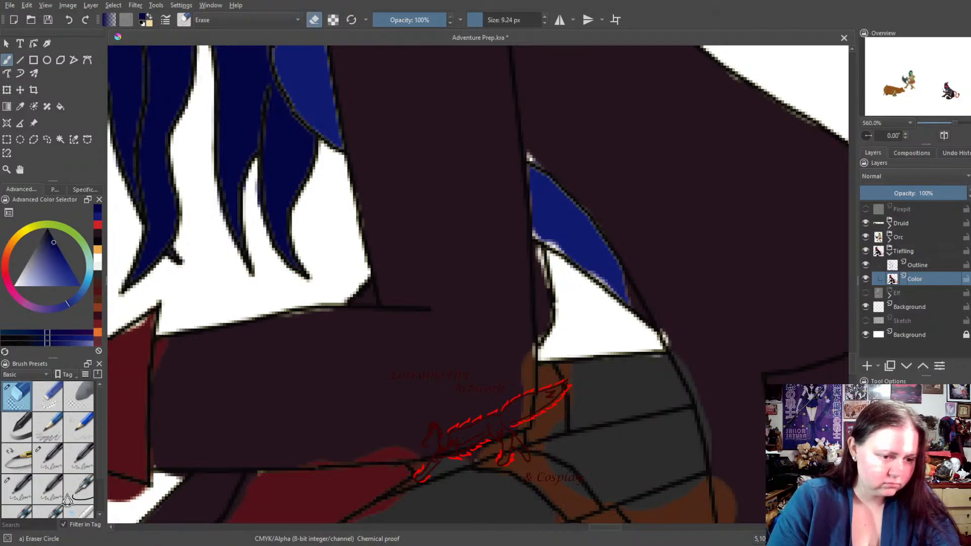
# Paint the dark plum coat up to its outline along the shoulder and back with the 10 px Ink-2 Fineliner brush
pyautogui.scroll(-1, 47, 518)
pyautogui.click(49, 502)
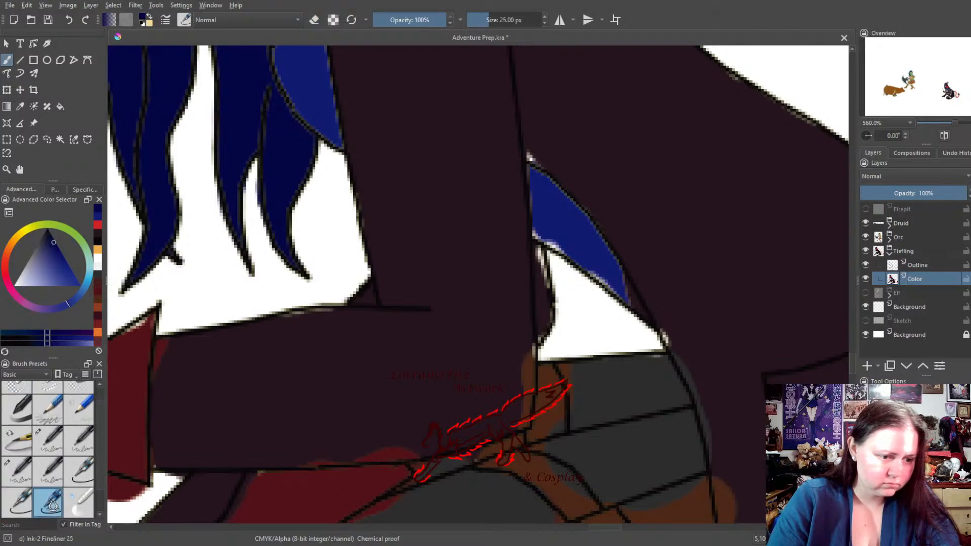
pyautogui.click(20, 500)
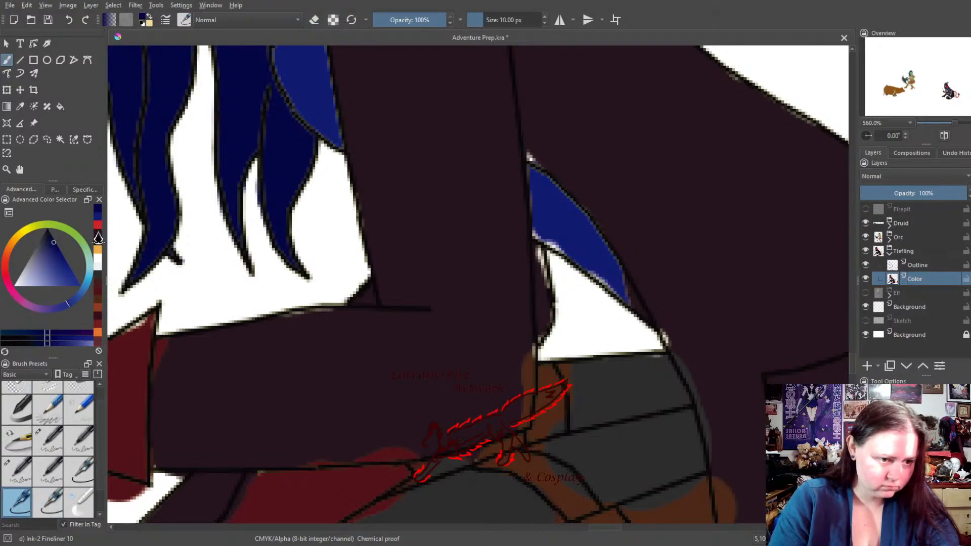
pyautogui.click(98, 237)
pyautogui.moveTo(580, 175); pyautogui.dragTo(368, 431)
pyautogui.moveTo(321, 375)
pyautogui.mouseDown()
pyautogui.moveTo(436, 442)
pyautogui.moveTo(442, 456)
pyautogui.mouseUp()
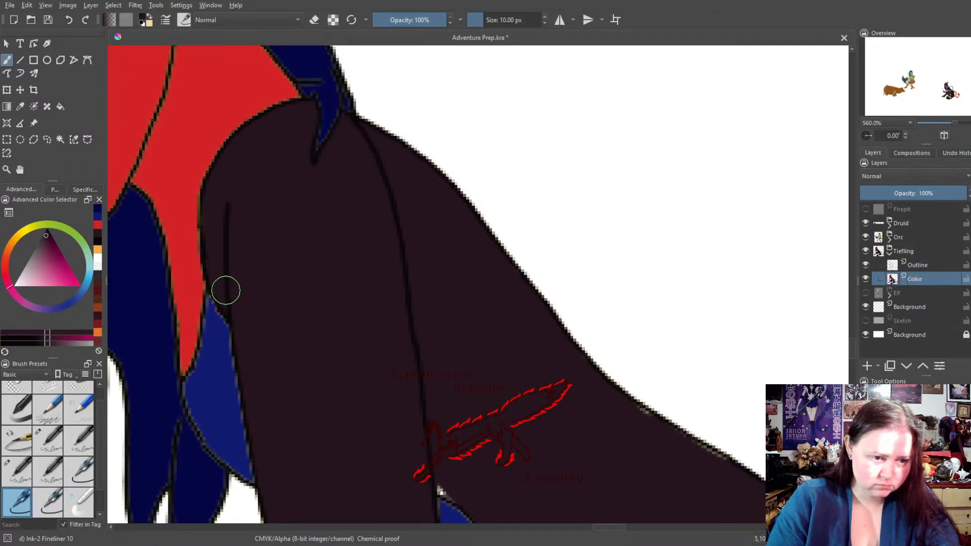
pyautogui.moveTo(464, 368)
pyautogui.mouseDown()
pyautogui.moveTo(390, 320)
pyautogui.moveTo(374, 206)
pyautogui.moveTo(394, 197)
pyautogui.mouseUp()
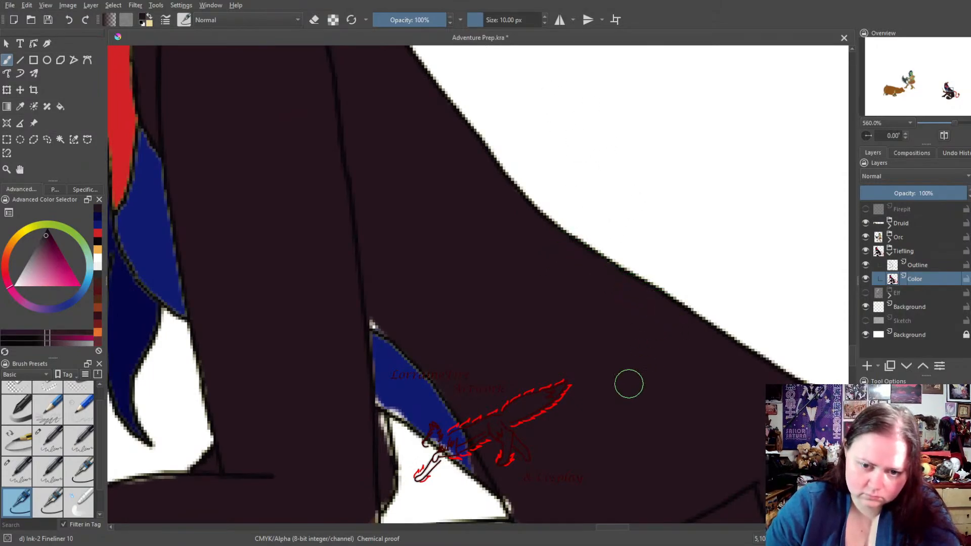
# Fill the coat's gaps in dark plum beside the rear blue shirt section, and cover the brown overspill at the sleeve's elbow
pyautogui.moveTo(377, 314)
pyautogui.mouseDown()
pyautogui.moveTo(413, 329)
pyautogui.moveTo(437, 358)
pyautogui.moveTo(415, 344)
pyautogui.moveTo(520, 502)
pyautogui.mouseUp()
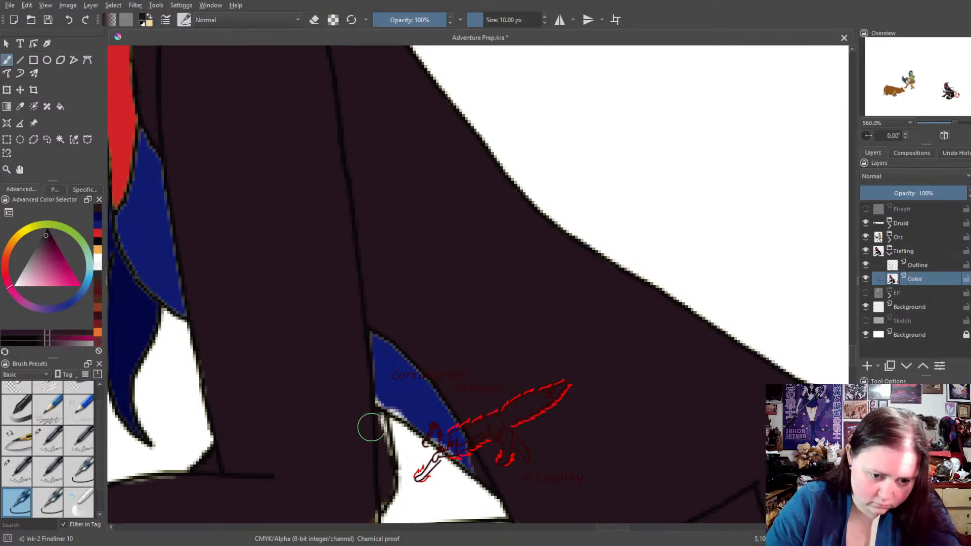
pyautogui.moveTo(374, 421)
pyautogui.mouseDown()
pyautogui.moveTo(384, 476)
pyautogui.moveTo(361, 515)
pyautogui.mouseUp()
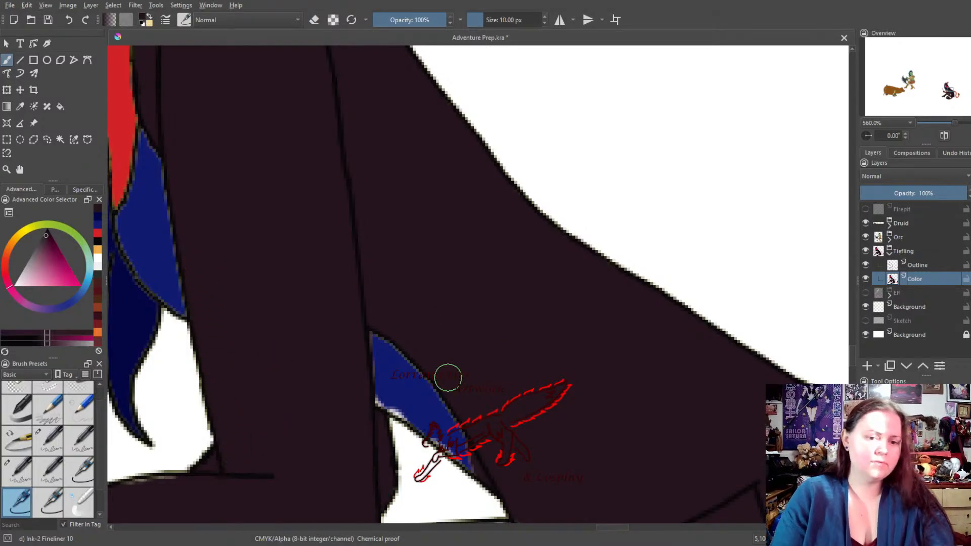
pyautogui.moveTo(368, 390); pyautogui.dragTo(569, 172)
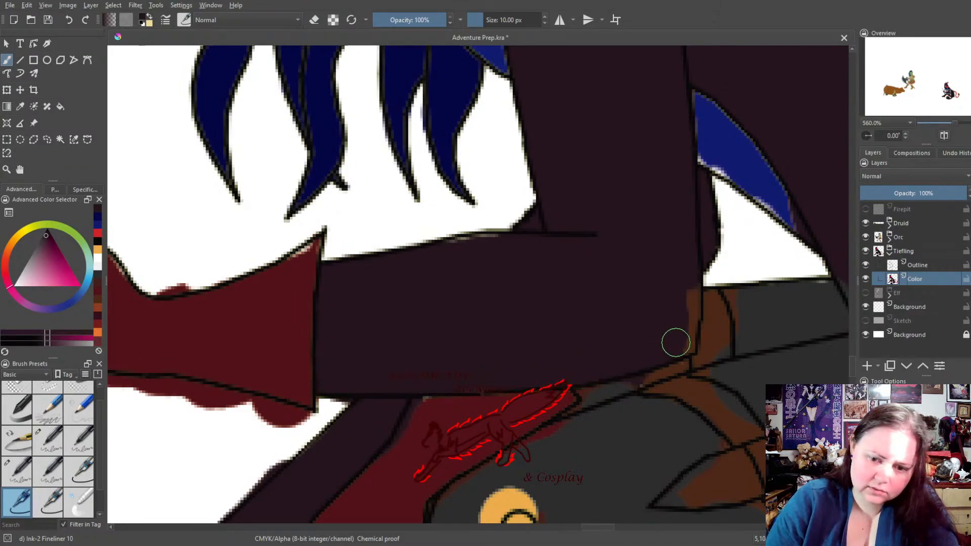
pyautogui.moveTo(681, 305)
pyautogui.mouseDown()
pyautogui.moveTo(685, 325)
pyautogui.moveTo(685, 284)
pyautogui.moveTo(688, 338)
pyautogui.mouseUp()
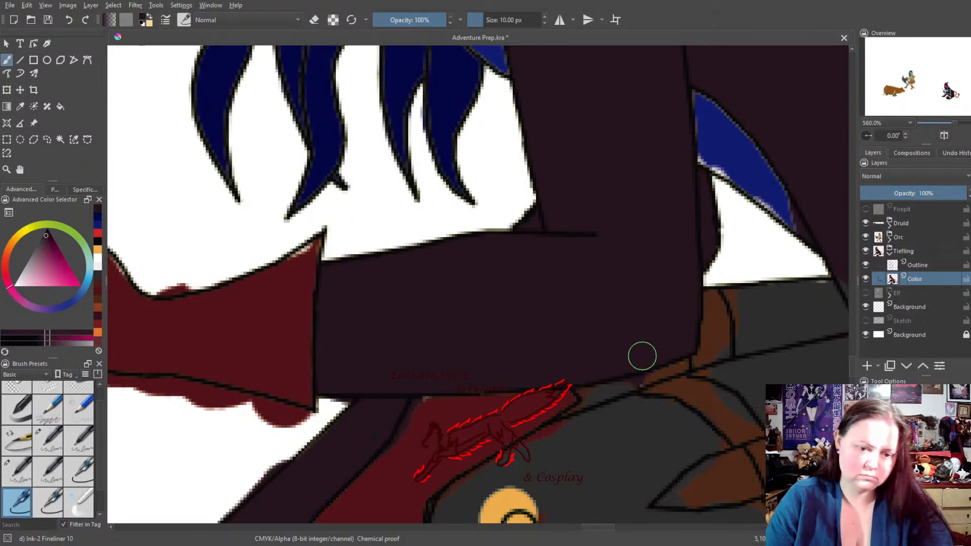
# Cover the red and grey overspill along the thigh's upper outline below the gold buckle with dark plum
pyautogui.moveTo(537, 415); pyautogui.dragTo(738, 183)
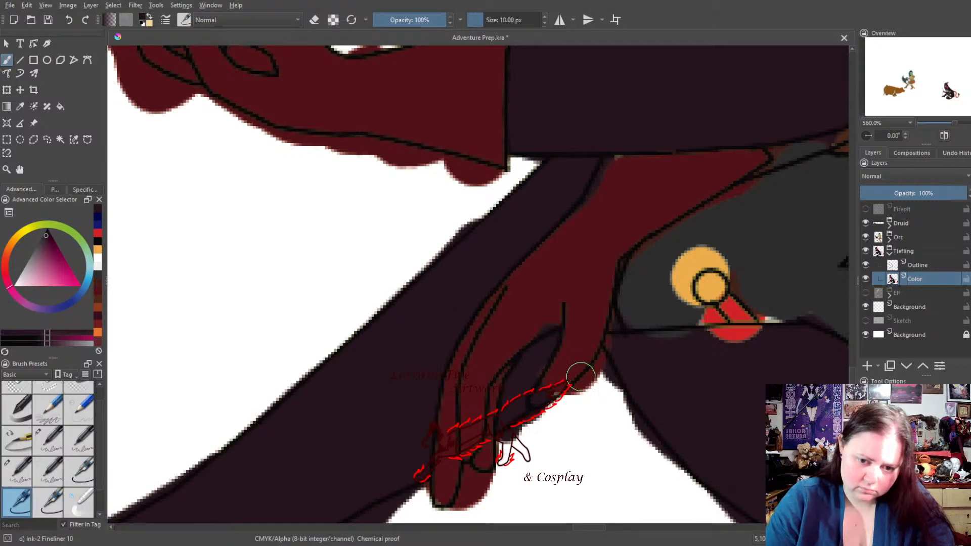
pyautogui.moveTo(583, 403); pyautogui.dragTo(515, 378)
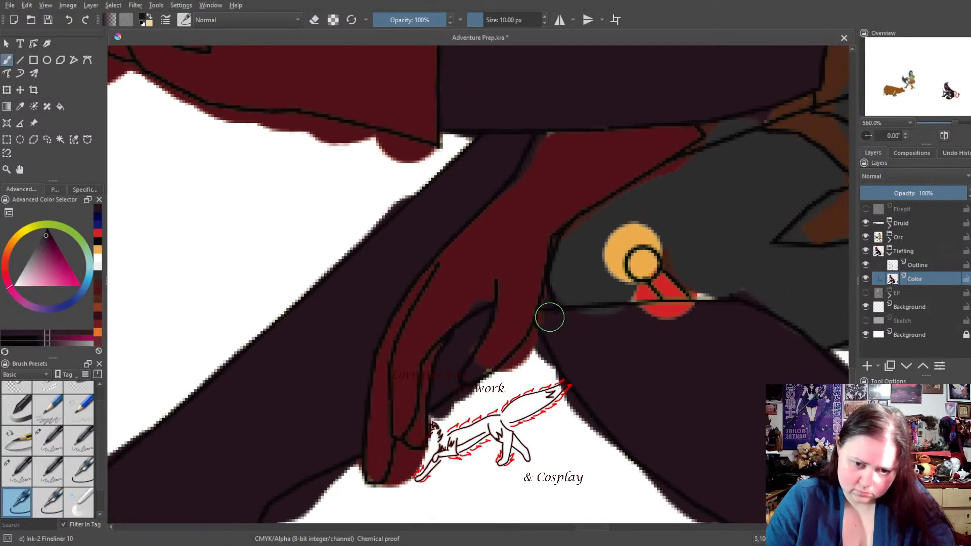
pyautogui.moveTo(620, 320); pyautogui.dragTo(737, 312)
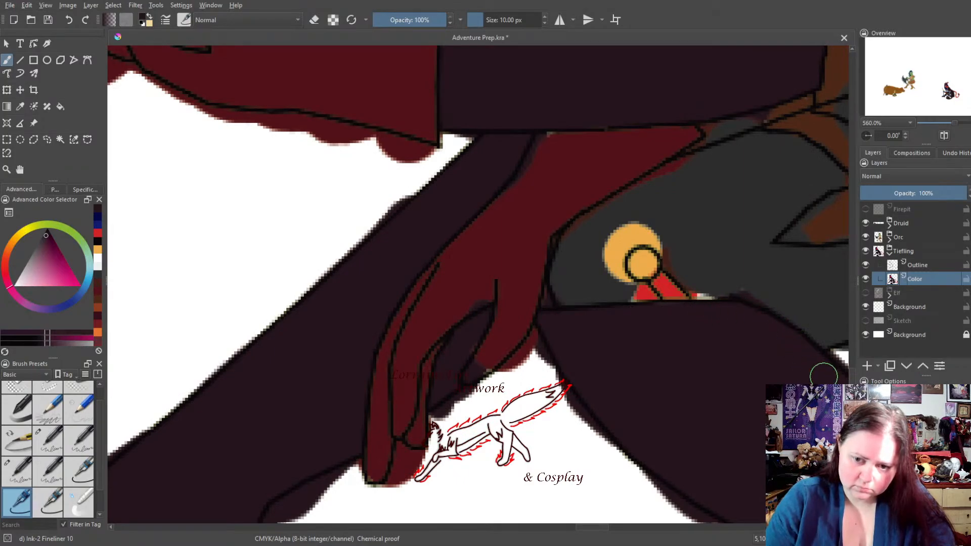
# Cover the grey and brown belt overspill along the coat's front edge beside the pocket with dark plum
pyautogui.moveTo(768, 276); pyautogui.dragTo(417, 417)
pyautogui.moveTo(807, 200)
pyautogui.mouseDown()
pyautogui.moveTo(530, 338)
pyautogui.moveTo(668, 405)
pyautogui.moveTo(733, 385)
pyautogui.moveTo(617, 366)
pyautogui.mouseUp()
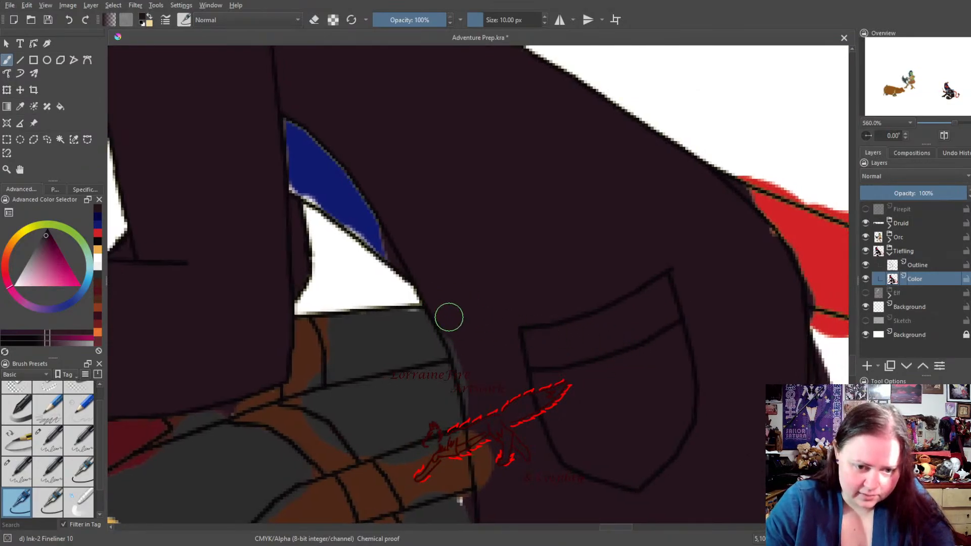
pyautogui.moveTo(478, 427); pyautogui.dragTo(491, 507)
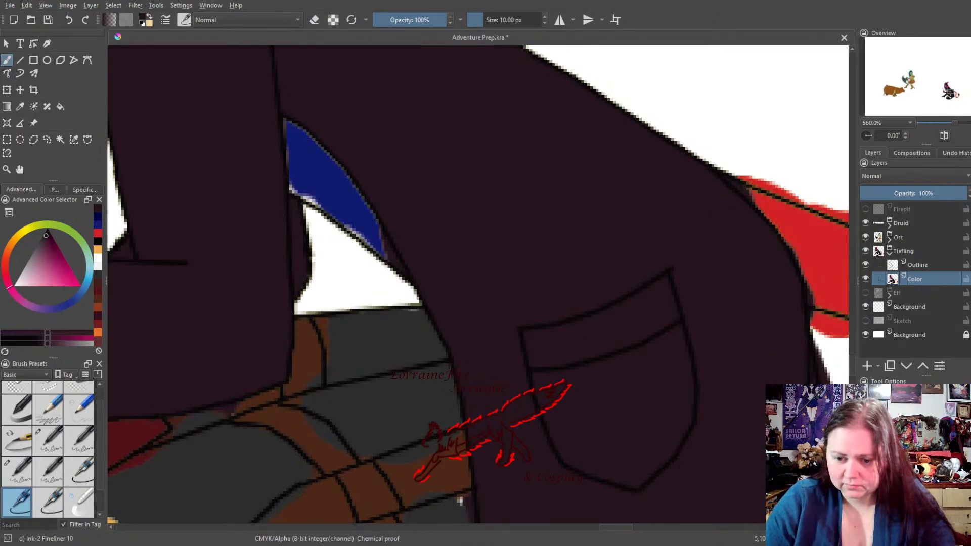
pyautogui.moveTo(640, 371); pyautogui.dragTo(721, 406)
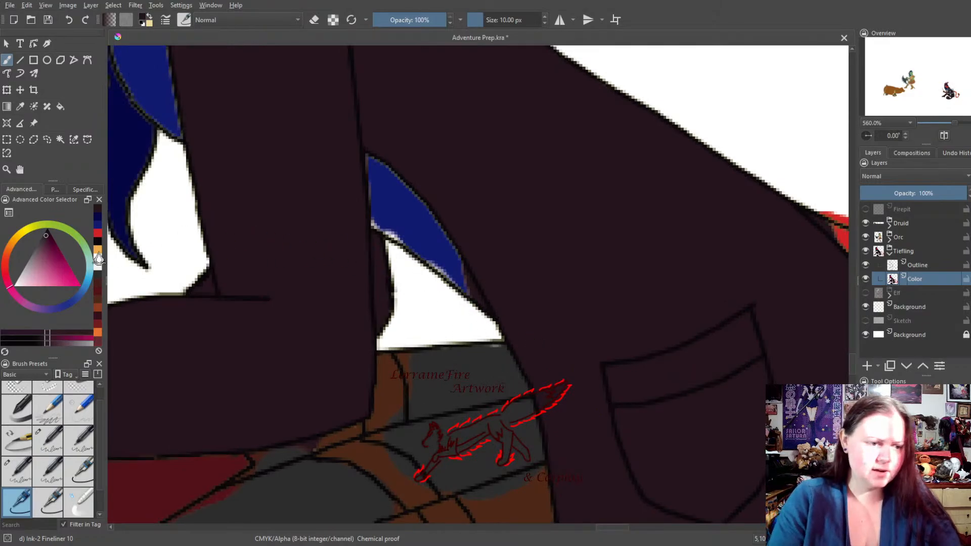
# Fill the rear blue shirt section down to its lower outline with the 5 px Ink-2 Fineliner, and erase the blue overspill beneath it
pyautogui.press('/')
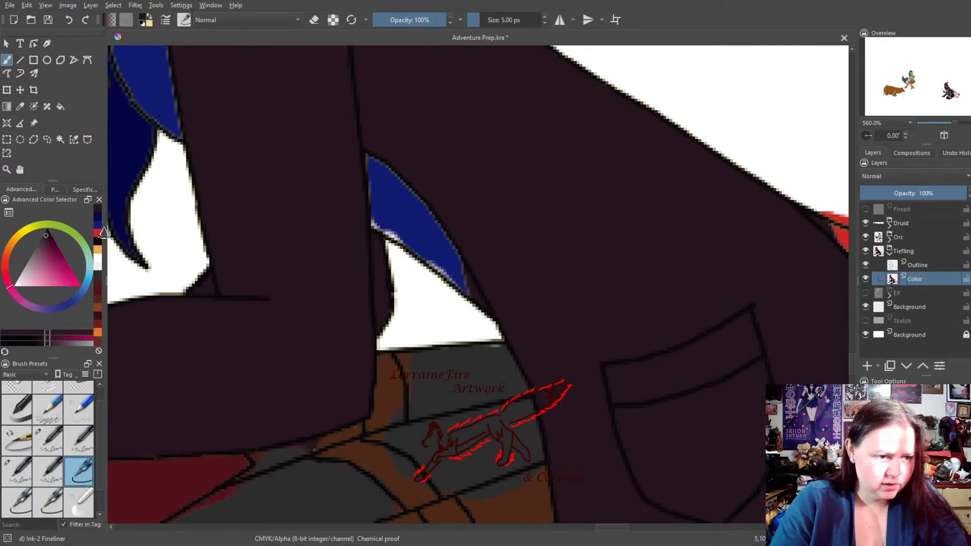
pyautogui.click(97, 225)
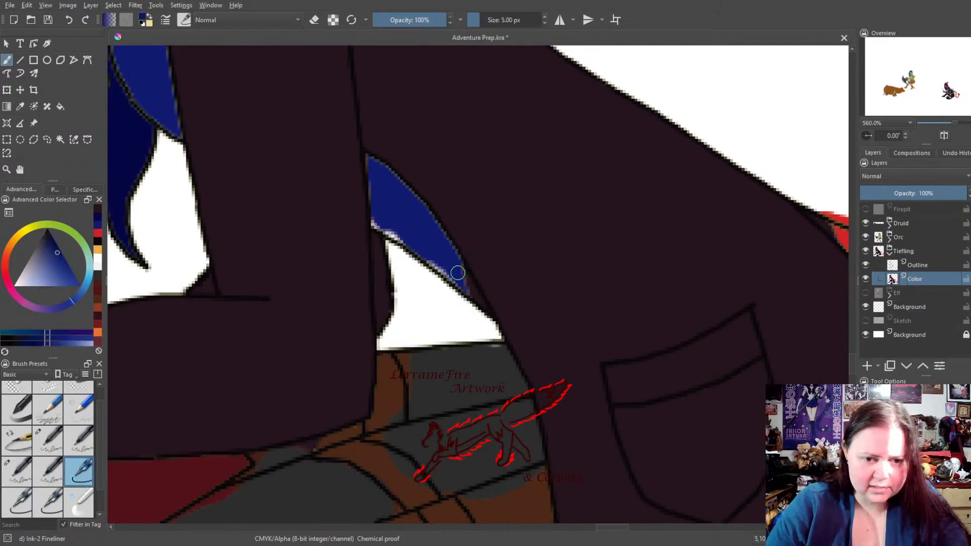
pyautogui.moveTo(458, 273)
pyautogui.mouseDown()
pyautogui.moveTo(487, 313)
pyautogui.moveTo(442, 264)
pyautogui.moveTo(463, 283)
pyautogui.moveTo(380, 222)
pyautogui.mouseUp()
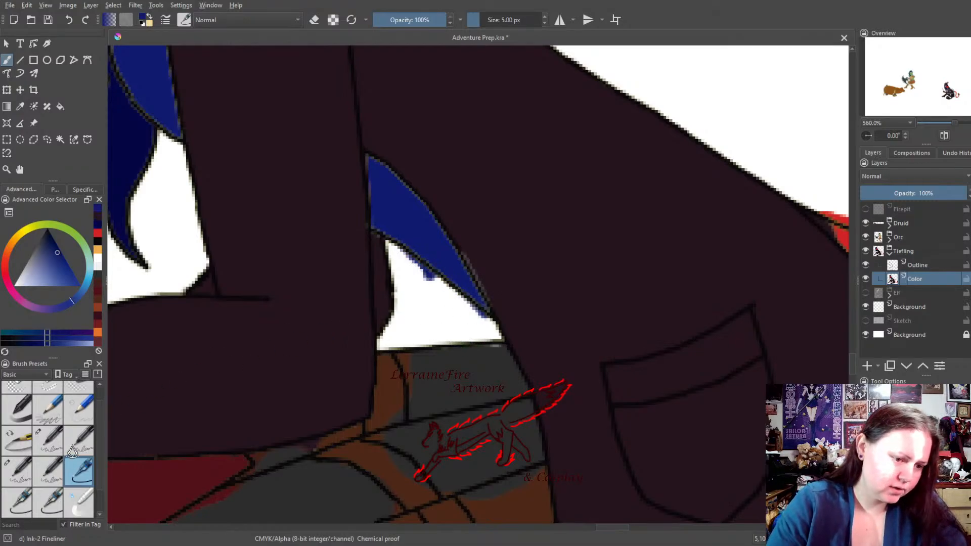
pyautogui.click(48, 440)
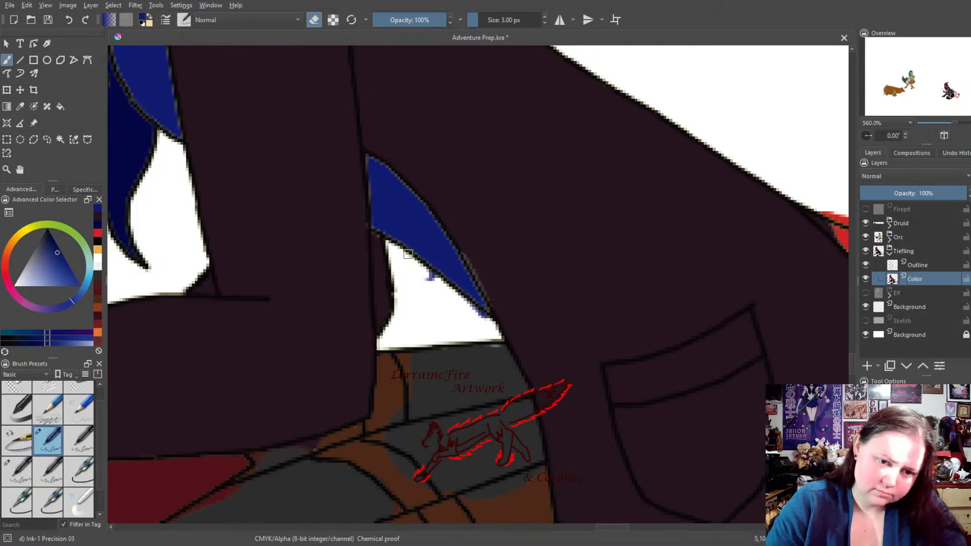
pyautogui.moveTo(428, 277); pyautogui.dragTo(469, 307)
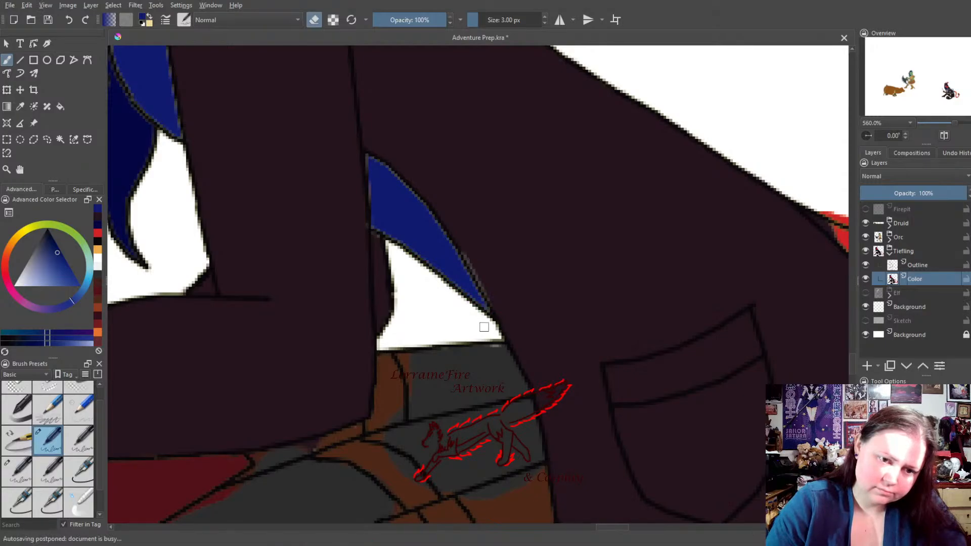
# Paint the coat dark plum up to the curved outline of the rear blue shirt section with the 10 px Ink-2 Fineliner
pyautogui.click(25, 501)
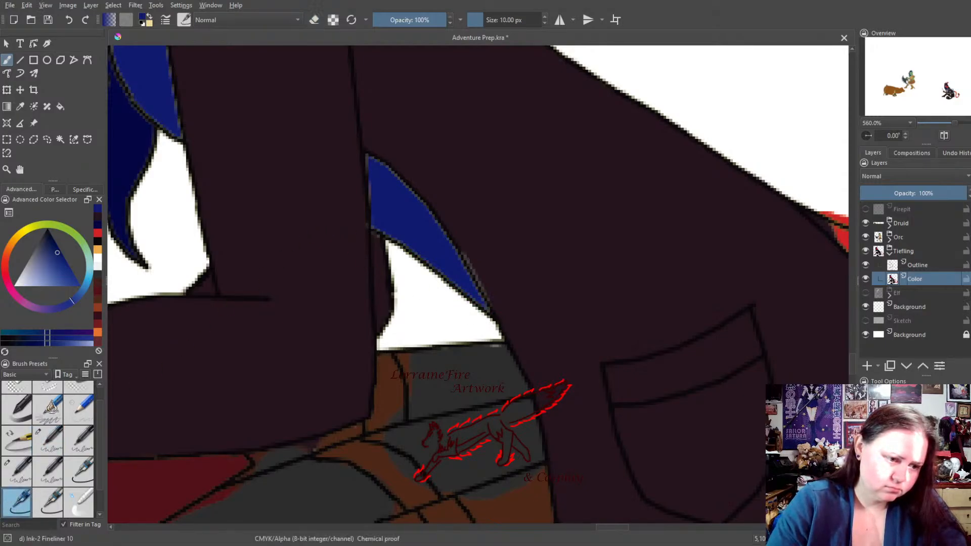
pyautogui.click(96, 218)
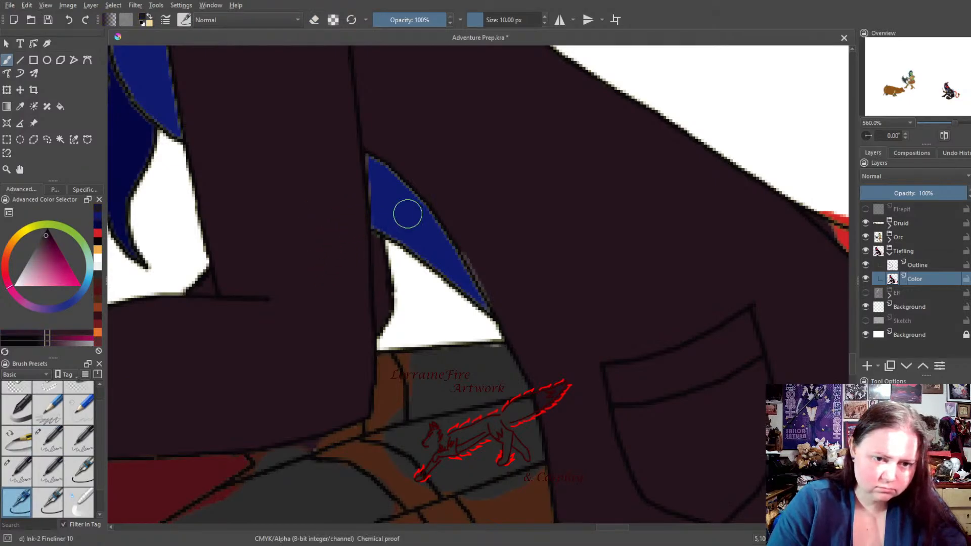
pyautogui.moveTo(471, 234); pyautogui.dragTo(494, 284)
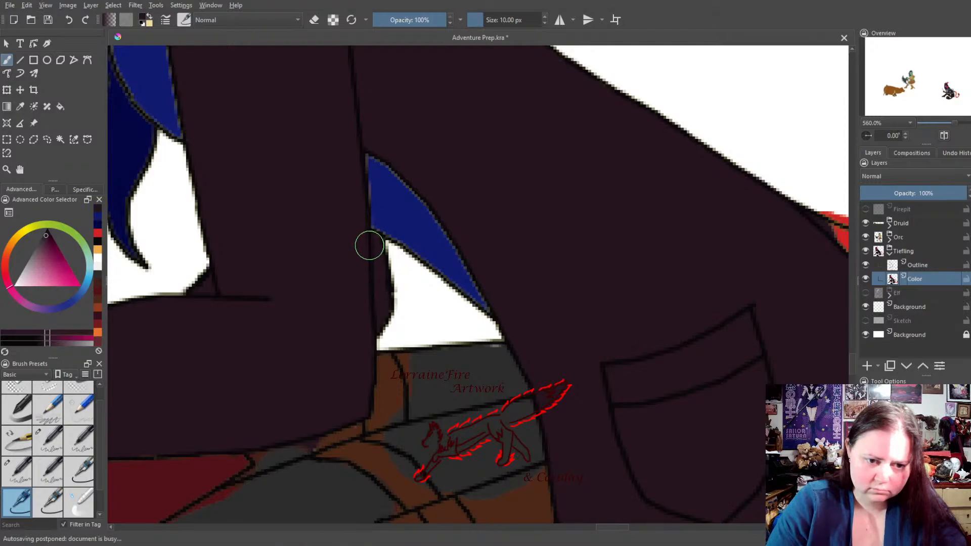
# Paint the base of the sword blade pale grey up to the gold crossguard, covering the brown overspill
pyautogui.moveTo(684, 431)
pyautogui.mouseDown()
pyautogui.moveTo(615, 432)
pyautogui.moveTo(417, 346)
pyautogui.moveTo(416, 331)
pyautogui.moveTo(543, 306)
pyautogui.moveTo(729, 292)
pyautogui.mouseUp()
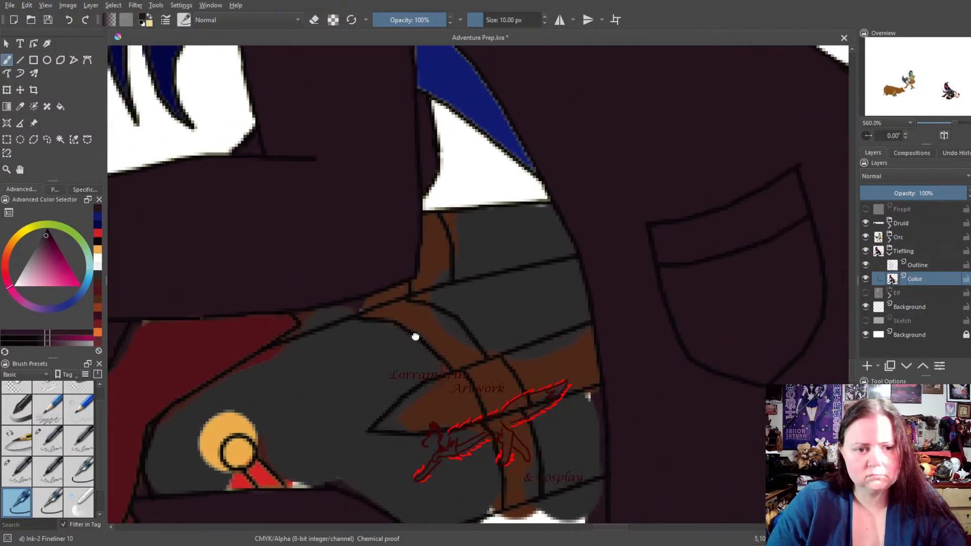
pyautogui.moveTo(415, 337)
pyautogui.mouseDown()
pyautogui.moveTo(514, 320)
pyautogui.moveTo(580, 325)
pyautogui.moveTo(512, 370)
pyautogui.moveTo(526, 359)
pyautogui.moveTo(559, 424)
pyautogui.moveTo(594, 381)
pyautogui.mouseUp()
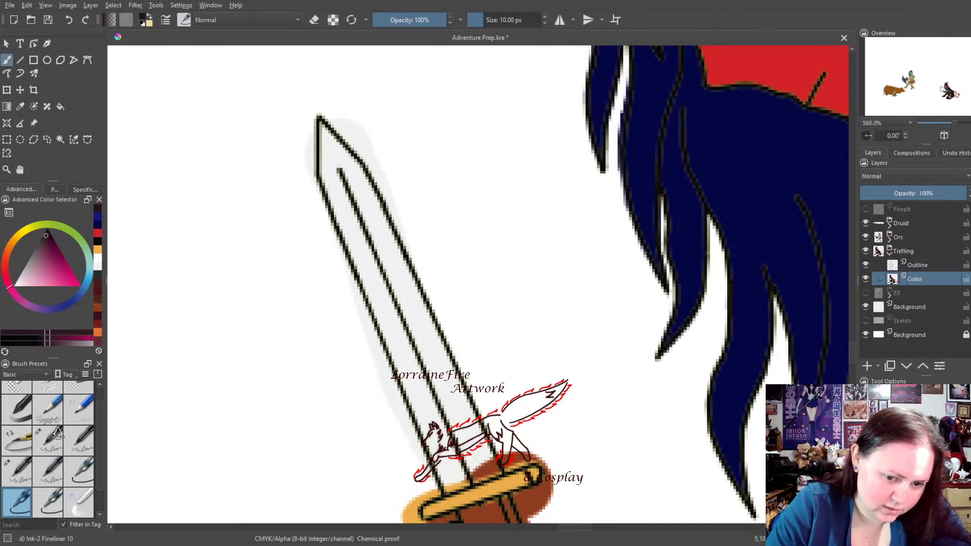
pyautogui.click(98, 274)
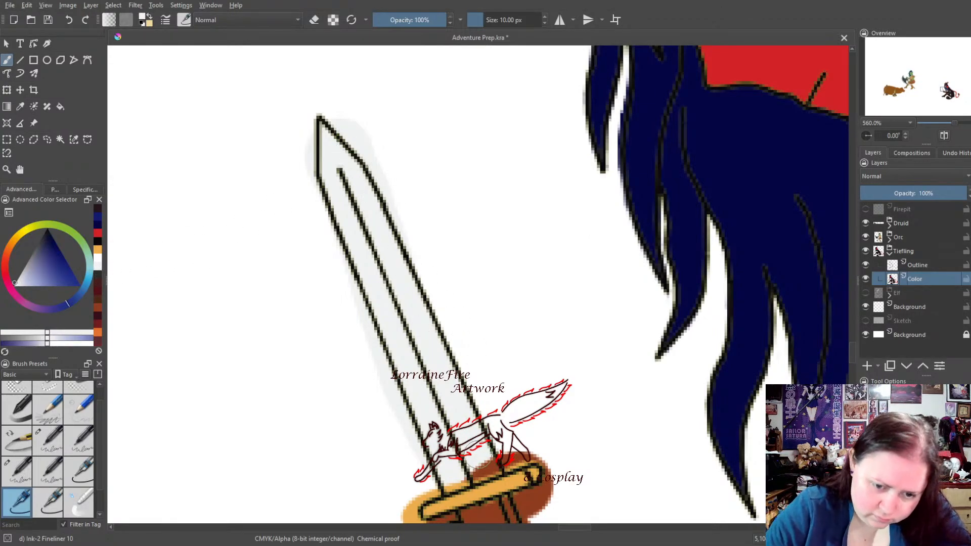
pyautogui.moveTo(479, 458)
pyautogui.mouseDown()
pyautogui.moveTo(493, 472)
pyautogui.moveTo(449, 480)
pyautogui.mouseUp()
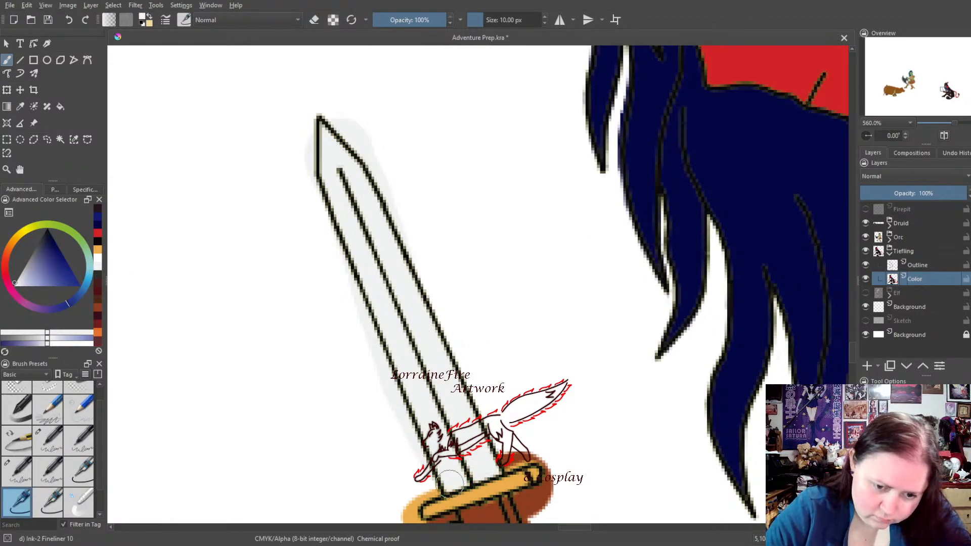
pyautogui.hotkey('ctrl', 'z')
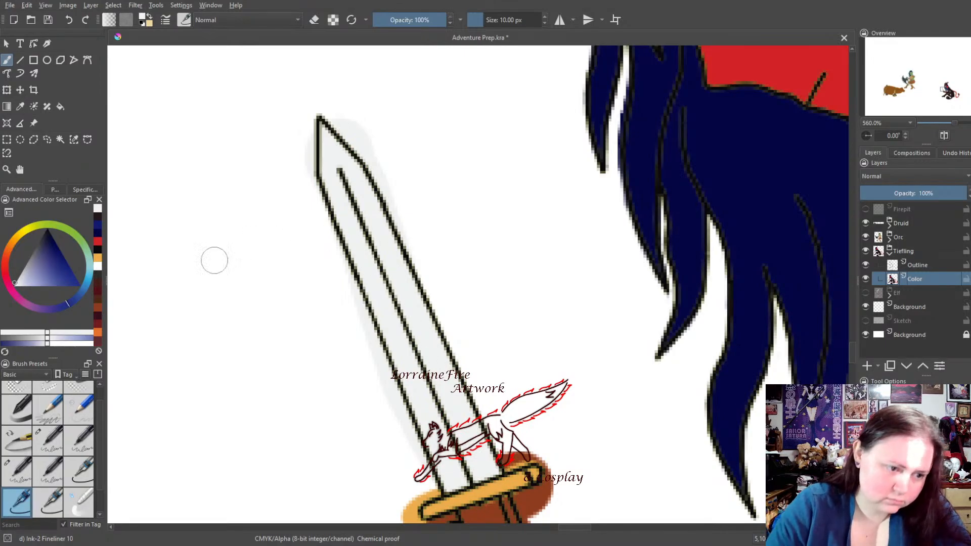
# Erase the overspill around the sword blade and gold crossguard with the 9.24 px Eraser Circle, and check the edges with the bottom Background layer hidden
pyautogui.click(23, 390)
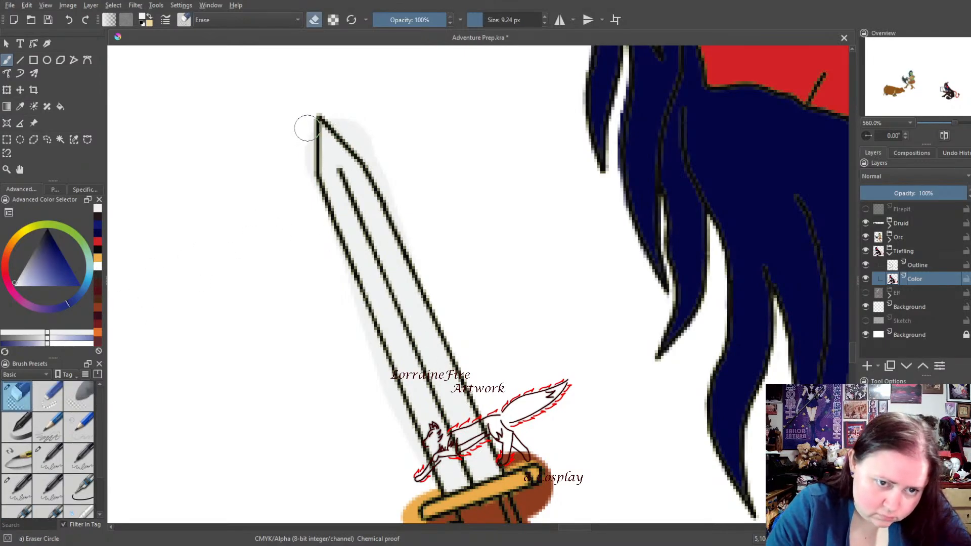
pyautogui.moveTo(307, 128); pyautogui.dragTo(308, 177)
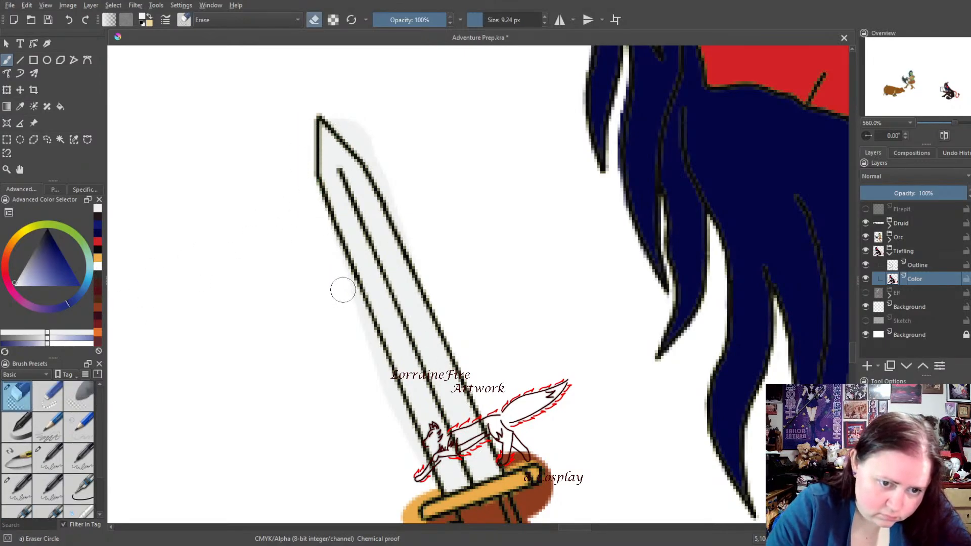
pyautogui.moveTo(343, 289)
pyautogui.mouseDown()
pyautogui.moveTo(419, 468)
pyautogui.moveTo(423, 492)
pyautogui.moveTo(402, 506)
pyautogui.mouseUp()
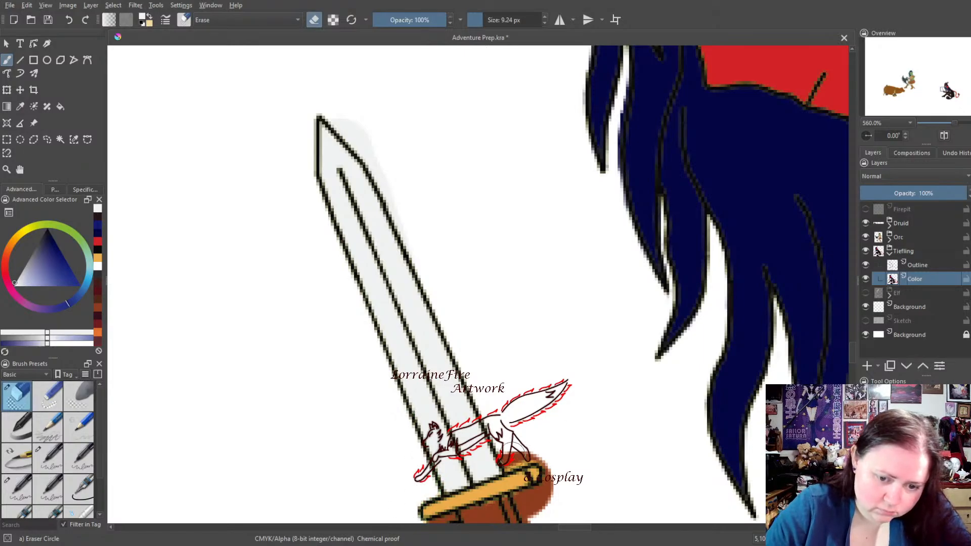
pyautogui.moveTo(510, 463)
pyautogui.mouseDown()
pyautogui.moveTo(536, 450)
pyautogui.moveTo(550, 463)
pyautogui.moveTo(553, 494)
pyautogui.moveTo(537, 517)
pyautogui.mouseUp()
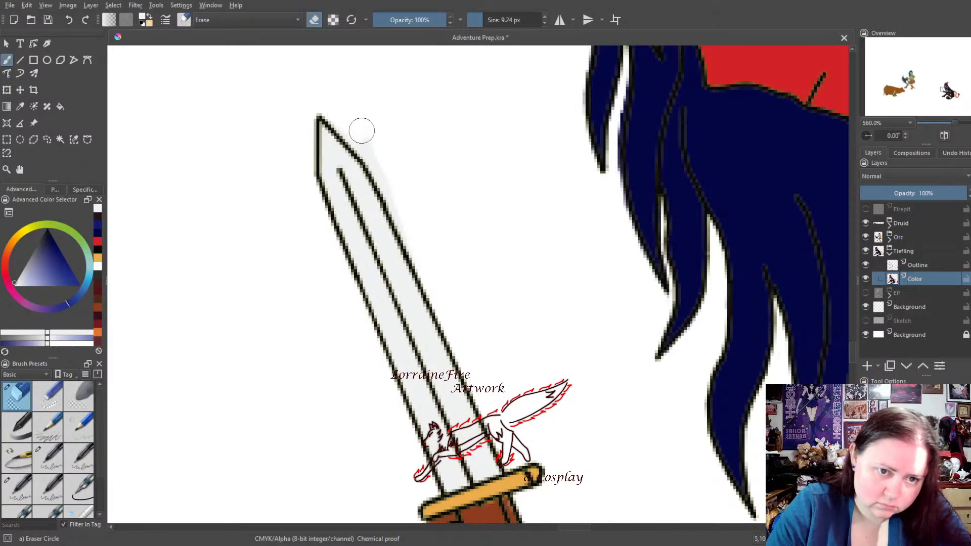
pyautogui.moveTo(345, 120)
pyautogui.mouseDown()
pyautogui.moveTo(390, 181)
pyautogui.moveTo(359, 139)
pyautogui.moveTo(392, 186)
pyautogui.moveTo(412, 243)
pyautogui.mouseUp()
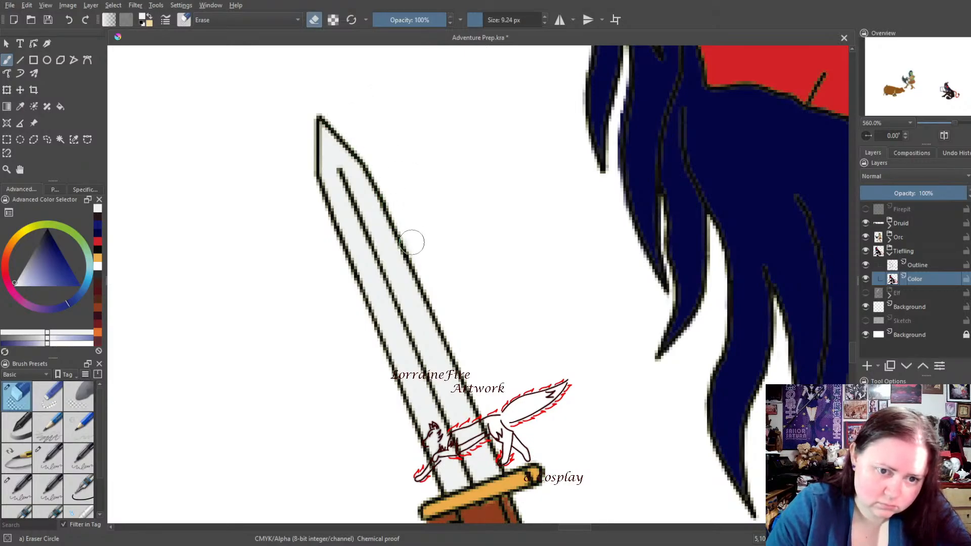
pyautogui.click(865, 335)
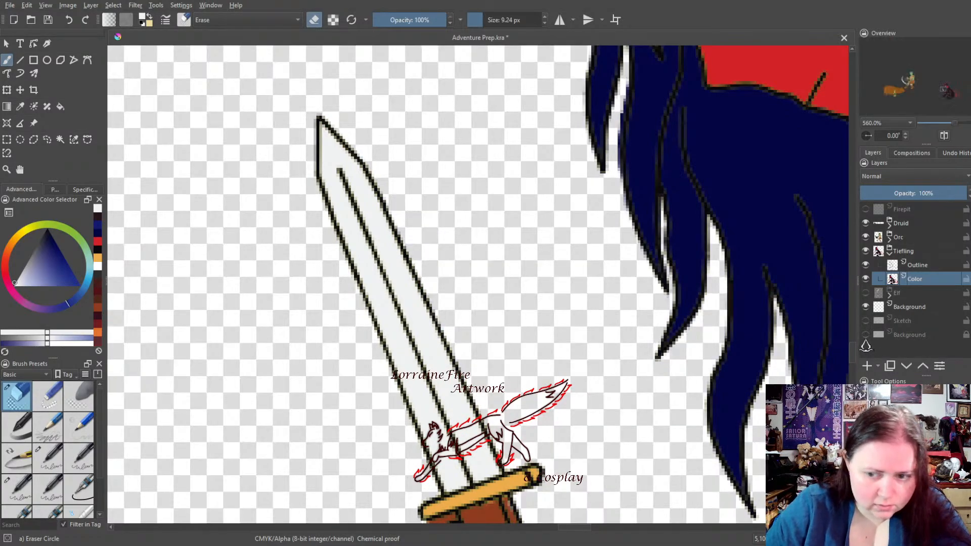
pyautogui.click(866, 335)
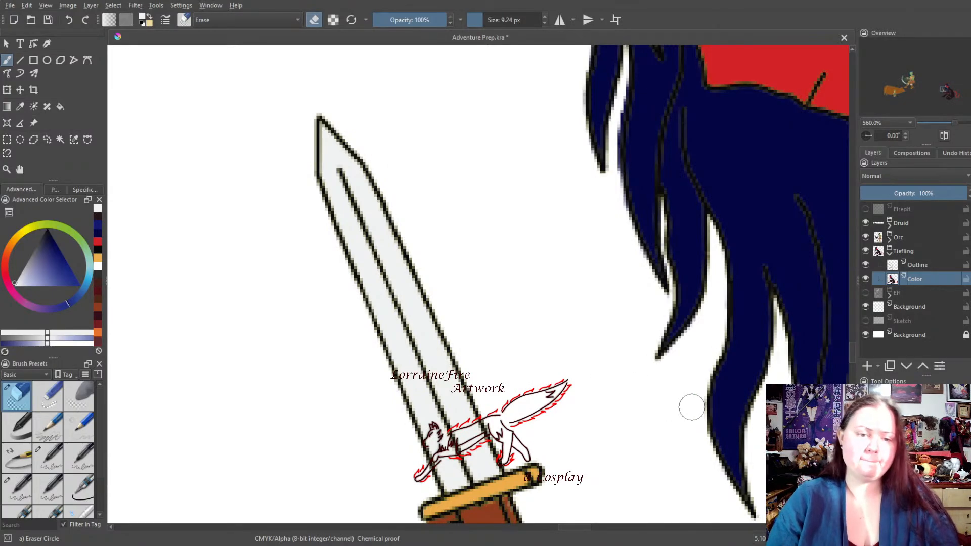
# Erase the dark red overspill around the sword-holding glove and the brown overspill between its fingertips and the crossguard
pyautogui.moveTo(721, 425)
pyautogui.mouseDown()
pyautogui.moveTo(559, 282)
pyautogui.moveTo(507, 169)
pyautogui.moveTo(554, 154)
pyautogui.moveTo(528, 128)
pyautogui.moveTo(464, 130)
pyautogui.mouseUp()
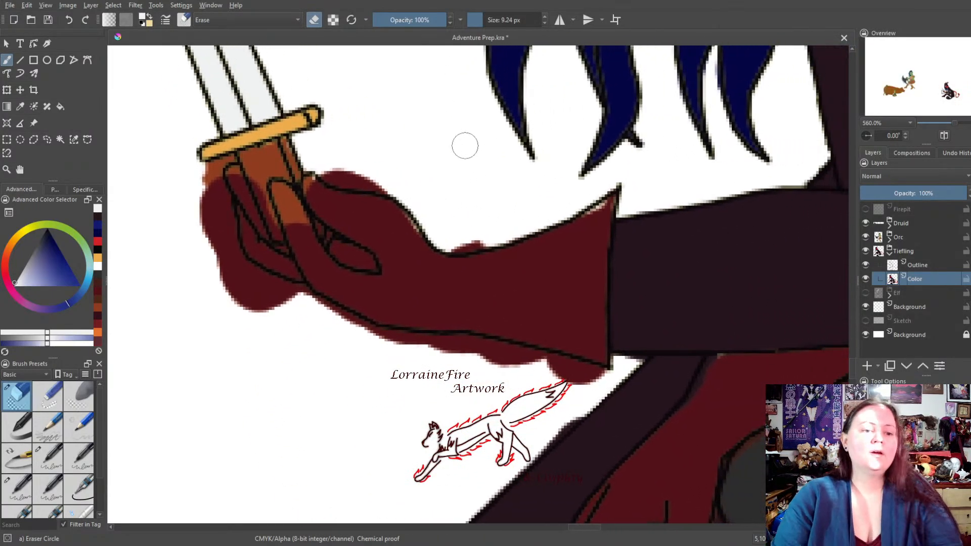
pyautogui.moveTo(249, 177)
pyautogui.mouseDown()
pyautogui.moveTo(209, 179)
pyautogui.moveTo(228, 249)
pyautogui.moveTo(225, 210)
pyautogui.moveTo(213, 220)
pyautogui.moveTo(199, 184)
pyautogui.moveTo(227, 292)
pyautogui.moveTo(242, 301)
pyautogui.moveTo(226, 242)
pyautogui.moveTo(273, 290)
pyautogui.moveTo(301, 295)
pyautogui.moveTo(264, 302)
pyautogui.moveTo(257, 321)
pyautogui.moveTo(276, 306)
pyautogui.moveTo(315, 322)
pyautogui.moveTo(325, 311)
pyautogui.moveTo(360, 334)
pyautogui.moveTo(334, 320)
pyautogui.moveTo(429, 345)
pyautogui.moveTo(414, 346)
pyautogui.moveTo(494, 343)
pyautogui.moveTo(604, 378)
pyautogui.moveTo(485, 362)
pyautogui.mouseUp()
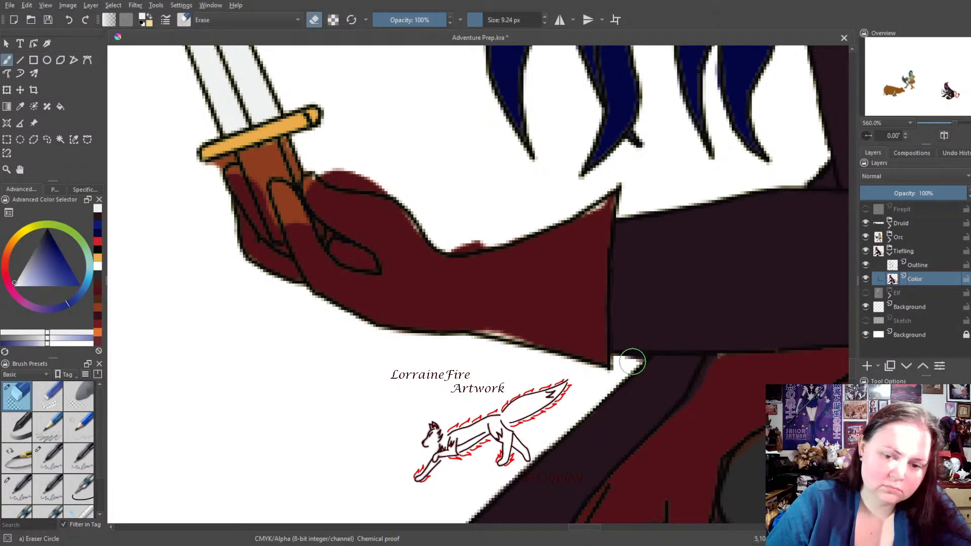
pyautogui.moveTo(640, 360); pyautogui.dragTo(643, 359)
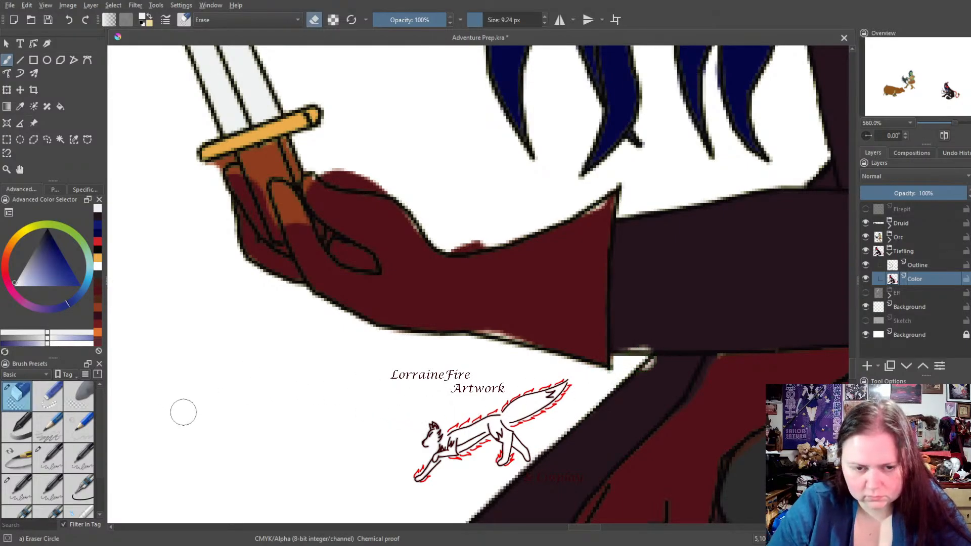
pyautogui.moveTo(316, 153)
pyautogui.mouseDown()
pyautogui.moveTo(339, 177)
pyautogui.moveTo(335, 171)
pyautogui.moveTo(352, 181)
pyautogui.mouseUp()
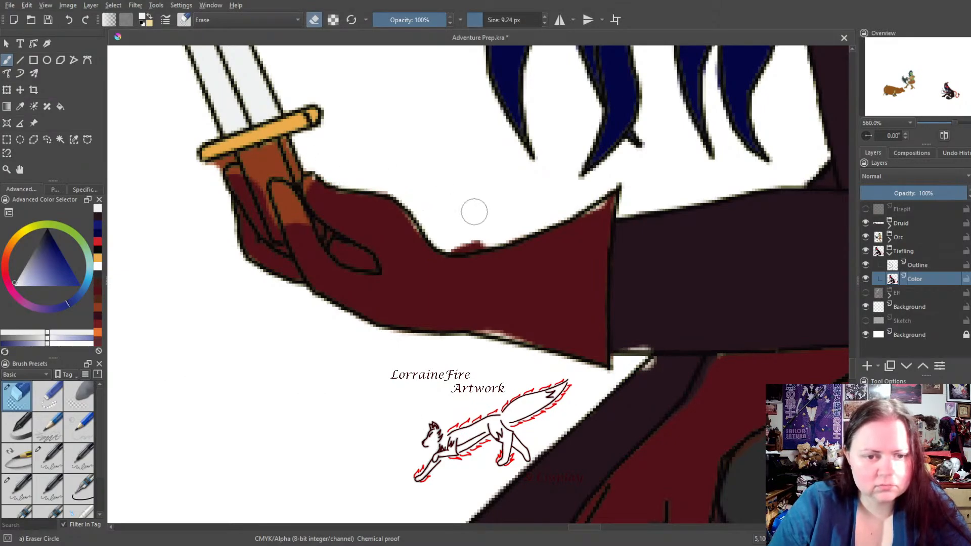
pyautogui.moveTo(456, 237)
pyautogui.mouseDown()
pyautogui.moveTo(511, 219)
pyautogui.moveTo(470, 241)
pyautogui.moveTo(497, 235)
pyautogui.moveTo(468, 244)
pyautogui.mouseUp()
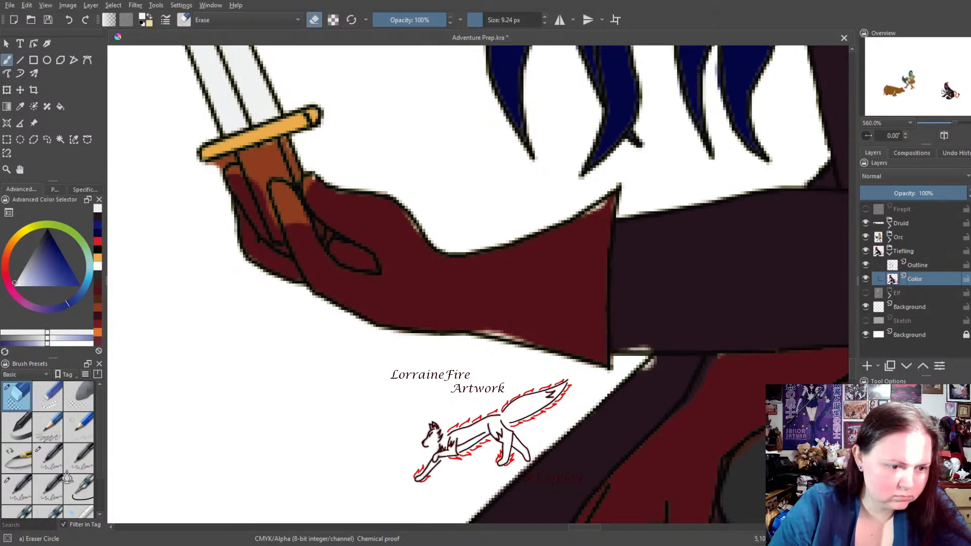
pyautogui.click(49, 450)
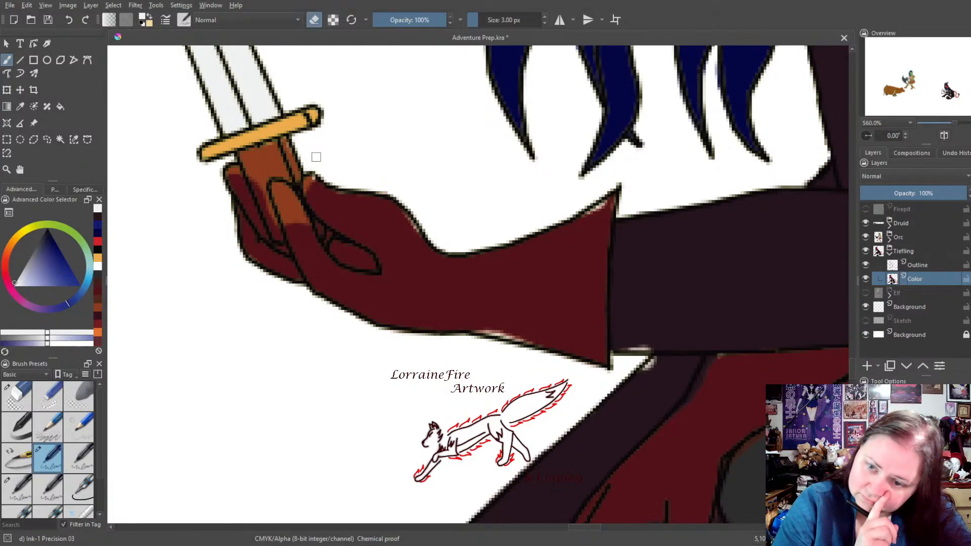
# Sample the sword handle's brown and extend it down between the gloved fingers with the 5 px Ink-2 Fineliner
pyautogui.click(21, 107)
pyautogui.click(277, 173)
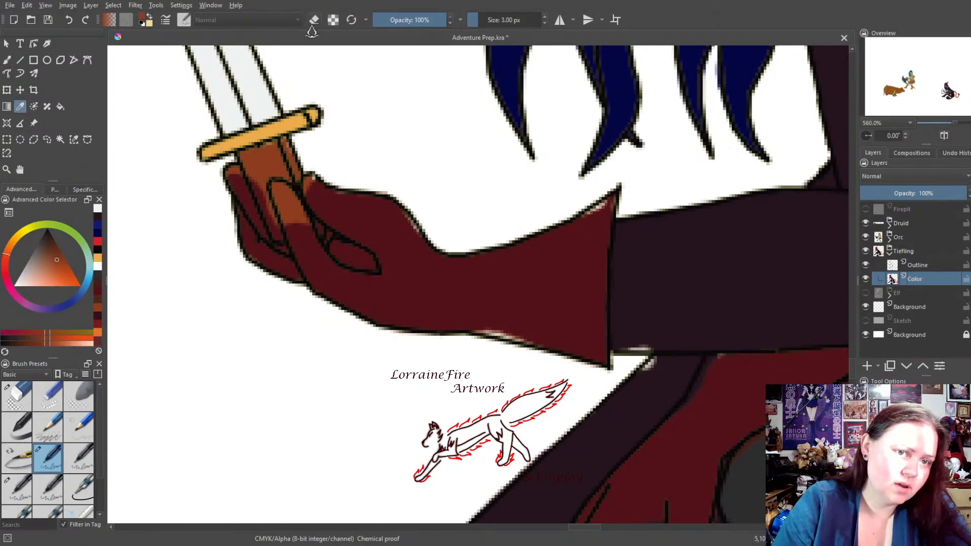
pyautogui.click(6, 60)
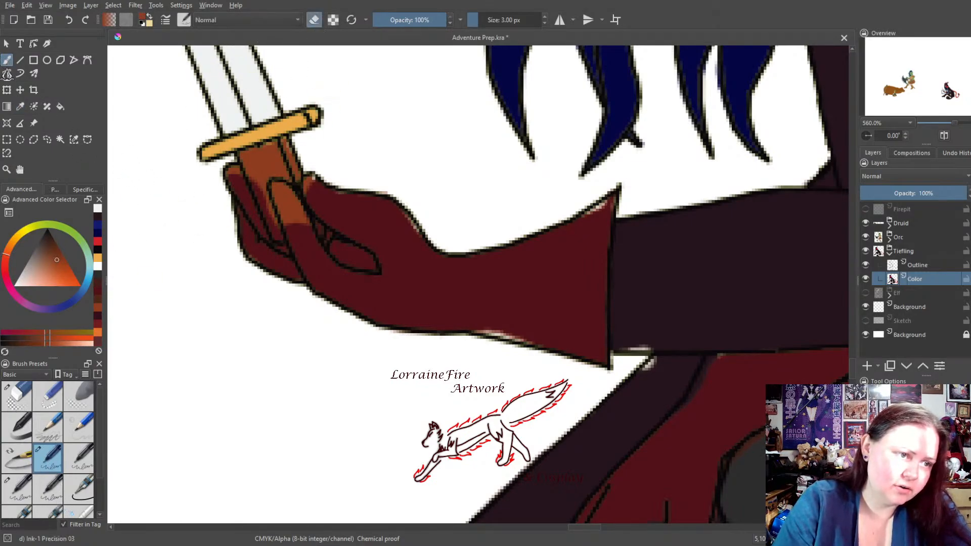
pyautogui.click(76, 495)
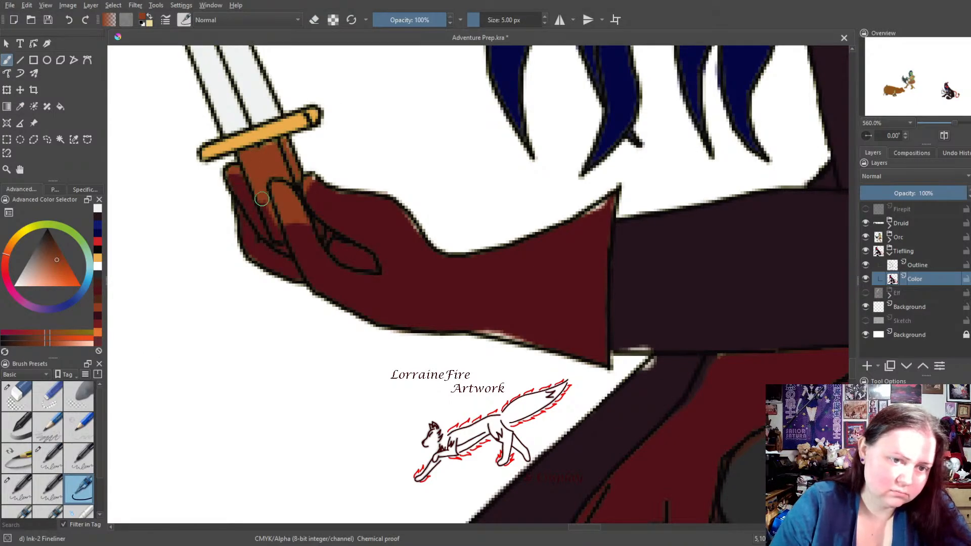
pyautogui.click(277, 233)
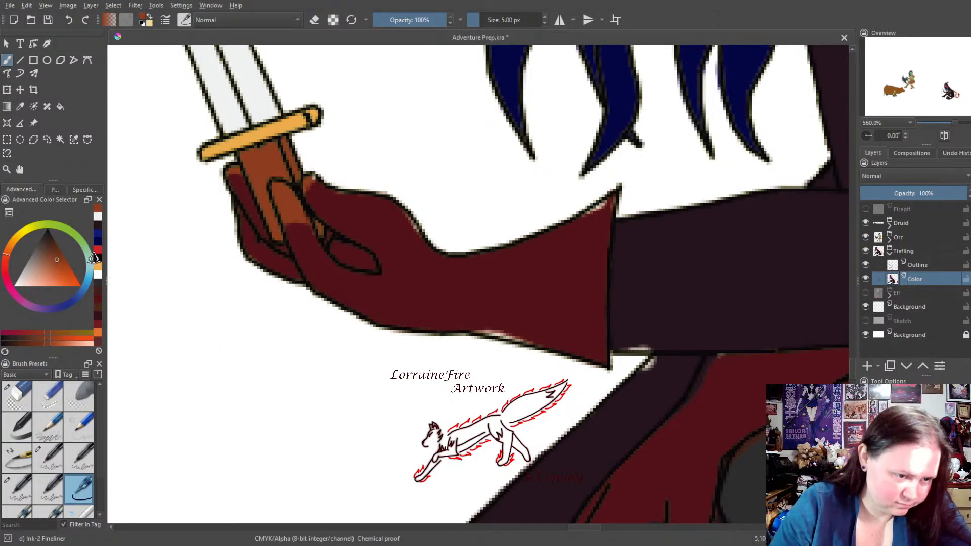
# Sample the glove's dark red and paint over the brown overspill on the fingers and thumb with the 5 px Ink-2 Fineliner
pyautogui.click(21, 106)
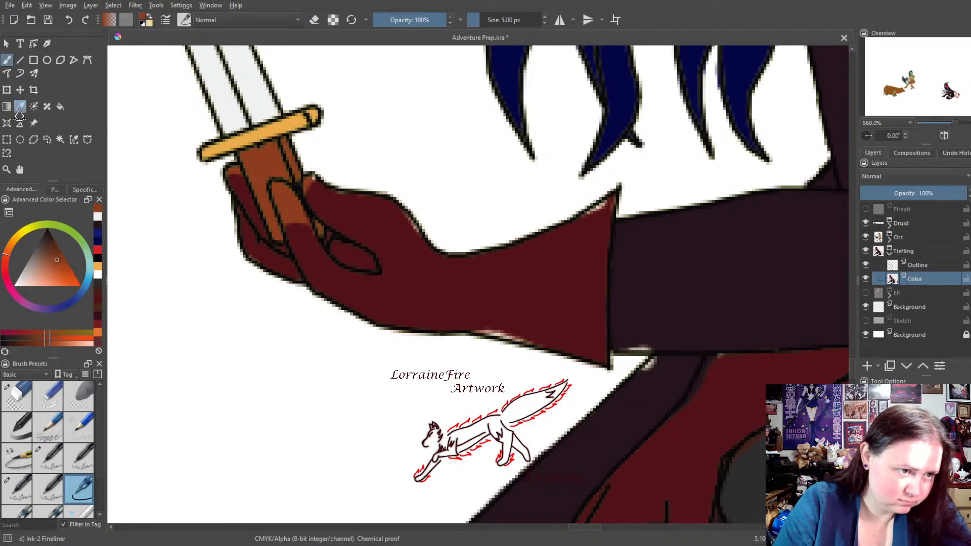
pyautogui.click(416, 284)
pyautogui.click(7, 59)
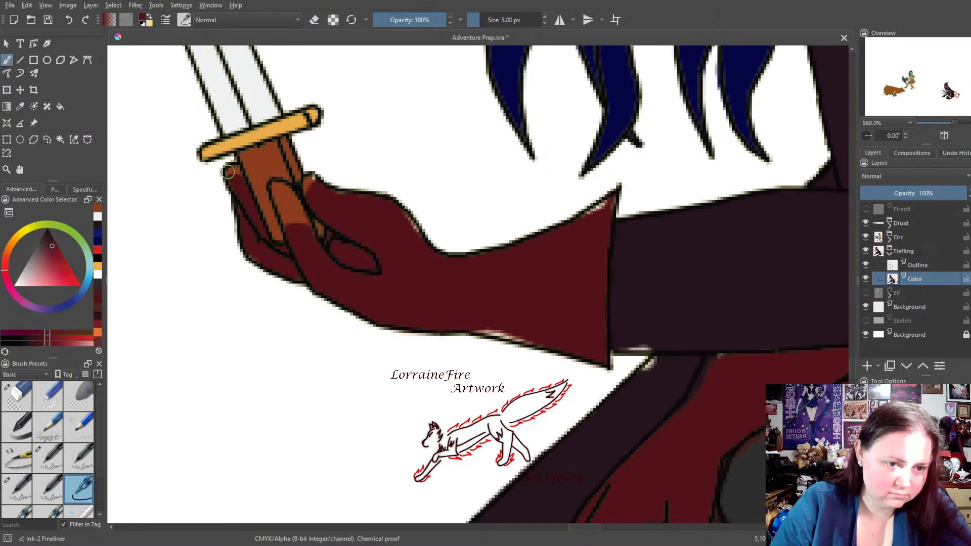
pyautogui.moveTo(227, 172); pyautogui.dragTo(240, 187)
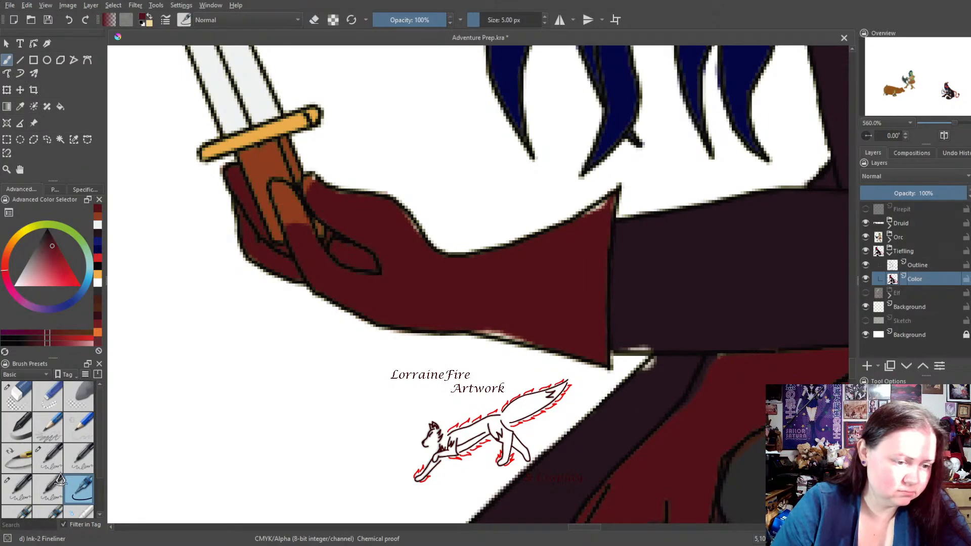
pyautogui.click(48, 458)
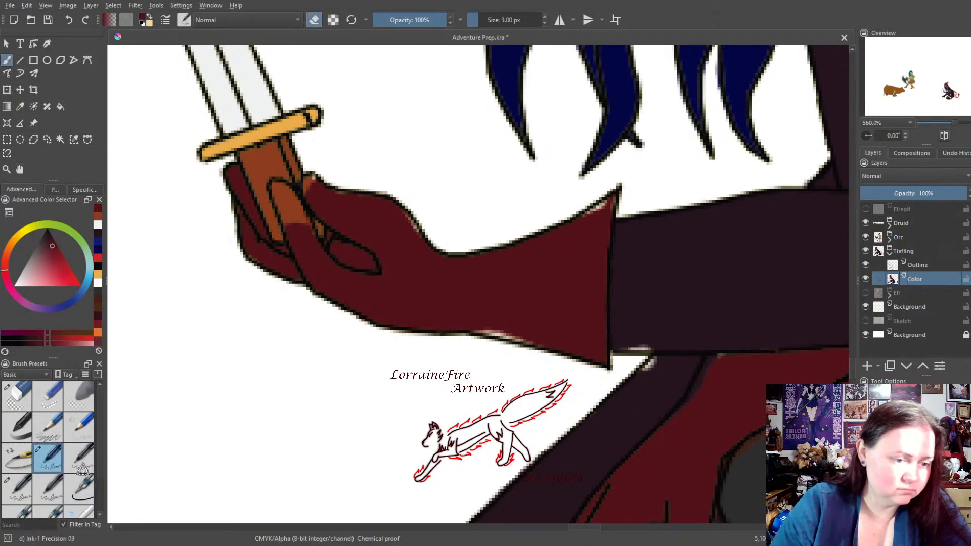
pyautogui.click(79, 488)
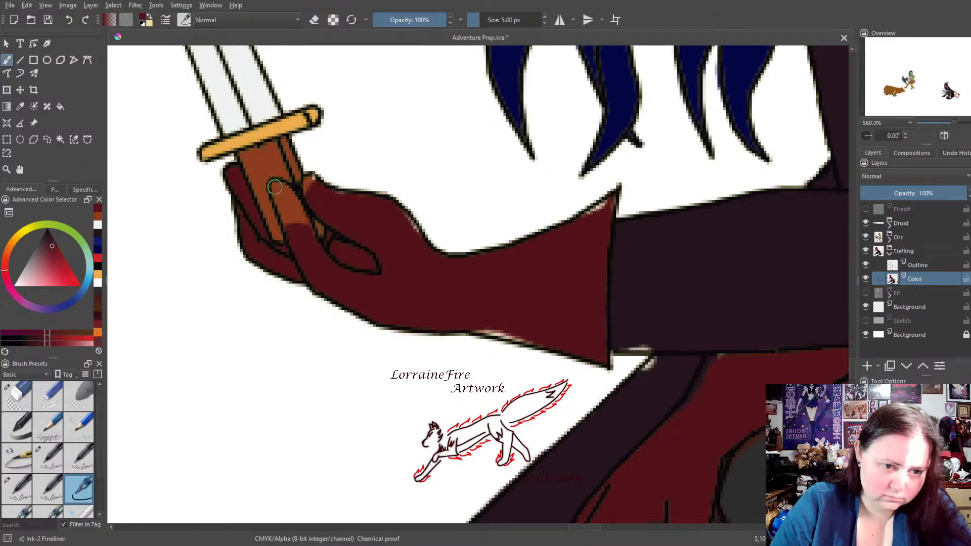
pyautogui.moveTo(276, 186)
pyautogui.mouseDown()
pyautogui.moveTo(286, 211)
pyautogui.moveTo(286, 191)
pyautogui.moveTo(309, 236)
pyautogui.moveTo(314, 188)
pyautogui.mouseUp()
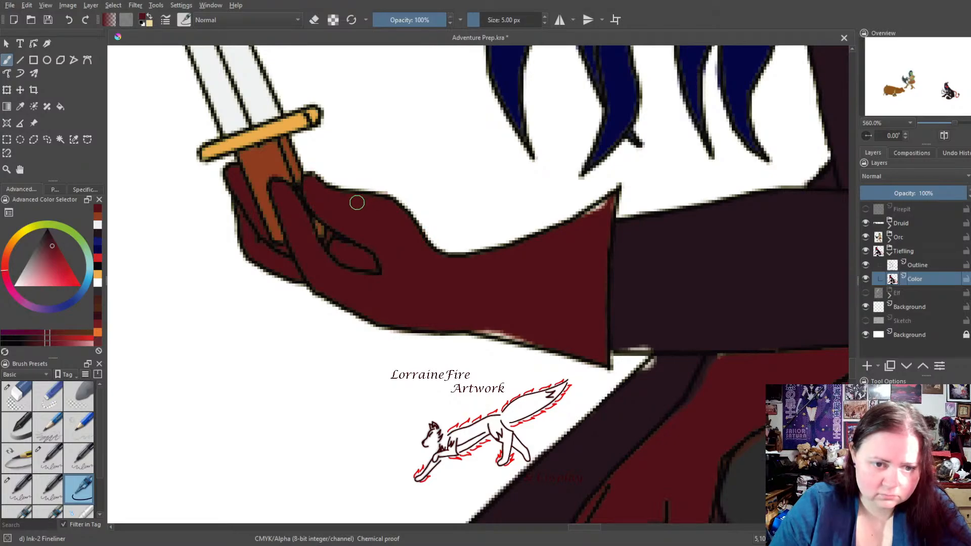
# Fill the pale gaps along the glove cuff with dark red and those under the coat sleeve with dark purple
pyautogui.moveTo(483, 330); pyautogui.dragTo(527, 335)
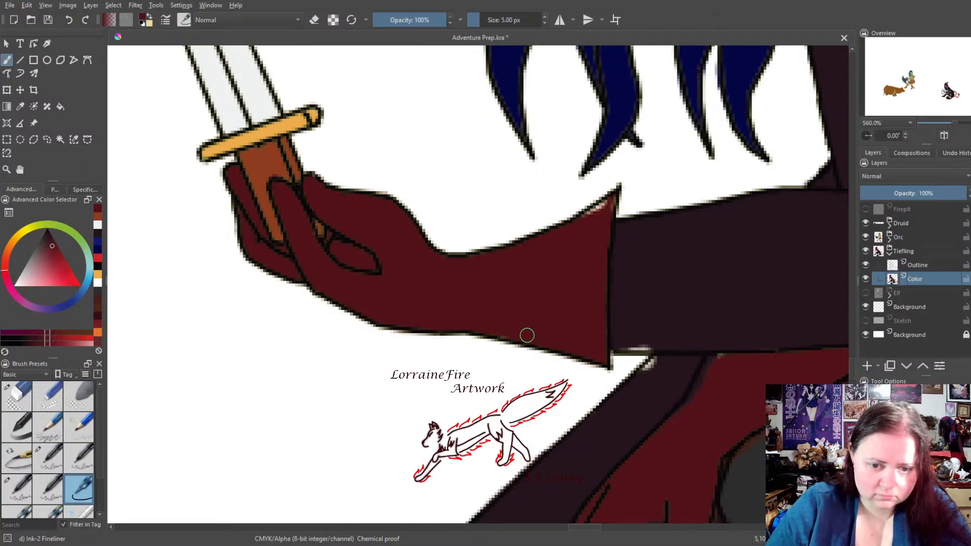
pyautogui.moveTo(585, 223); pyautogui.dragTo(610, 204)
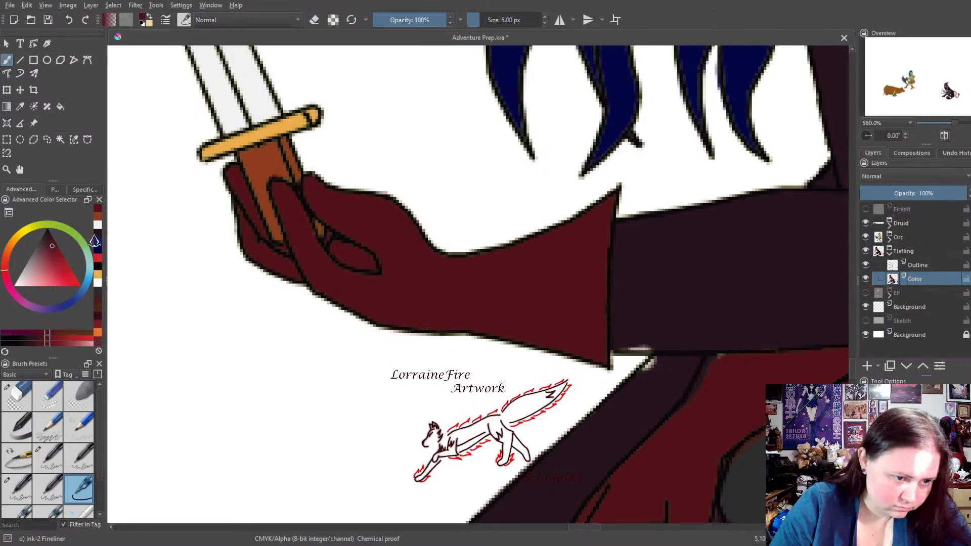
pyautogui.click(96, 244)
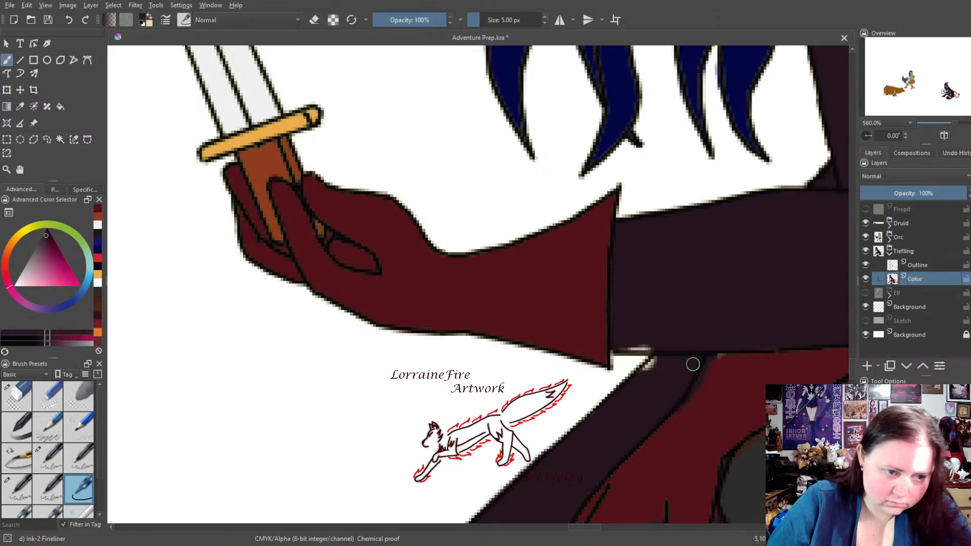
pyautogui.moveTo(628, 342)
pyautogui.mouseDown()
pyautogui.moveTo(650, 348)
pyautogui.moveTo(622, 347)
pyautogui.moveTo(686, 348)
pyautogui.moveTo(652, 383)
pyautogui.moveTo(662, 351)
pyautogui.moveTo(663, 361)
pyautogui.mouseUp()
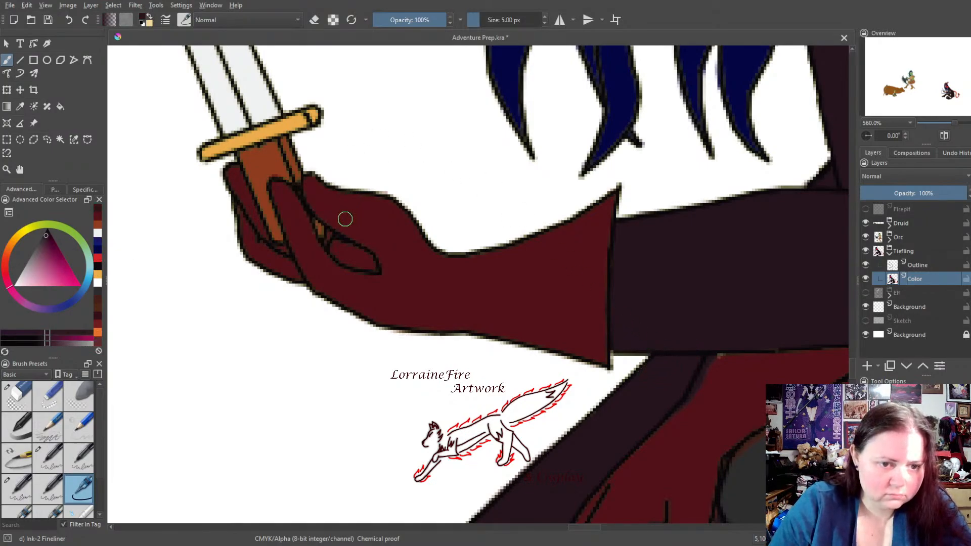
pyautogui.click(98, 230)
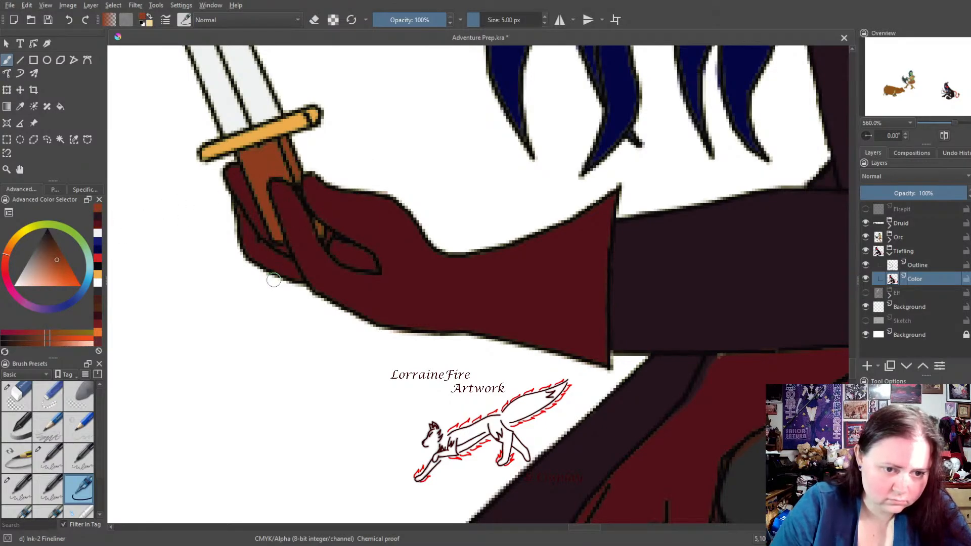
pyautogui.click(96, 227)
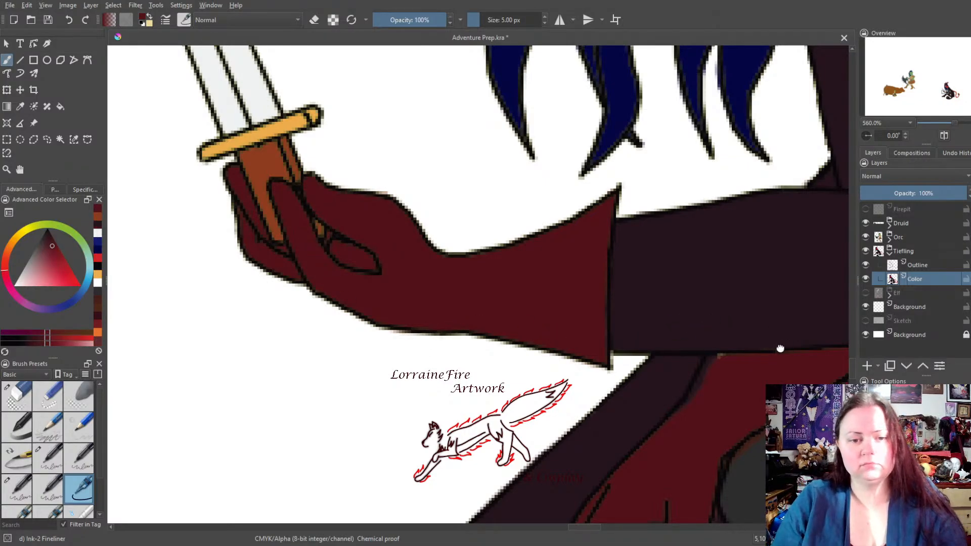
# Sample the clothing's dark grey and paint over the overspill beside the lower red hand, around the gold knob and handle, and by the belts
pyautogui.moveTo(779, 347); pyautogui.dragTo(549, 312)
pyautogui.moveTo(752, 247)
pyautogui.mouseDown()
pyautogui.moveTo(566, 368)
pyautogui.moveTo(830, 226)
pyautogui.moveTo(678, 229)
pyautogui.moveTo(496, 323)
pyautogui.moveTo(837, 163)
pyautogui.moveTo(460, 342)
pyautogui.moveTo(438, 329)
pyautogui.moveTo(363, 346)
pyautogui.moveTo(329, 336)
pyautogui.mouseUp()
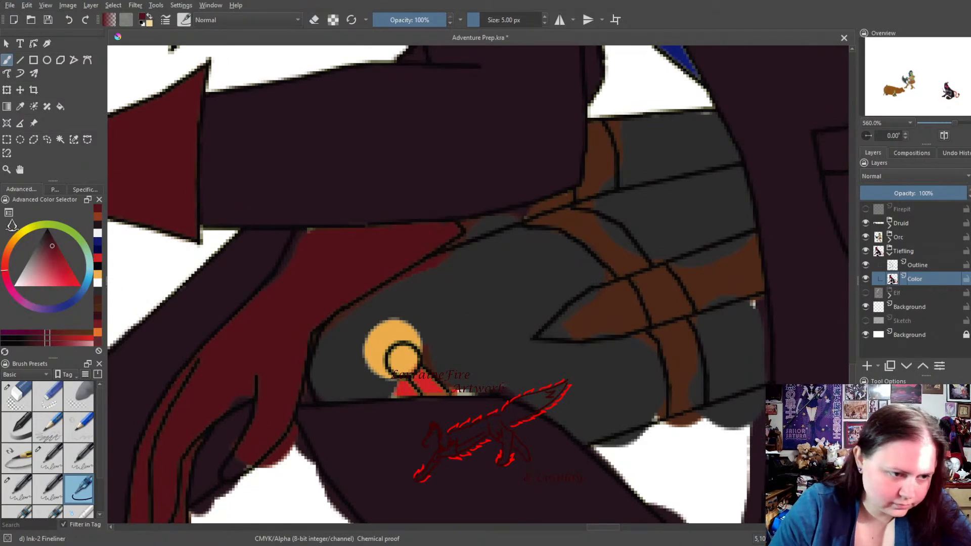
pyautogui.click(21, 107)
pyautogui.click(476, 284)
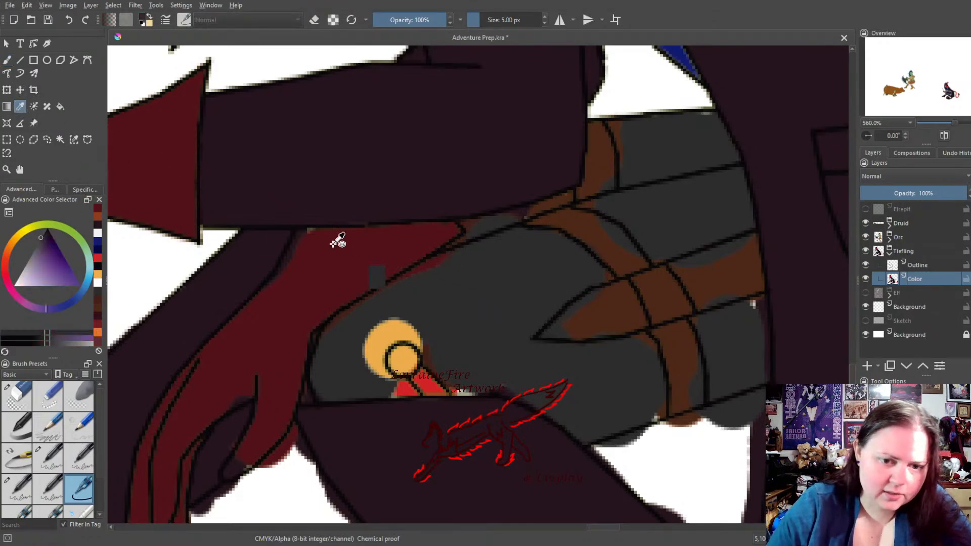
pyautogui.click(8, 60)
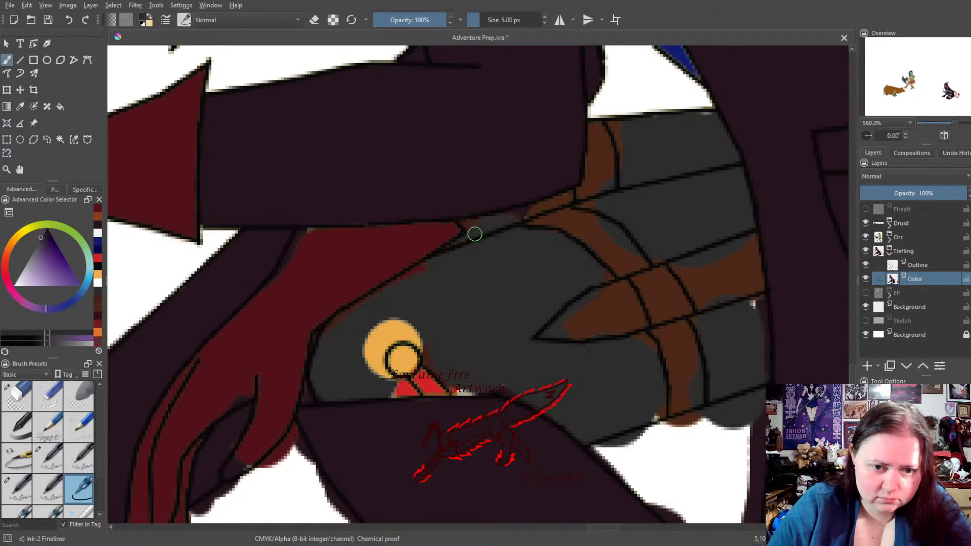
pyautogui.moveTo(466, 222); pyautogui.dragTo(505, 219)
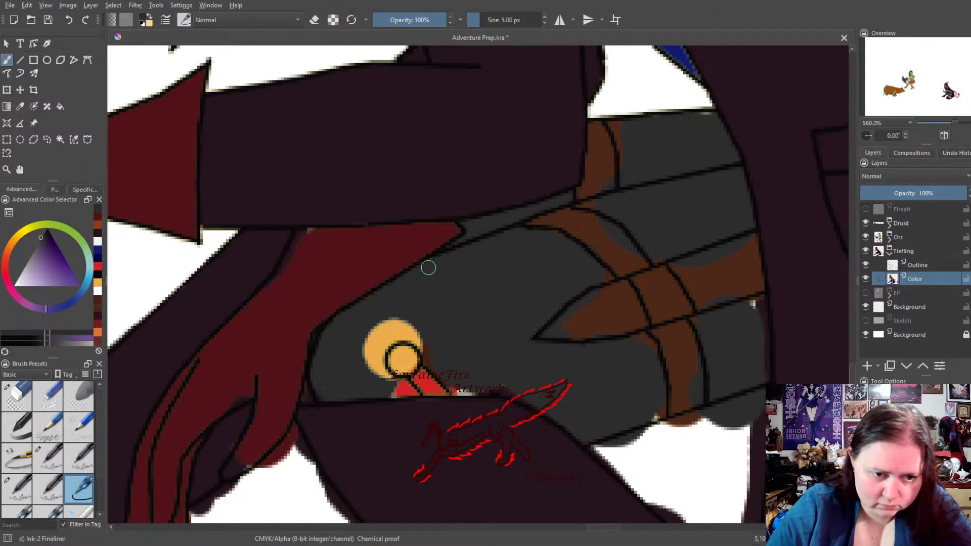
pyautogui.moveTo(399, 389)
pyautogui.mouseDown()
pyautogui.moveTo(414, 394)
pyautogui.moveTo(399, 395)
pyautogui.moveTo(403, 383)
pyautogui.moveTo(376, 366)
pyautogui.moveTo(384, 371)
pyautogui.moveTo(374, 353)
pyautogui.moveTo(383, 334)
pyautogui.moveTo(368, 364)
pyautogui.moveTo(388, 327)
pyautogui.moveTo(405, 322)
pyautogui.moveTo(382, 342)
pyautogui.moveTo(426, 336)
pyautogui.moveTo(412, 337)
pyautogui.mouseUp()
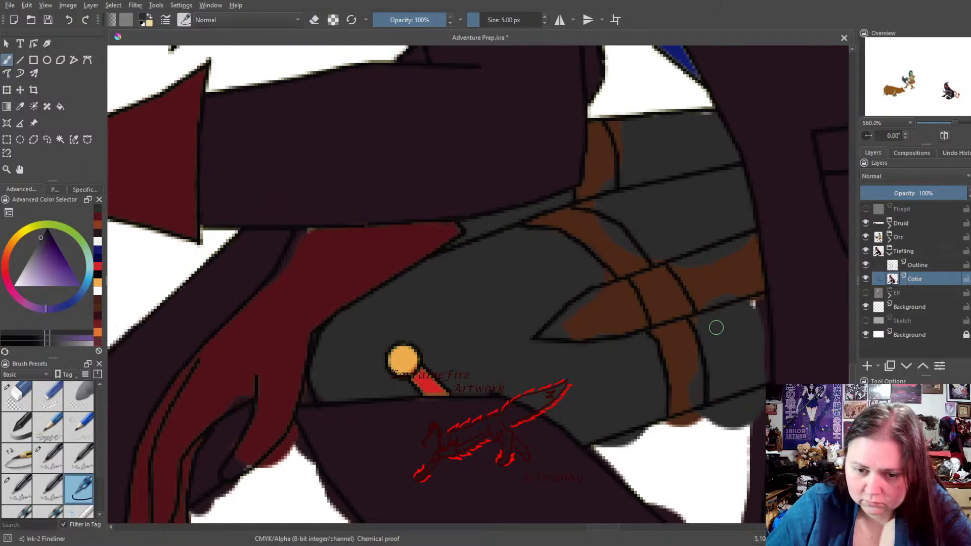
pyautogui.moveTo(751, 315)
pyautogui.mouseDown()
pyautogui.moveTo(764, 299)
pyautogui.moveTo(765, 370)
pyautogui.mouseUp()
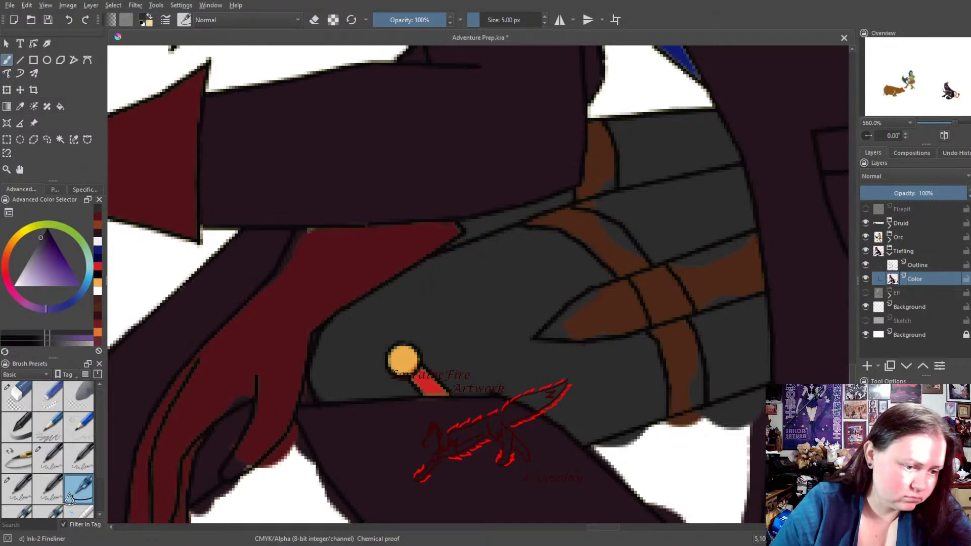
# Fill the lower hand with dark red out to its outlines at the wrist and fingertip, using the 5 px Ink-2 Fineliner
pyautogui.click(49, 459)
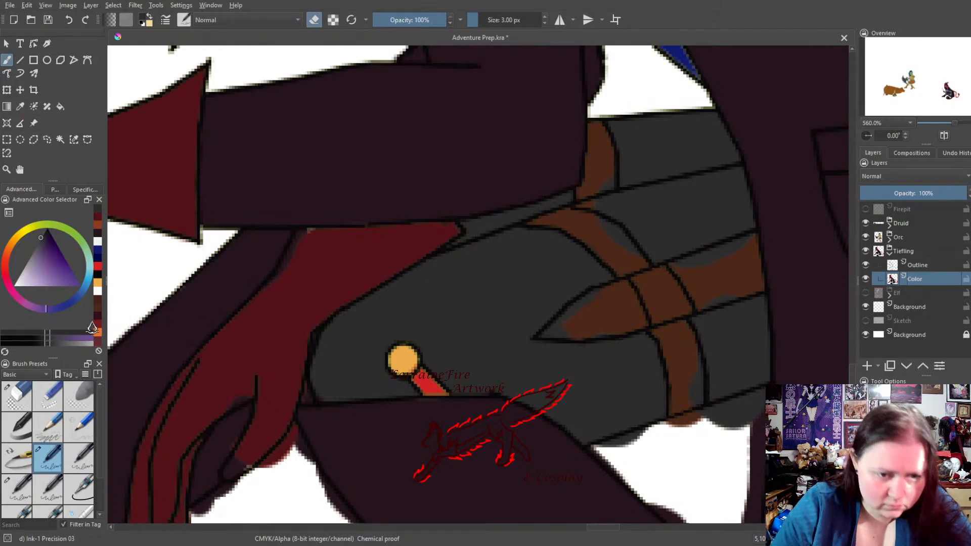
pyautogui.click(79, 488)
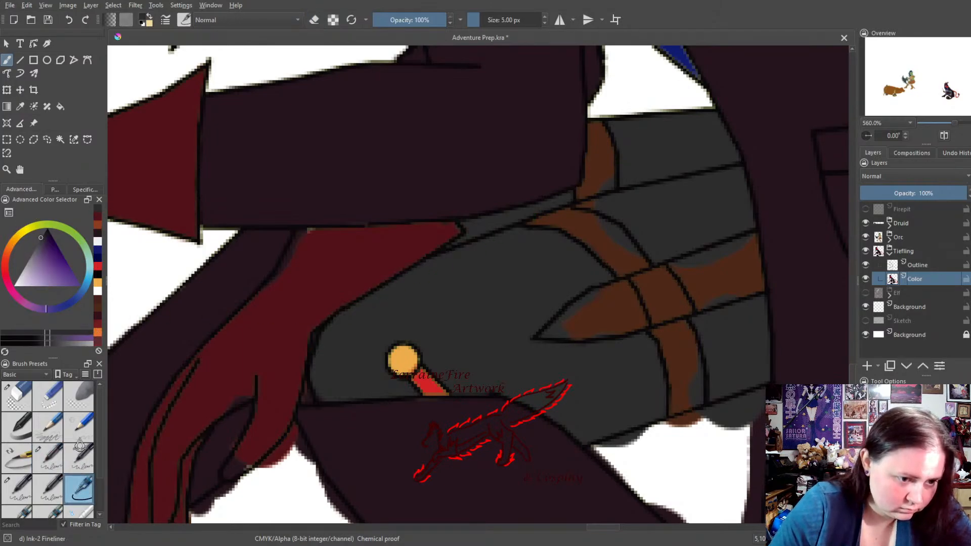
pyautogui.click(98, 221)
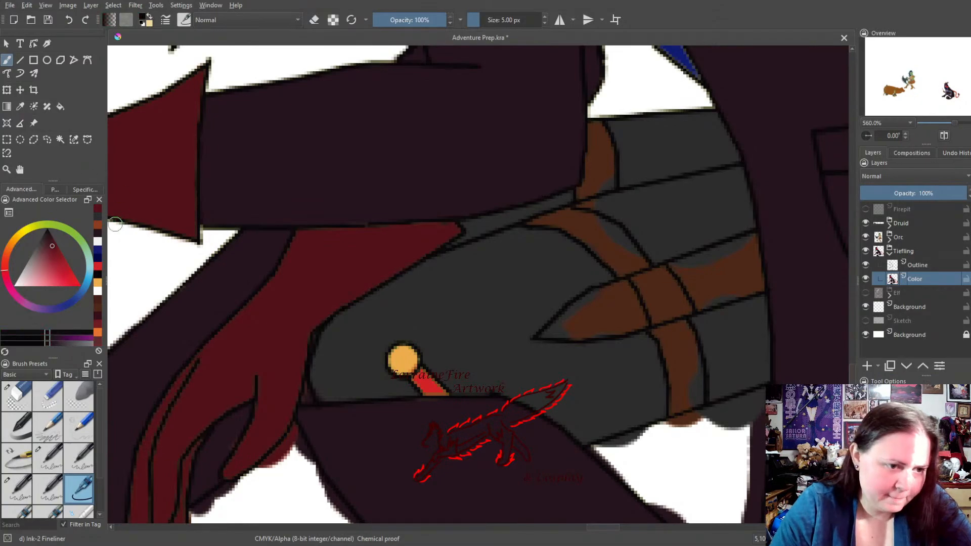
# Paint the belt and its crossing straps dark brown out to their outlines, covering the grey patches
pyautogui.click(96, 311)
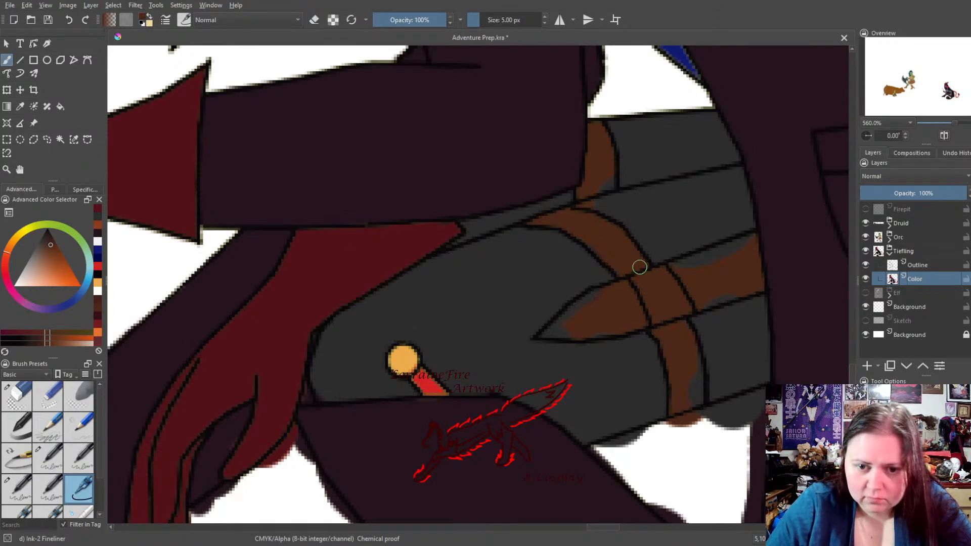
pyautogui.moveTo(639, 267); pyautogui.dragTo(620, 251)
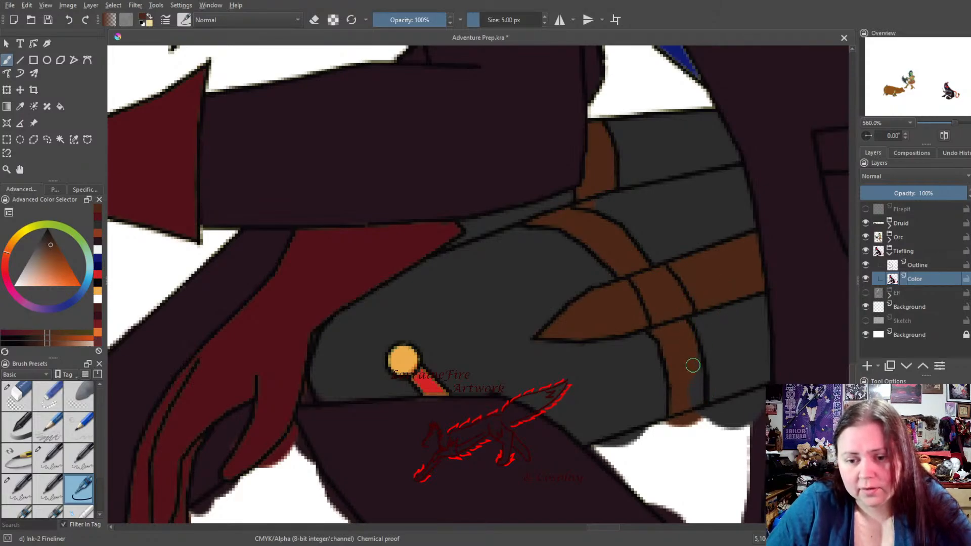
pyautogui.moveTo(693, 359); pyautogui.dragTo(698, 398)
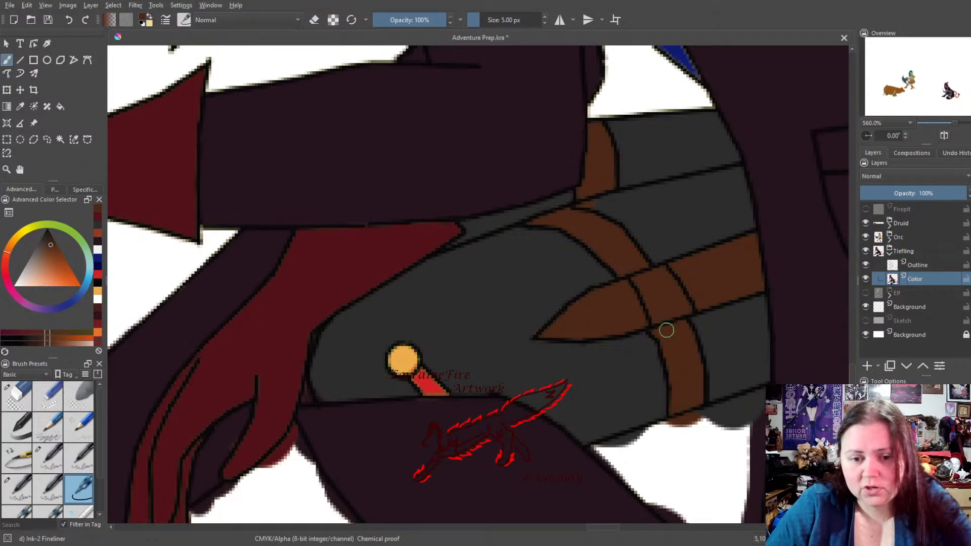
pyautogui.click(18, 402)
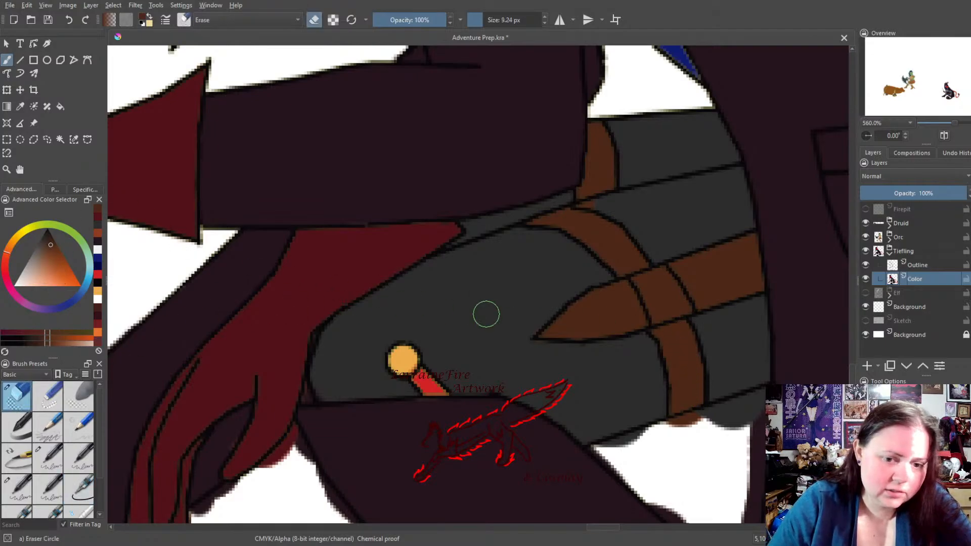
pyautogui.moveTo(526, 327); pyautogui.dragTo(526, 324)
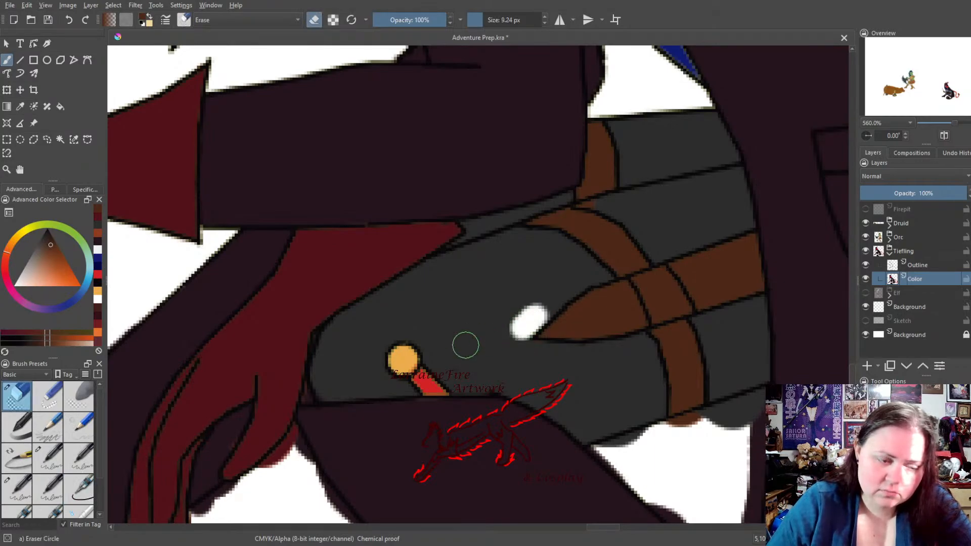
pyautogui.click(92, 480)
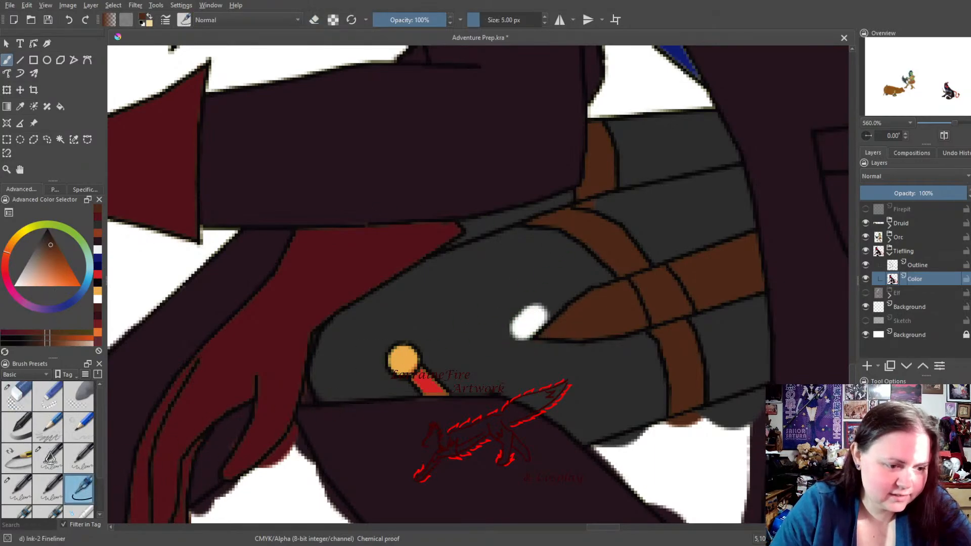
pyautogui.click(20, 513)
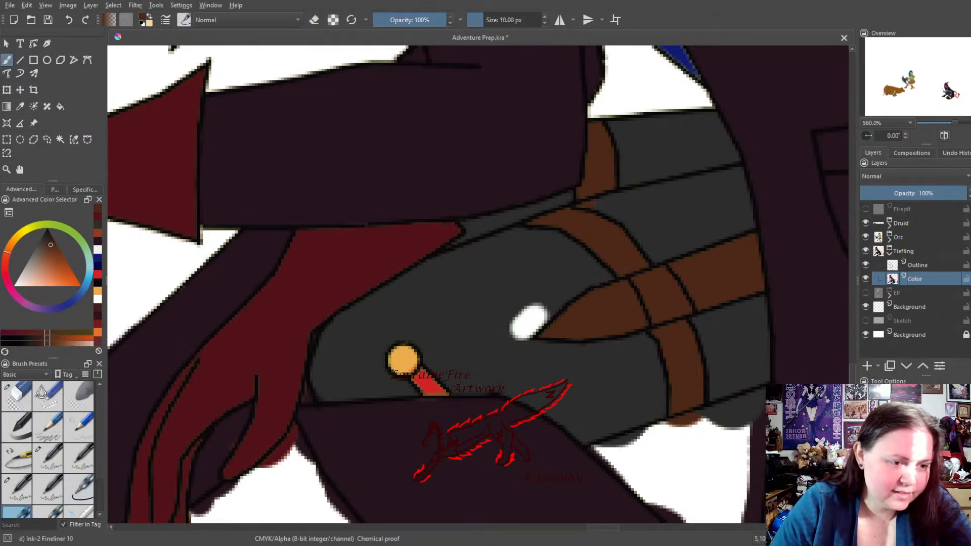
pyautogui.click(97, 225)
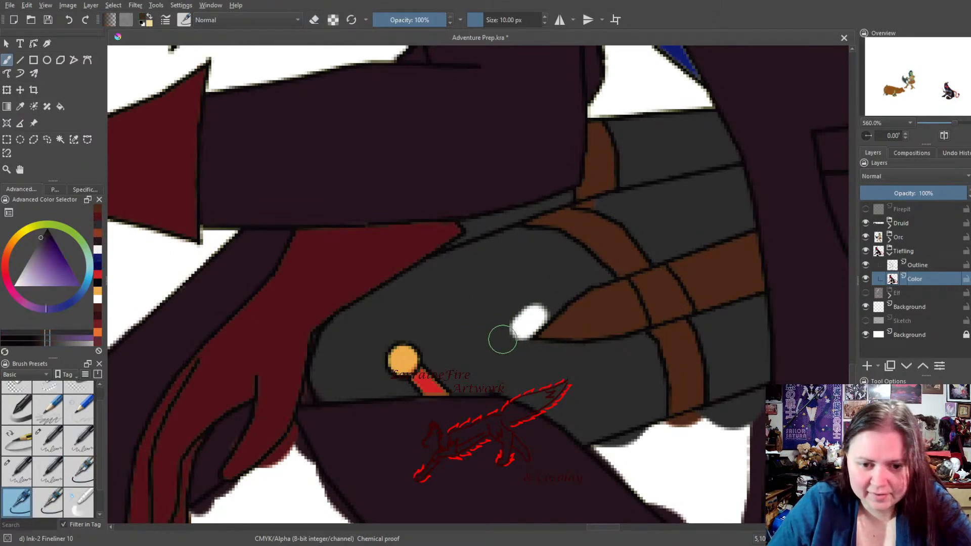
pyautogui.moveTo(503, 339)
pyautogui.mouseDown()
pyautogui.moveTo(545, 306)
pyautogui.moveTo(511, 342)
pyautogui.mouseUp()
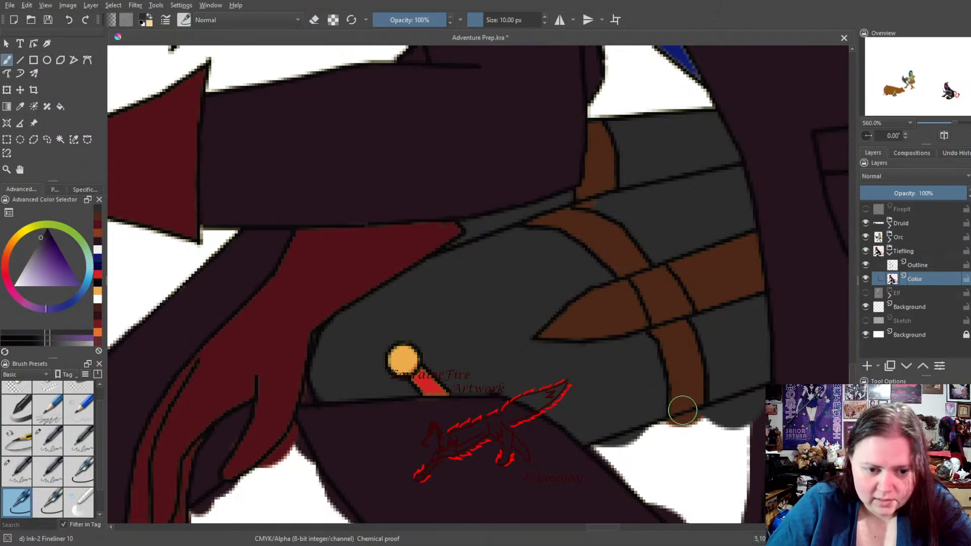
# Touch up the small handle below the gold knob in bright red with the 5 px Ink-2 Fineliner
pyautogui.click(79, 472)
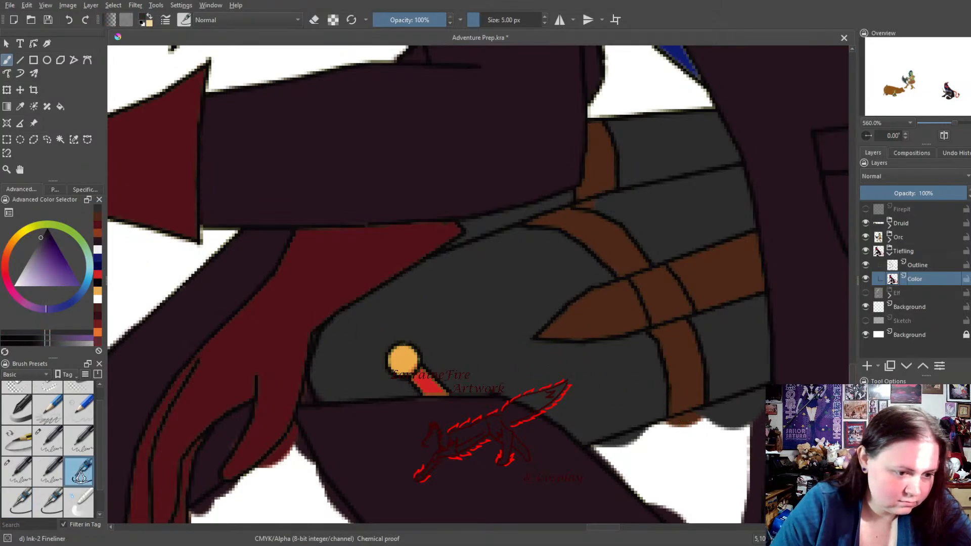
pyautogui.click(97, 280)
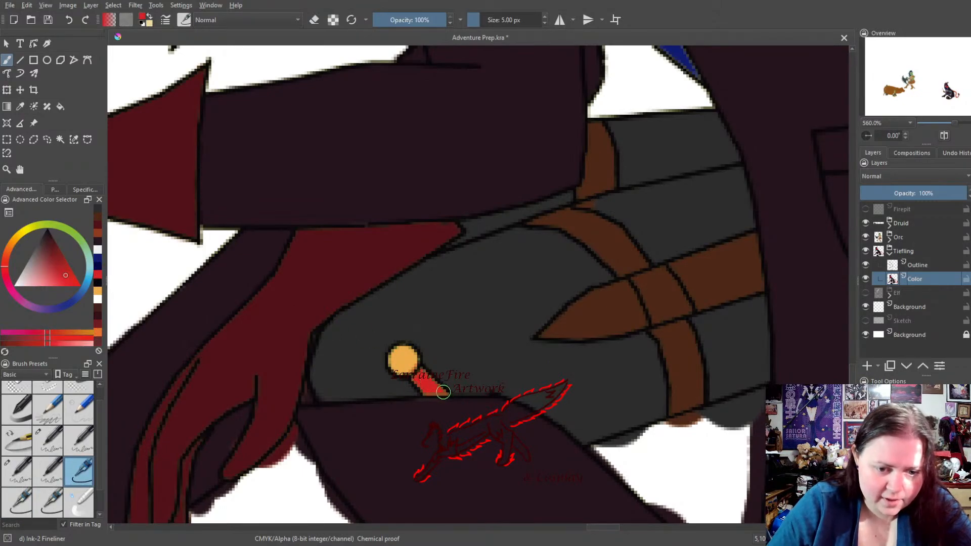
pyautogui.moveTo(443, 392); pyautogui.dragTo(420, 379)
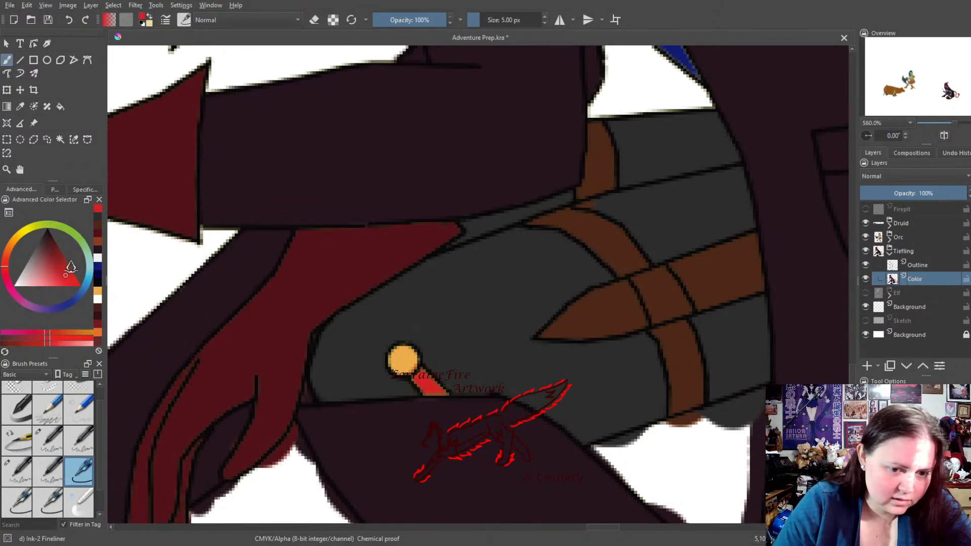
# Touch up the coat edge below the small red handle in its sampled dark purple and the clothing beside it in dark grey
pyautogui.click(96, 242)
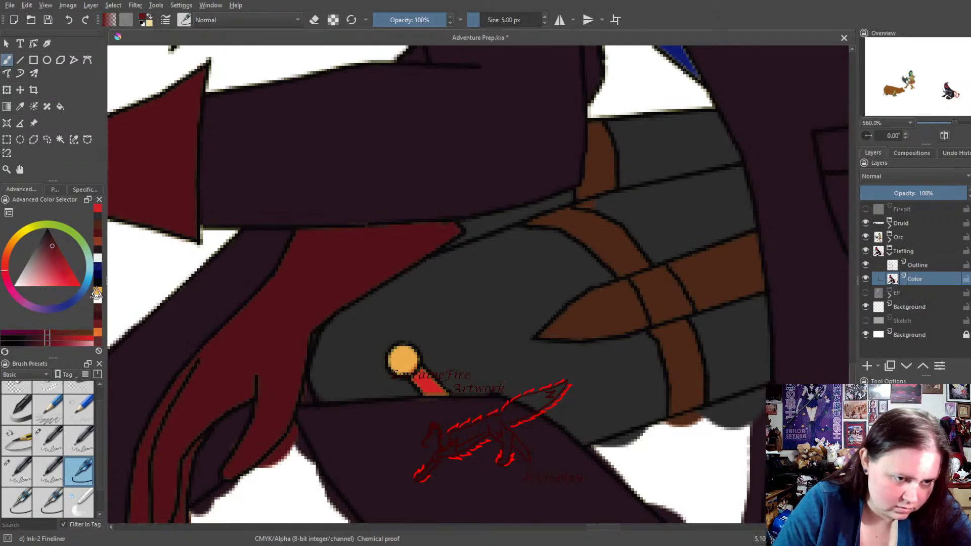
pyautogui.click(20, 106)
pyautogui.click(418, 174)
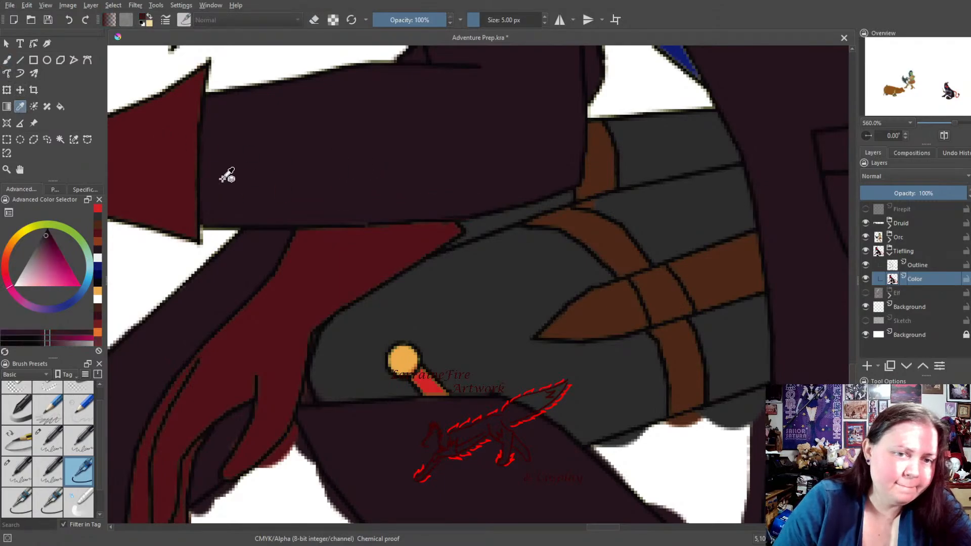
pyautogui.click(7, 60)
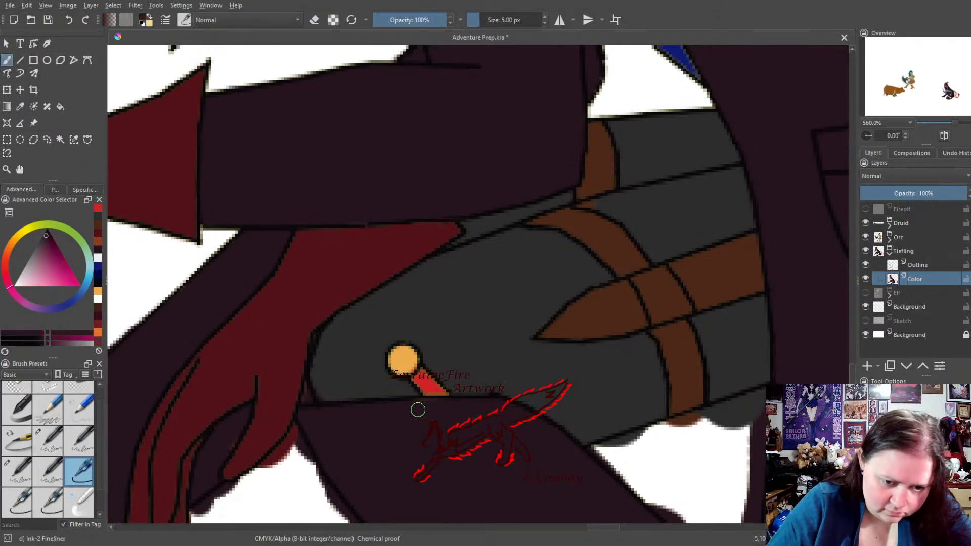
pyautogui.click(452, 407)
pyautogui.click(97, 233)
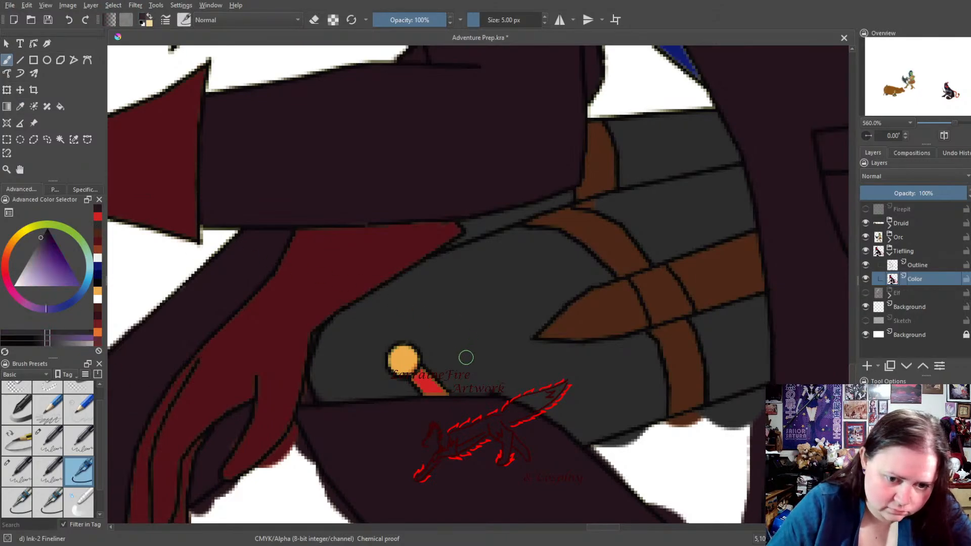
pyautogui.moveTo(459, 389); pyautogui.dragTo(478, 383)
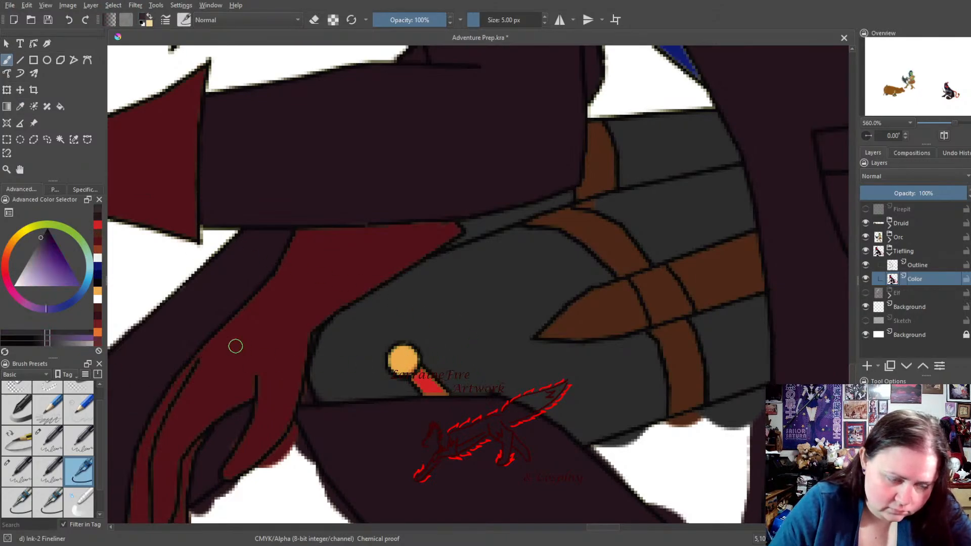
# Touch up the small handle below the gold knob in bright red with the 3 px Ink-1 Precision 03 brush
pyautogui.click(98, 291)
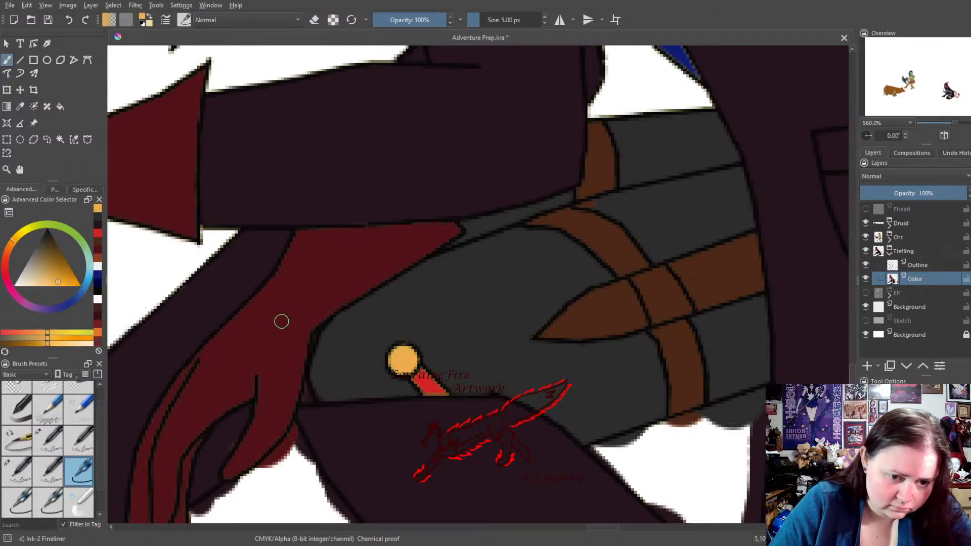
pyautogui.click(99, 241)
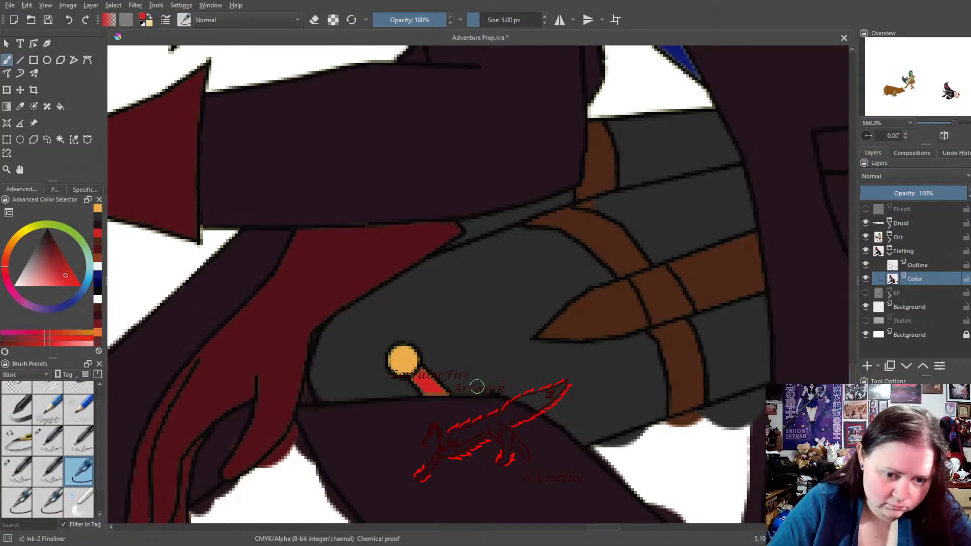
pyautogui.click(49, 441)
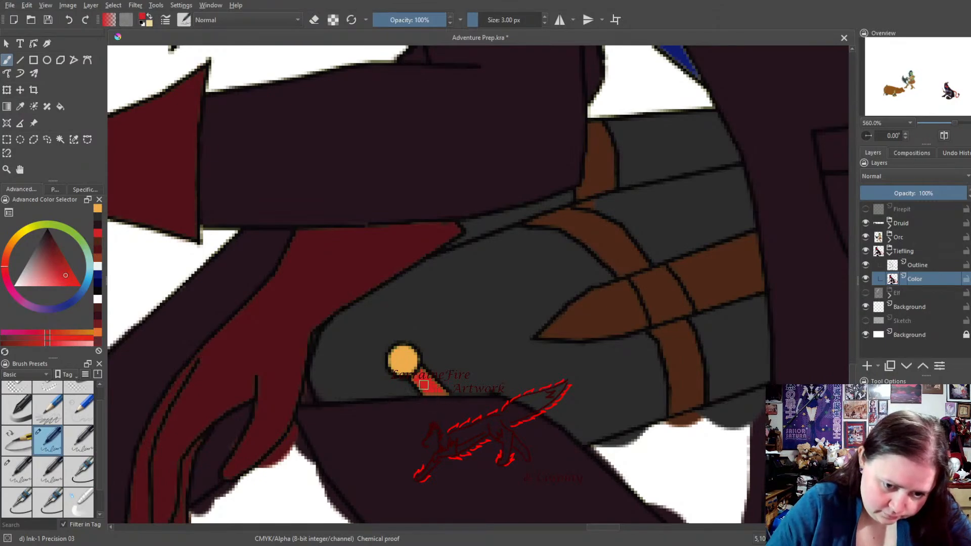
pyautogui.click(424, 372)
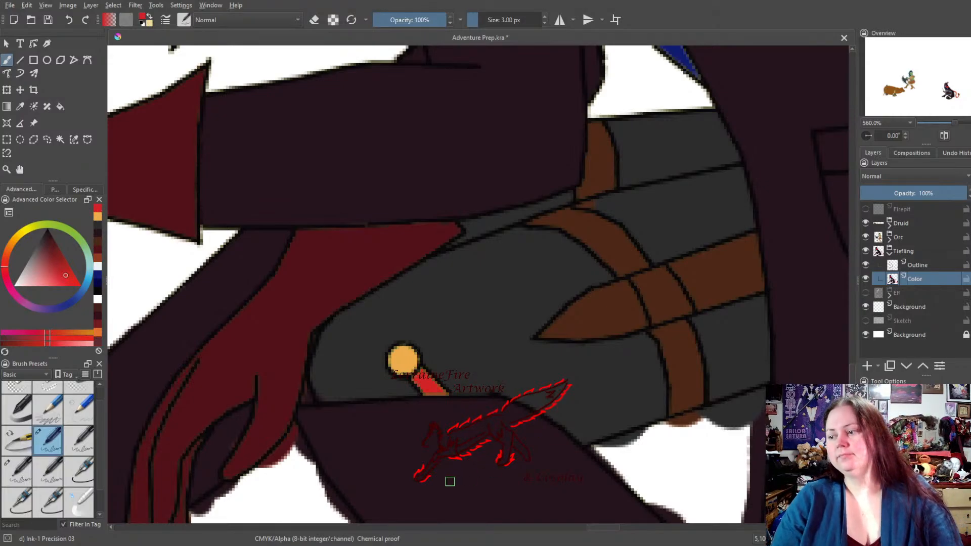
# Erase the red and purple overspill in the white gap between the lower hand and the leg, using the 3 px brush in eraser mode
pyautogui.moveTo(316, 449)
pyautogui.mouseDown()
pyautogui.moveTo(602, 271)
pyautogui.moveTo(484, 192)
pyautogui.mouseUp()
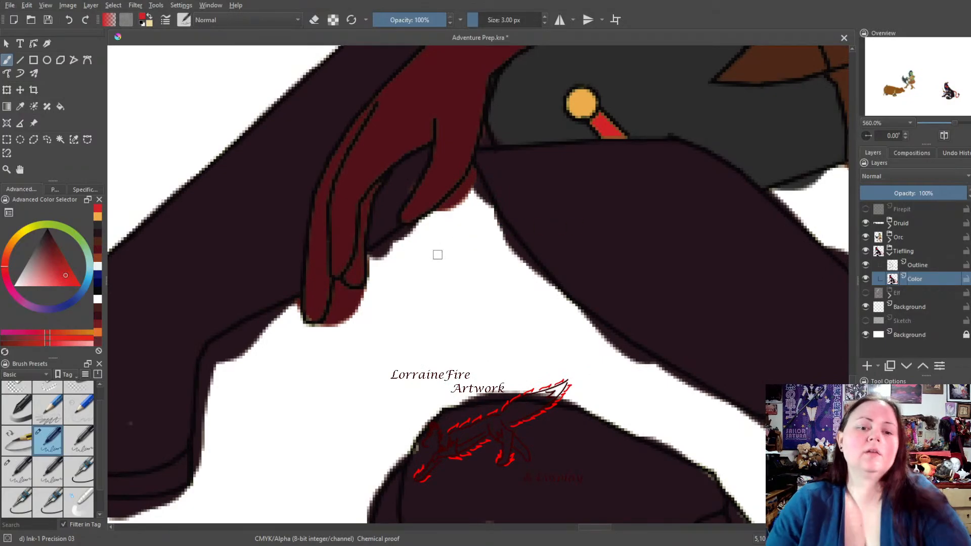
pyautogui.click(314, 21)
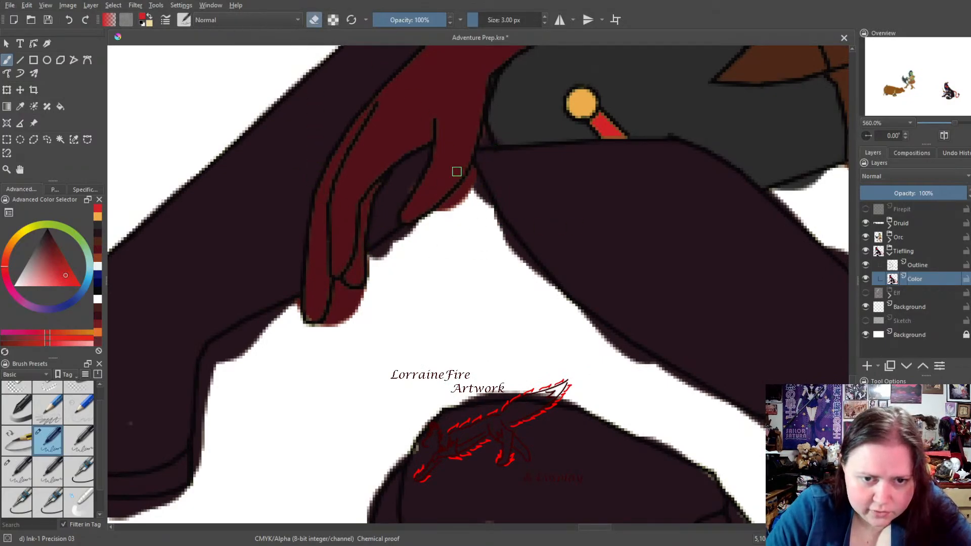
pyautogui.moveTo(433, 223)
pyautogui.mouseDown()
pyautogui.moveTo(445, 204)
pyautogui.moveTo(412, 230)
pyautogui.moveTo(469, 192)
pyautogui.moveTo(450, 199)
pyautogui.moveTo(473, 171)
pyautogui.moveTo(485, 201)
pyautogui.mouseUp()
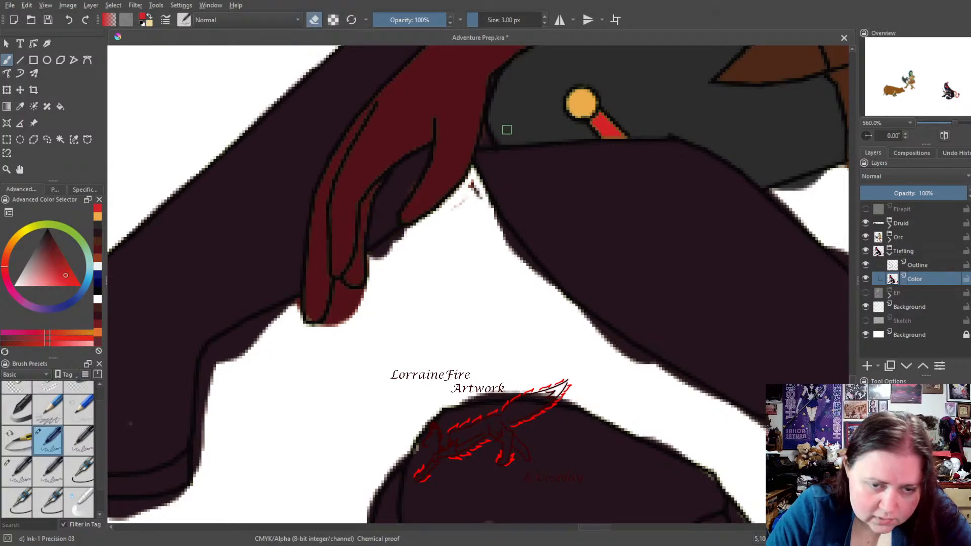
pyautogui.moveTo(474, 188); pyautogui.dragTo(472, 184)
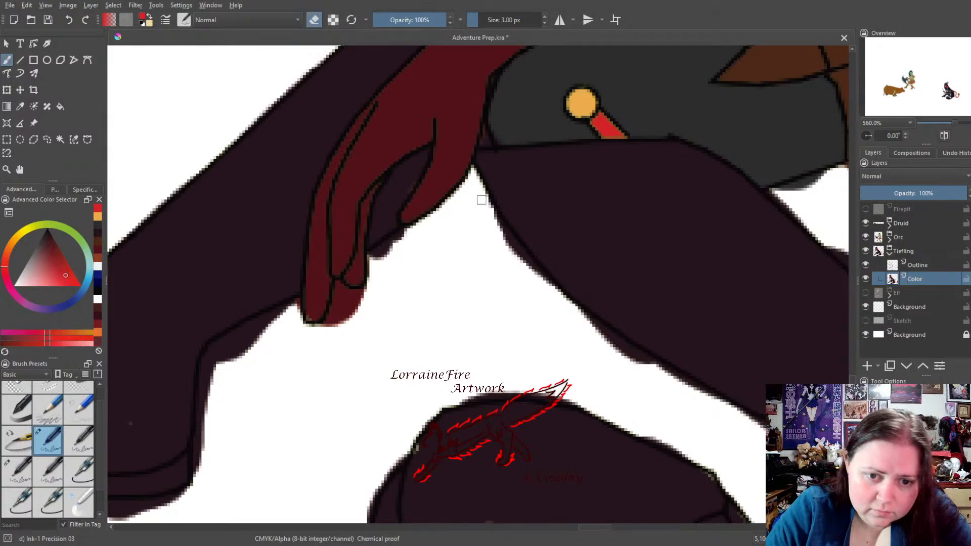
pyautogui.moveTo(484, 194)
pyautogui.mouseDown()
pyautogui.moveTo(521, 253)
pyautogui.moveTo(510, 233)
pyautogui.mouseUp()
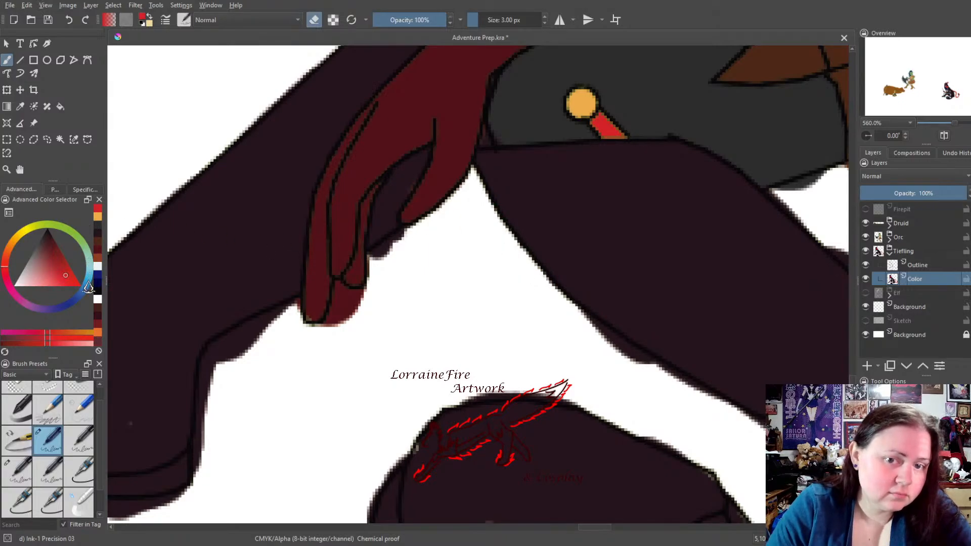
# Touch up the lower hand's longest fingertip in dark red with the 3 px Ink-1 Precision 03 brush
pyautogui.click(98, 241)
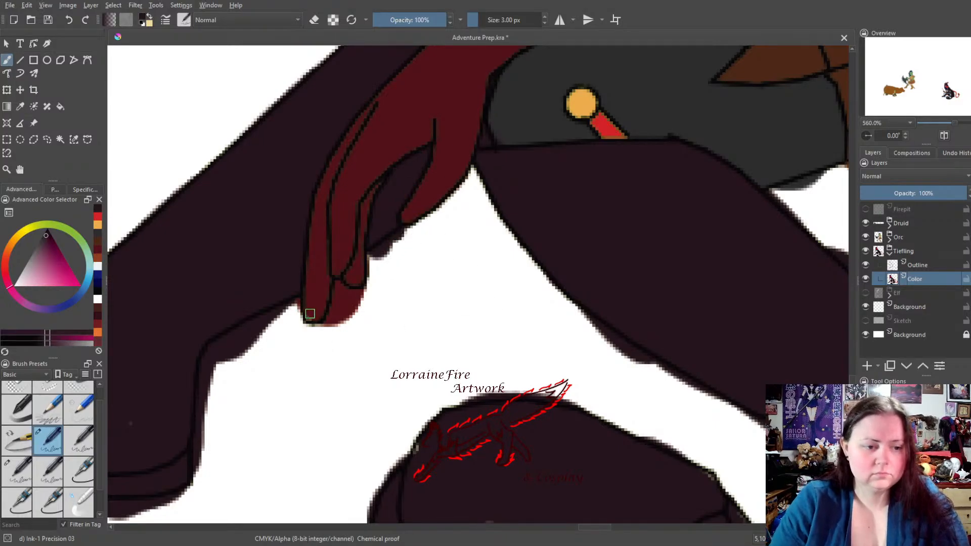
pyautogui.click(99, 234)
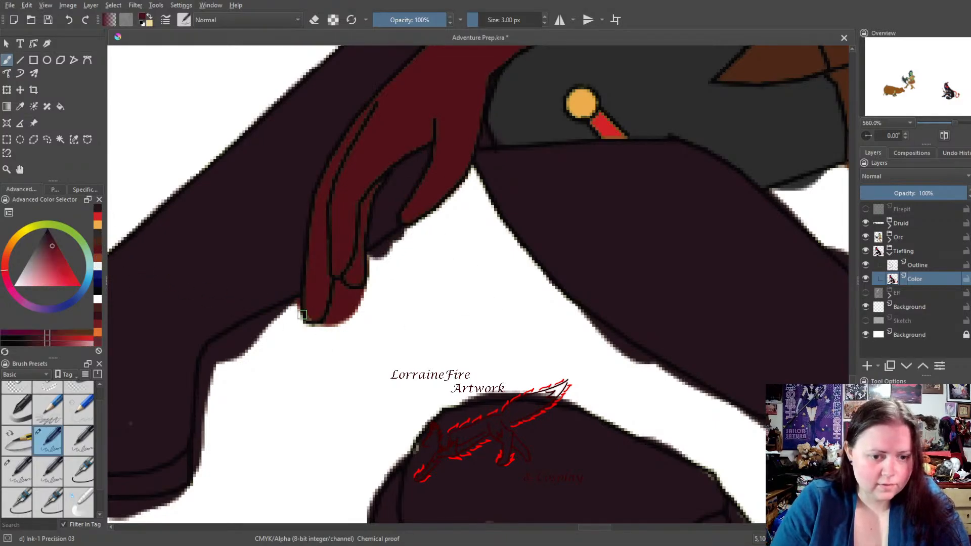
pyautogui.moveTo(308, 320); pyautogui.dragTo(332, 302)
pyautogui.moveTo(379, 271)
pyautogui.mouseDown()
pyautogui.moveTo(341, 384)
pyautogui.moveTo(374, 381)
pyautogui.moveTo(415, 351)
pyautogui.mouseUp()
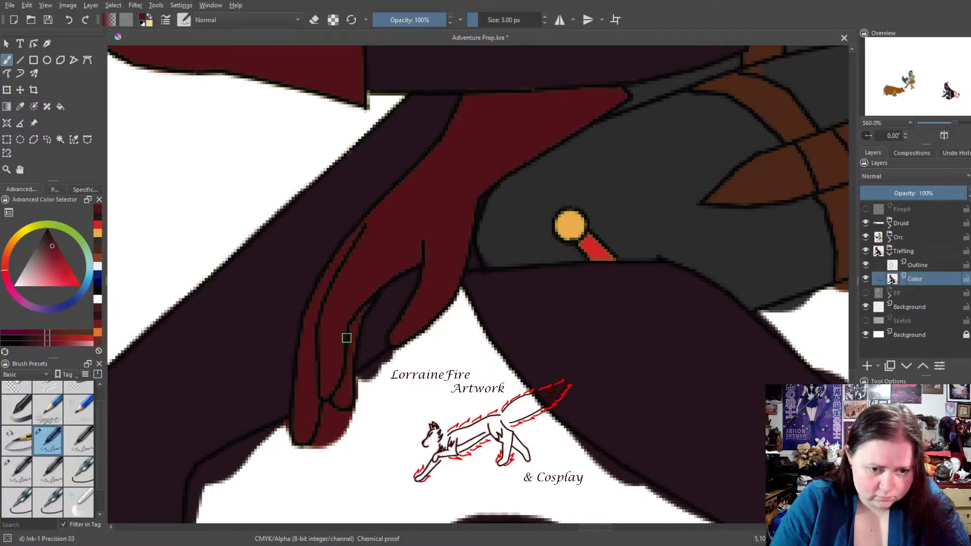
# Set up the 10 px Ink-2 Fineliner 10 with the boot's dark purple for touching up the boot area
pyautogui.moveTo(301, 369)
pyautogui.mouseDown()
pyautogui.moveTo(592, 210)
pyautogui.moveTo(612, 173)
pyautogui.moveTo(585, 169)
pyautogui.mouseUp()
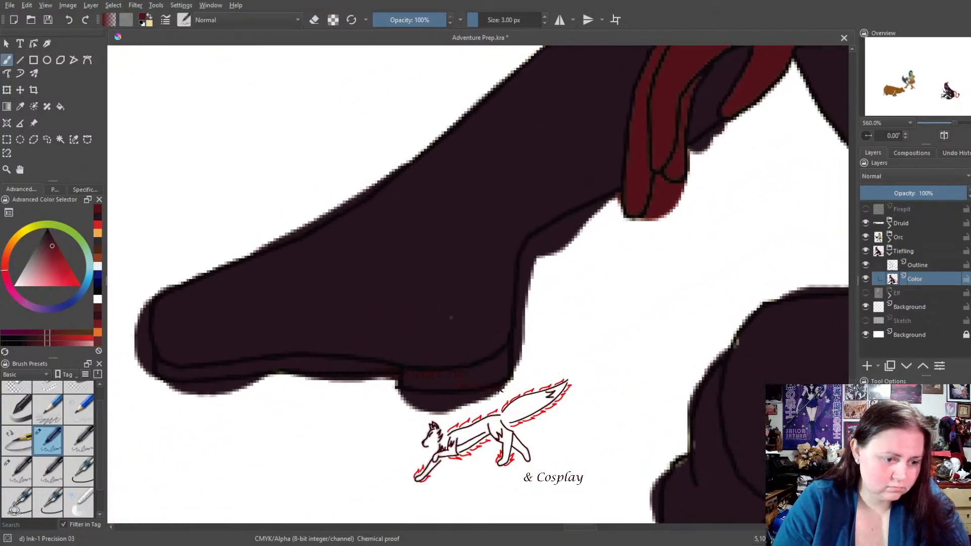
pyautogui.click(17, 501)
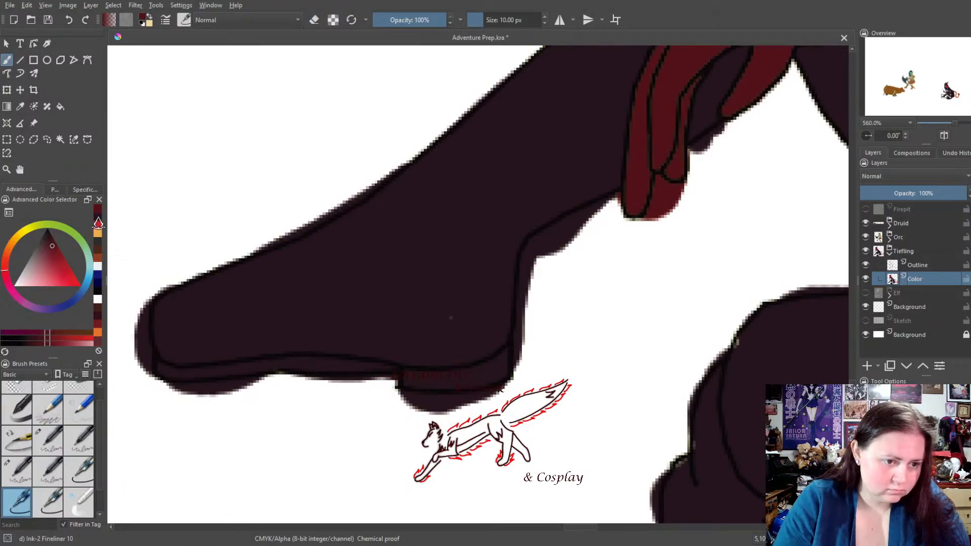
pyautogui.click(98, 222)
pyautogui.click(101, 241)
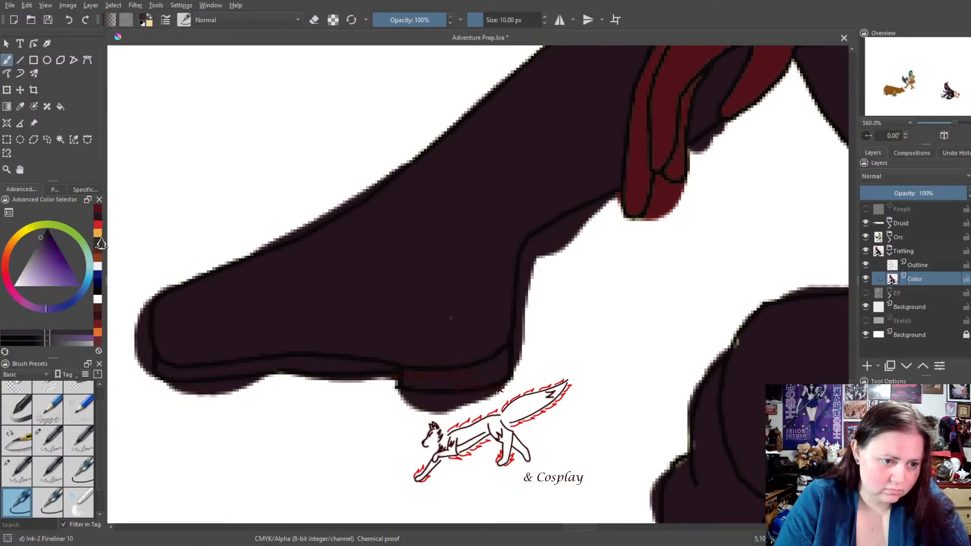
pyautogui.click(98, 225)
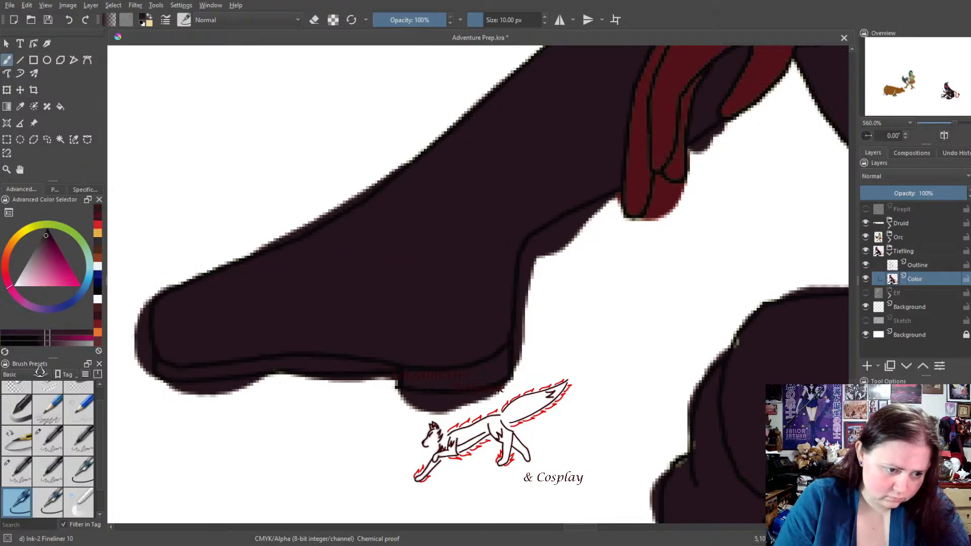
# Erase the purple overspill around the boot's upper edge, toe, sole, heel and ankle with the 9.24 px Eraser Circle
pyautogui.click(24, 388)
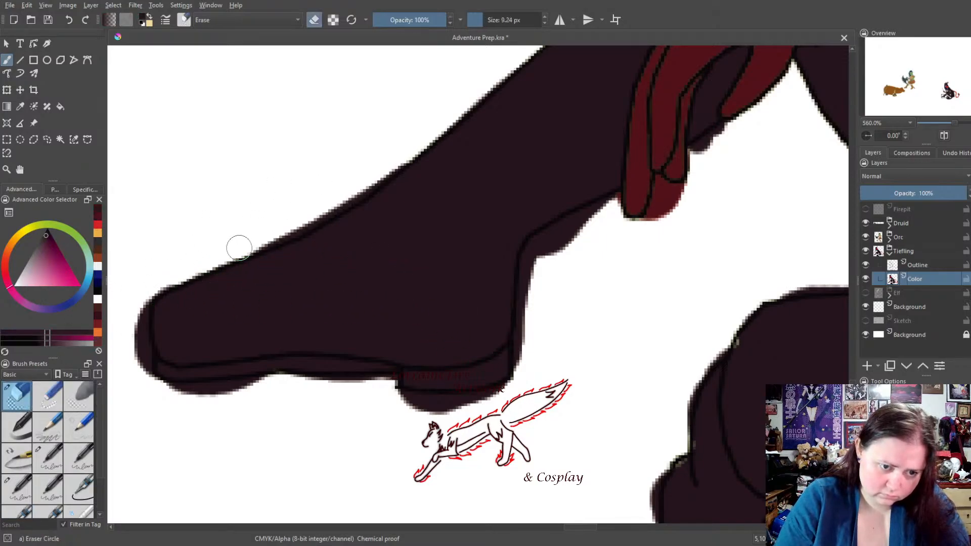
pyautogui.moveTo(299, 220)
pyautogui.mouseDown()
pyautogui.moveTo(280, 228)
pyautogui.moveTo(360, 190)
pyautogui.moveTo(399, 158)
pyautogui.mouseUp()
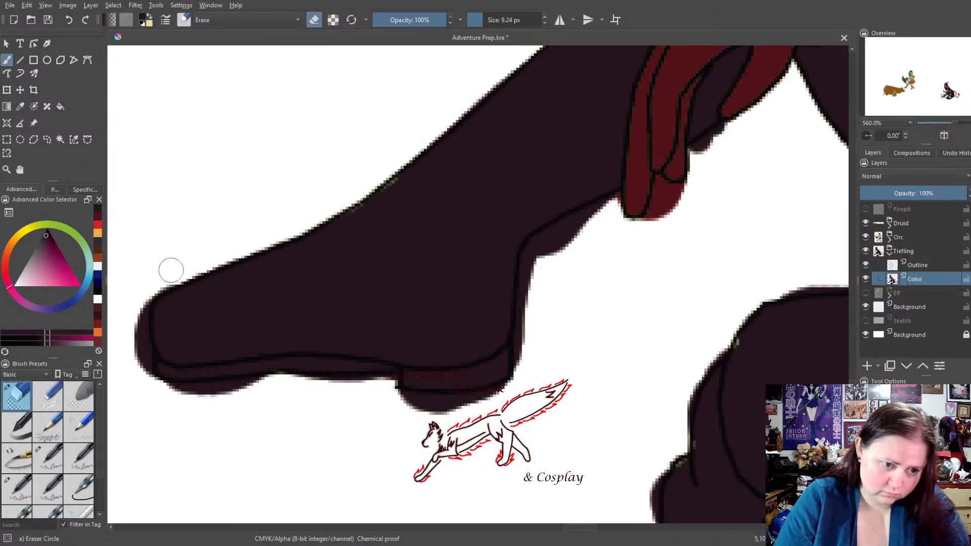
pyautogui.moveTo(142, 298)
pyautogui.mouseDown()
pyautogui.moveTo(138, 362)
pyautogui.moveTo(134, 329)
pyautogui.moveTo(141, 354)
pyautogui.moveTo(135, 315)
pyautogui.moveTo(149, 397)
pyautogui.moveTo(144, 386)
pyautogui.moveTo(172, 395)
pyautogui.moveTo(161, 390)
pyautogui.moveTo(392, 380)
pyautogui.moveTo(334, 389)
pyautogui.moveTo(380, 407)
pyautogui.moveTo(397, 394)
pyautogui.moveTo(425, 408)
pyautogui.moveTo(507, 400)
pyautogui.moveTo(512, 387)
pyautogui.moveTo(468, 403)
pyautogui.moveTo(396, 401)
pyautogui.mouseUp()
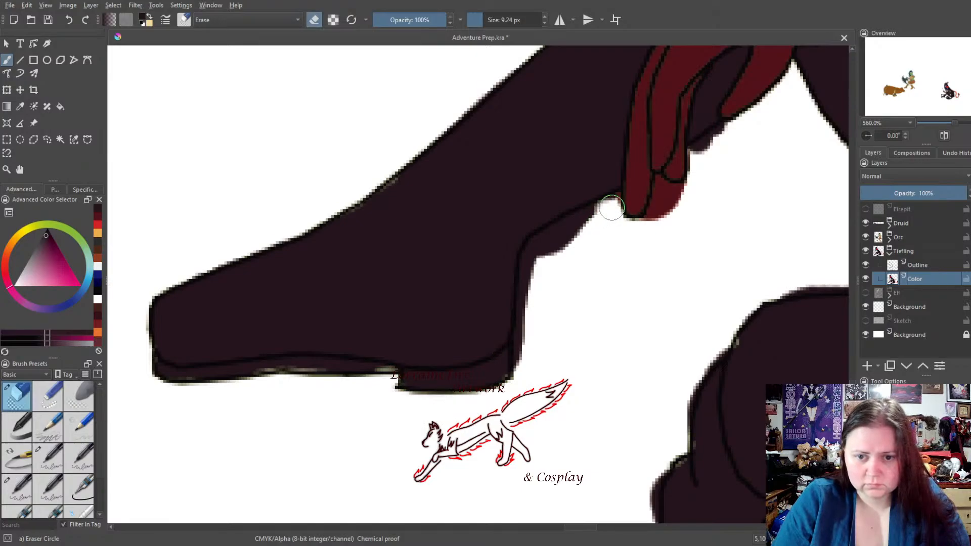
pyautogui.moveTo(609, 212)
pyautogui.mouseDown()
pyautogui.moveTo(553, 240)
pyautogui.moveTo(563, 232)
pyautogui.moveTo(582, 221)
pyautogui.moveTo(527, 265)
pyautogui.moveTo(534, 251)
pyautogui.moveTo(525, 380)
pyautogui.mouseUp()
pyautogui.moveTo(577, 260); pyautogui.dragTo(576, 237)
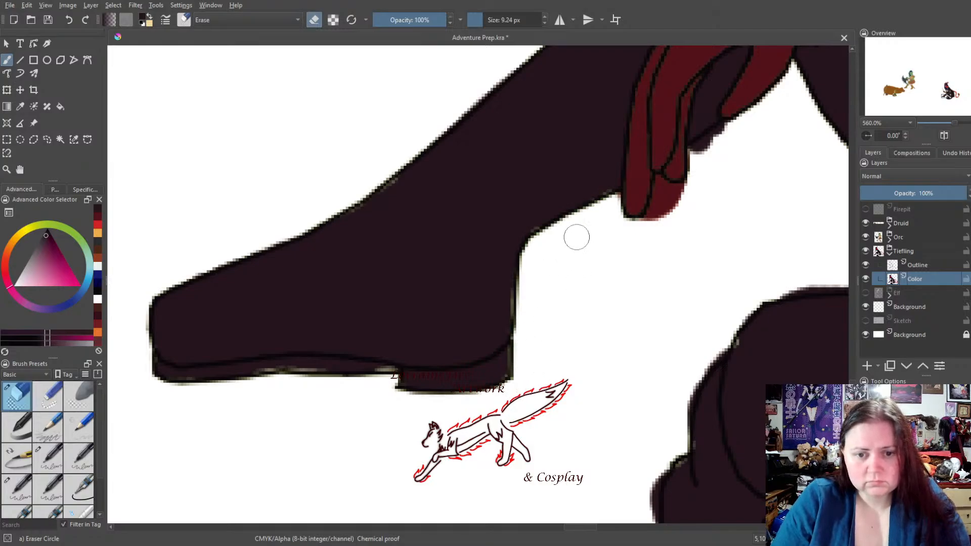
# Erase the overspill around the lower hand's fingertips, cleaning the gap between them with the 3 px Ink-1 Precision 03 in eraser mode
pyautogui.moveTo(657, 232)
pyautogui.mouseDown()
pyautogui.moveTo(667, 215)
pyautogui.moveTo(668, 197)
pyautogui.moveTo(713, 185)
pyautogui.moveTo(730, 166)
pyautogui.moveTo(700, 150)
pyautogui.moveTo(735, 133)
pyautogui.moveTo(716, 164)
pyautogui.mouseUp()
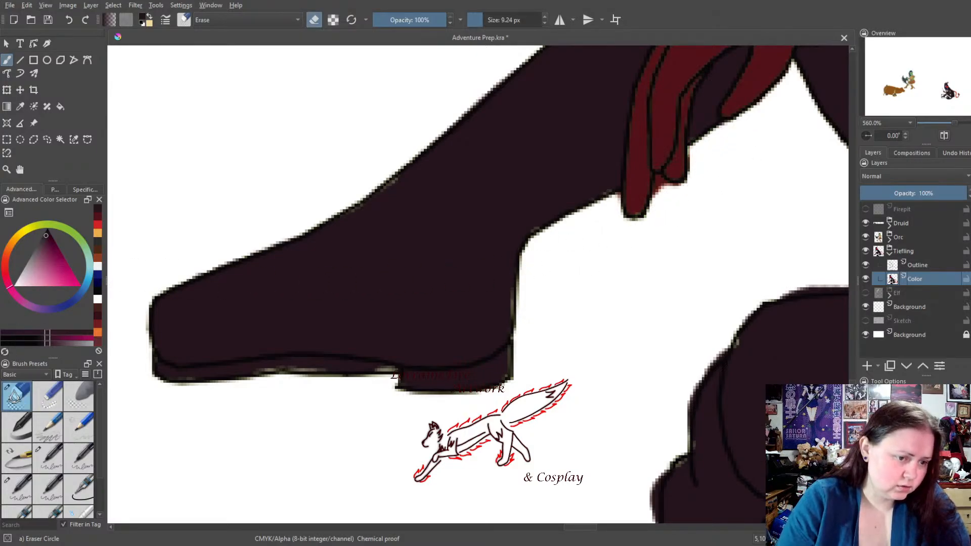
pyautogui.click(50, 458)
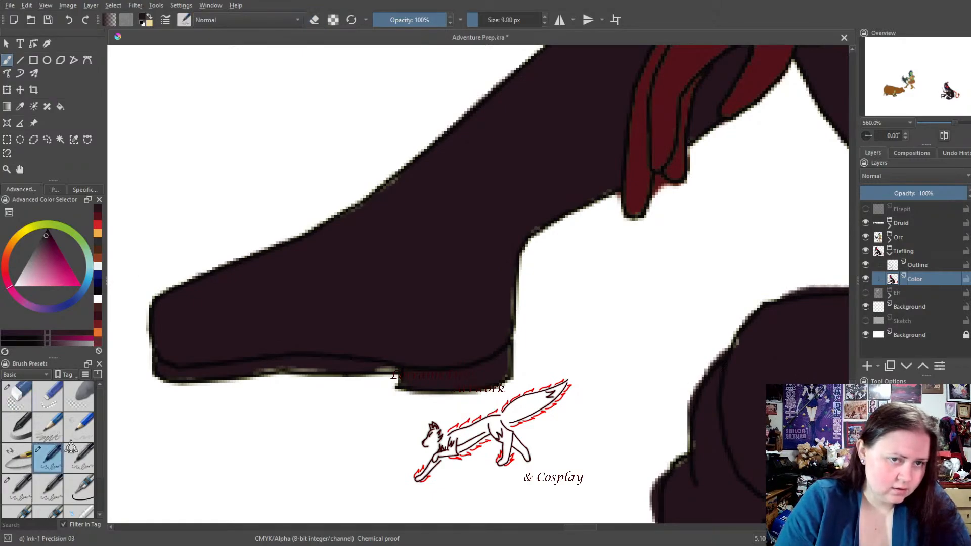
pyautogui.click(314, 20)
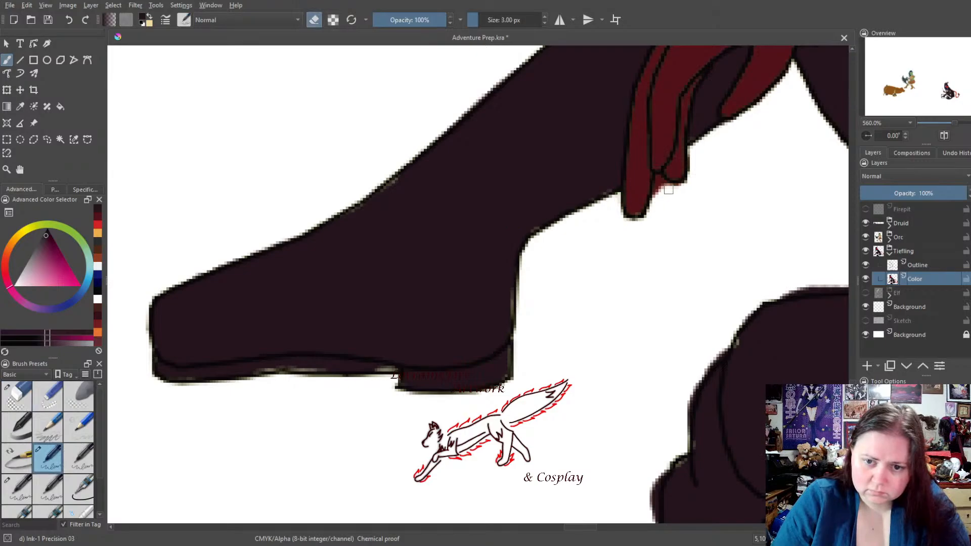
pyautogui.moveTo(652, 201); pyautogui.dragTo(654, 186)
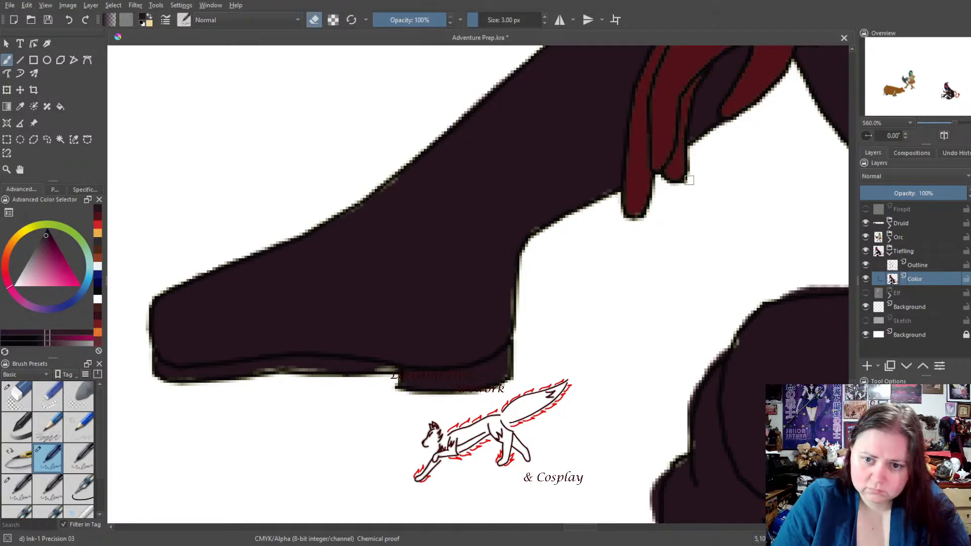
pyautogui.moveTo(636, 242); pyautogui.dragTo(651, 291)
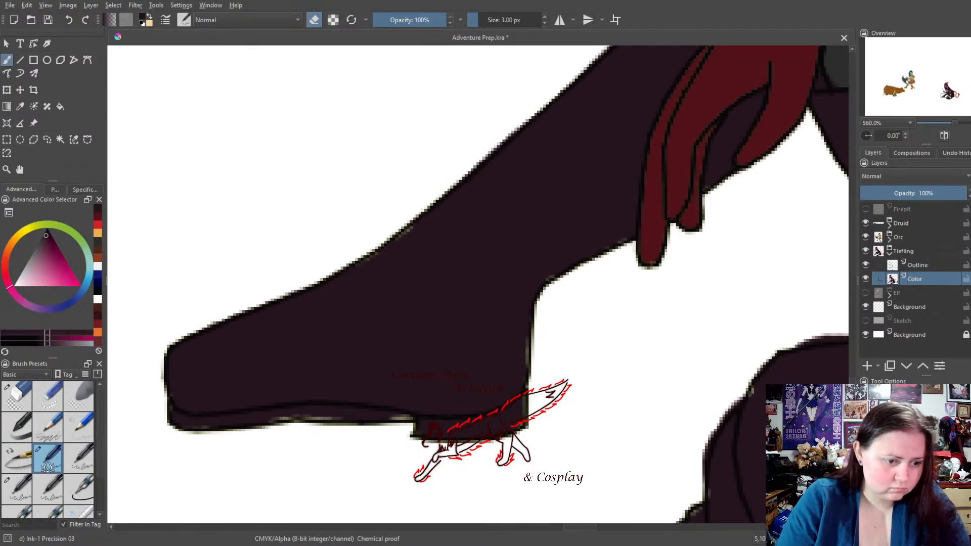
pyautogui.scroll(-1, 30, 501)
pyautogui.click(17, 502)
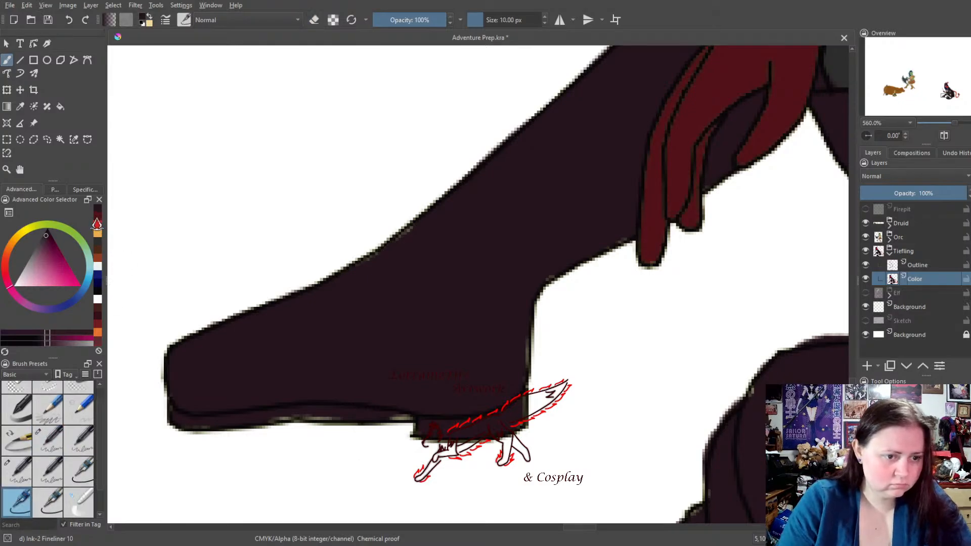
pyautogui.click(98, 224)
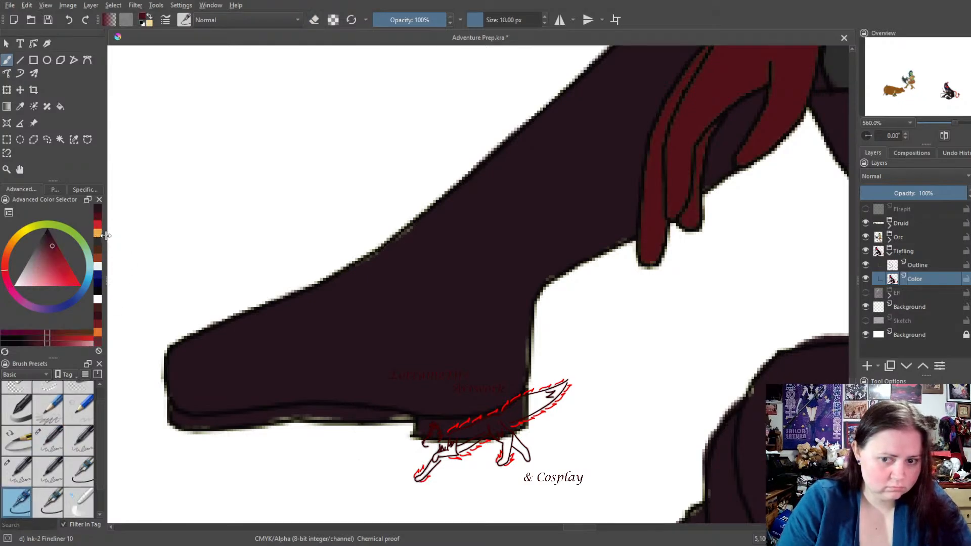
pyautogui.click(78, 470)
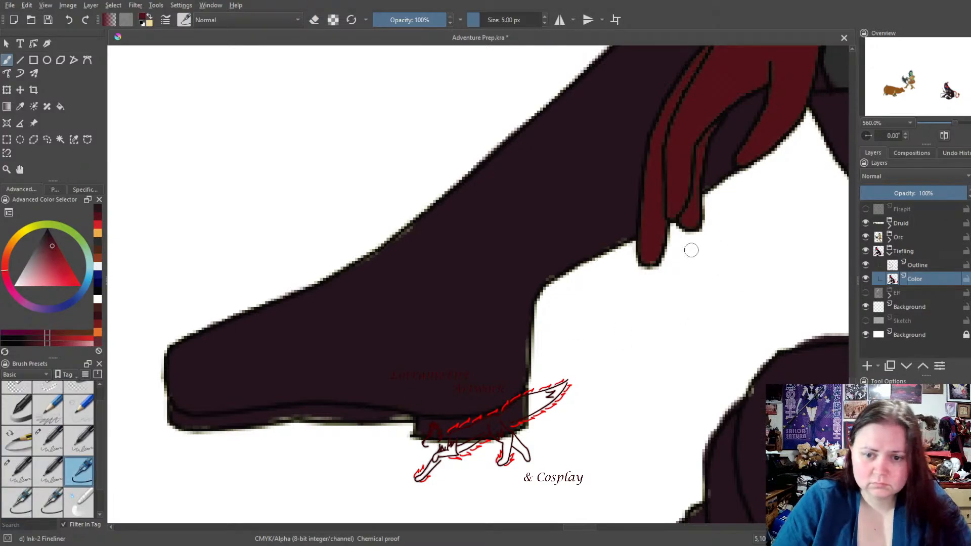
# Touch up the lower hand's shorter fingertip in dark red with the 5 px Ink-2 Fineliner
pyautogui.moveTo(743, 232); pyautogui.dragTo(666, 276)
pyautogui.click(16, 471)
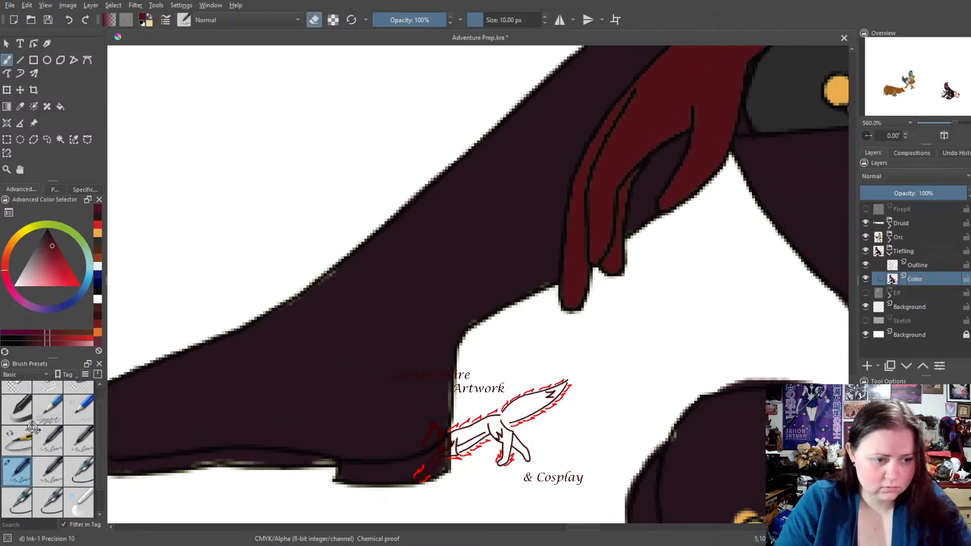
pyautogui.click(17, 388)
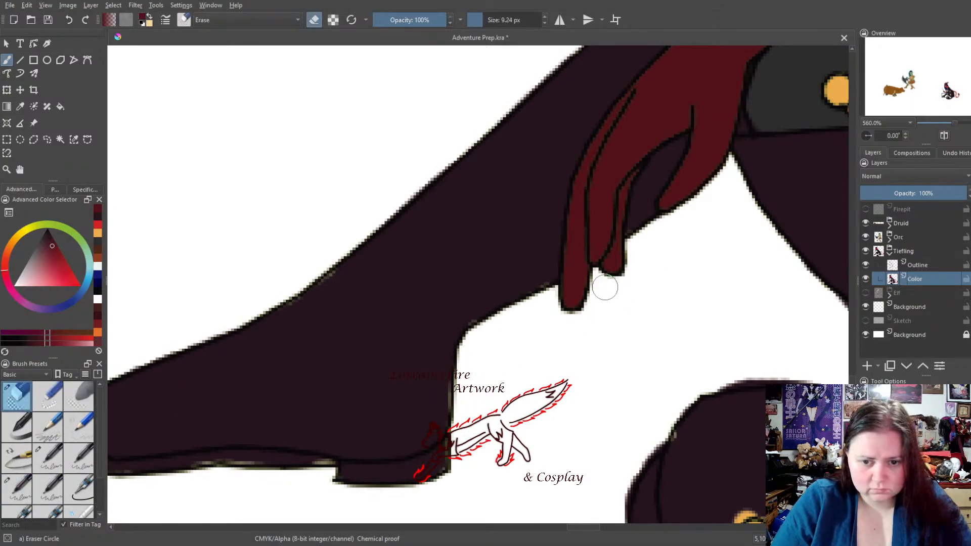
pyautogui.click(79, 488)
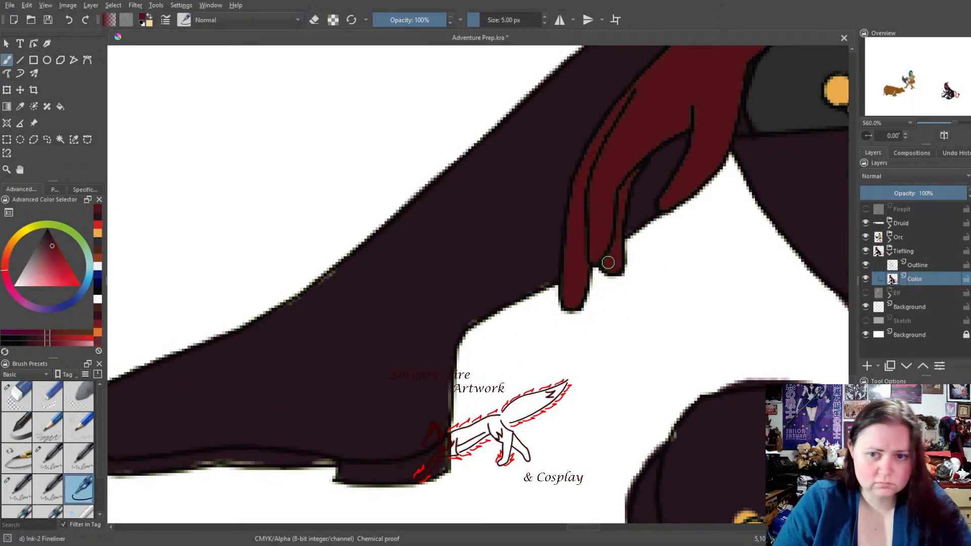
# Fill the light gaps along the boot's upper edge, sole and heel in dark purple with the 5 px Ink-2 Fineliner
pyautogui.moveTo(689, 217)
pyautogui.mouseDown()
pyautogui.moveTo(463, 404)
pyautogui.moveTo(470, 424)
pyautogui.moveTo(540, 362)
pyautogui.moveTo(544, 379)
pyautogui.moveTo(457, 405)
pyautogui.moveTo(650, 256)
pyautogui.moveTo(809, 203)
pyautogui.mouseUp()
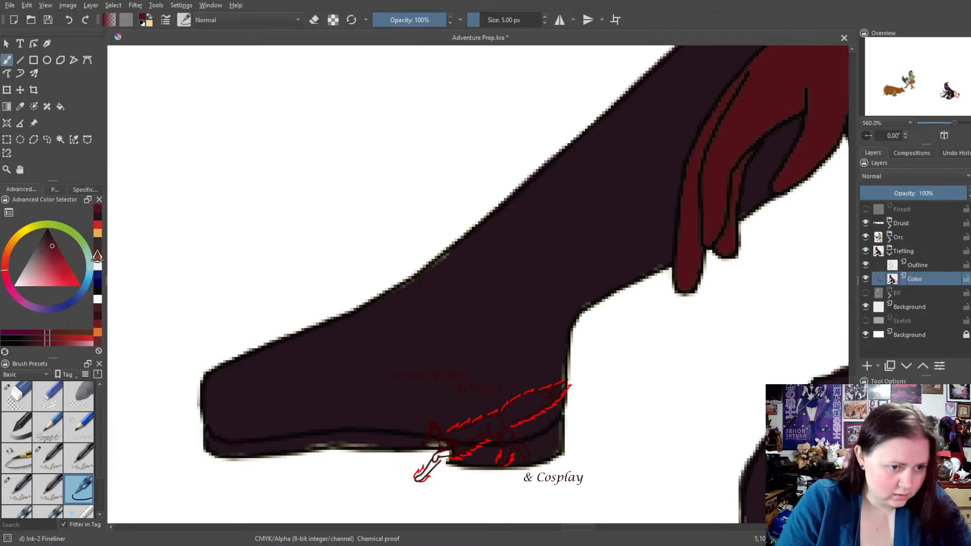
pyautogui.click(97, 258)
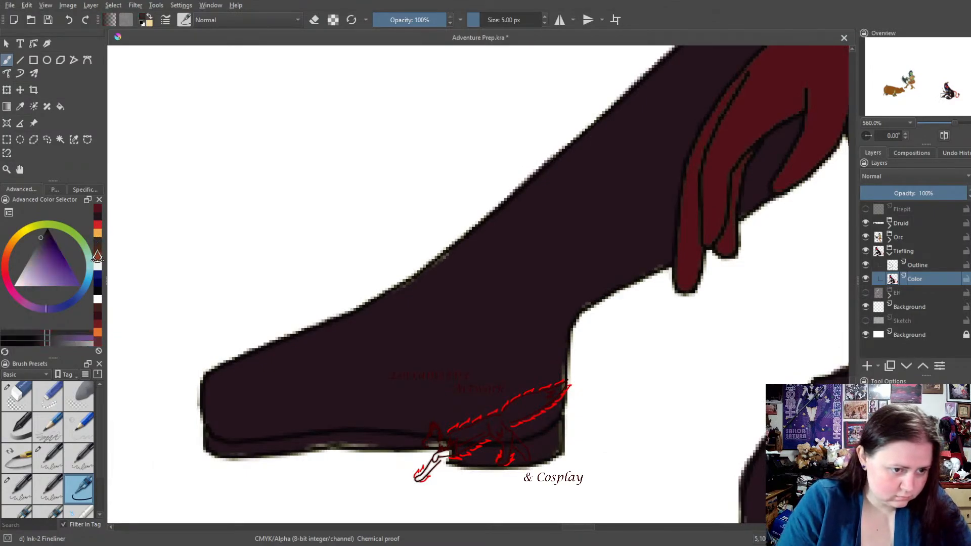
pyautogui.click(98, 243)
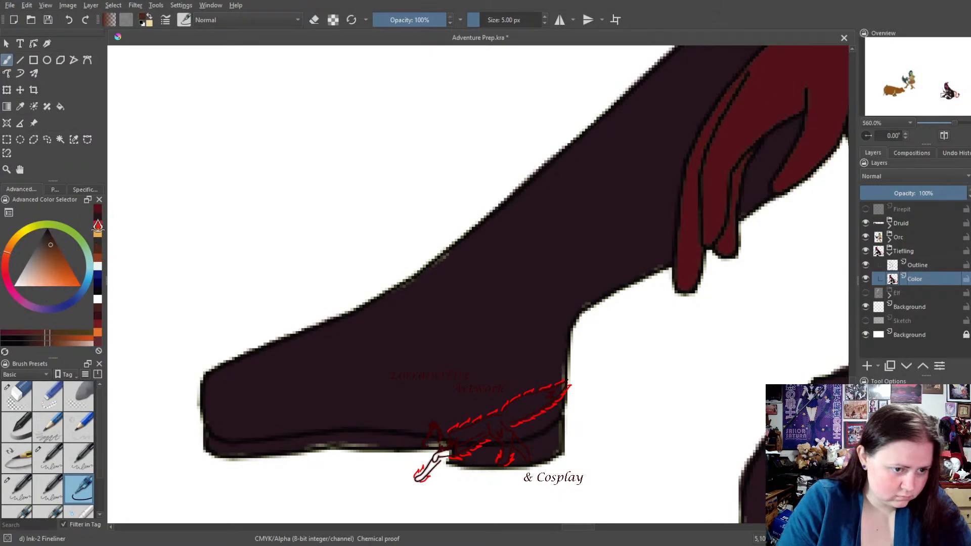
pyautogui.click(98, 226)
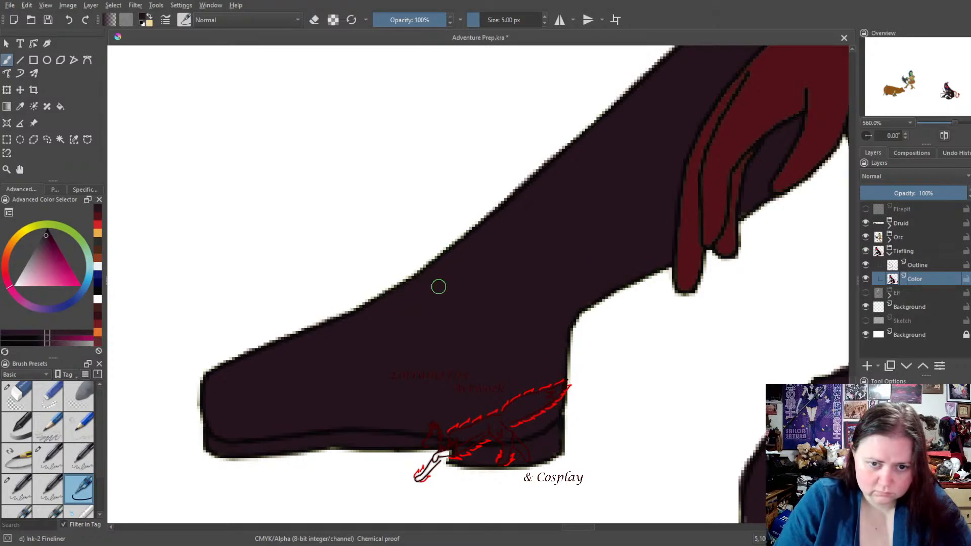
# Touch up the dark grey clothing around the brown belts using the 3 px Ink-1 Precision 03 with eraser mode off
pyautogui.moveTo(788, 296); pyautogui.dragTo(318, 316)
pyautogui.moveTo(576, 284); pyautogui.dragTo(459, 374)
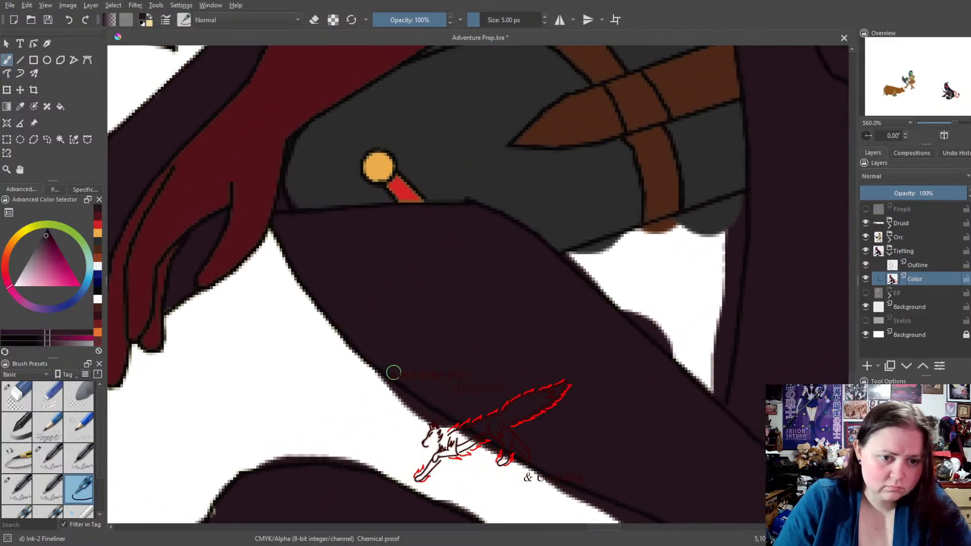
pyautogui.click(97, 242)
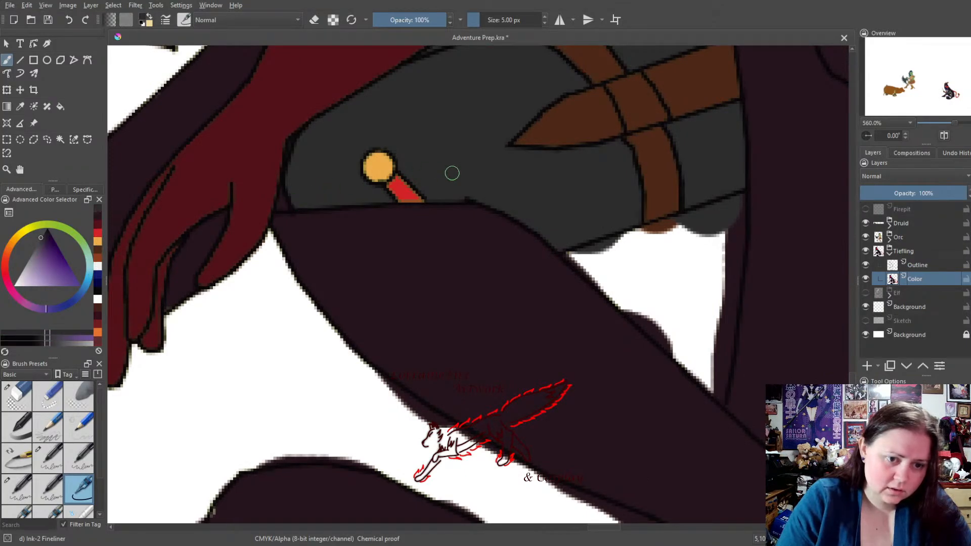
pyautogui.moveTo(611, 258); pyautogui.dragTo(499, 482)
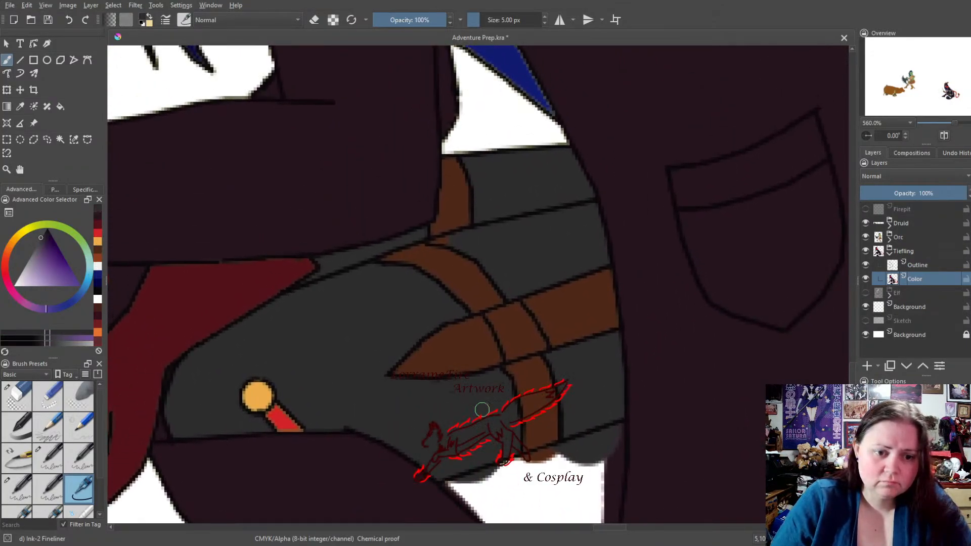
pyautogui.click(48, 457)
pyautogui.press('e')
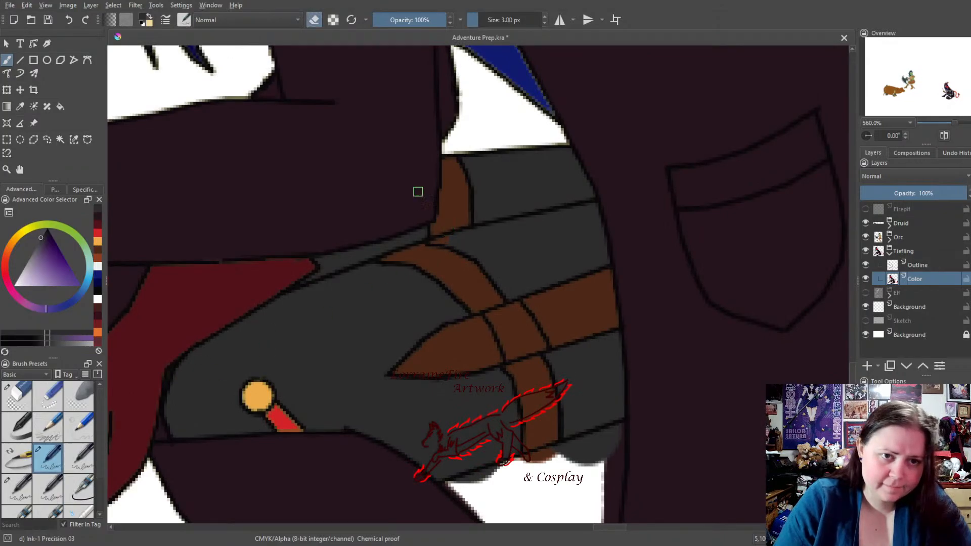
pyautogui.click(314, 20)
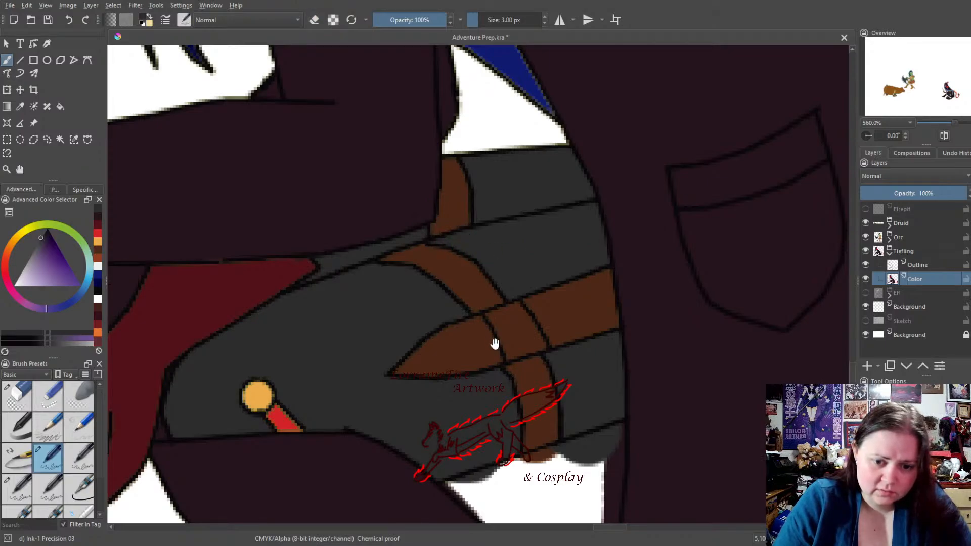
pyautogui.moveTo(512, 393); pyautogui.dragTo(433, 273)
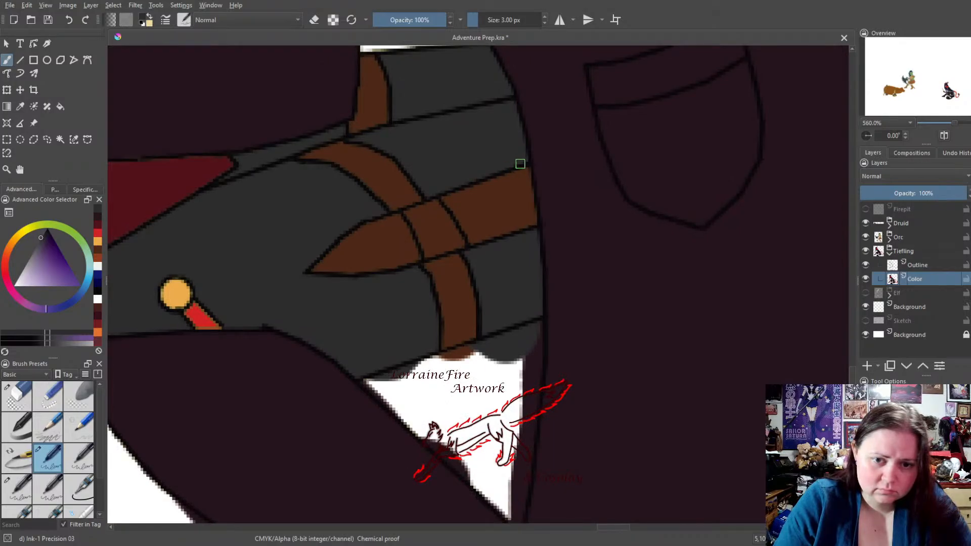
# Erase overspill along the thigh's lower edge and inside the triangular gap below the belt, using the 9.24 px Eraser Circle and 3 px Ink-1 Precision 03
pyautogui.moveTo(443, 308)
pyautogui.mouseDown()
pyautogui.moveTo(524, 217)
pyautogui.moveTo(596, 190)
pyautogui.moveTo(561, 208)
pyautogui.moveTo(448, 217)
pyautogui.moveTo(343, 368)
pyautogui.moveTo(331, 448)
pyautogui.moveTo(296, 421)
pyautogui.moveTo(288, 433)
pyautogui.mouseUp()
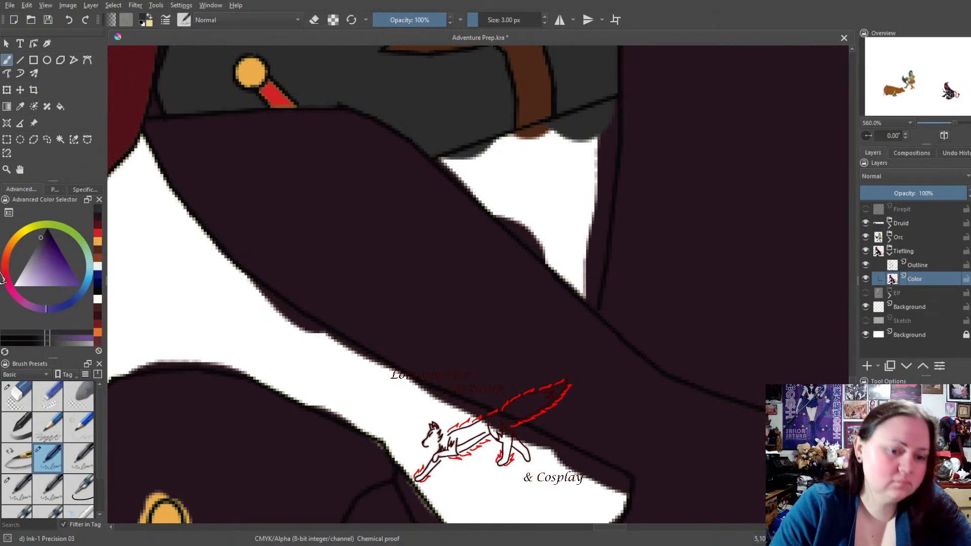
pyautogui.click(18, 396)
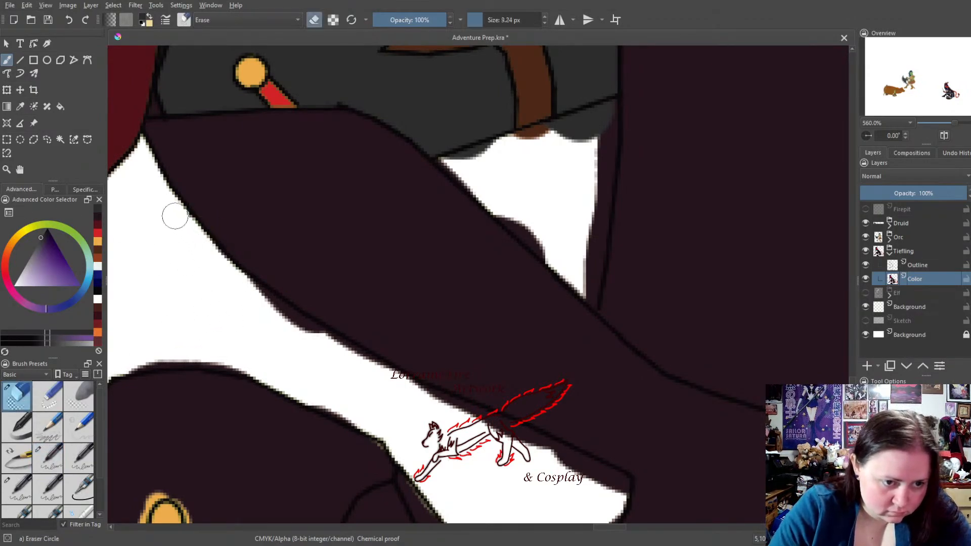
pyautogui.moveTo(223, 271)
pyautogui.mouseDown()
pyautogui.moveTo(426, 405)
pyautogui.moveTo(389, 379)
pyautogui.moveTo(620, 486)
pyautogui.moveTo(592, 473)
pyautogui.moveTo(611, 481)
pyautogui.mouseUp()
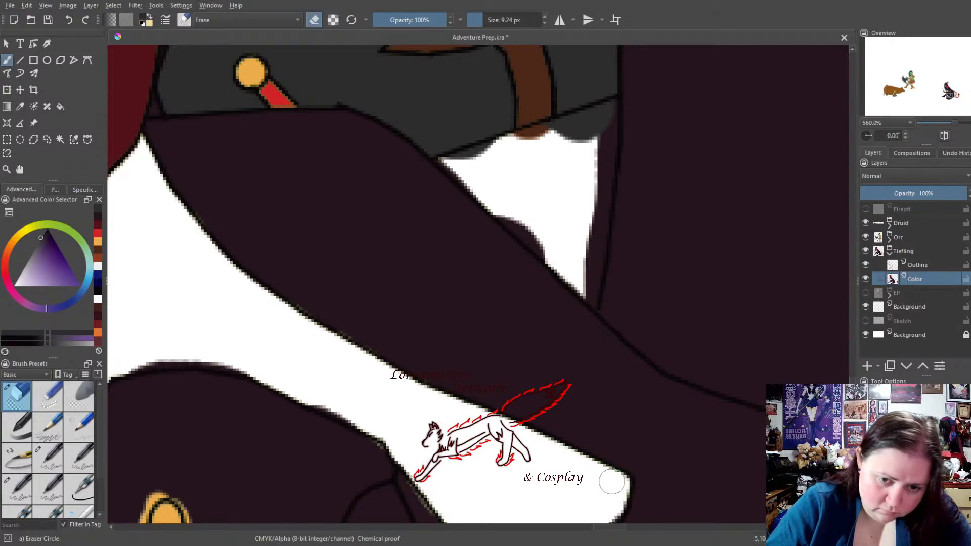
pyautogui.moveTo(460, 170)
pyautogui.mouseDown()
pyautogui.moveTo(585, 285)
pyautogui.moveTo(588, 260)
pyautogui.moveTo(571, 266)
pyautogui.moveTo(592, 240)
pyautogui.moveTo(588, 268)
pyautogui.moveTo(593, 253)
pyautogui.moveTo(603, 114)
pyautogui.moveTo(584, 134)
pyautogui.moveTo(595, 121)
pyautogui.moveTo(540, 138)
pyautogui.moveTo(589, 122)
pyautogui.moveTo(581, 144)
pyautogui.moveTo(459, 161)
pyautogui.moveTo(559, 131)
pyautogui.mouseUp()
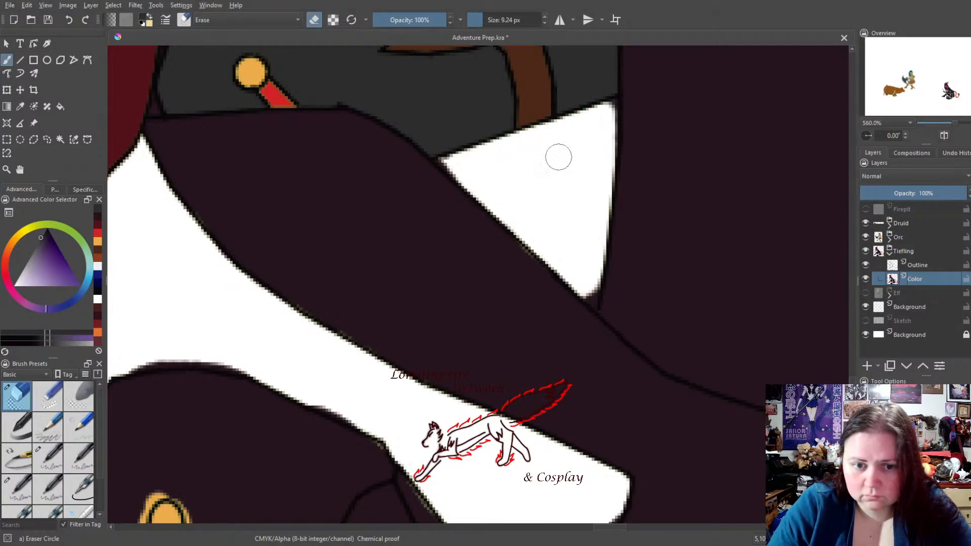
pyautogui.click(49, 458)
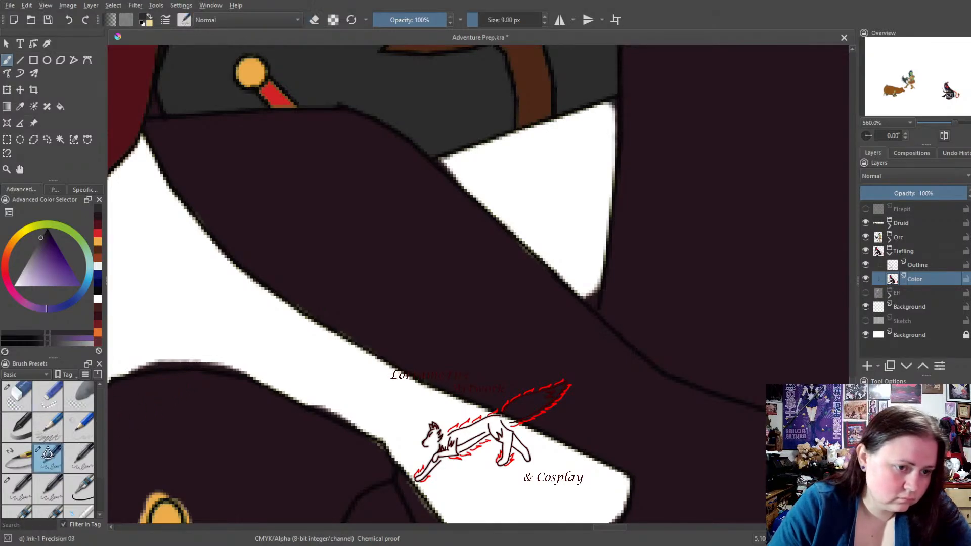
pyautogui.click(314, 20)
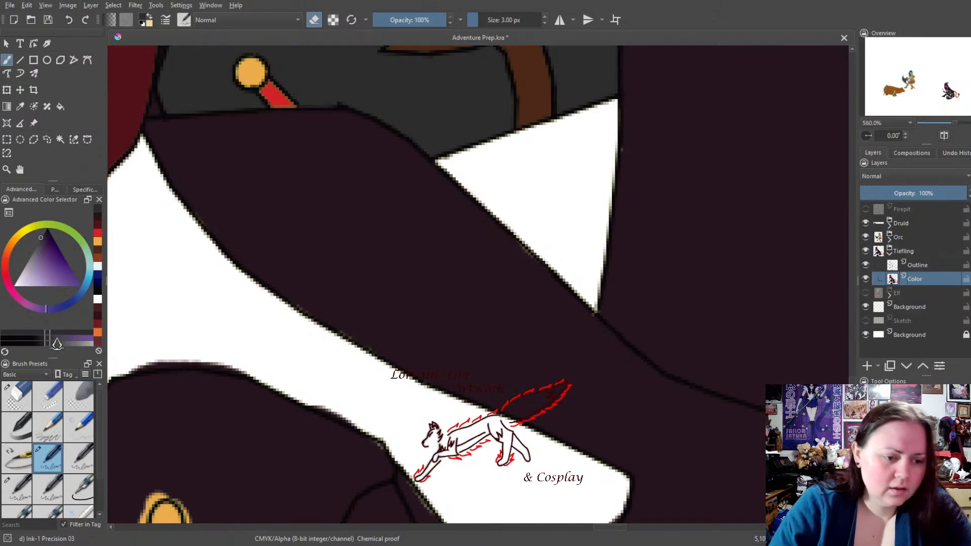
# Fill the light gaps along the thigh's upper and lower outlines in dark purple with the 5 px Ink-2 Fineliner
pyautogui.scroll(-1, 48, 450)
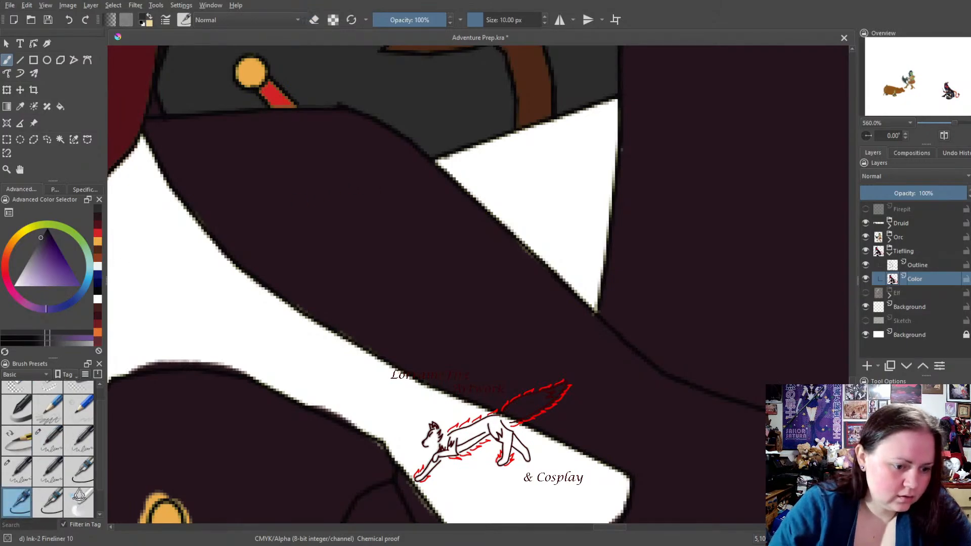
pyautogui.click(78, 470)
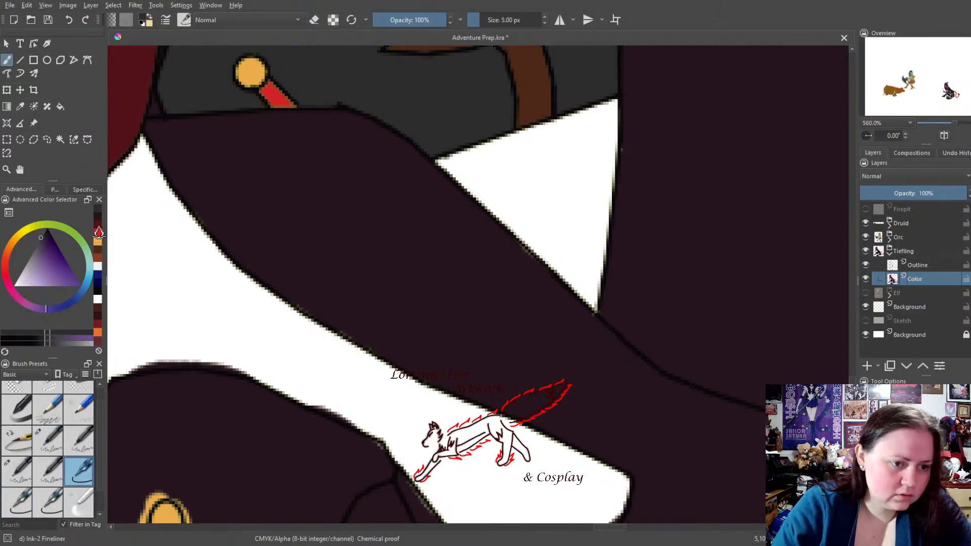
pyautogui.click(98, 234)
pyautogui.click(97, 225)
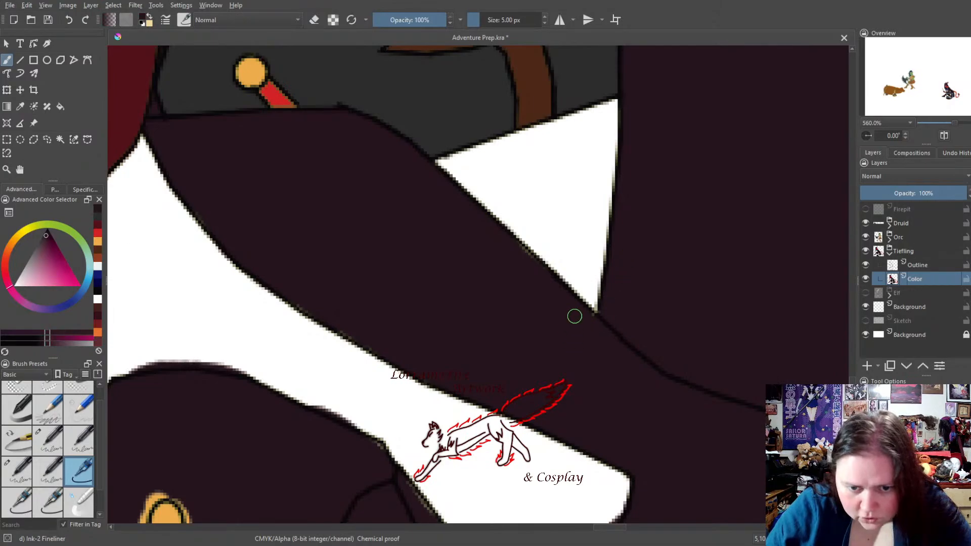
pyautogui.moveTo(516, 247); pyautogui.dragTo(529, 258)
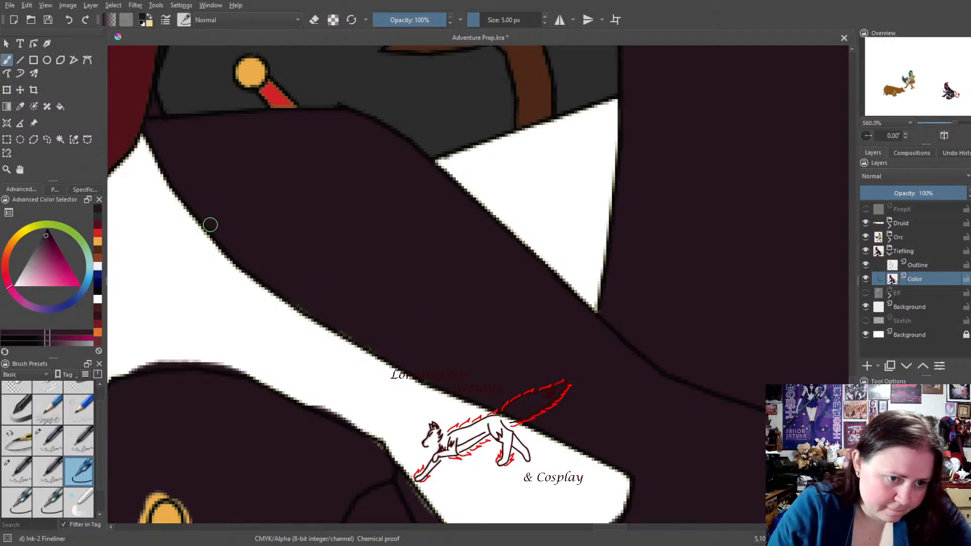
pyautogui.moveTo(308, 310); pyautogui.dragTo(398, 364)
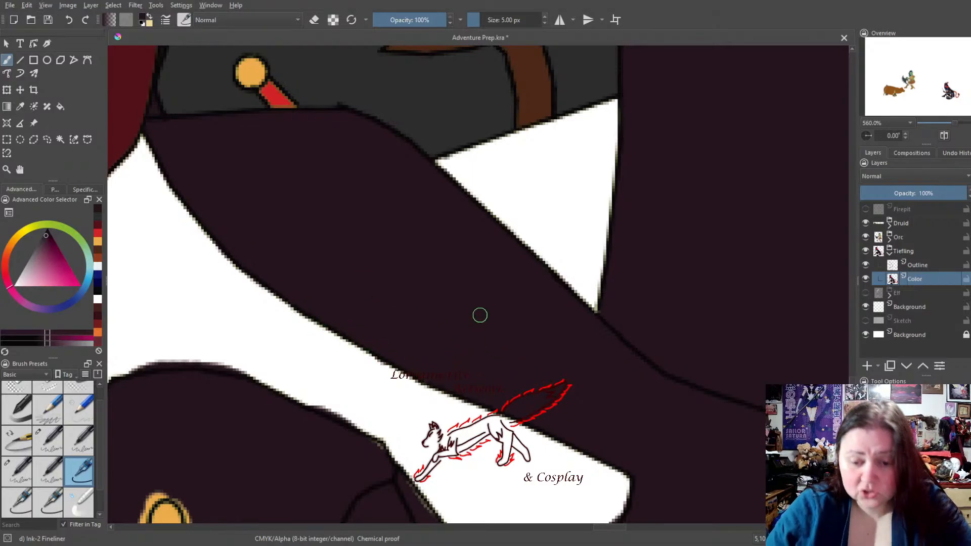
# Paint dark purple over the gold overspill around the button and fill the light gaps along the surrounding folds' outer edges
pyautogui.moveTo(473, 416); pyautogui.dragTo(680, 147)
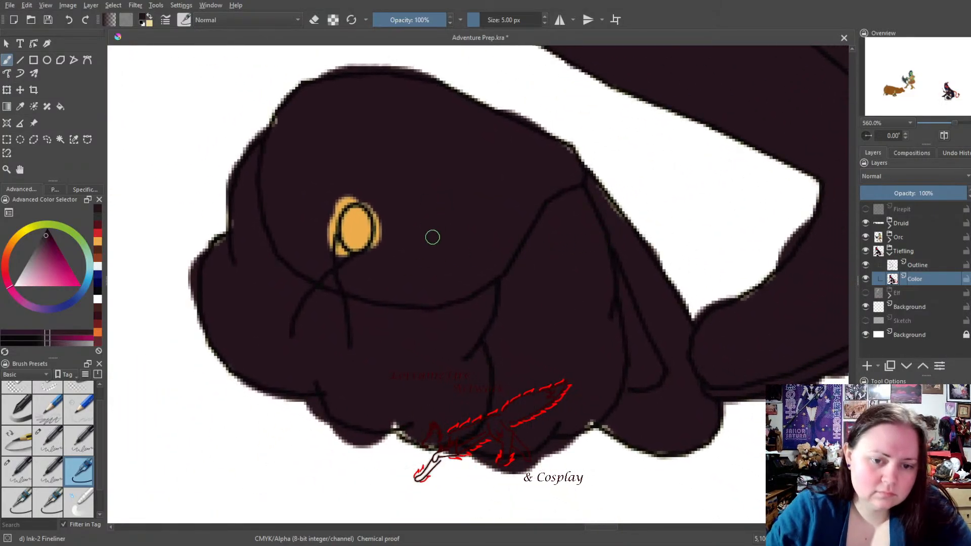
pyautogui.moveTo(388, 229)
pyautogui.mouseDown()
pyautogui.moveTo(379, 256)
pyautogui.moveTo(382, 220)
pyautogui.moveTo(368, 198)
pyautogui.moveTo(348, 193)
pyautogui.moveTo(364, 194)
pyautogui.moveTo(327, 212)
pyautogui.moveTo(355, 194)
pyautogui.moveTo(331, 213)
pyautogui.moveTo(330, 226)
pyautogui.moveTo(342, 203)
pyautogui.moveTo(347, 258)
pyautogui.mouseUp()
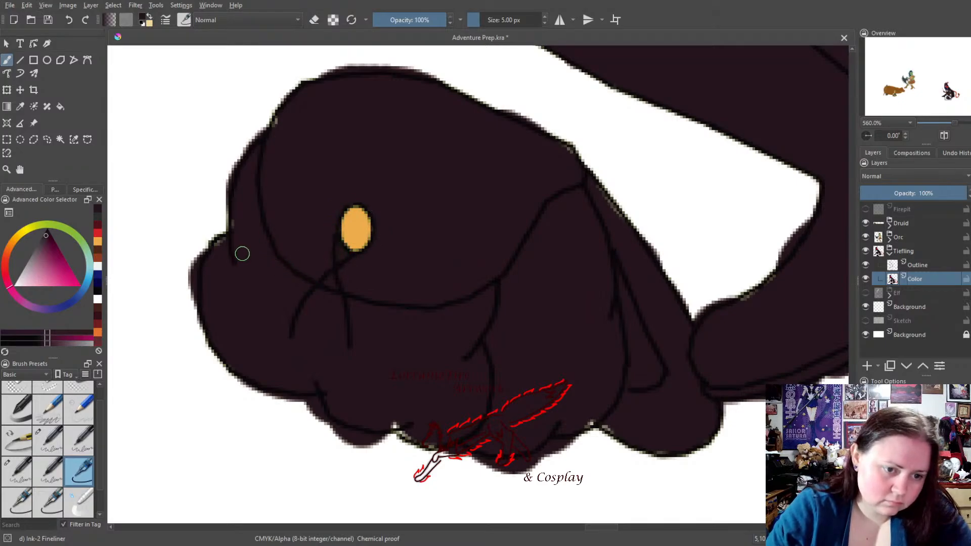
pyautogui.moveTo(212, 249); pyautogui.dragTo(217, 246)
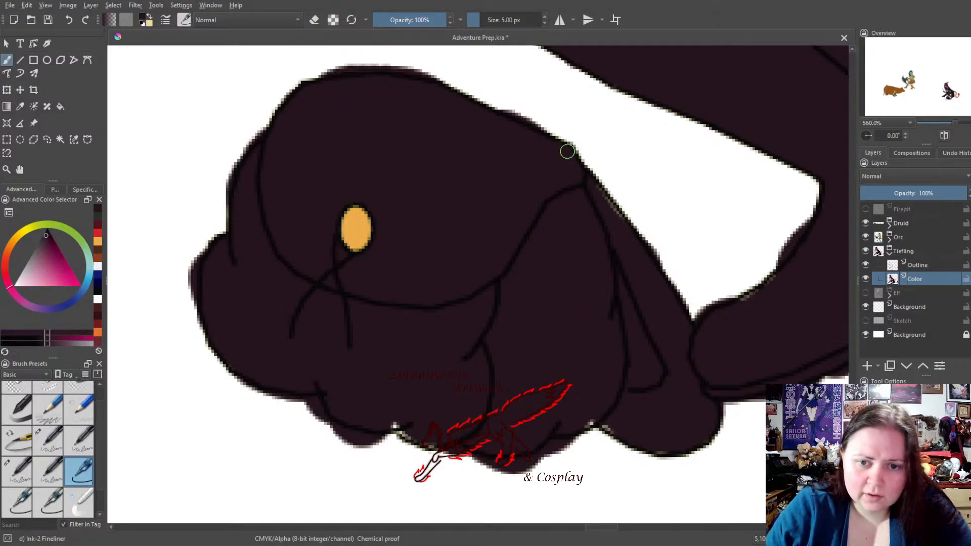
pyautogui.moveTo(613, 214); pyautogui.dragTo(612, 213)
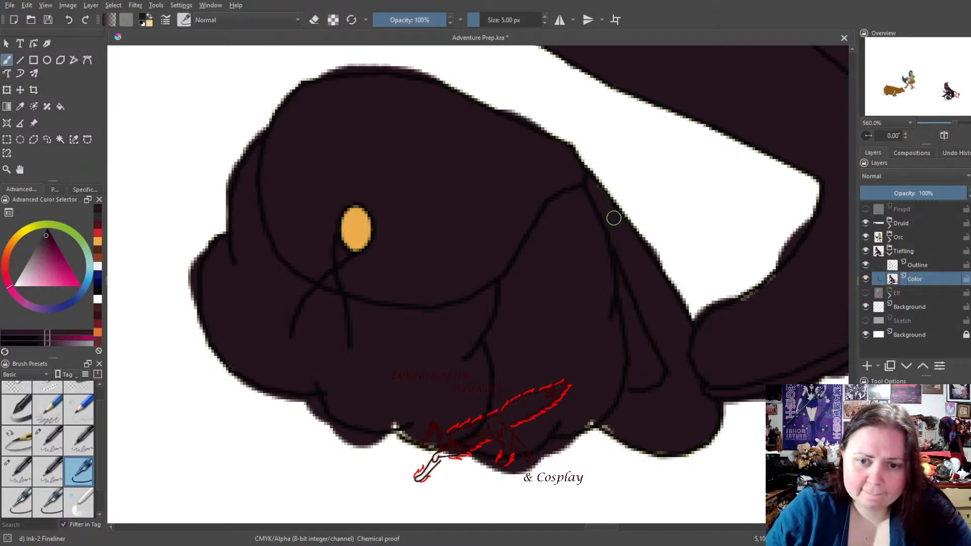
pyautogui.moveTo(622, 421)
pyautogui.mouseDown()
pyautogui.moveTo(610, 423)
pyautogui.moveTo(663, 450)
pyautogui.mouseUp()
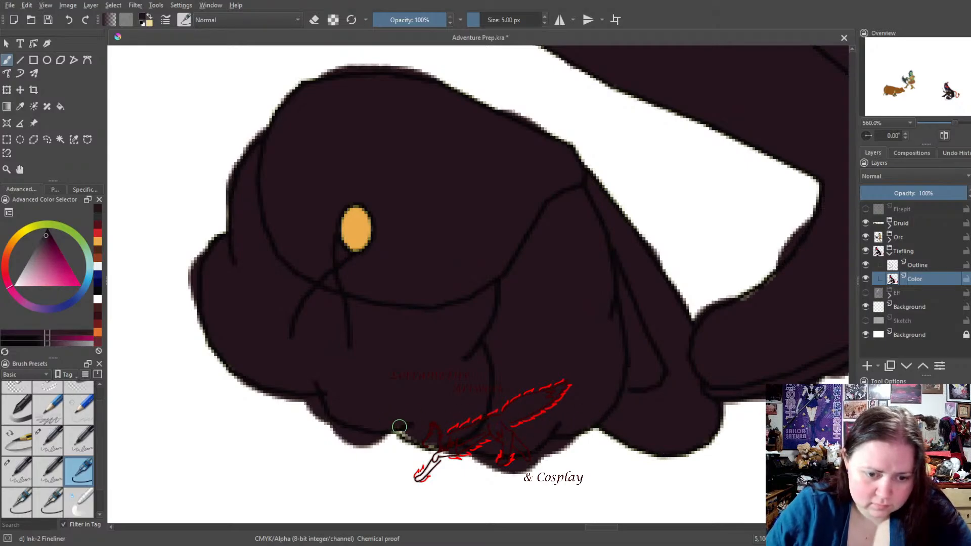
pyautogui.moveTo(411, 431); pyautogui.dragTo(436, 434)
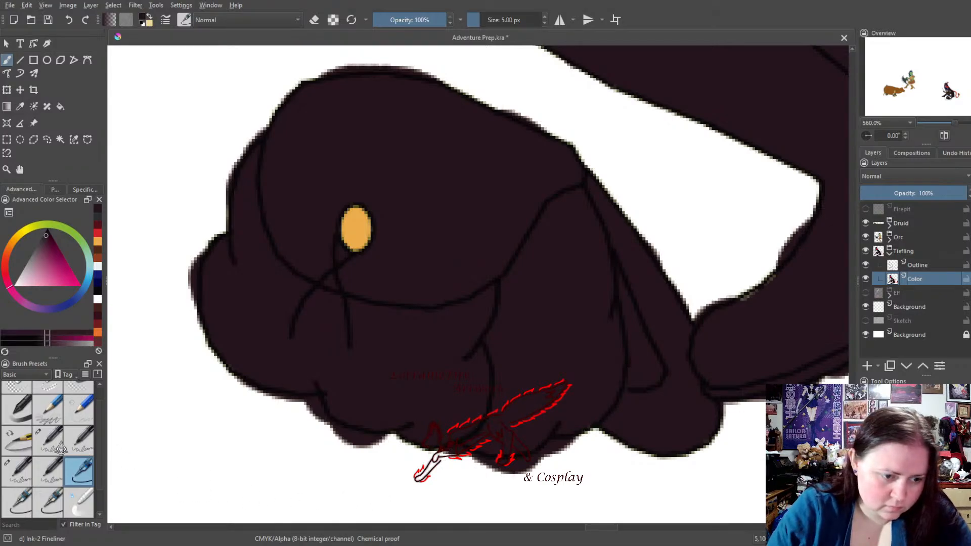
# Erase dark purple overspill along the left and lower edges of the folds and the neighbouring curved edge with the 9.24 px Eraser Circle
pyautogui.click(11, 473)
pyautogui.click(17, 387)
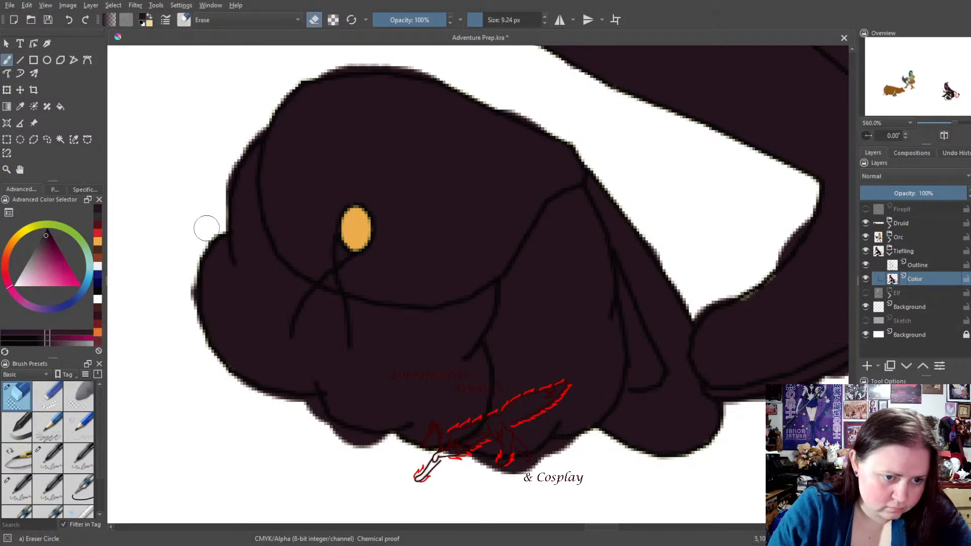
pyautogui.moveTo(206, 228)
pyautogui.mouseDown()
pyautogui.moveTo(172, 282)
pyautogui.moveTo(183, 293)
pyautogui.moveTo(188, 277)
pyautogui.moveTo(192, 328)
pyautogui.moveTo(218, 384)
pyautogui.moveTo(236, 401)
pyautogui.moveTo(311, 414)
pyautogui.moveTo(334, 441)
pyautogui.moveTo(345, 443)
pyautogui.moveTo(315, 418)
pyautogui.moveTo(349, 442)
pyautogui.moveTo(392, 443)
pyautogui.moveTo(341, 436)
pyautogui.moveTo(254, 399)
pyautogui.moveTo(313, 407)
pyautogui.moveTo(316, 426)
pyautogui.mouseUp()
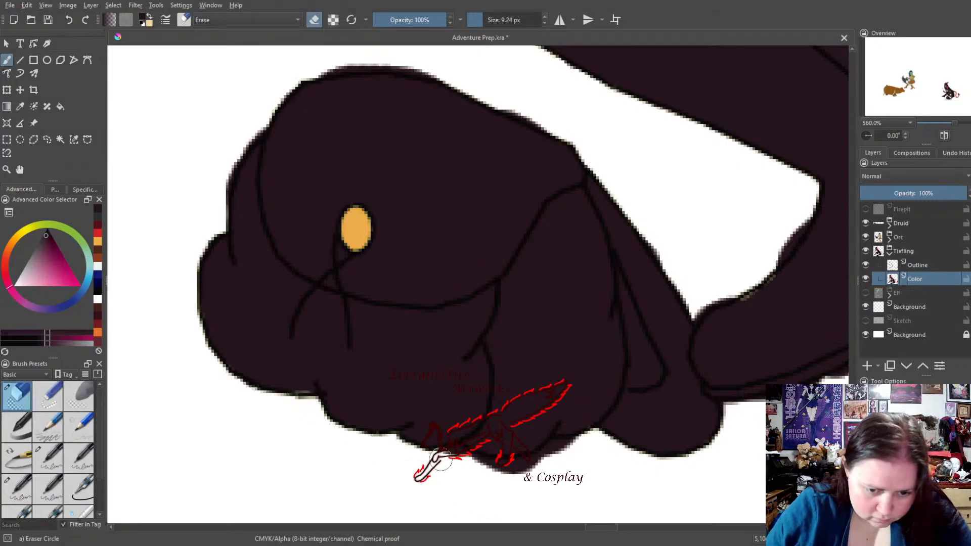
pyautogui.moveTo(441, 460)
pyautogui.mouseDown()
pyautogui.moveTo(492, 476)
pyautogui.moveTo(476, 467)
pyautogui.moveTo(535, 467)
pyautogui.moveTo(547, 462)
pyautogui.moveTo(496, 466)
pyautogui.moveTo(613, 443)
pyautogui.mouseUp()
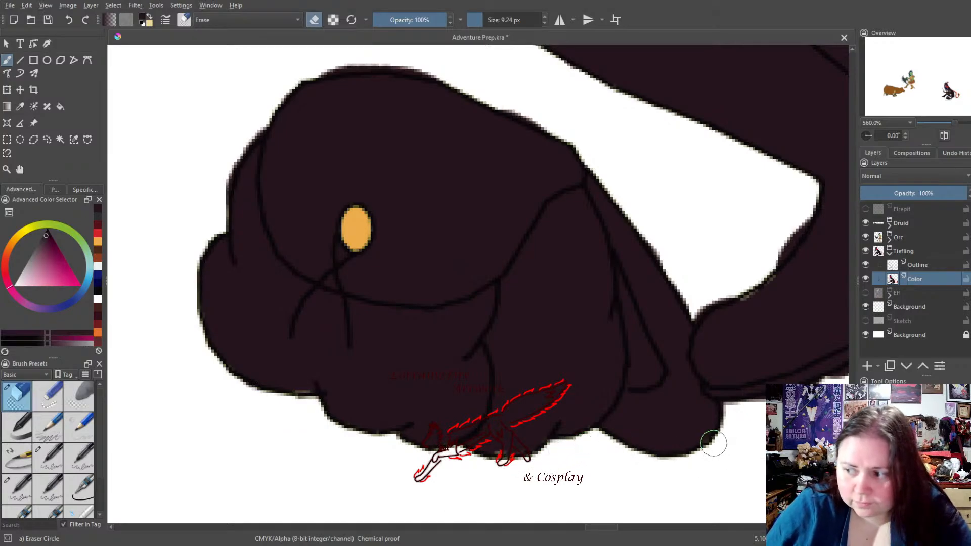
pyautogui.moveTo(713, 443)
pyautogui.mouseDown()
pyautogui.moveTo(652, 472)
pyautogui.moveTo(634, 467)
pyautogui.mouseUp()
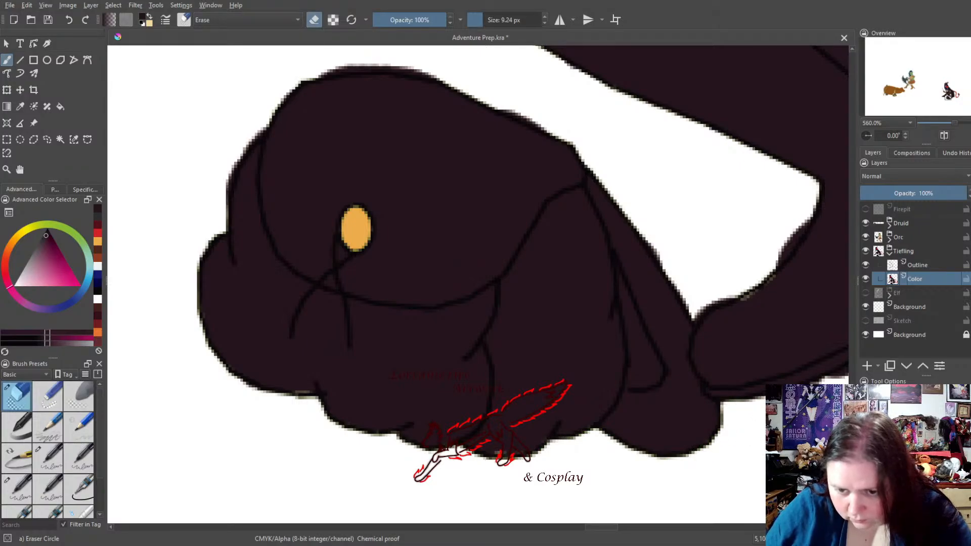
pyautogui.moveTo(816, 382); pyautogui.dragTo(837, 379)
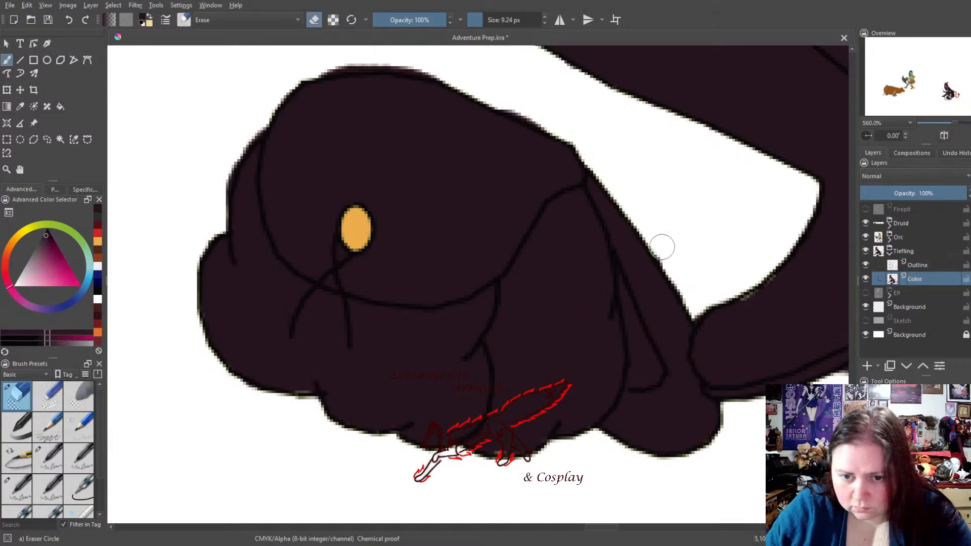
# Erase the dark purple inside the small triangular gap and the overspill along the folds' upper and upper-left outlines
pyautogui.click(639, 349)
pyautogui.moveTo(640, 349)
pyautogui.mouseDown()
pyautogui.moveTo(647, 368)
pyautogui.moveTo(639, 375)
pyautogui.moveTo(640, 363)
pyautogui.mouseUp()
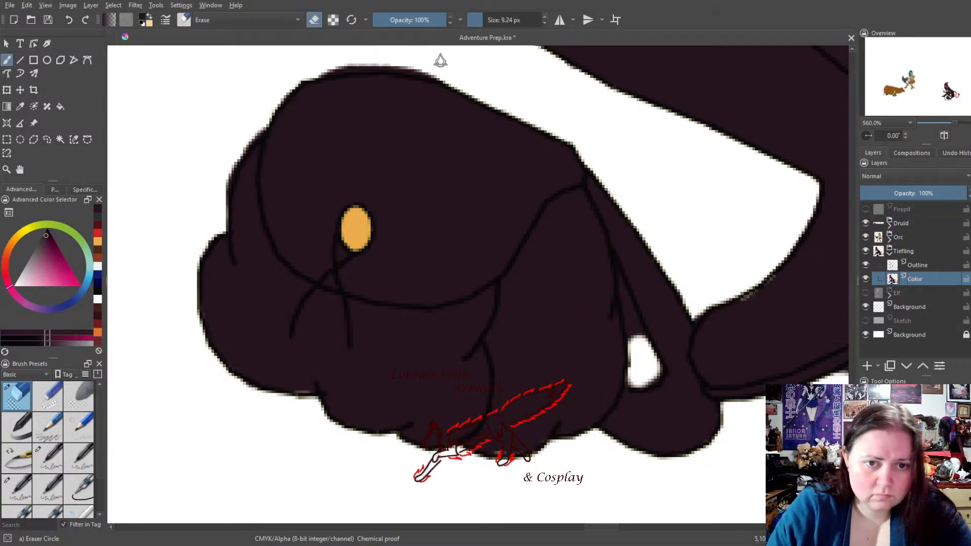
pyautogui.moveTo(397, 56)
pyautogui.mouseDown()
pyautogui.moveTo(427, 64)
pyautogui.moveTo(312, 66)
pyautogui.moveTo(458, 71)
pyautogui.mouseUp()
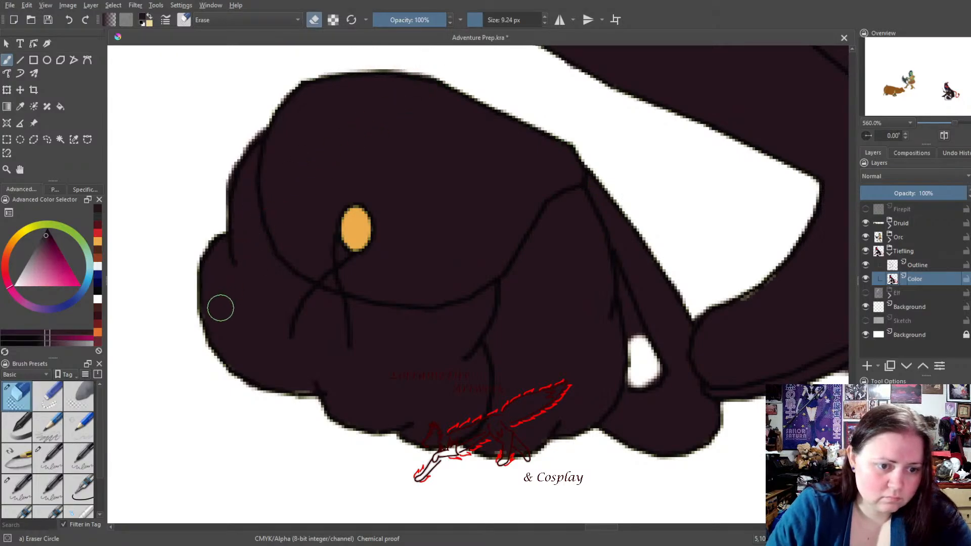
pyautogui.moveTo(255, 104)
pyautogui.mouseDown()
pyautogui.moveTo(259, 128)
pyautogui.moveTo(242, 141)
pyautogui.moveTo(202, 234)
pyautogui.mouseUp()
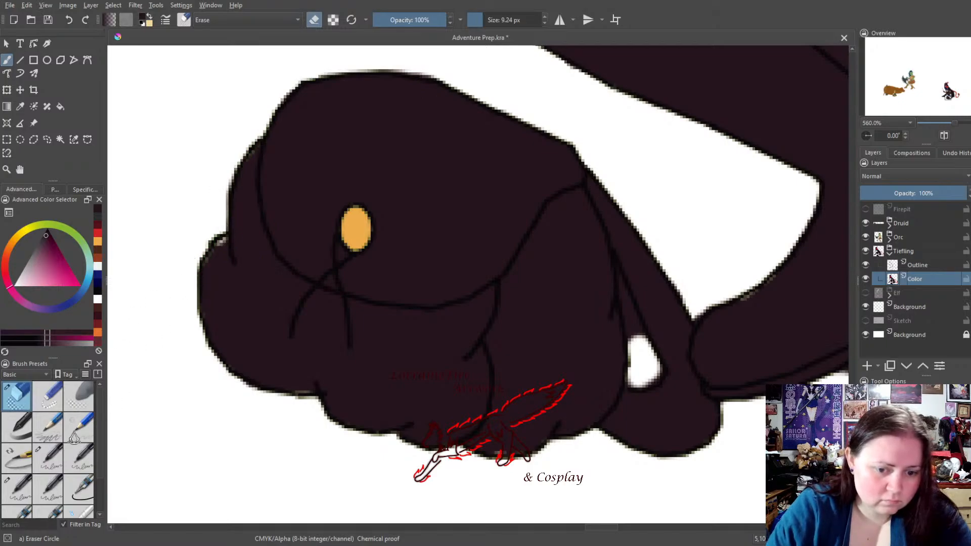
# Erase the rest of the narrow triangular gap up to its tip with the 3 px Ink-1 Precision 03 in eraser mode
pyautogui.click(48, 457)
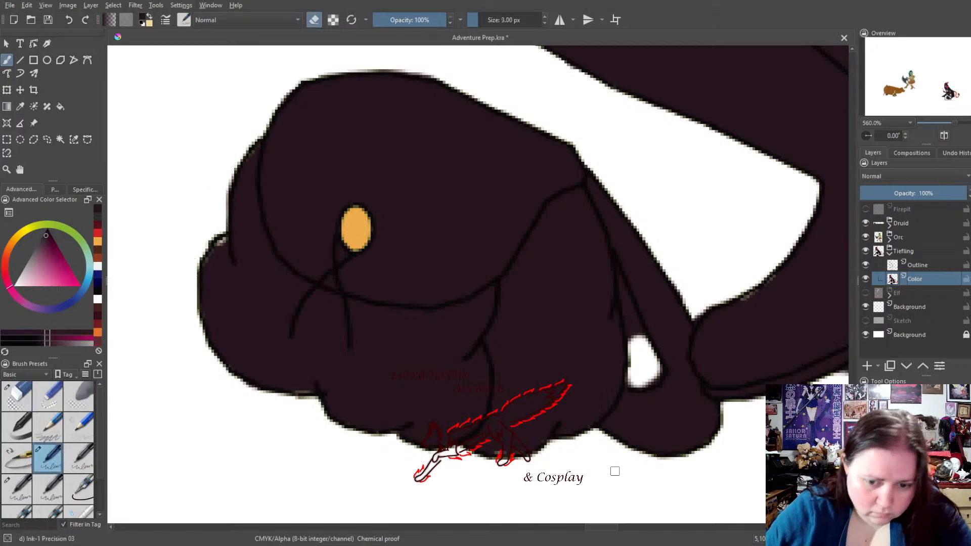
pyautogui.moveTo(615, 271)
pyautogui.mouseDown()
pyautogui.moveTo(635, 357)
pyautogui.moveTo(630, 304)
pyautogui.moveTo(648, 354)
pyautogui.mouseUp()
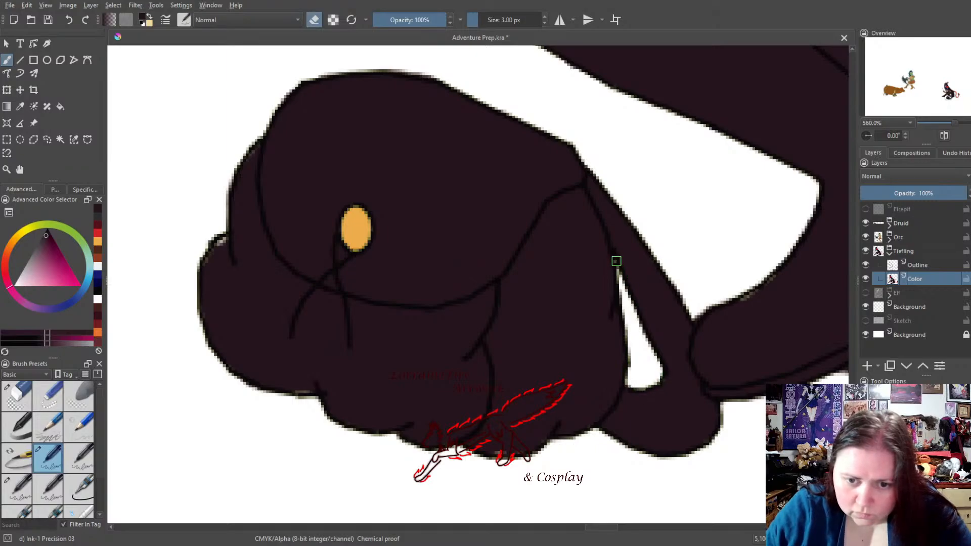
pyautogui.moveTo(617, 283); pyautogui.dragTo(635, 365)
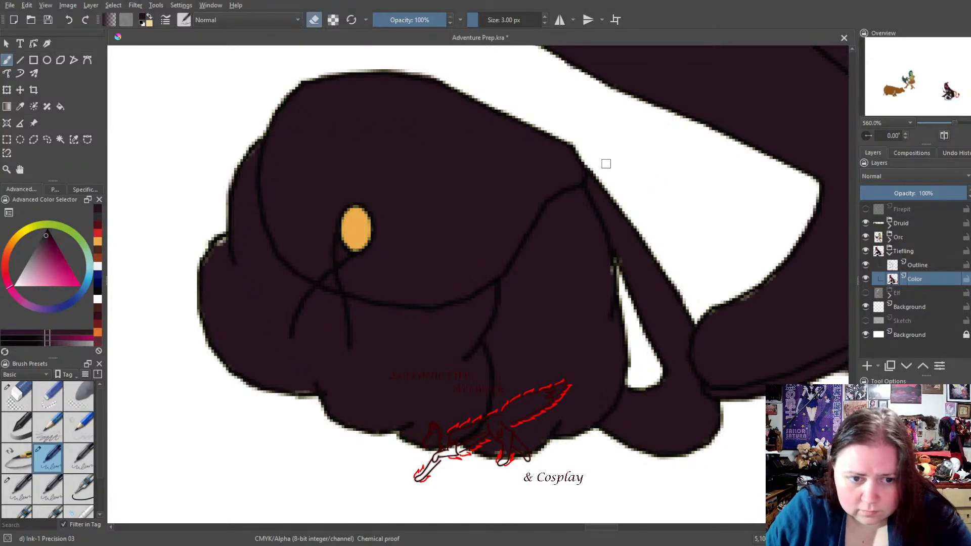
# Fill the light gaps inside the left fold's upper outline in dark purple with the 5 px Ink-2 Fineliner
pyautogui.click(79, 488)
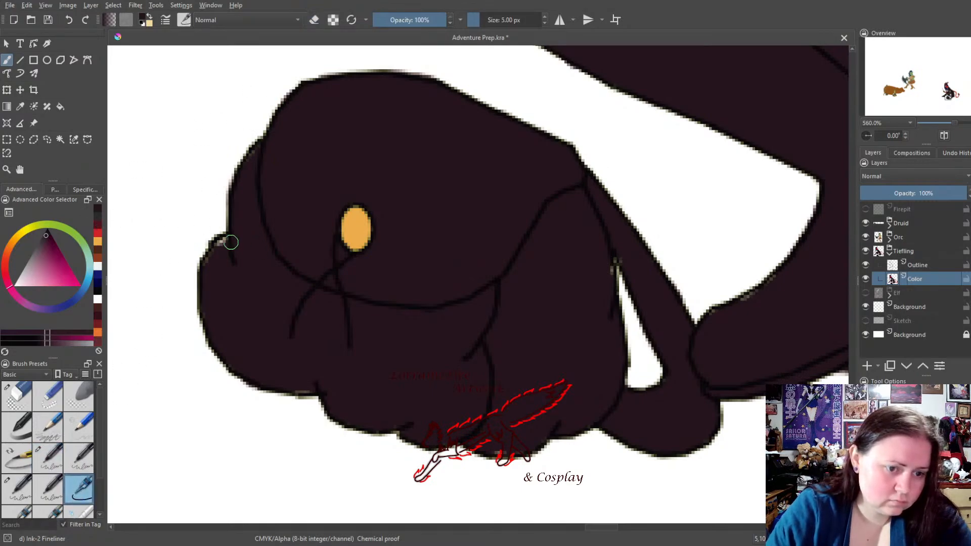
pyautogui.moveTo(231, 243); pyautogui.dragTo(221, 244)
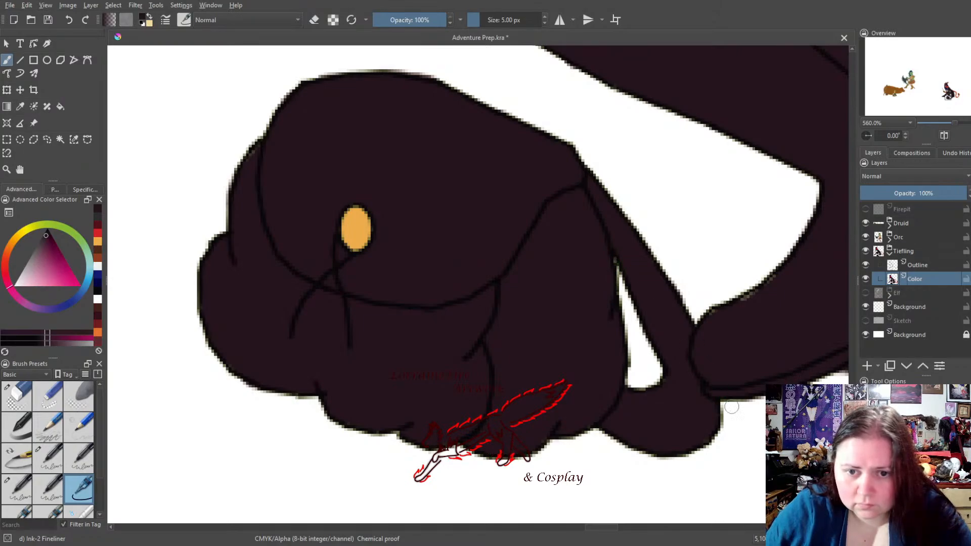
pyautogui.click(11, 406)
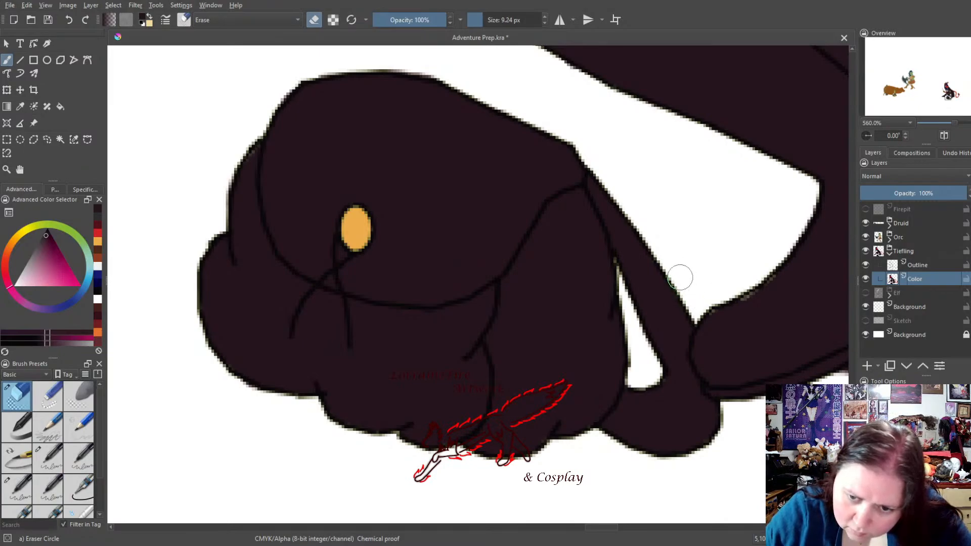
pyautogui.click(73, 490)
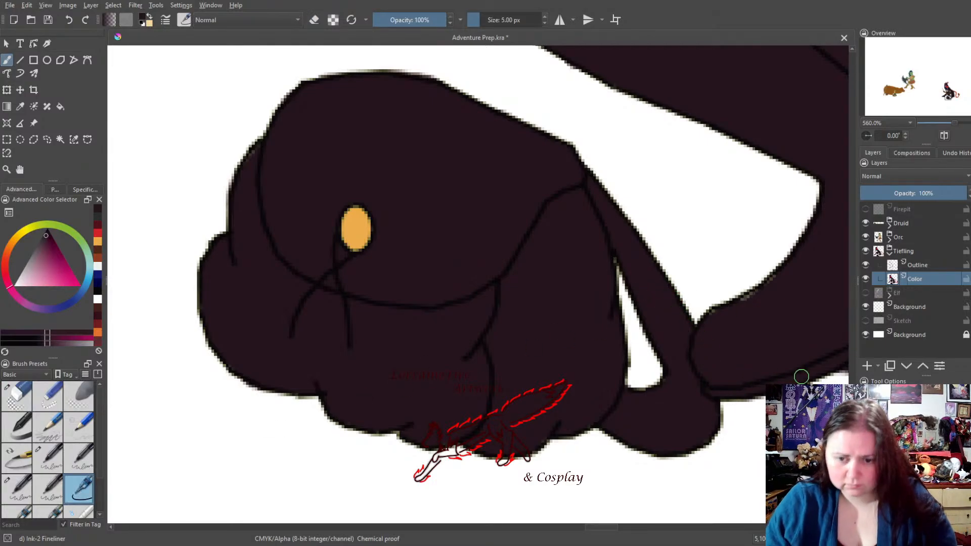
# Erase overspill along the lower curved edge, the coat's bottom hem and its right corner with the 9.24 px Eraser Circle
pyautogui.moveTo(776, 446)
pyautogui.mouseDown()
pyautogui.moveTo(629, 472)
pyautogui.moveTo(390, 489)
pyautogui.mouseUp()
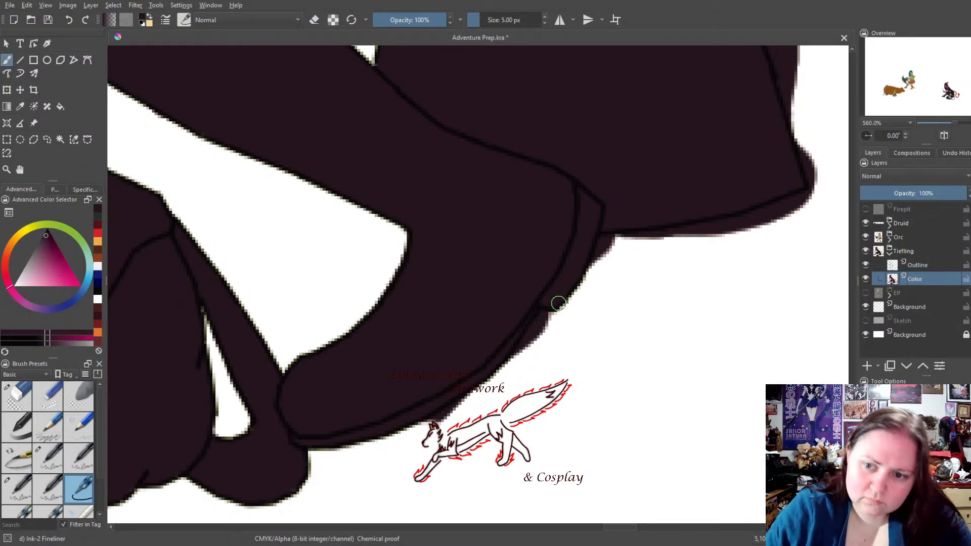
pyautogui.click(18, 399)
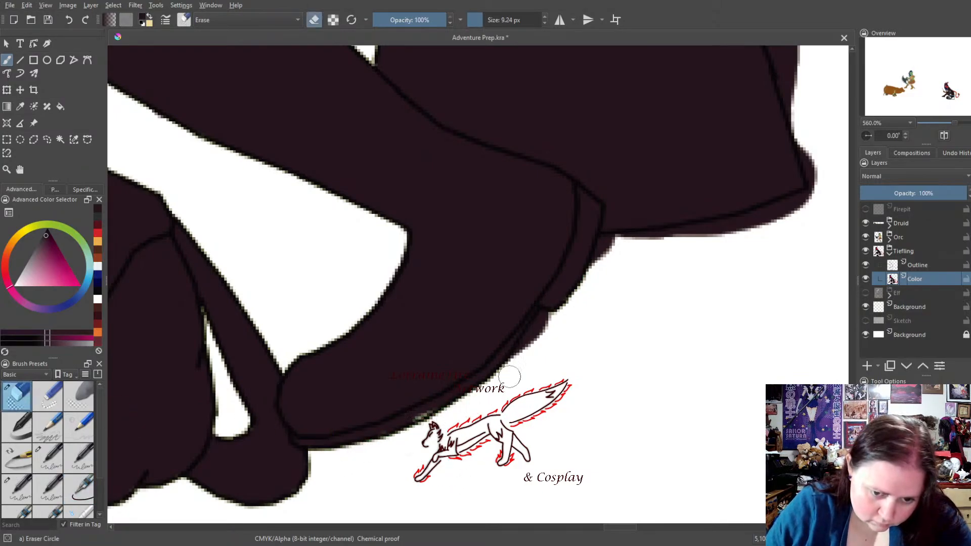
pyautogui.moveTo(535, 336)
pyautogui.mouseDown()
pyautogui.moveTo(541, 319)
pyautogui.moveTo(574, 325)
pyautogui.mouseUp()
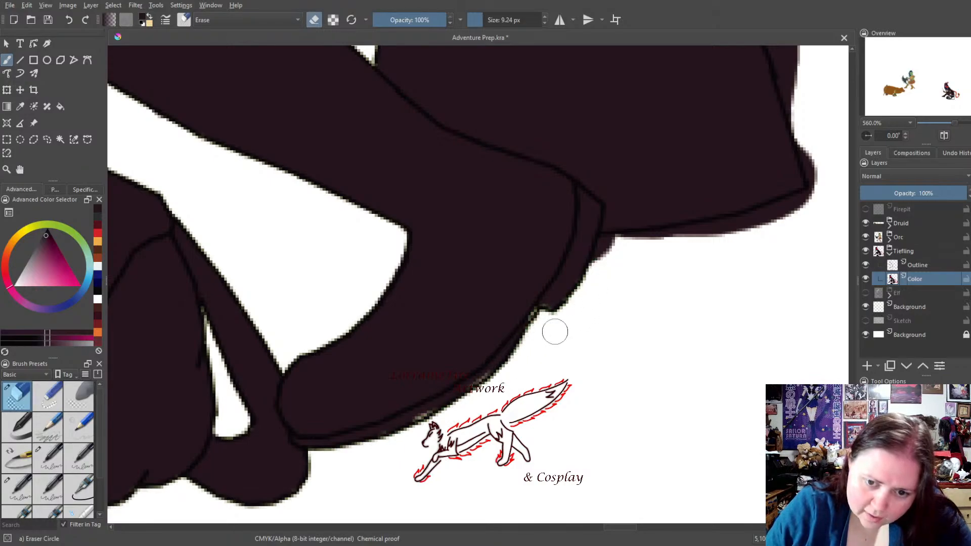
pyautogui.moveTo(607, 262)
pyautogui.mouseDown()
pyautogui.moveTo(609, 245)
pyautogui.moveTo(732, 229)
pyautogui.moveTo(833, 184)
pyautogui.moveTo(784, 211)
pyautogui.moveTo(655, 236)
pyautogui.mouseUp()
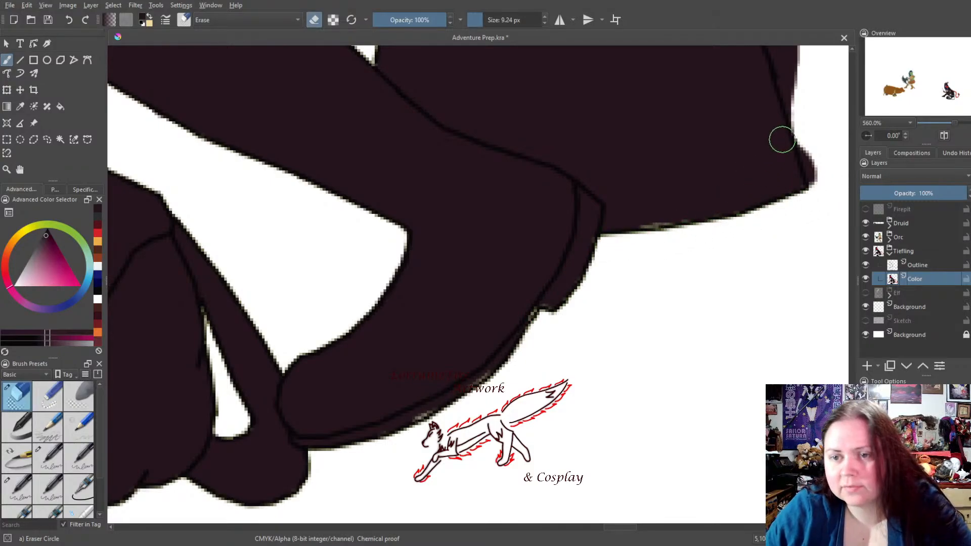
pyautogui.moveTo(795, 93)
pyautogui.mouseDown()
pyautogui.moveTo(819, 188)
pyautogui.moveTo(784, 58)
pyautogui.moveTo(789, 82)
pyautogui.moveTo(796, 60)
pyautogui.mouseUp()
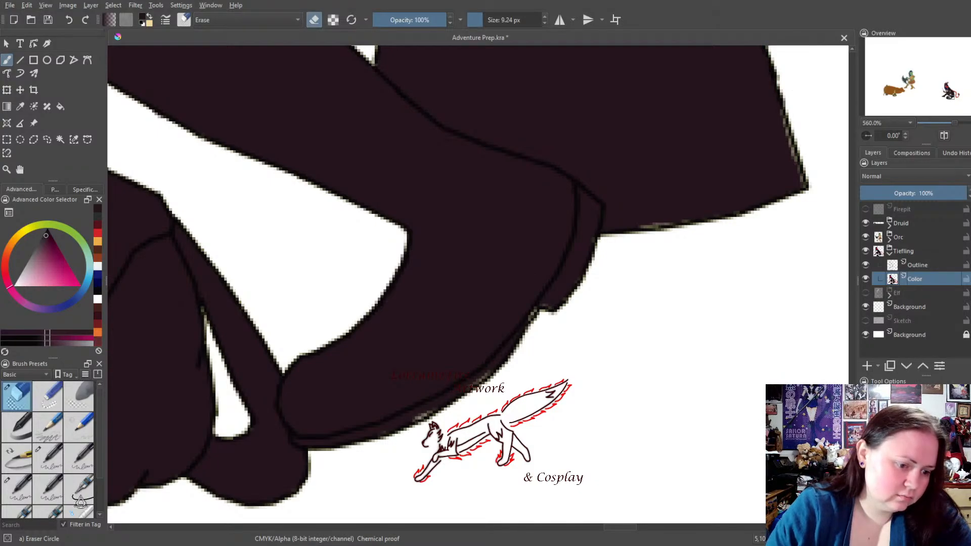
# Fill the light gaps along the coat's bottom hem and right corner in dark purple with the 5 px Ink-2 Fineliner
pyautogui.click(79, 488)
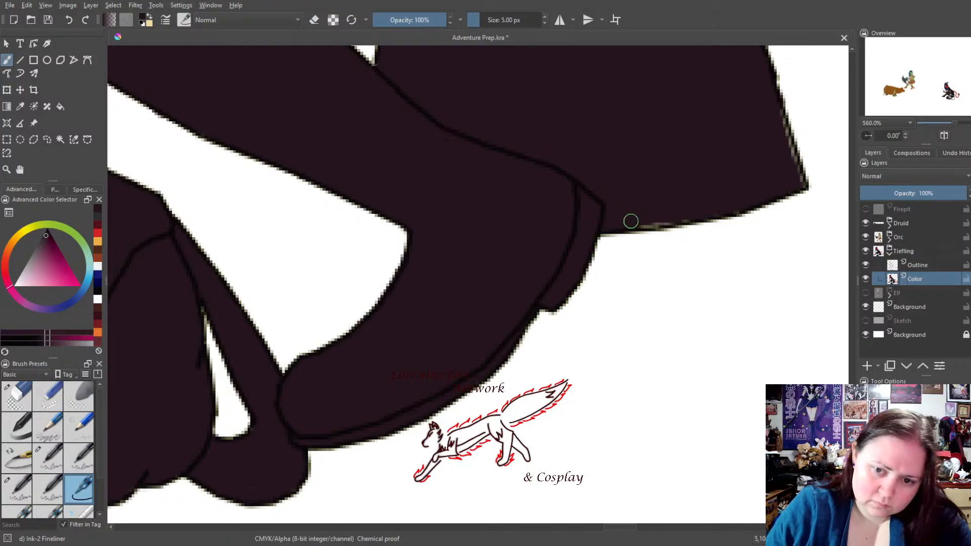
pyautogui.moveTo(631, 221); pyautogui.dragTo(717, 210)
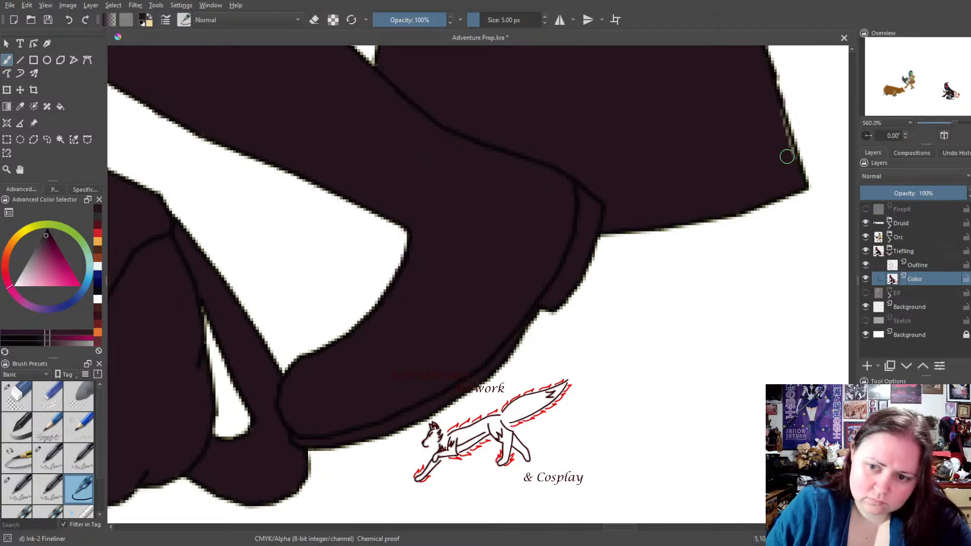
pyautogui.moveTo(786, 157)
pyautogui.mouseDown()
pyautogui.moveTo(775, 104)
pyautogui.moveTo(796, 146)
pyautogui.mouseUp()
# Erase dark purple overspill along the coat's right edge facing the red tail with the 9.24 px Eraser Circle
pyautogui.moveTo(762, 190); pyautogui.dragTo(525, 441)
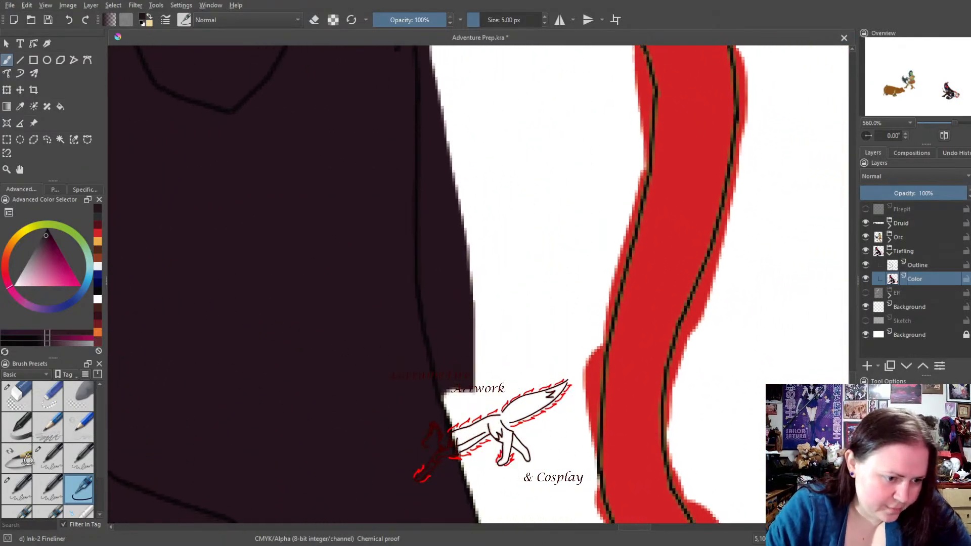
pyautogui.click(17, 396)
pyautogui.moveTo(435, 118)
pyautogui.mouseDown()
pyautogui.moveTo(462, 265)
pyautogui.moveTo(463, 347)
pyautogui.moveTo(451, 409)
pyautogui.moveTo(462, 349)
pyautogui.mouseUp()
pyautogui.moveTo(461, 418)
pyautogui.mouseDown()
pyautogui.moveTo(436, 399)
pyautogui.moveTo(460, 476)
pyautogui.moveTo(429, 336)
pyautogui.mouseUp()
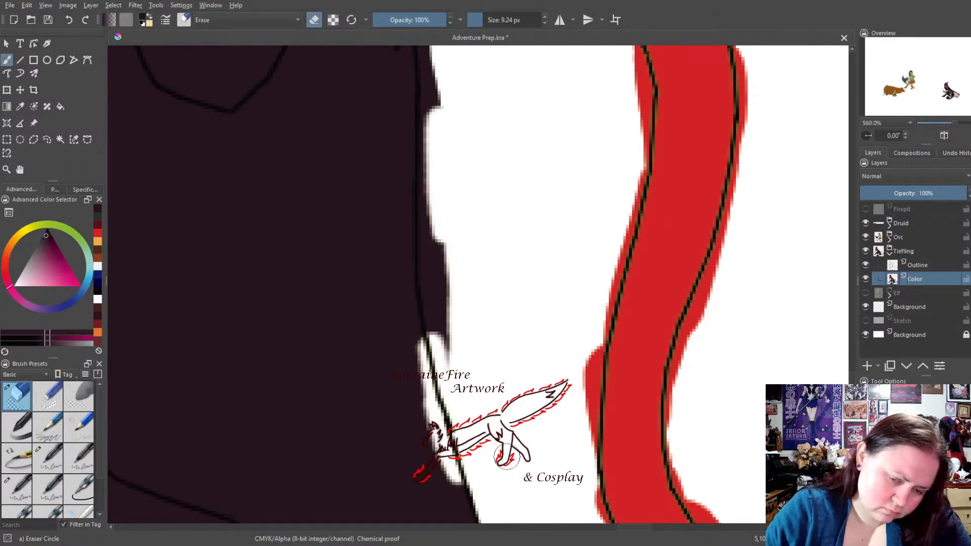
# Reinforce the coat's right outline on the Outline layer with a straight black line using the 3 px Ink-1 Precision 03
pyautogui.click(943, 267)
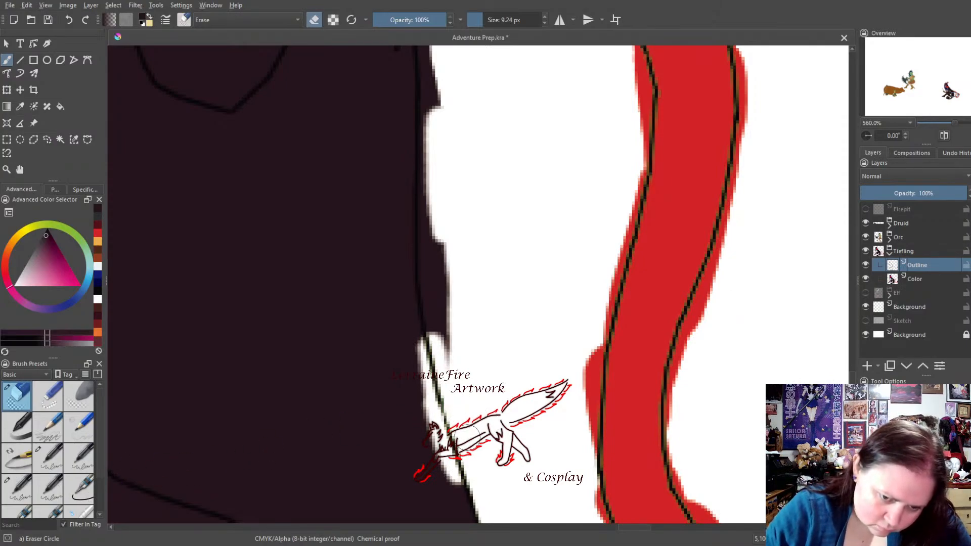
pyautogui.click(44, 464)
pyautogui.moveTo(48, 251); pyautogui.dragTo(48, 191)
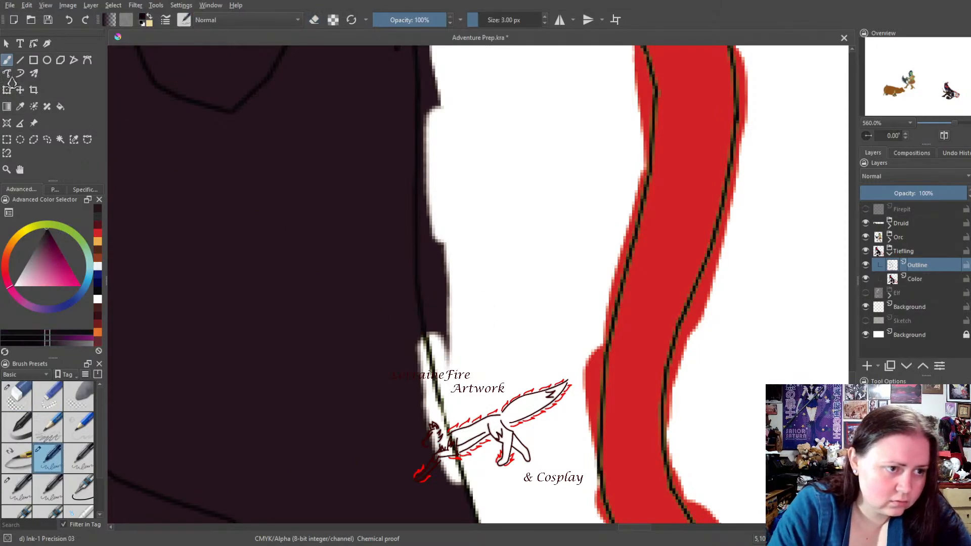
pyautogui.click(20, 60)
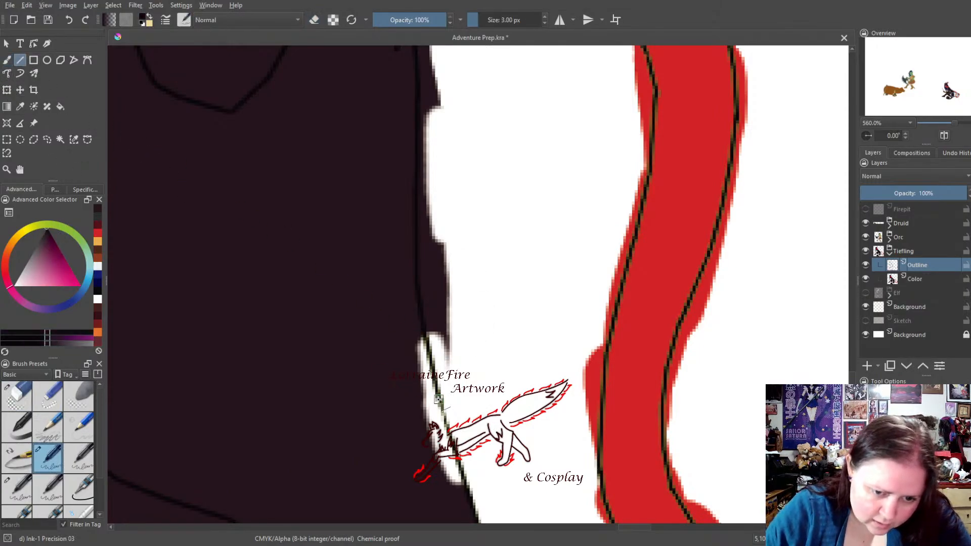
pyautogui.moveTo(464, 481); pyautogui.dragTo(464, 481)
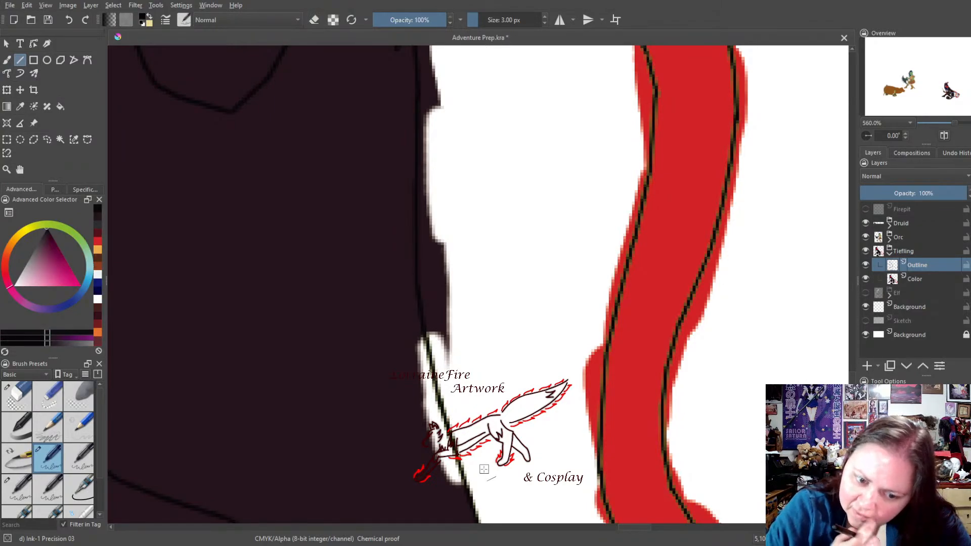
# Repaint the erased strip inside the coat's right outline in dark purple on the Color layer with the 5 px Ink-2 Fineliner freehand brush
pyautogui.click(932, 279)
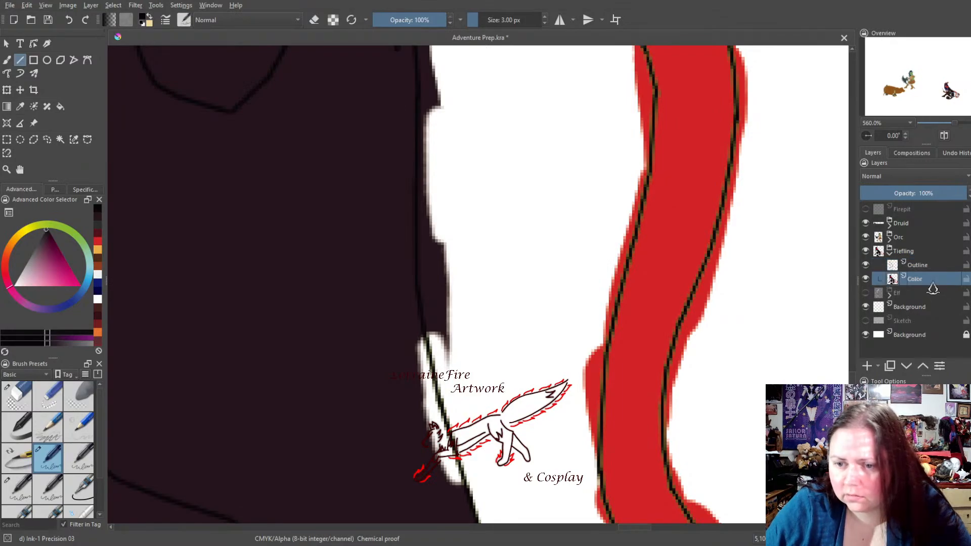
pyautogui.click(78, 489)
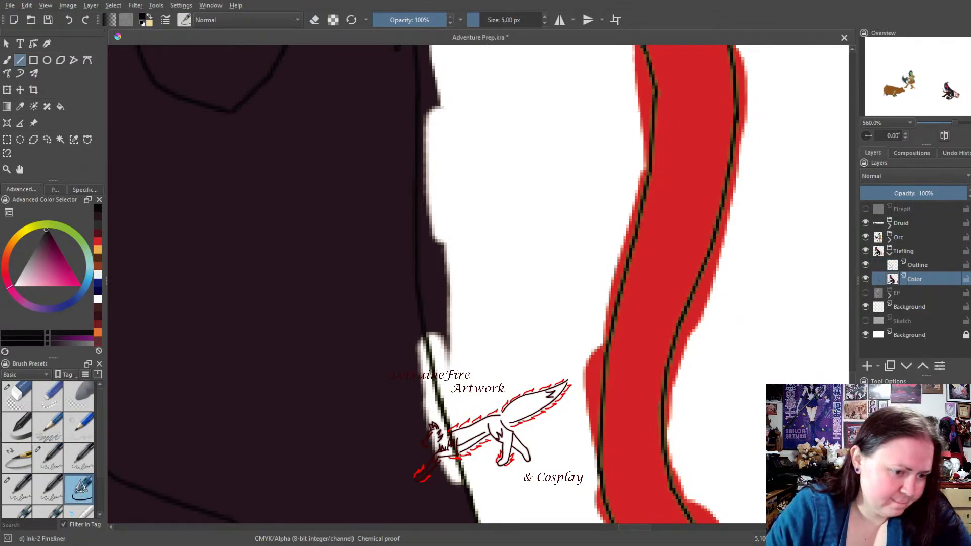
pyautogui.click(97, 221)
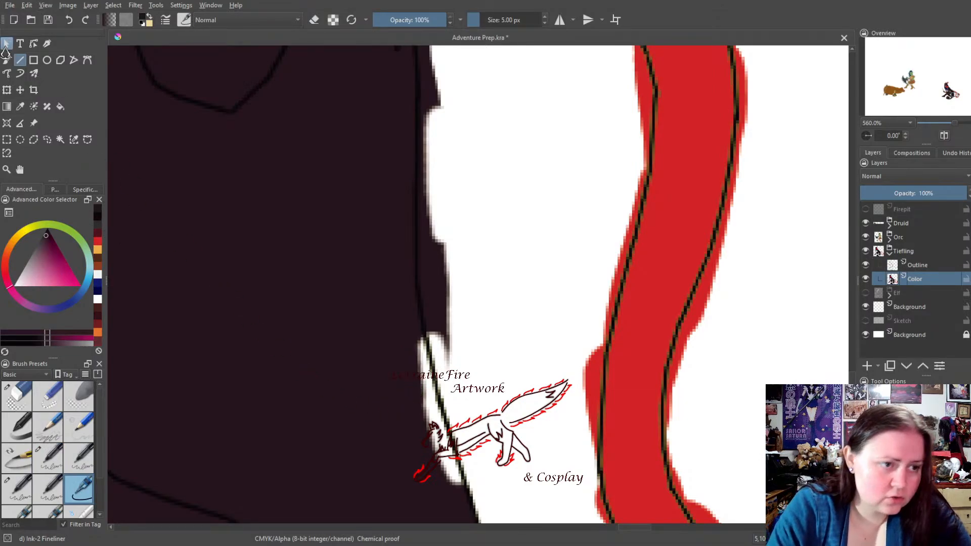
pyautogui.click(7, 60)
pyautogui.moveTo(407, 354)
pyautogui.mouseDown()
pyautogui.moveTo(418, 339)
pyautogui.moveTo(454, 479)
pyautogui.moveTo(453, 466)
pyautogui.moveTo(435, 445)
pyautogui.moveTo(443, 479)
pyautogui.mouseUp()
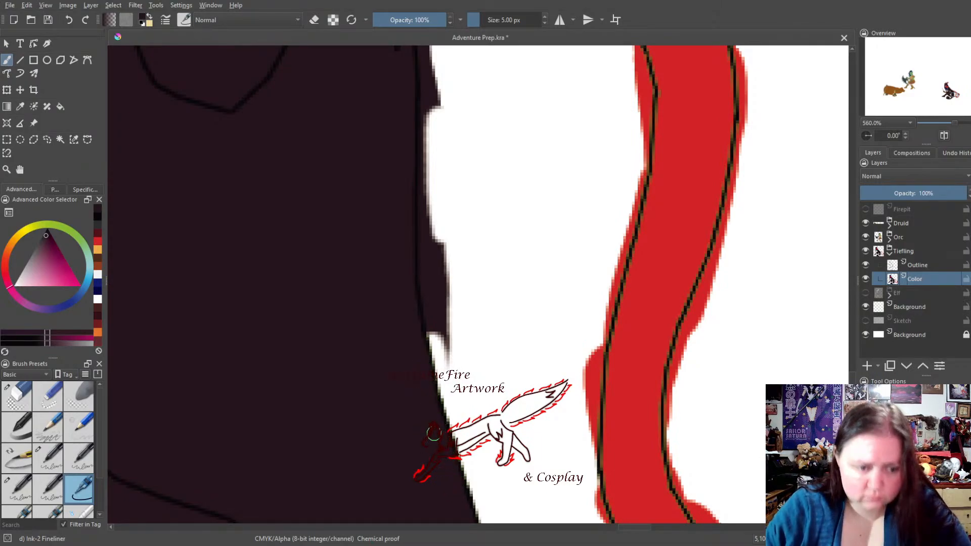
# Erase dark purple overspill along the coat's upper right edge and red overspill along the tail's facing inner edge with the 9.24 px Eraser Circle
pyautogui.moveTo(582, 104)
pyautogui.mouseDown()
pyautogui.moveTo(507, 266)
pyautogui.moveTo(514, 256)
pyautogui.mouseUp()
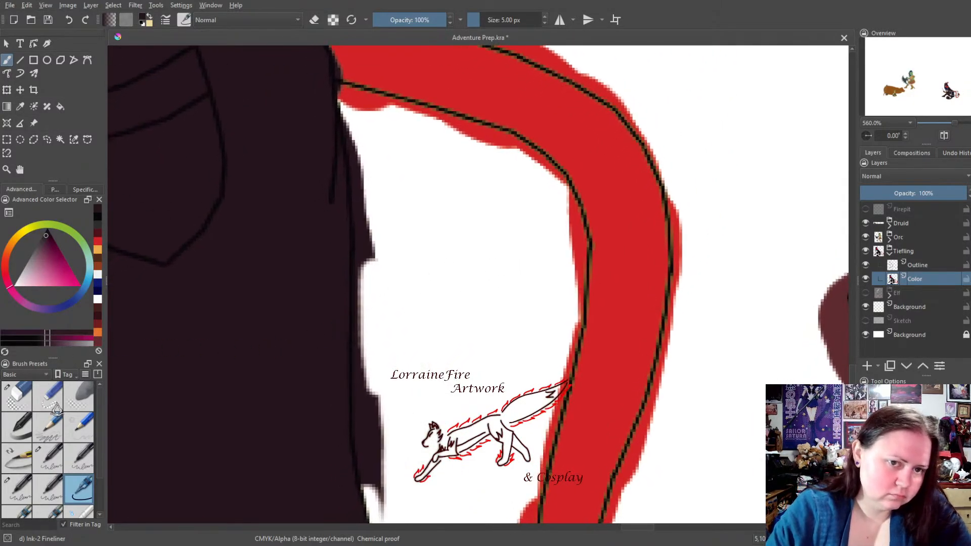
pyautogui.click(17, 396)
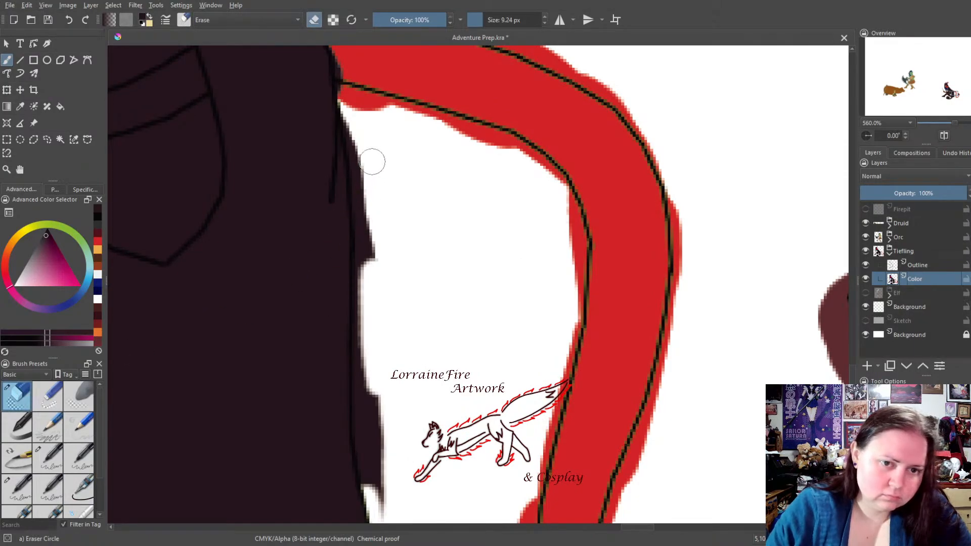
pyautogui.moveTo(351, 103)
pyautogui.mouseDown()
pyautogui.moveTo(521, 151)
pyautogui.moveTo(563, 197)
pyautogui.moveTo(571, 222)
pyautogui.moveTo(547, 171)
pyautogui.moveTo(570, 239)
pyautogui.moveTo(575, 230)
pyautogui.moveTo(563, 327)
pyautogui.moveTo(571, 303)
pyautogui.moveTo(547, 391)
pyautogui.moveTo(562, 362)
pyautogui.moveTo(567, 336)
pyautogui.moveTo(532, 446)
pyautogui.moveTo(550, 427)
pyautogui.moveTo(571, 358)
pyautogui.moveTo(528, 459)
pyautogui.moveTo(528, 509)
pyautogui.moveTo(536, 444)
pyautogui.moveTo(528, 521)
pyautogui.moveTo(425, 482)
pyautogui.moveTo(399, 489)
pyautogui.moveTo(388, 510)
pyautogui.moveTo(385, 494)
pyautogui.moveTo(386, 525)
pyautogui.moveTo(370, 474)
pyautogui.moveTo(366, 365)
pyautogui.moveTo(362, 431)
pyautogui.moveTo(375, 495)
pyautogui.mouseUp()
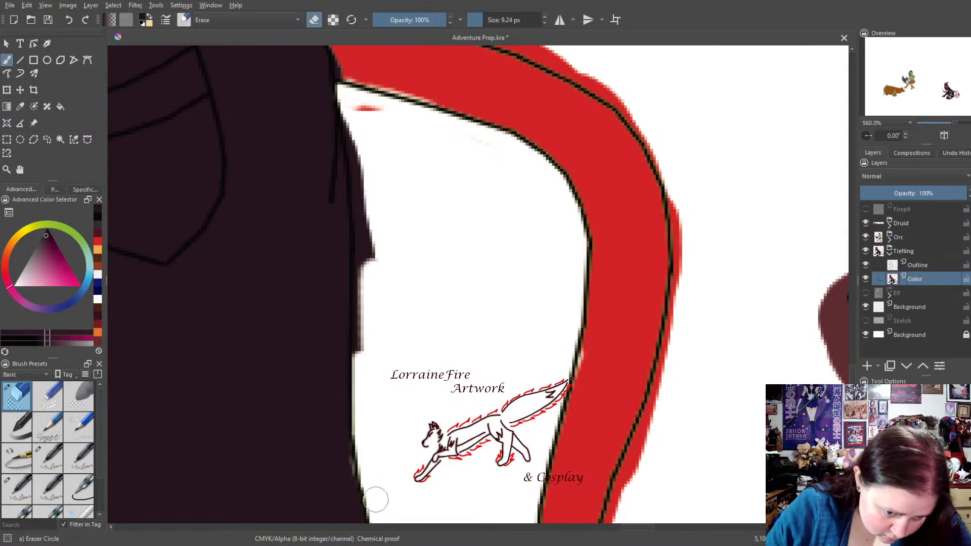
pyautogui.moveTo(356, 114)
pyautogui.mouseDown()
pyautogui.moveTo(513, 156)
pyautogui.moveTo(375, 114)
pyautogui.moveTo(337, 88)
pyautogui.moveTo(359, 131)
pyautogui.moveTo(357, 151)
pyautogui.moveTo(351, 102)
pyautogui.moveTo(375, 299)
pyautogui.moveTo(367, 274)
pyautogui.moveTo(364, 372)
pyautogui.moveTo(364, 313)
pyautogui.moveTo(359, 340)
pyautogui.mouseUp()
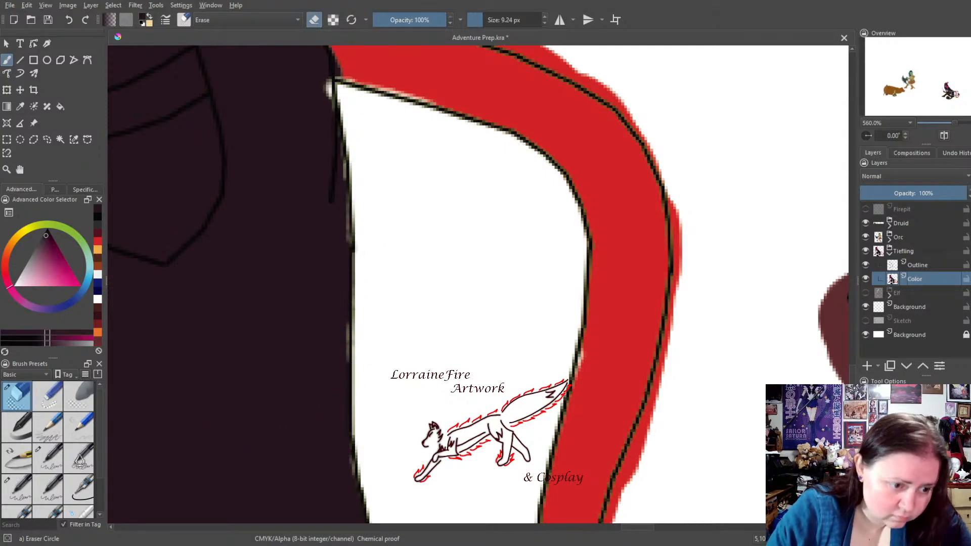
# Touch up the coat's edge in dark purple and the tail's base and underside in red with the 5 px Ink-2 Fineliner
pyautogui.click(86, 491)
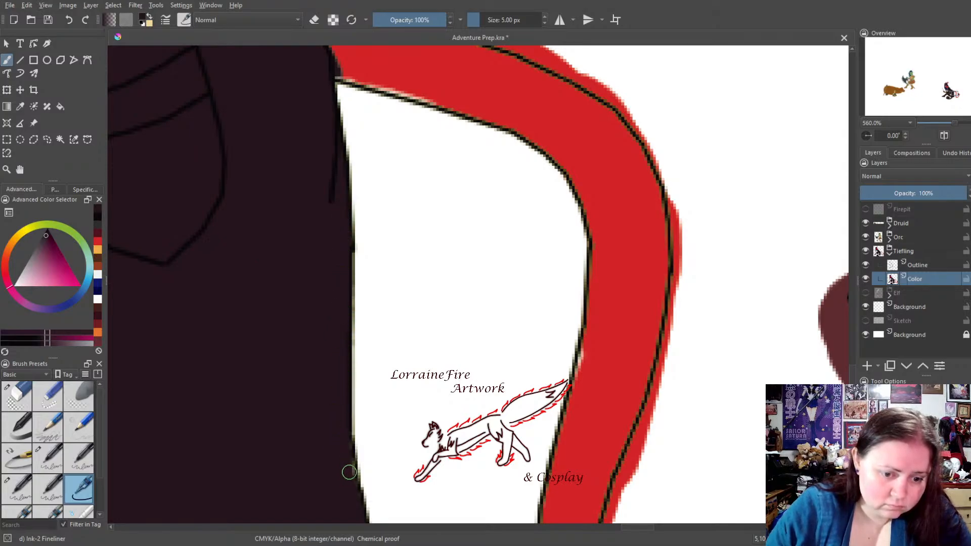
pyautogui.scroll(5, 470, 221)
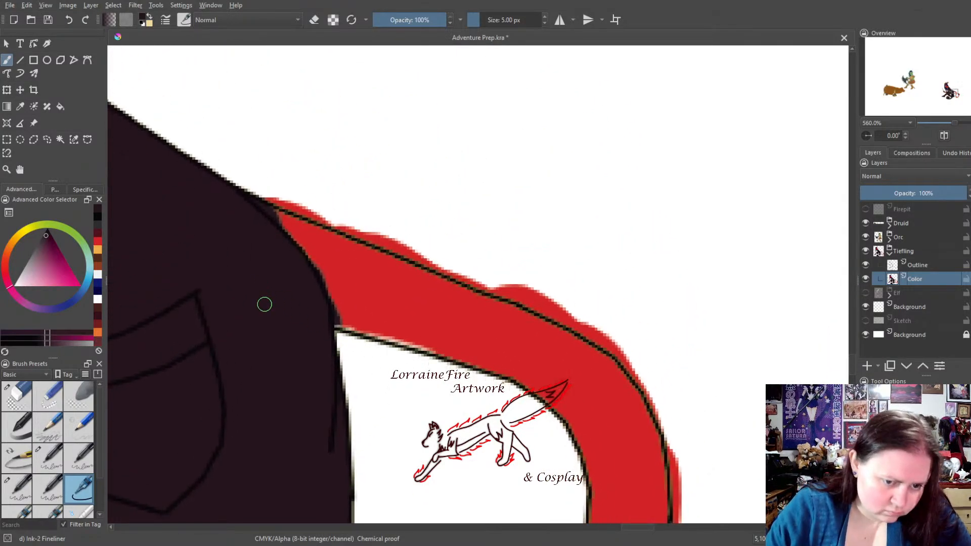
pyautogui.click(98, 246)
pyautogui.moveTo(259, 196); pyautogui.dragTo(273, 207)
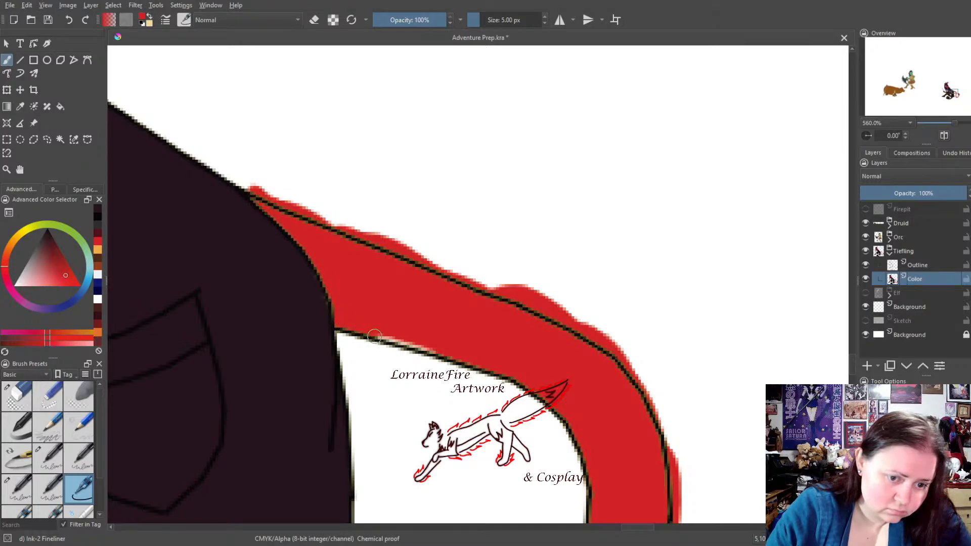
pyautogui.moveTo(375, 336); pyautogui.dragTo(458, 360)
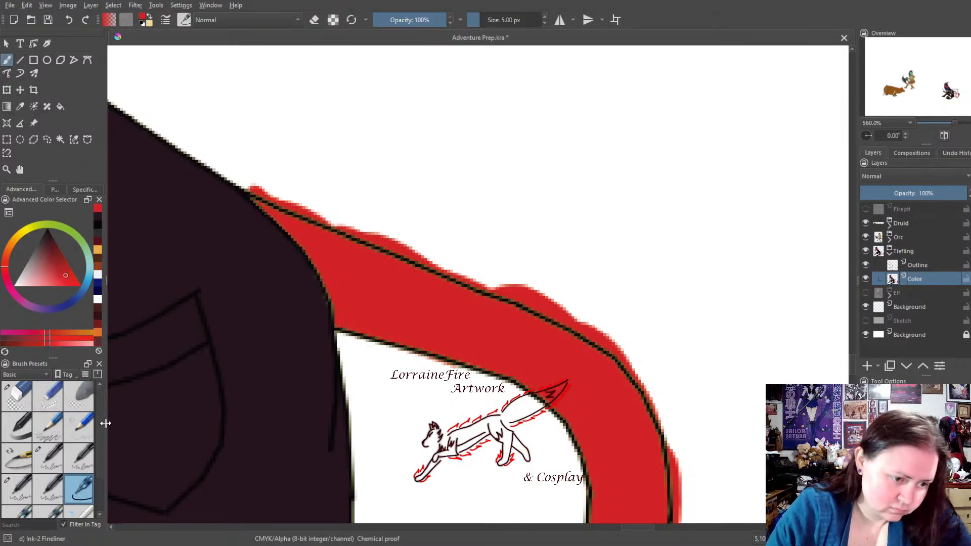
pyautogui.keyDown('ctrl'); pyautogui.click(202, 223); pyautogui.keyUp('ctrl')
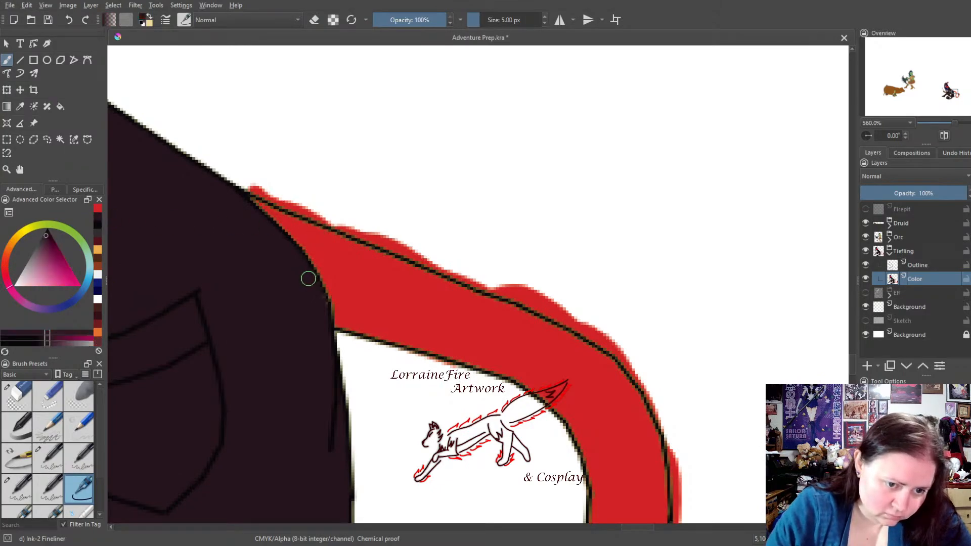
pyautogui.moveTo(326, 311); pyautogui.dragTo(318, 298)
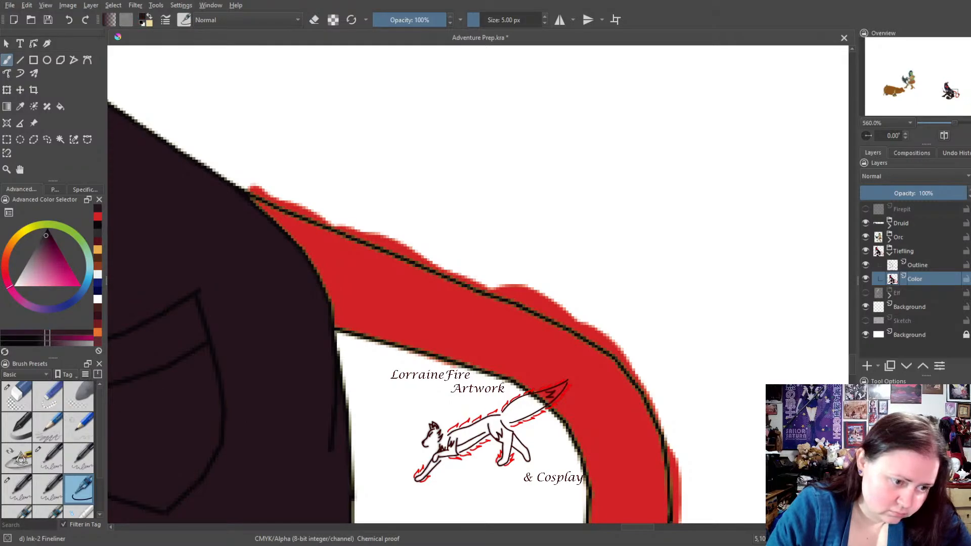
# Erase red overspill along the tail's outer edge from the coat around the first bend with the 9.24 px Eraser Circle
pyautogui.click(17, 396)
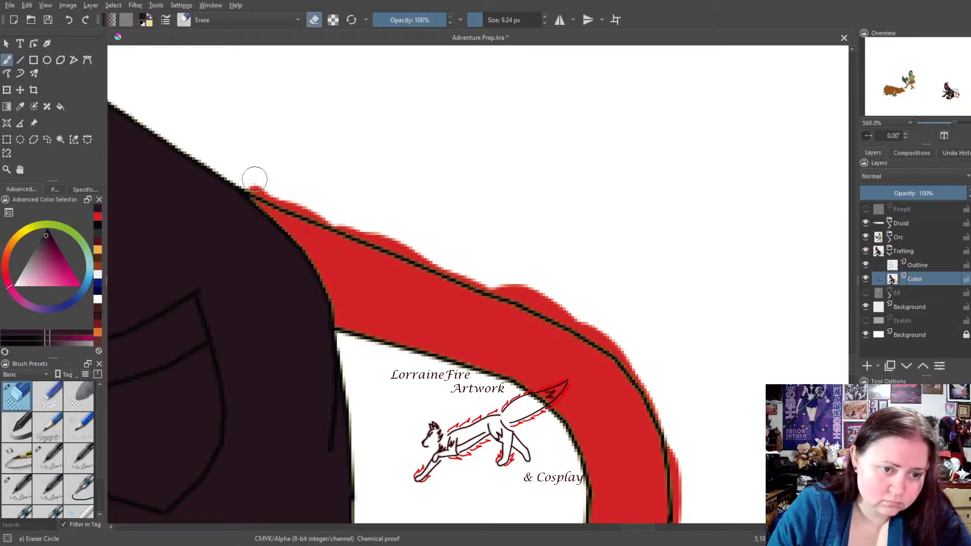
pyautogui.moveTo(254, 179); pyautogui.dragTo(521, 291)
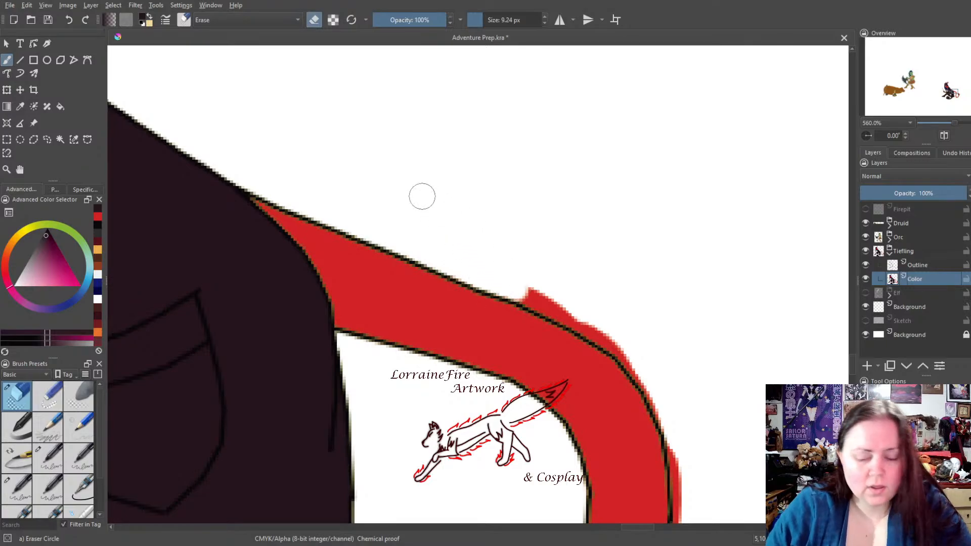
pyautogui.rightClick(435, 296)
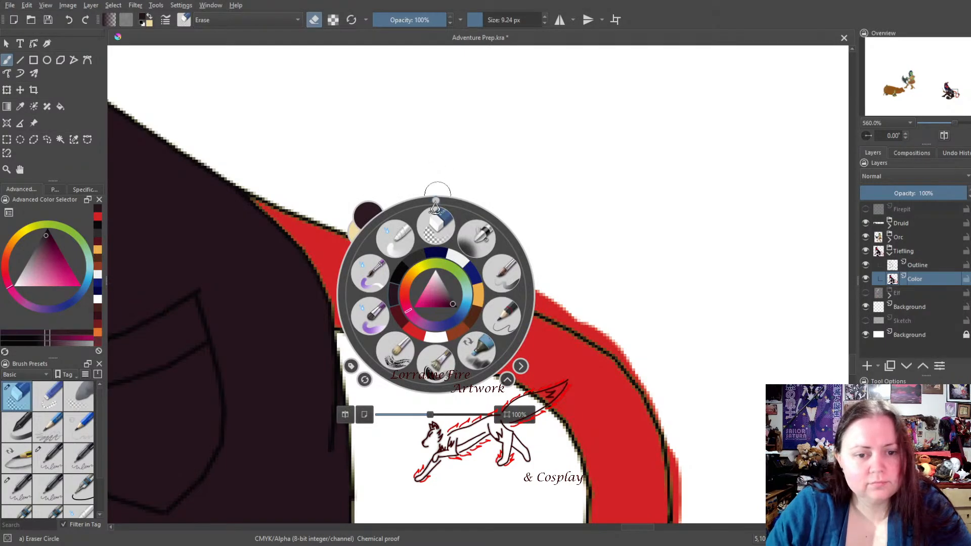
pyautogui.moveTo(434, 201); pyautogui.dragTo(322, 305)
pyautogui.click(322, 305)
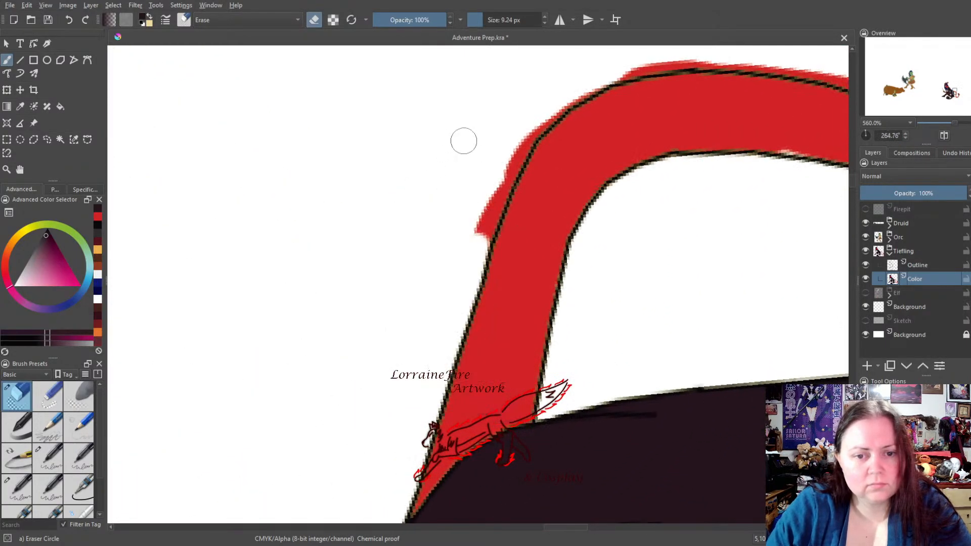
pyautogui.moveTo(580, 89)
pyautogui.mouseDown()
pyautogui.moveTo(517, 128)
pyautogui.moveTo(579, 86)
pyautogui.moveTo(501, 159)
pyautogui.moveTo(486, 185)
pyautogui.moveTo(532, 125)
pyautogui.moveTo(480, 222)
pyautogui.moveTo(487, 199)
pyautogui.moveTo(492, 192)
pyautogui.moveTo(478, 244)
pyautogui.moveTo(514, 199)
pyautogui.mouseUp()
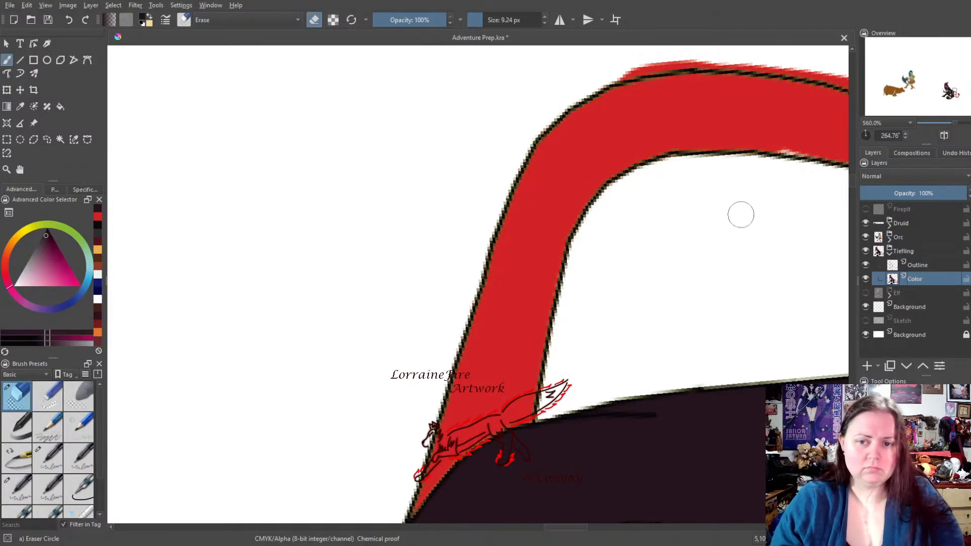
# Erase the red overspill on both sides of the tail's middle stretch with the 9.24 px Eraser Circle
pyautogui.moveTo(739, 215); pyautogui.dragTo(440, 256)
pyautogui.rightClick(439, 257)
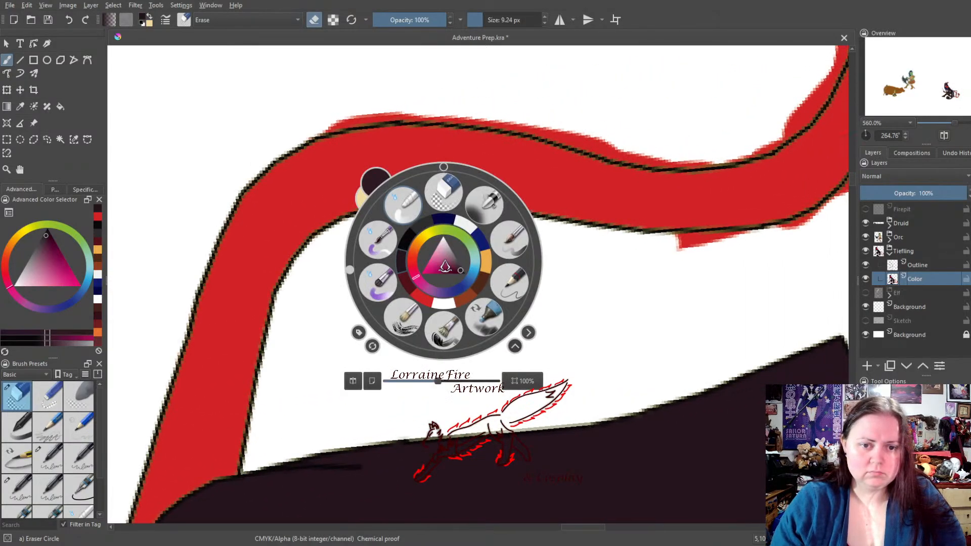
pyautogui.moveTo(350, 276); pyautogui.dragTo(380, 350)
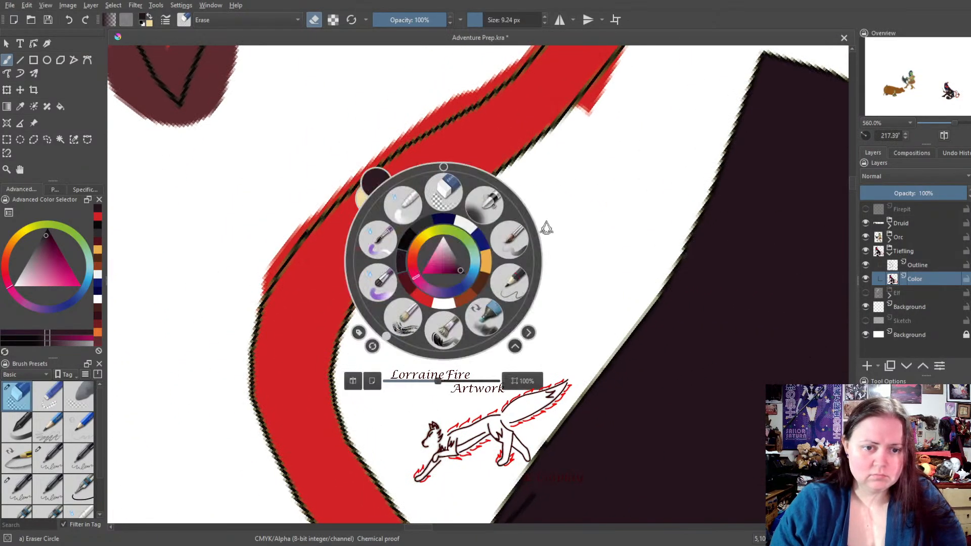
pyautogui.click(547, 224)
pyautogui.moveTo(470, 212); pyautogui.dragTo(601, 335)
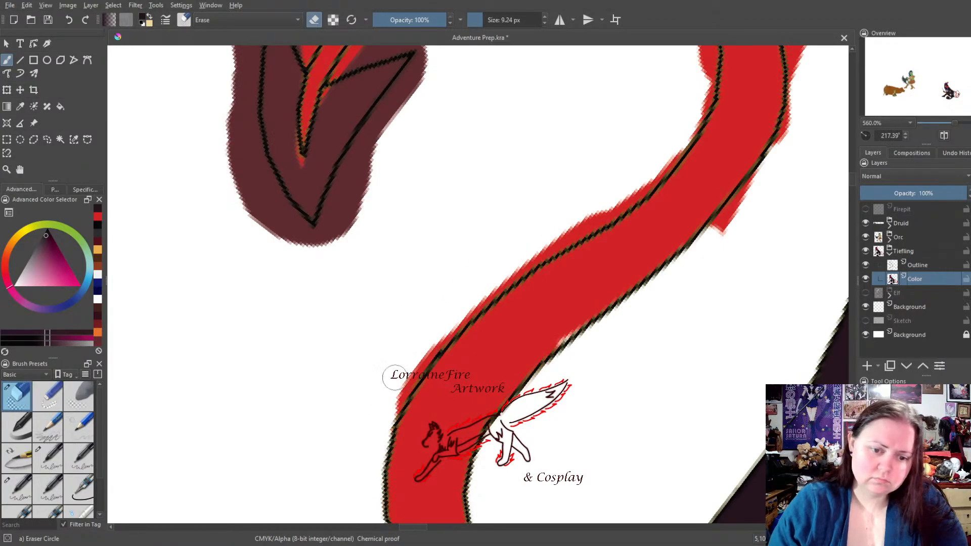
pyautogui.moveTo(426, 340)
pyautogui.mouseDown()
pyautogui.moveTo(392, 398)
pyautogui.moveTo(454, 315)
pyautogui.moveTo(506, 275)
pyautogui.moveTo(437, 339)
pyautogui.moveTo(566, 231)
pyautogui.moveTo(504, 274)
pyautogui.moveTo(536, 249)
pyautogui.moveTo(623, 205)
pyautogui.moveTo(560, 240)
pyautogui.moveTo(615, 206)
pyautogui.moveTo(680, 145)
pyautogui.moveTo(655, 166)
pyautogui.moveTo(701, 99)
pyautogui.moveTo(704, 54)
pyautogui.mouseUp()
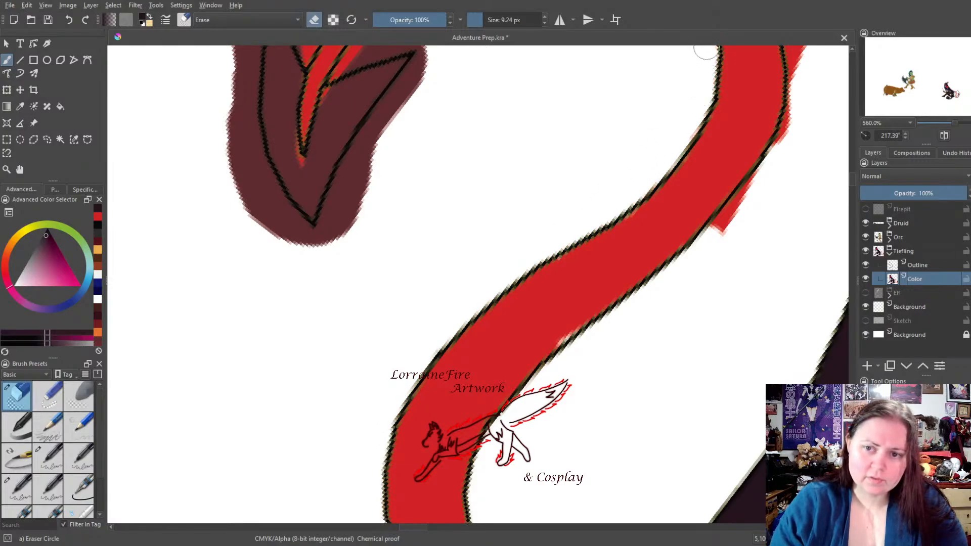
pyautogui.moveTo(804, 81)
pyautogui.mouseDown()
pyautogui.moveTo(797, 49)
pyautogui.moveTo(797, 120)
pyautogui.moveTo(799, 95)
pyautogui.moveTo(775, 169)
pyautogui.moveTo(747, 191)
pyautogui.mouseUp()
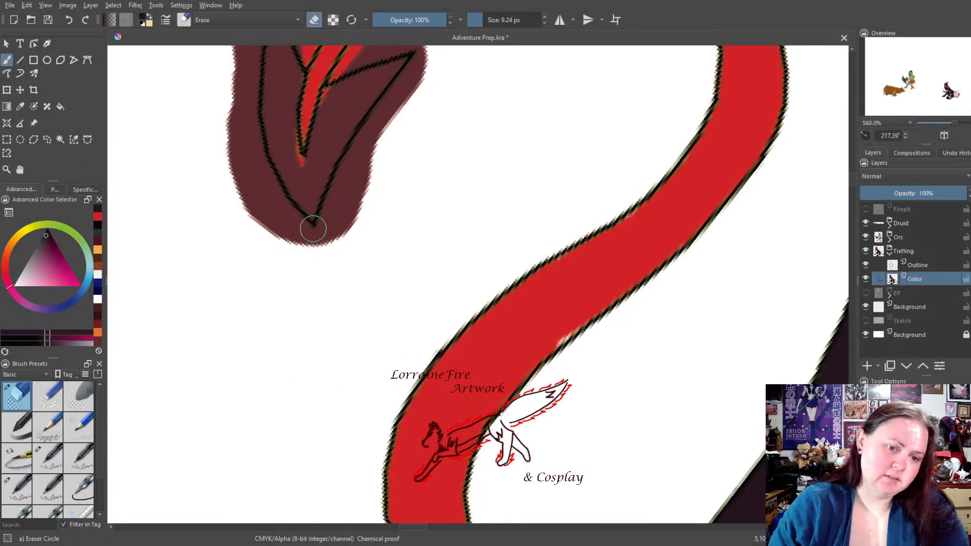
# Erase the maroon overspill around the point and outer sides of the tail's arrow-shaped tip
pyautogui.moveTo(336, 217)
pyautogui.mouseDown()
pyautogui.moveTo(321, 244)
pyautogui.moveTo(369, 134)
pyautogui.moveTo(422, 69)
pyautogui.mouseUp()
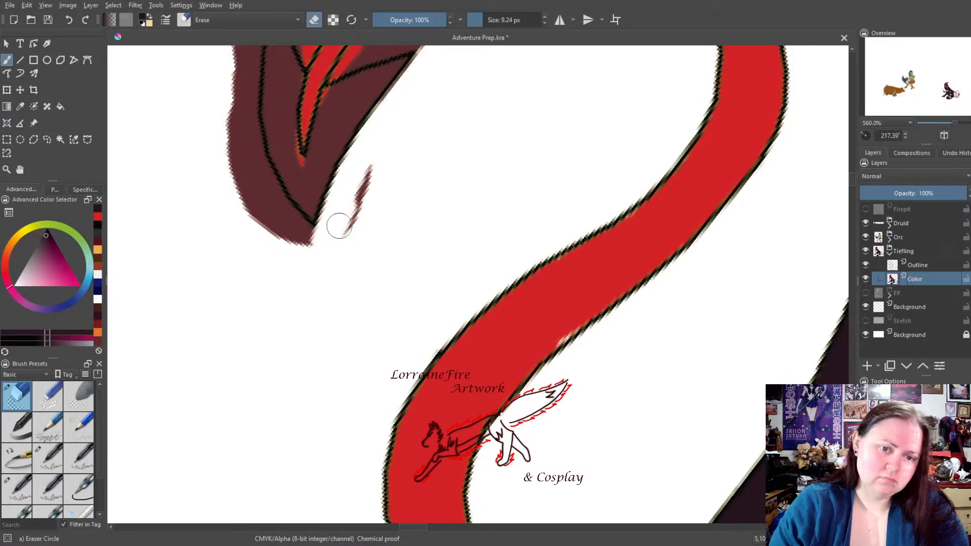
pyautogui.moveTo(340, 217); pyautogui.dragTo(369, 197)
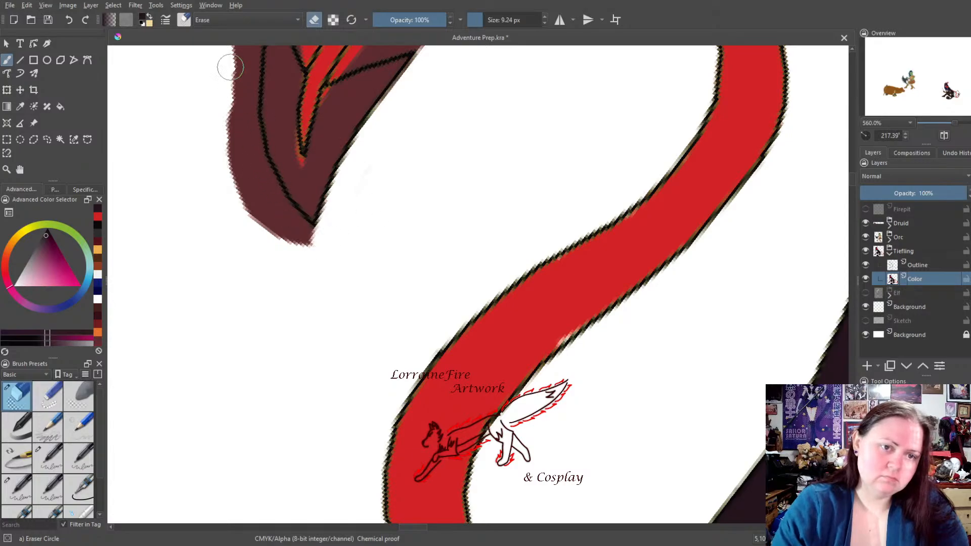
pyautogui.moveTo(225, 66)
pyautogui.mouseDown()
pyautogui.moveTo(251, 48)
pyautogui.moveTo(251, 168)
pyautogui.moveTo(304, 240)
pyautogui.moveTo(279, 211)
pyautogui.moveTo(302, 230)
pyautogui.moveTo(288, 215)
pyautogui.mouseUp()
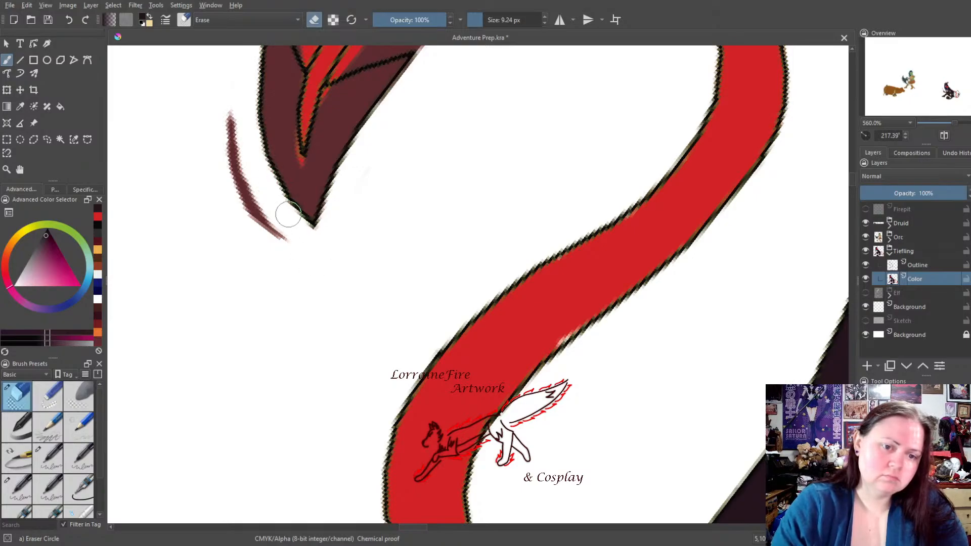
pyautogui.moveTo(290, 266)
pyautogui.mouseDown()
pyautogui.moveTo(226, 150)
pyautogui.moveTo(232, 103)
pyautogui.moveTo(266, 226)
pyautogui.moveTo(299, 270)
pyautogui.moveTo(256, 199)
pyautogui.mouseUp()
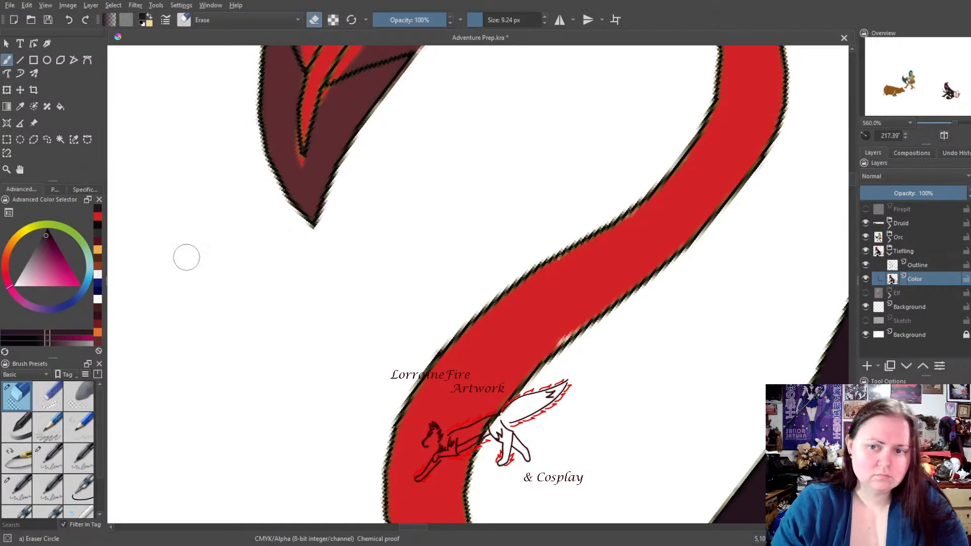
# Fill the light gaps inside the tail's middle stretch in red with the 5 px Ink-2 Fineliner
pyautogui.click(79, 488)
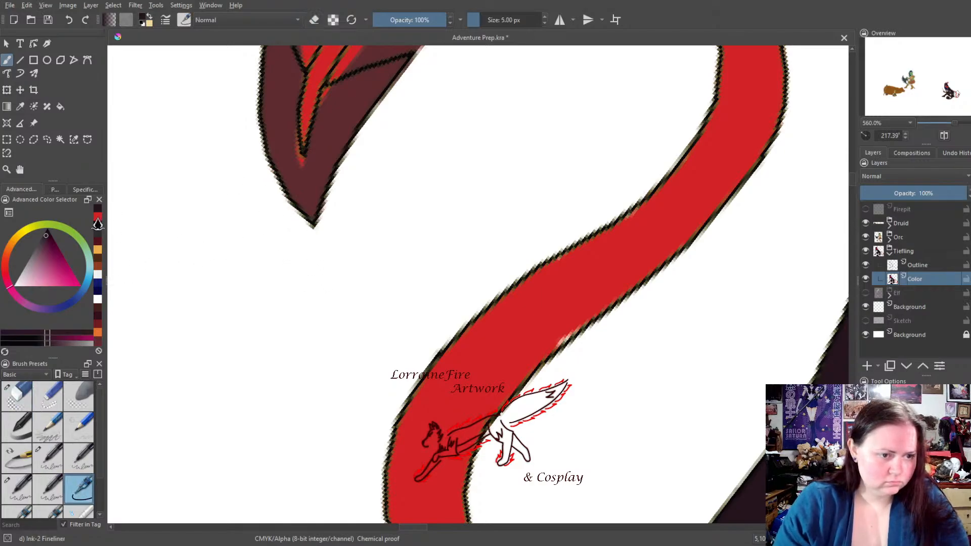
pyautogui.moveTo(580, 322); pyautogui.dragTo(571, 329)
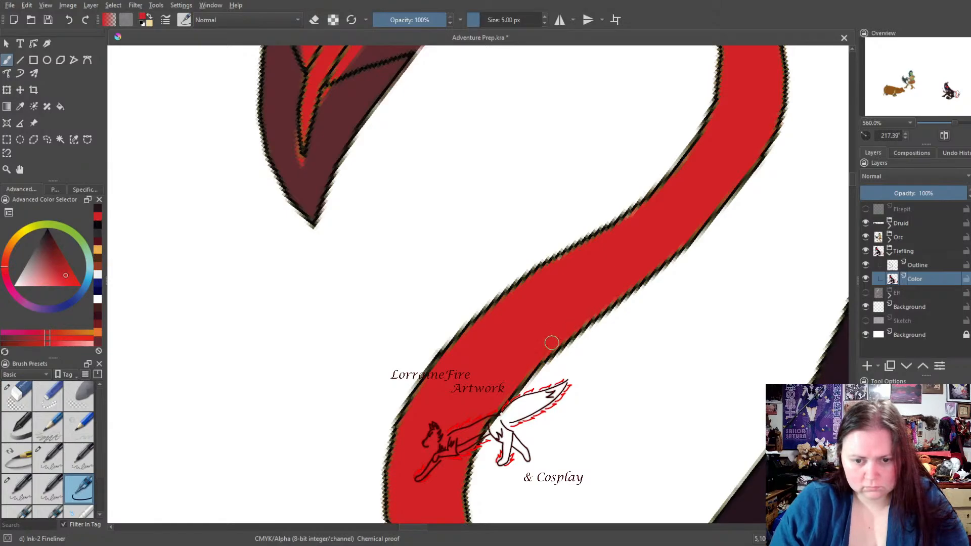
pyautogui.moveTo(631, 282); pyautogui.dragTo(632, 268)
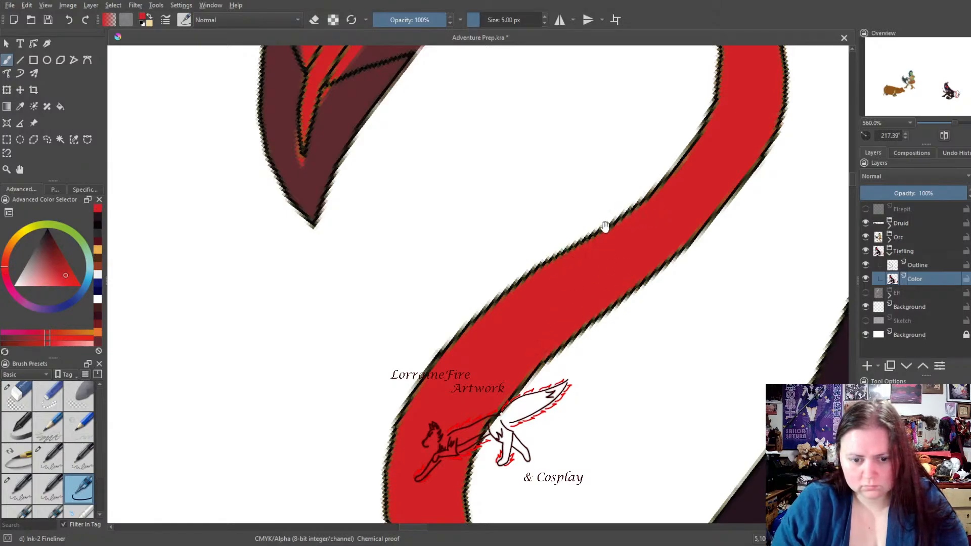
# Erase red and maroon overspill around the tail tip's barbs and both edges of the final curve with the 9.24 px Eraser Circle
pyautogui.moveTo(605, 226); pyautogui.dragTo(556, 477)
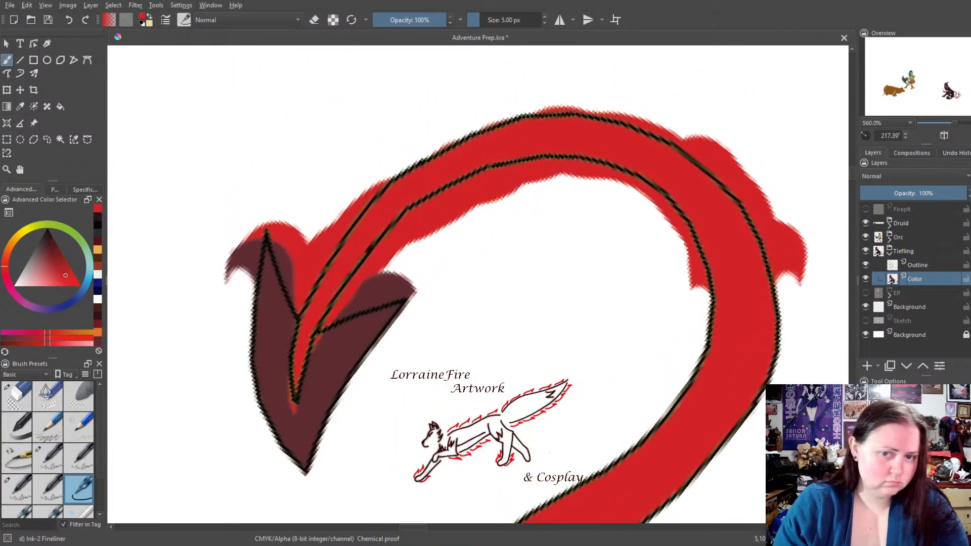
pyautogui.click(24, 396)
pyautogui.moveTo(234, 238)
pyautogui.mouseDown()
pyautogui.moveTo(230, 273)
pyautogui.moveTo(244, 278)
pyautogui.moveTo(268, 226)
pyautogui.mouseUp()
pyautogui.moveTo(279, 190)
pyautogui.mouseDown()
pyautogui.moveTo(299, 296)
pyautogui.moveTo(348, 205)
pyautogui.moveTo(313, 252)
pyautogui.moveTo(375, 182)
pyautogui.moveTo(302, 205)
pyautogui.moveTo(299, 237)
pyautogui.mouseUp()
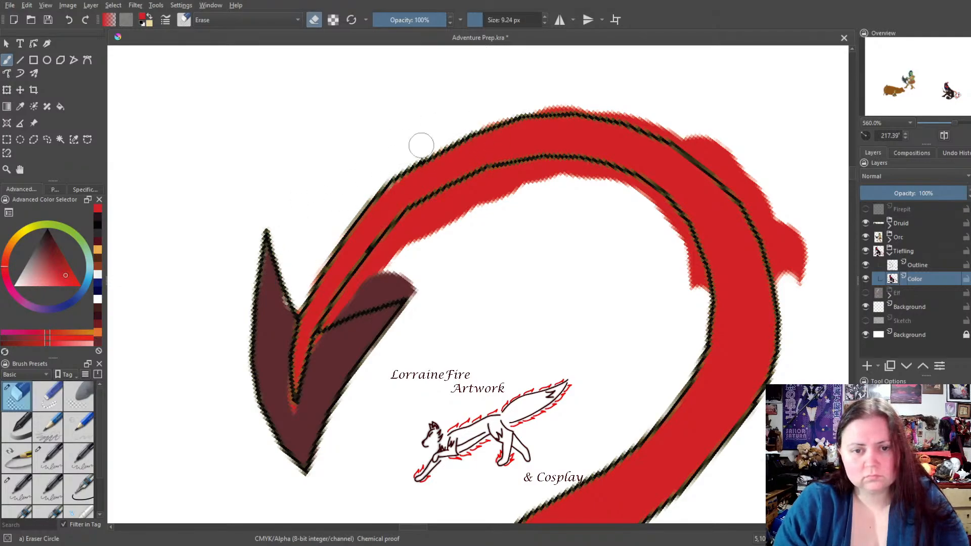
pyautogui.moveTo(483, 115)
pyautogui.mouseDown()
pyautogui.moveTo(556, 99)
pyautogui.moveTo(541, 102)
pyautogui.moveTo(651, 120)
pyautogui.moveTo(722, 157)
pyautogui.moveTo(793, 232)
pyautogui.moveTo(815, 302)
pyautogui.moveTo(788, 259)
pyautogui.moveTo(789, 282)
pyautogui.moveTo(770, 227)
pyautogui.moveTo(706, 145)
pyautogui.mouseUp()
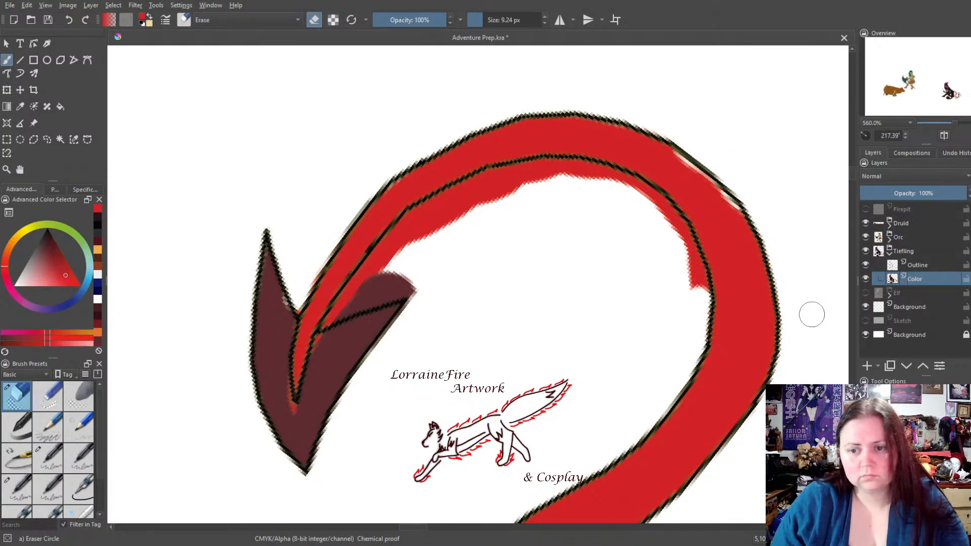
pyautogui.moveTo(364, 298)
pyautogui.mouseDown()
pyautogui.moveTo(336, 312)
pyautogui.moveTo(417, 286)
pyautogui.moveTo(358, 290)
pyautogui.moveTo(420, 215)
pyautogui.moveTo(474, 186)
pyautogui.moveTo(579, 169)
pyautogui.moveTo(537, 168)
pyautogui.moveTo(546, 169)
pyautogui.moveTo(471, 185)
pyautogui.moveTo(420, 220)
pyautogui.moveTo(466, 204)
pyautogui.moveTo(427, 233)
pyautogui.moveTo(533, 190)
pyautogui.moveTo(459, 207)
pyautogui.moveTo(583, 169)
pyautogui.moveTo(644, 194)
pyautogui.moveTo(680, 240)
pyautogui.moveTo(676, 227)
pyautogui.moveTo(704, 294)
pyautogui.mouseUp()
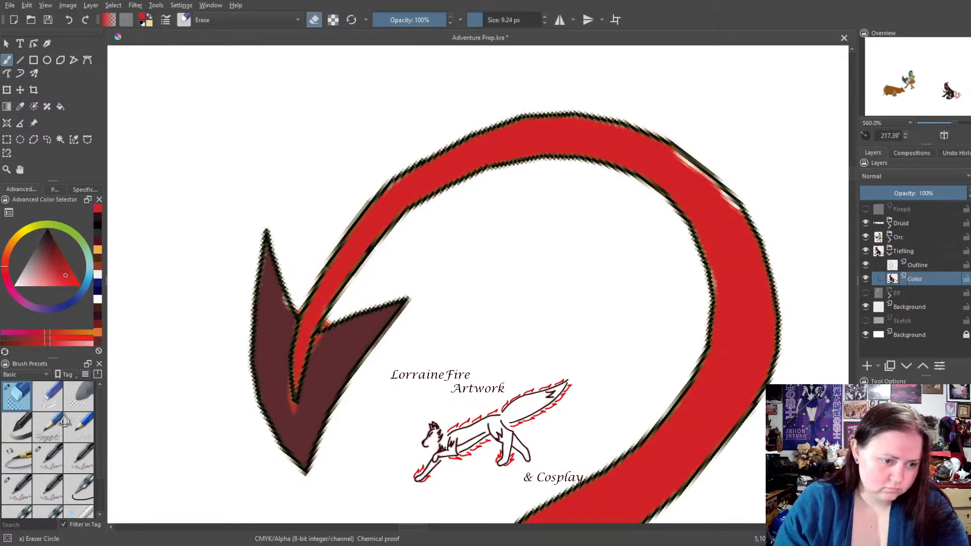
# Erase red specks beside the tail tip using 3 px Ink-1 Precision 03 in eraser mode, and fill the curve's gaps red with Ink-2 Fineliner
pyautogui.click(49, 458)
pyautogui.click(314, 20)
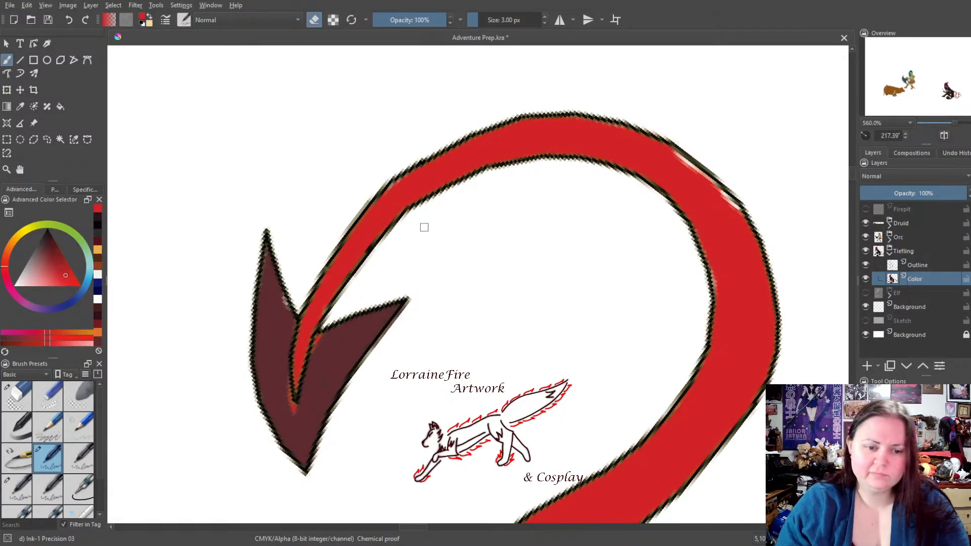
pyautogui.press('/')
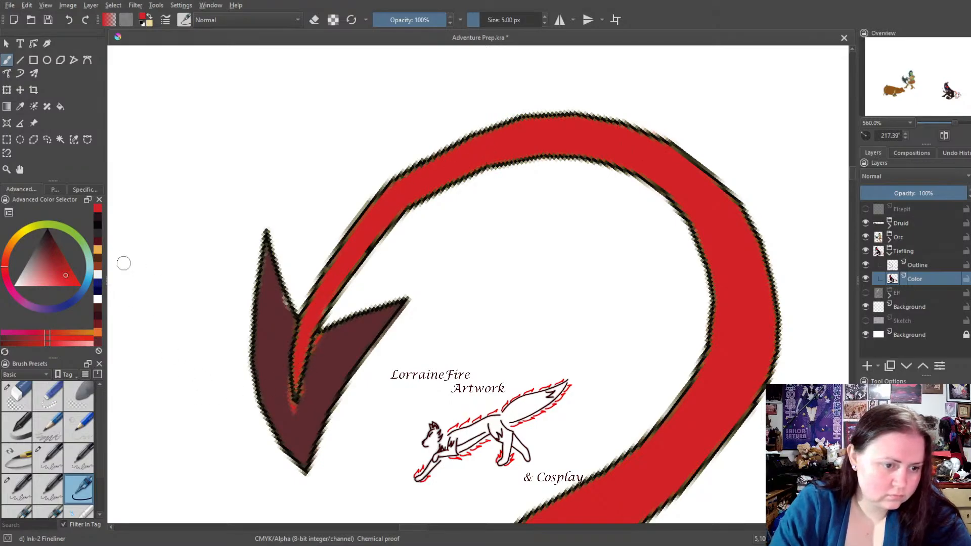
# Sample the tail tip's maroon and fill the light and reddish gaps along its inner edges with the 5 px Ink-2 Fineliner
pyautogui.click(20, 107)
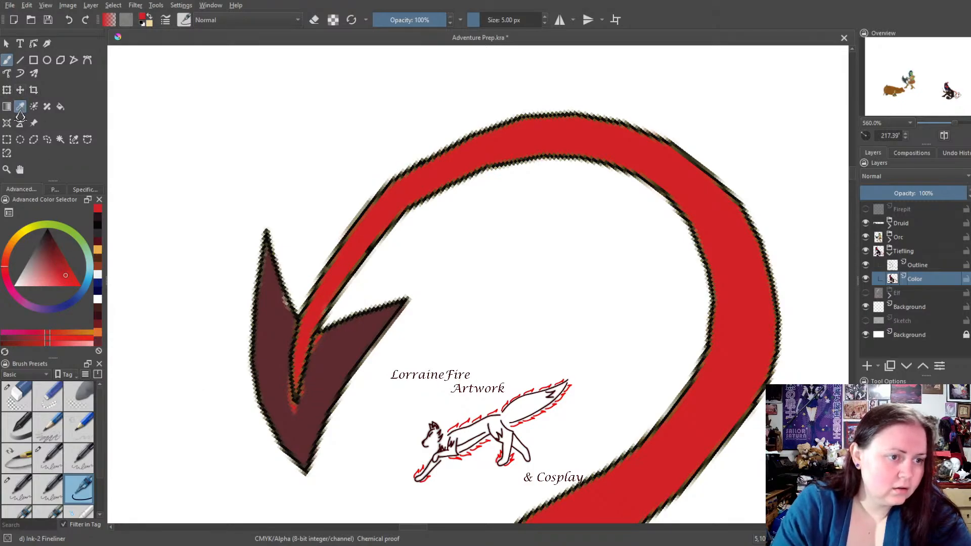
pyautogui.click(278, 341)
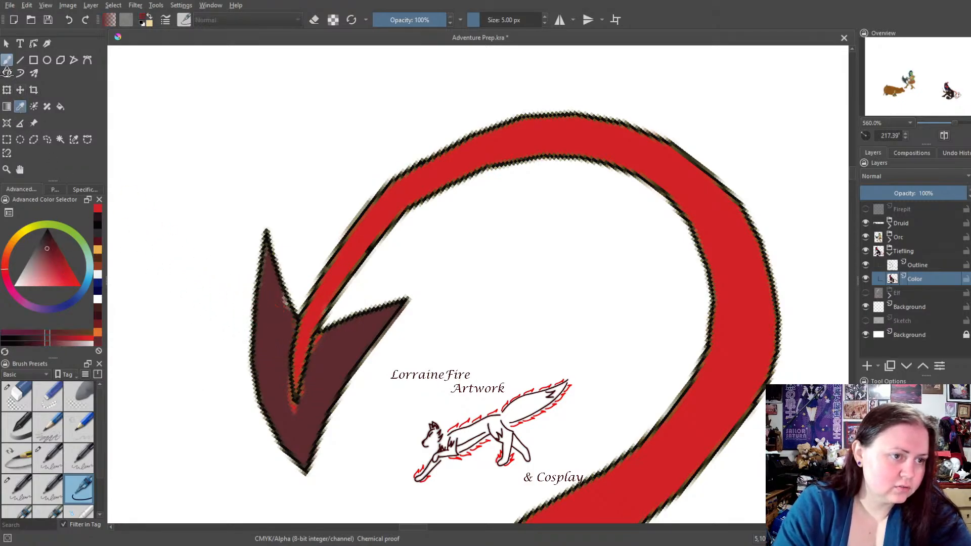
pyautogui.click(7, 60)
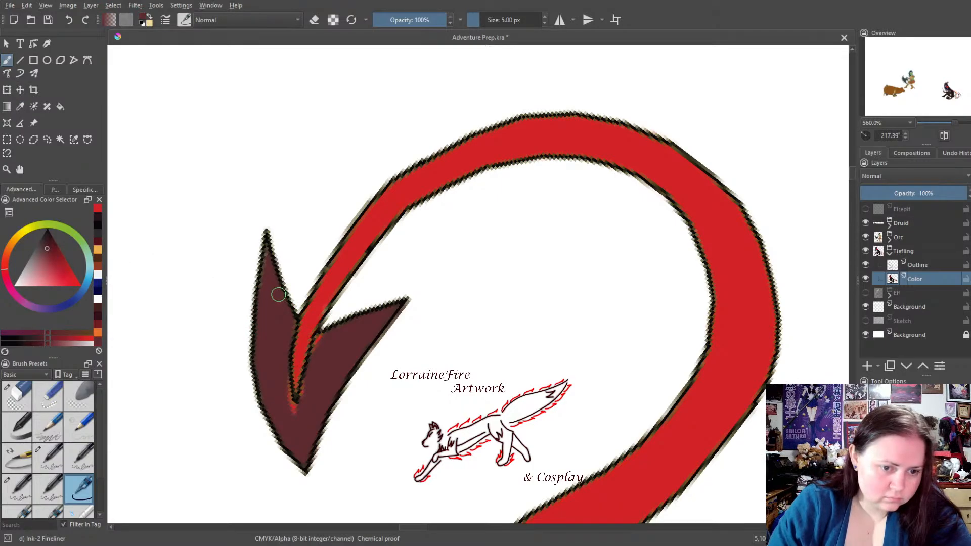
pyautogui.moveTo(283, 311); pyautogui.dragTo(267, 252)
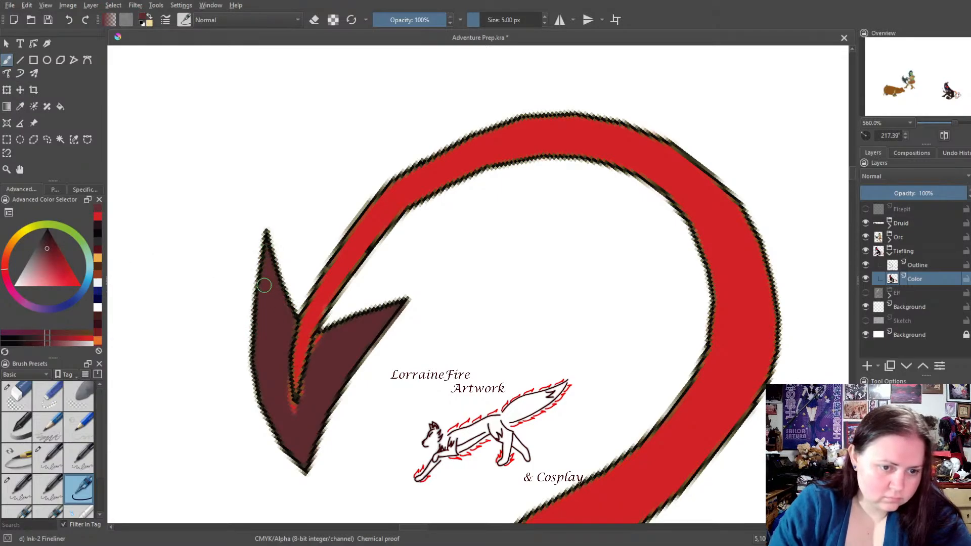
pyautogui.moveTo(281, 378)
pyautogui.mouseDown()
pyautogui.moveTo(279, 404)
pyautogui.moveTo(282, 383)
pyautogui.moveTo(289, 409)
pyautogui.moveTo(267, 386)
pyautogui.moveTo(270, 403)
pyautogui.moveTo(326, 344)
pyautogui.mouseUp()
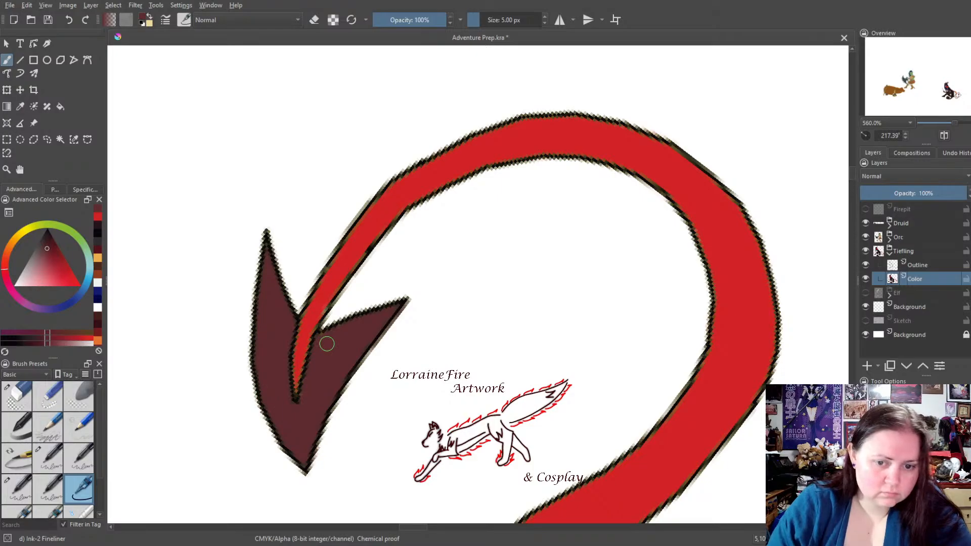
# Reset the canvas rotation, then touch up the tail's narrow end in red and the tip area around its point in maroon
pyautogui.rightClick(326, 343)
pyautogui.click(387, 174)
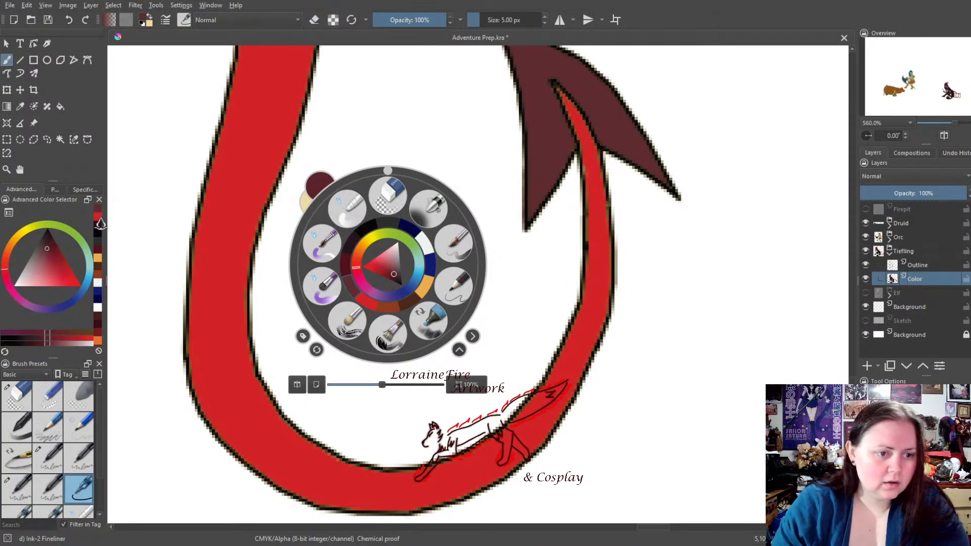
pyautogui.click(98, 221)
pyautogui.click(574, 115)
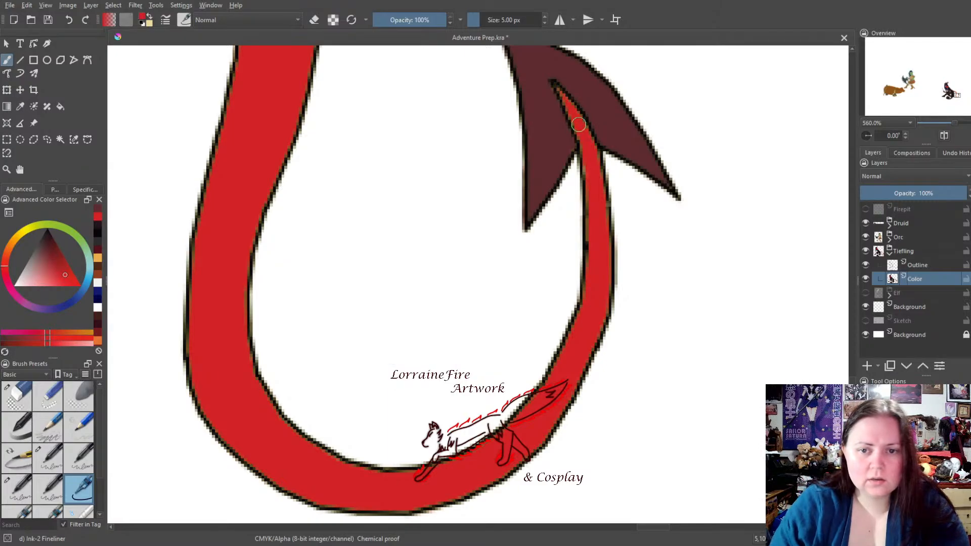
pyautogui.moveTo(593, 195); pyautogui.dragTo(596, 226)
pyautogui.moveTo(562, 109); pyautogui.dragTo(556, 87)
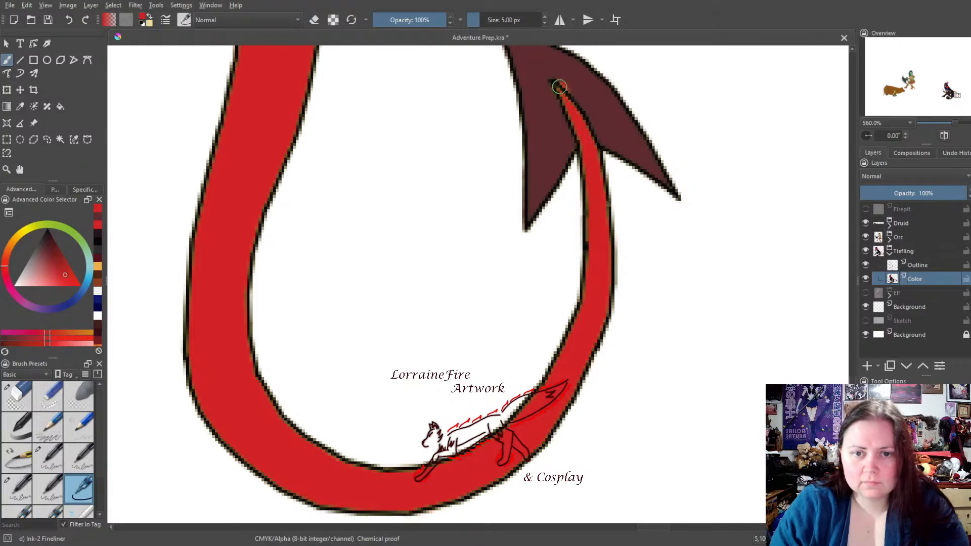
pyautogui.click(98, 222)
pyautogui.moveTo(551, 92)
pyautogui.mouseDown()
pyautogui.moveTo(585, 76)
pyautogui.moveTo(559, 80)
pyautogui.moveTo(578, 90)
pyautogui.mouseUp()
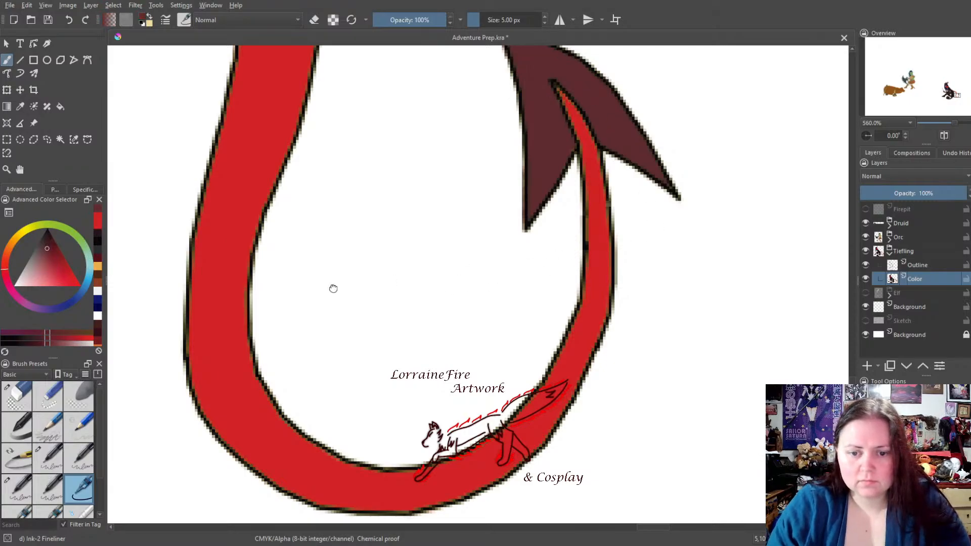
# Make the Elf layer group visible alongside the finished Tiefling
pyautogui.moveTo(332, 286); pyautogui.dragTo(529, 290)
pyautogui.rightClick(381, 292)
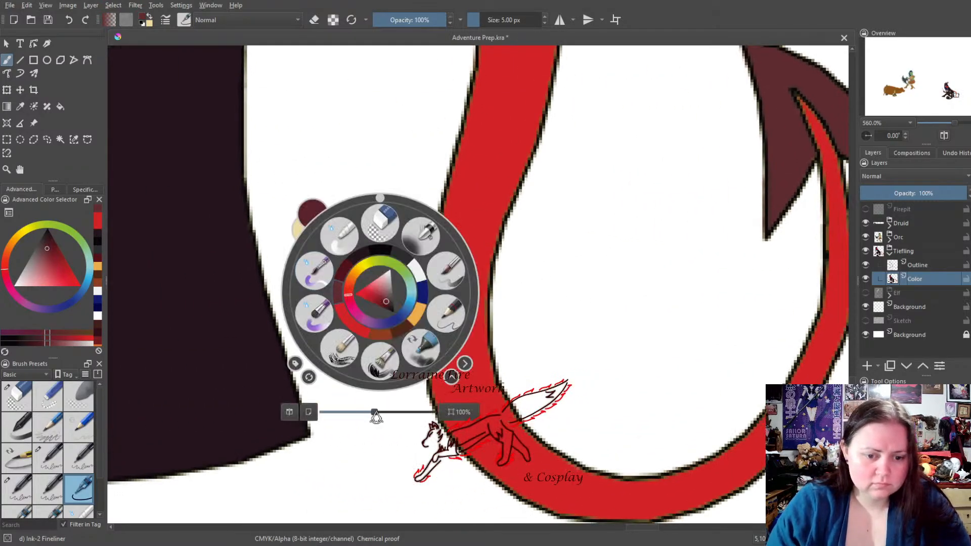
pyautogui.moveTo(374, 412)
pyautogui.mouseDown()
pyautogui.moveTo(356, 415)
pyautogui.moveTo(371, 415)
pyautogui.mouseUp()
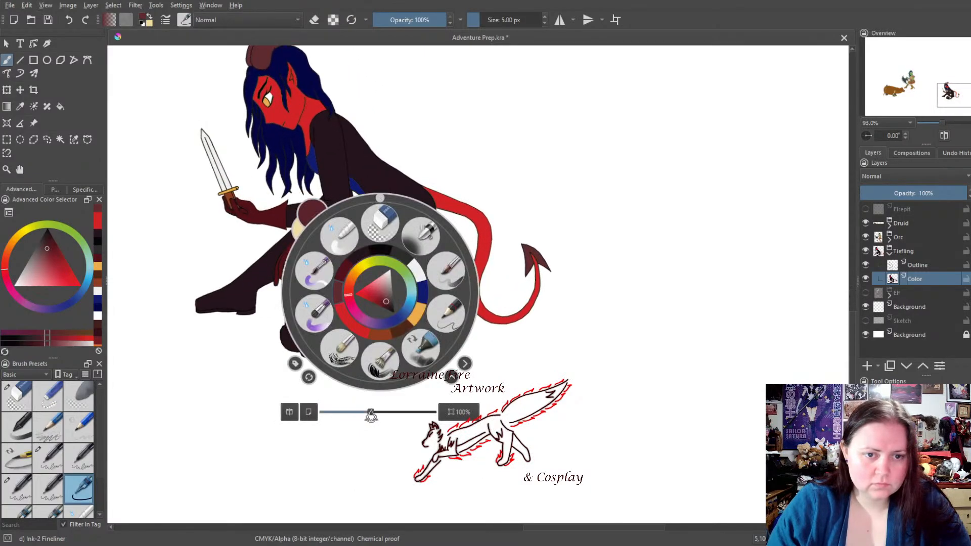
pyautogui.click(446, 183)
pyautogui.moveTo(414, 260); pyautogui.dragTo(512, 346)
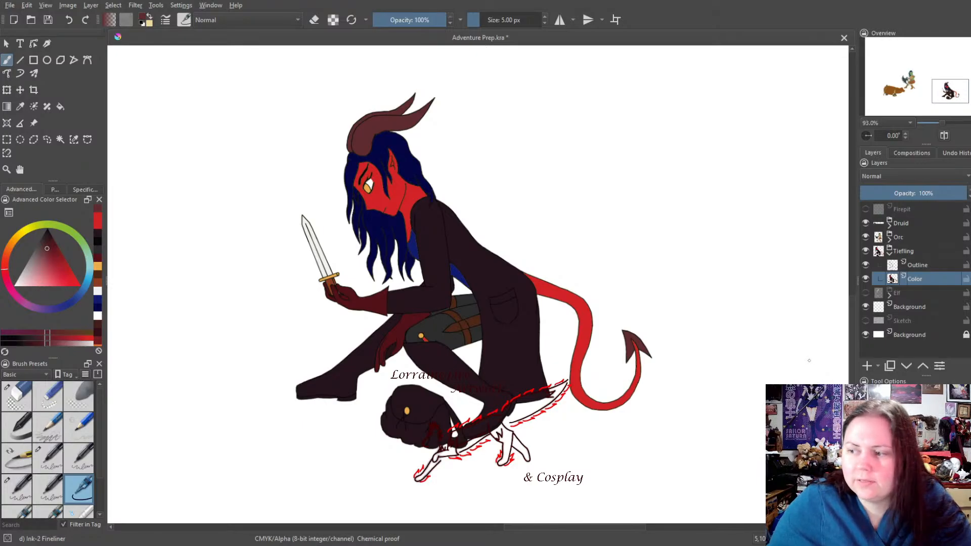
pyautogui.click(865, 293)
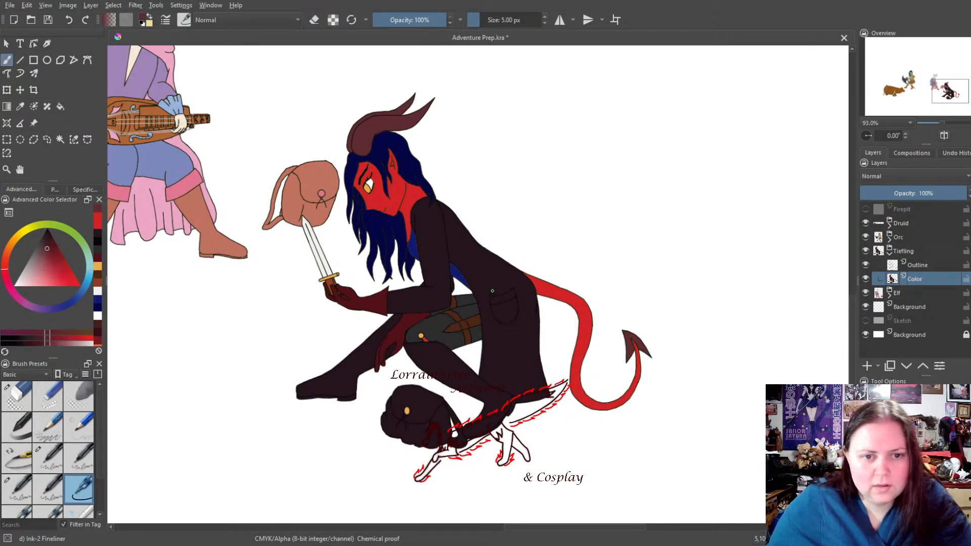
# Examine the Druid, Orc, Elf and Tiefling together, and inspect the Tiefling's finished flat colours up close
pyautogui.scroll(-5, 262, 255)
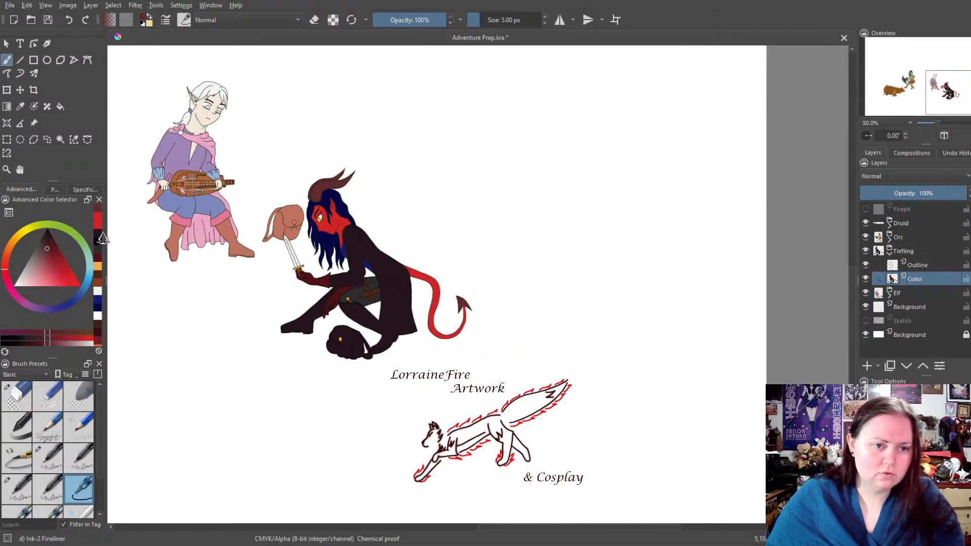
pyautogui.moveTo(152, 235); pyautogui.dragTo(540, 290)
pyautogui.scroll(-1, 548, 275)
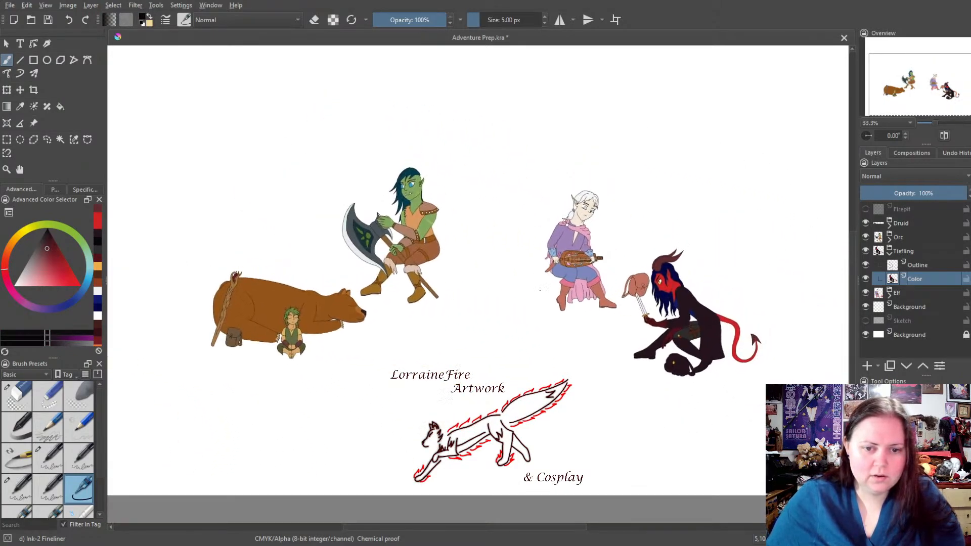
pyautogui.scroll(1, 540, 291)
pyautogui.scroll(-1, 540, 290)
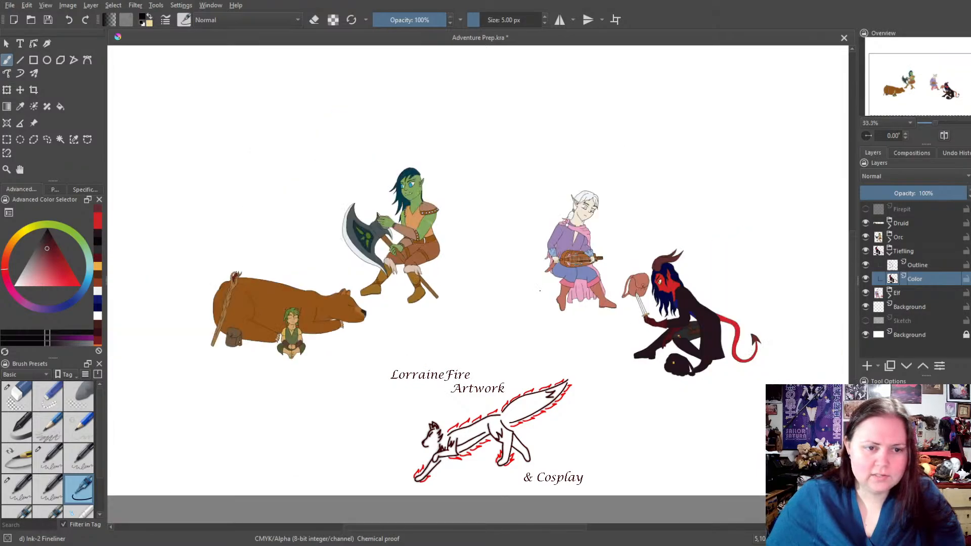
pyautogui.click(6, 169)
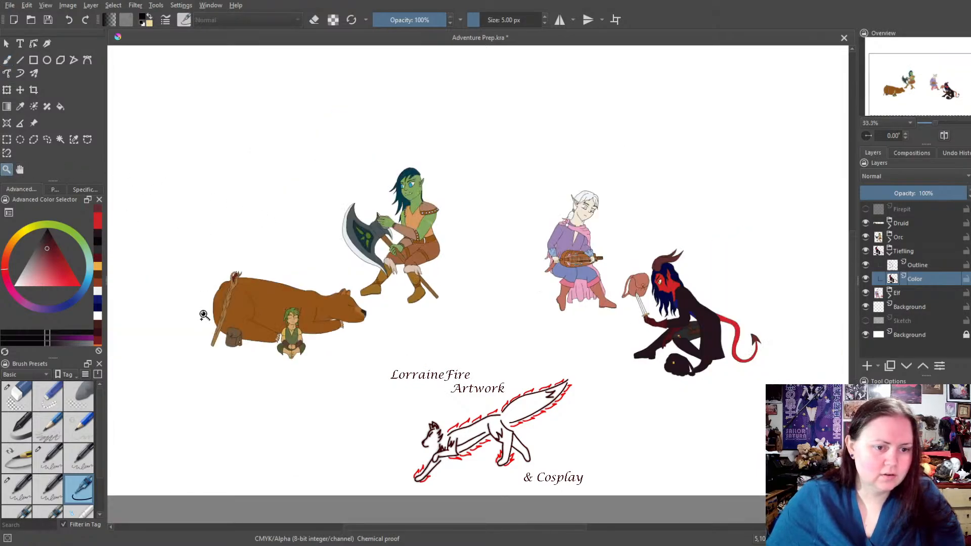
pyautogui.moveTo(189, 112); pyautogui.dragTo(769, 431)
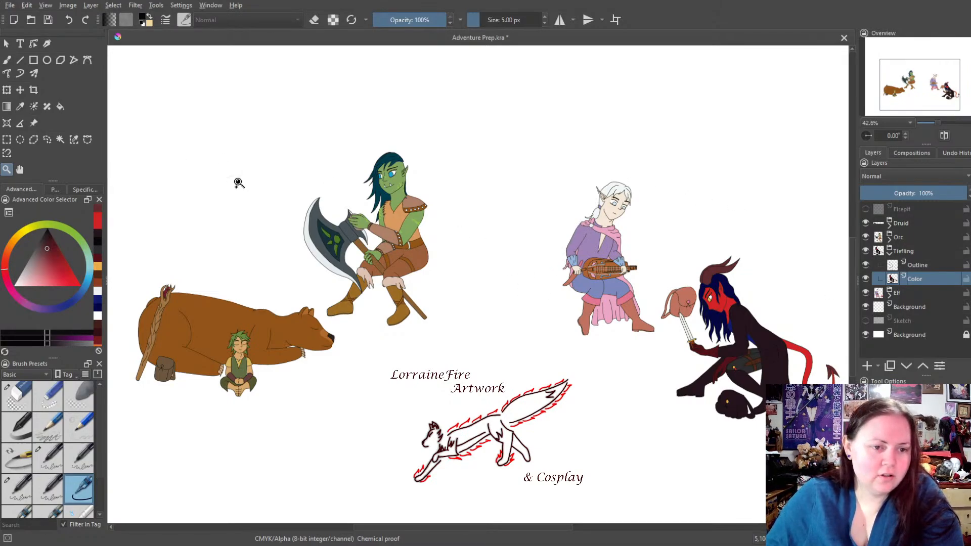
pyautogui.moveTo(668, 242); pyautogui.dragTo(843, 434)
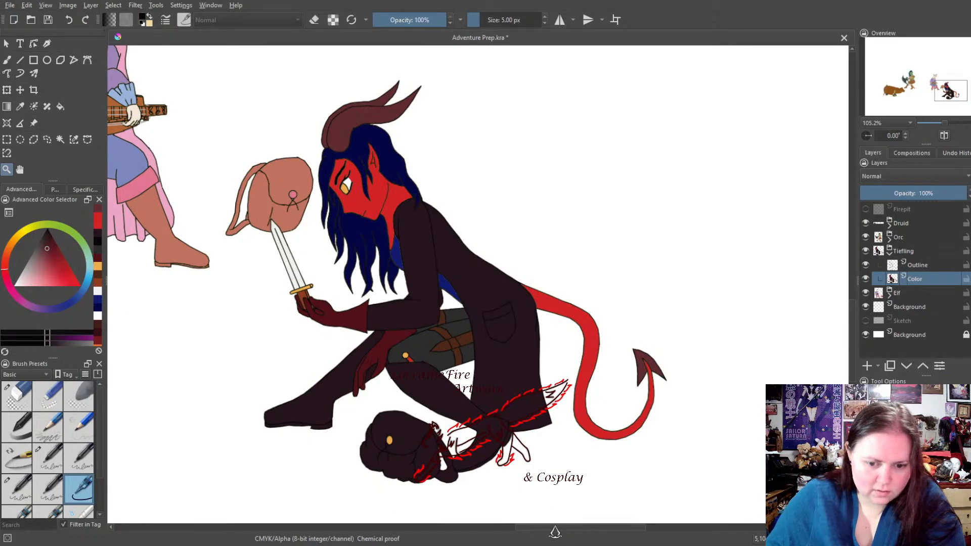
pyautogui.hscroll(-1, 555, 528)
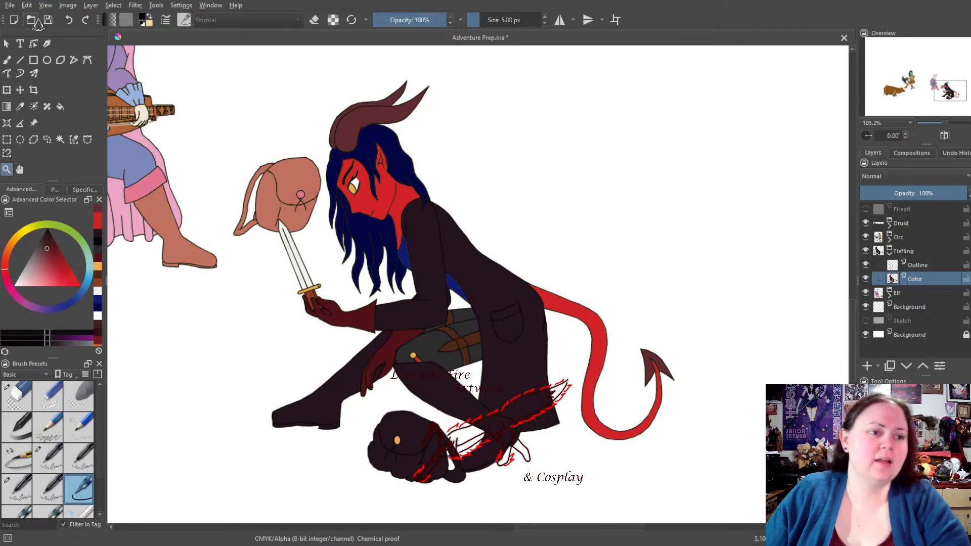
# Save the Adventure Prep.kra document
pyautogui.click(46, 22)
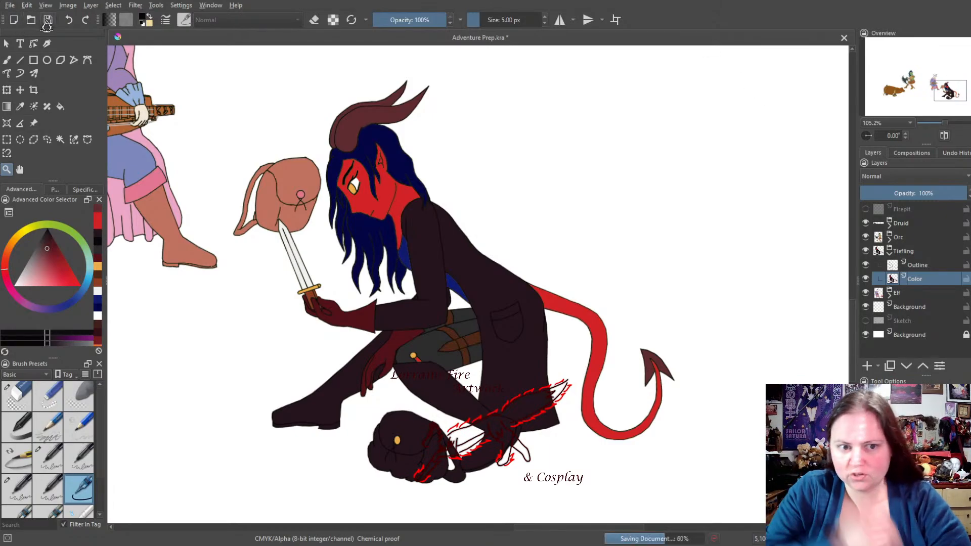